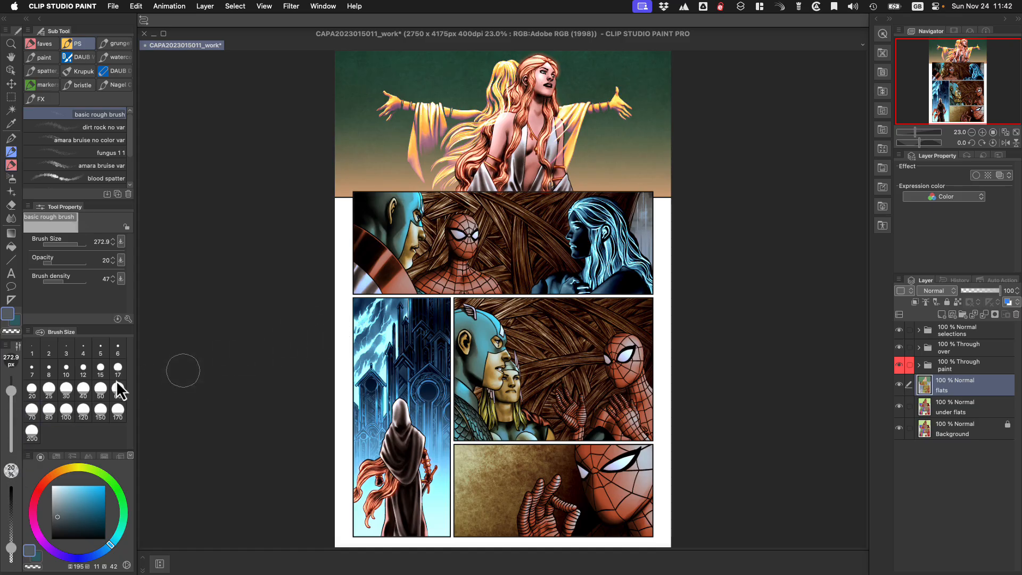
Set the basic rough brush to a size of 168.2 and an opacity of 42
drag(11, 391, 11, 387)
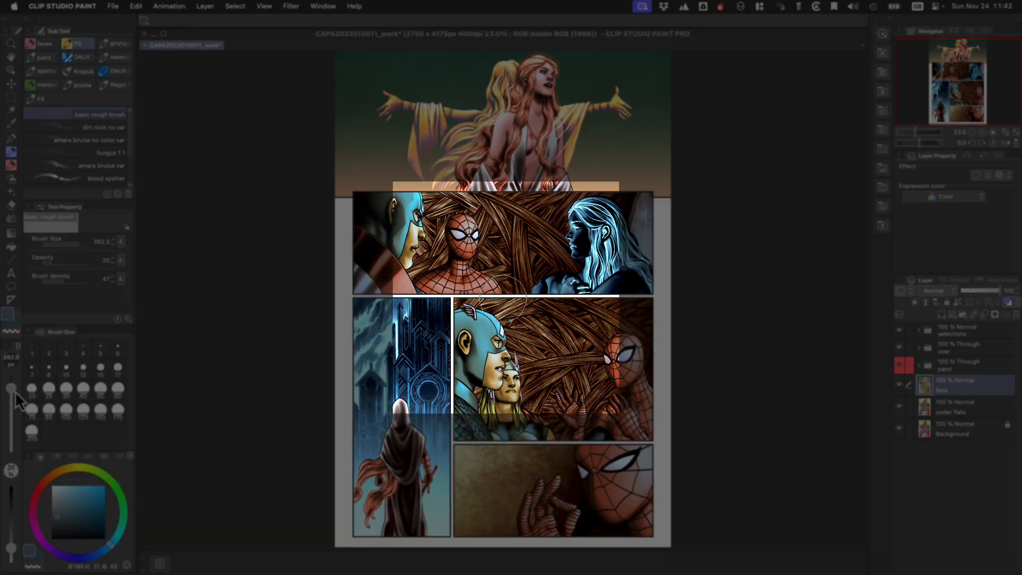
drag(15, 389, 16, 393)
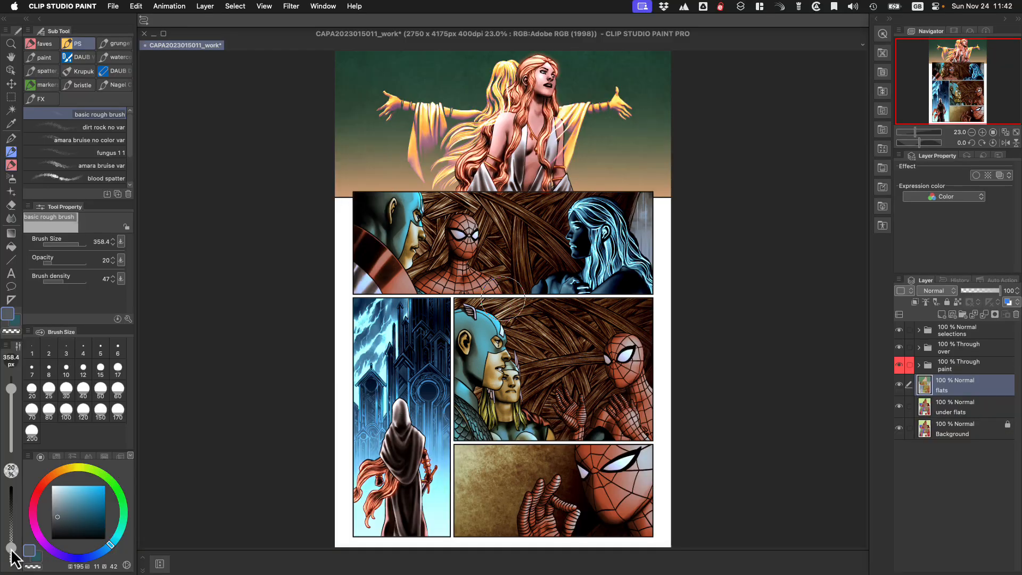
drag(12, 554, 12, 539)
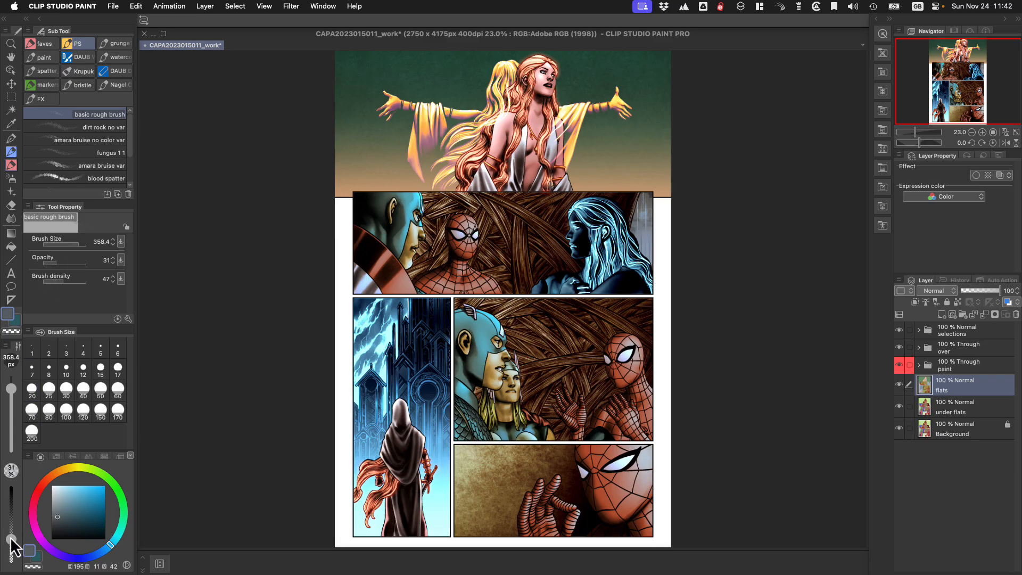
drag(10, 540, 12, 531)
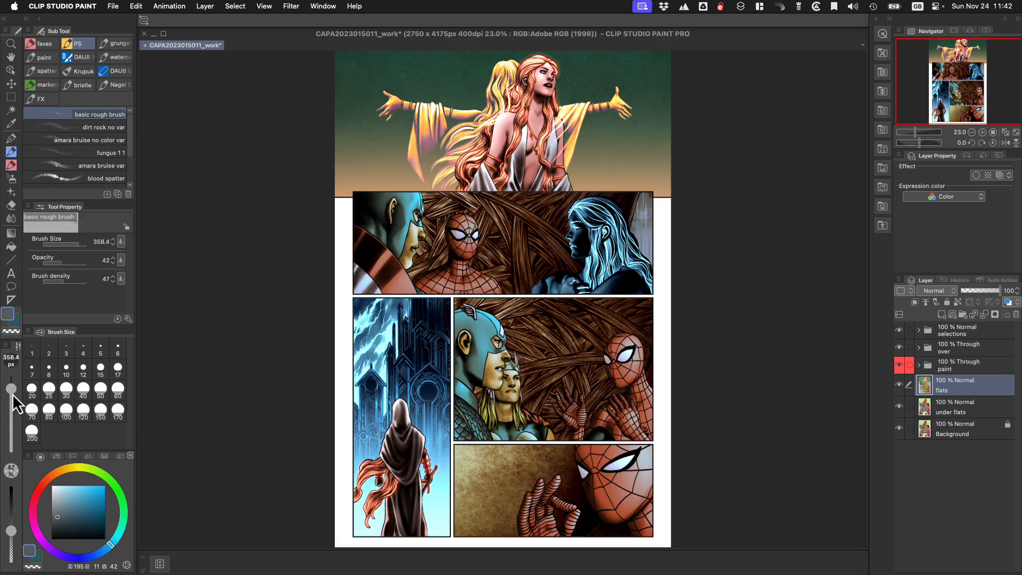
mouse_move(13, 396)
mouse_down()
mouse_move(11, 406)
mouse_move(18, 389)
mouse_up()
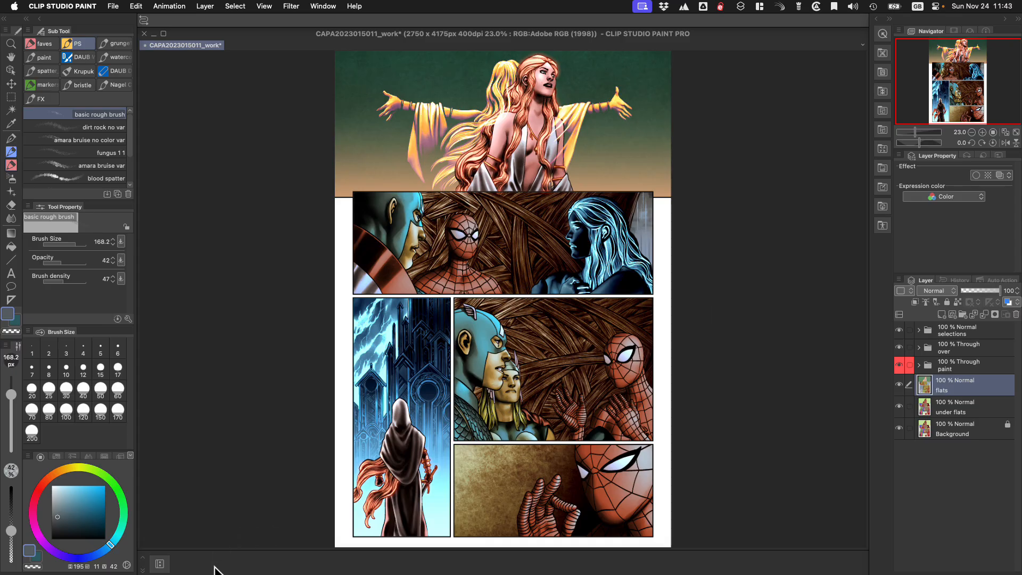
Show the Timeline palette and hide it again, and try the Hide Title Bar option
click(326, 7)
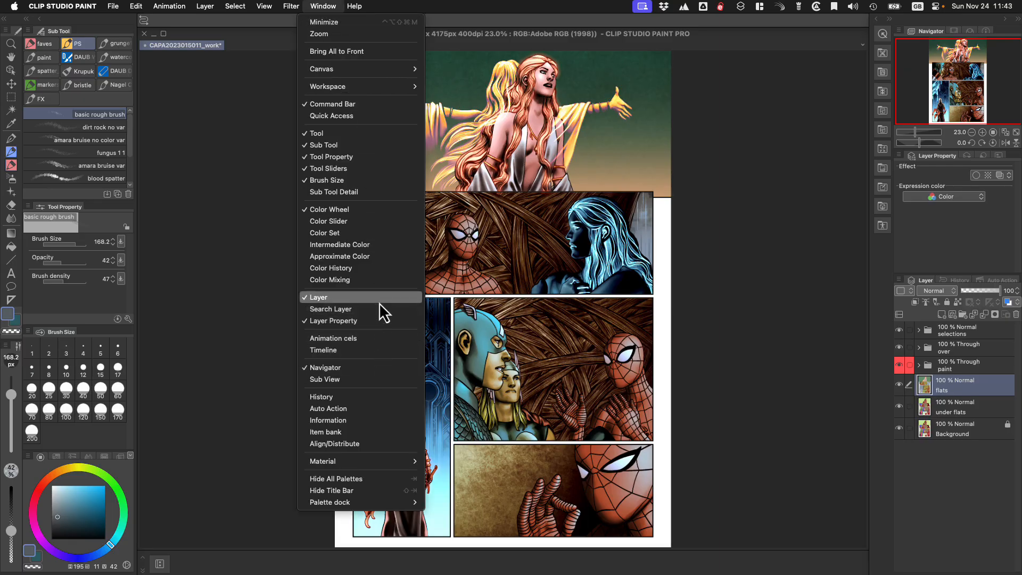
click(369, 349)
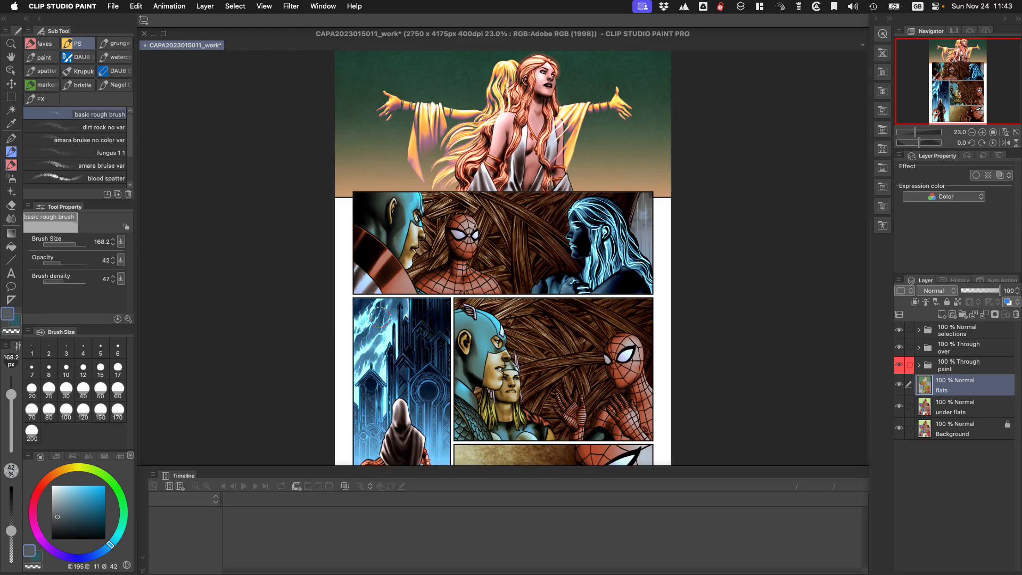
click(323, 5)
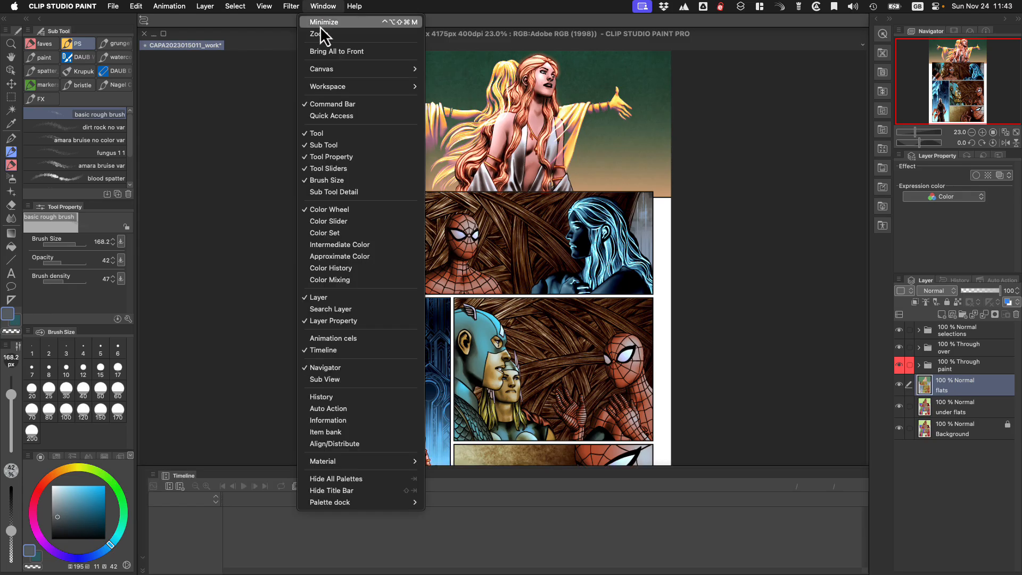
click(373, 350)
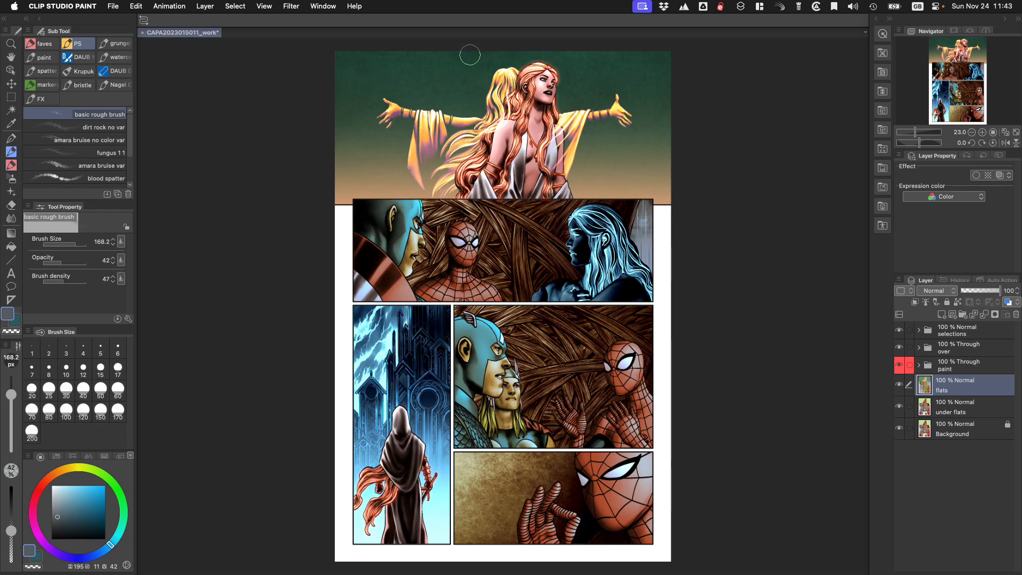
click(323, 6)
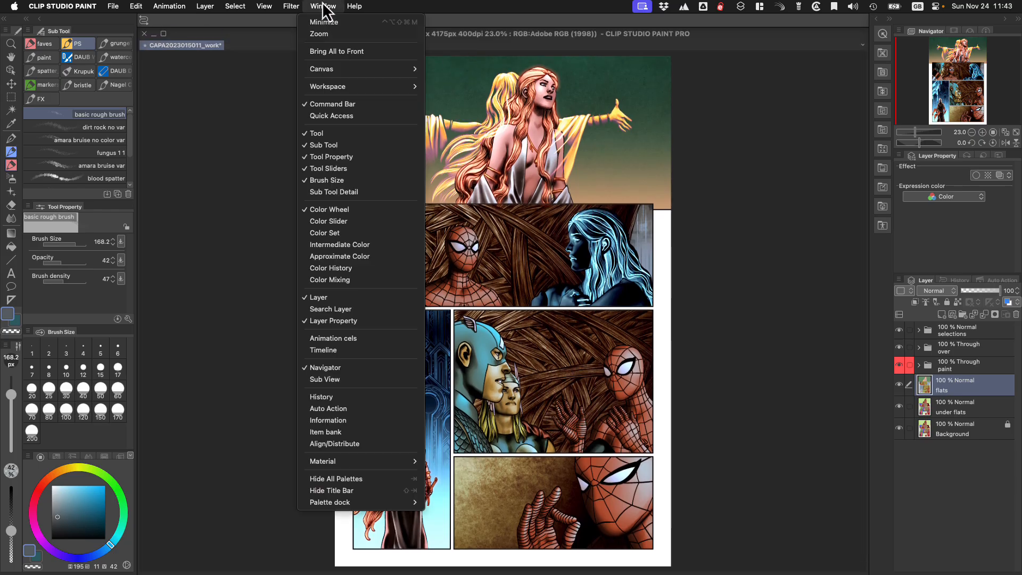
click(414, 494)
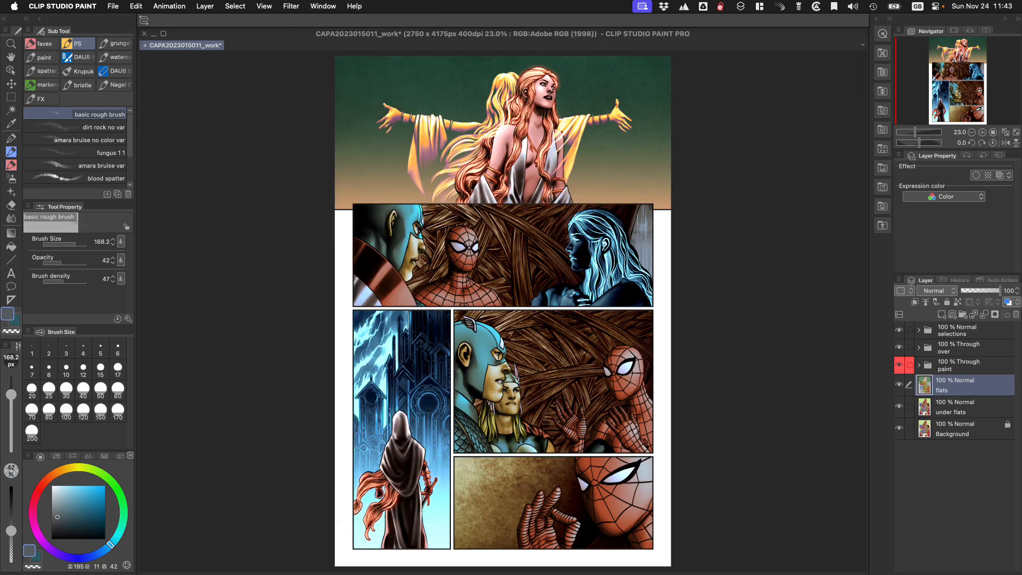
Set the rendering intent to Relative Colorimetric in the canvas's color profile preview settings
click(264, 6)
mouse_move(340, 427)
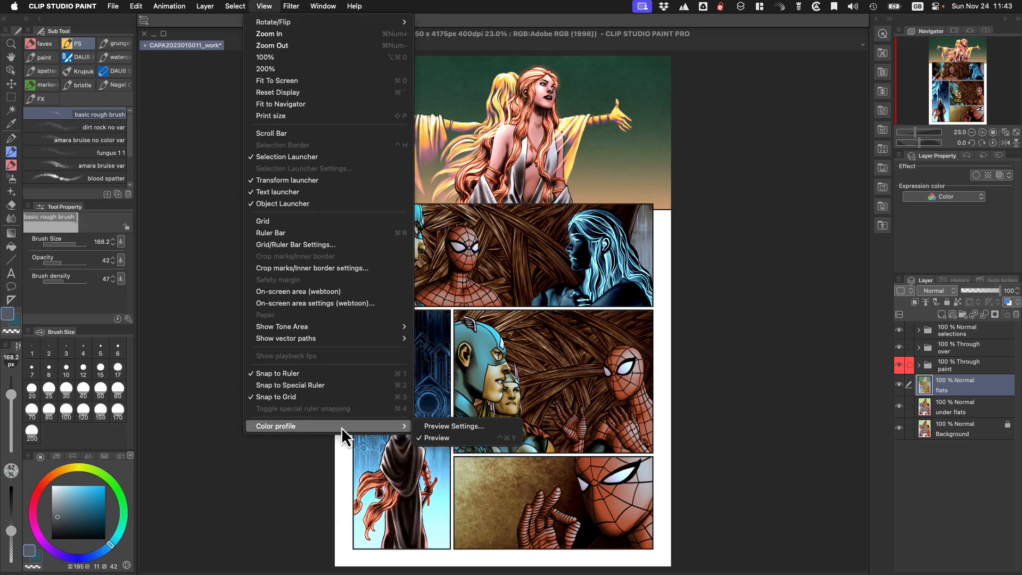
click(468, 427)
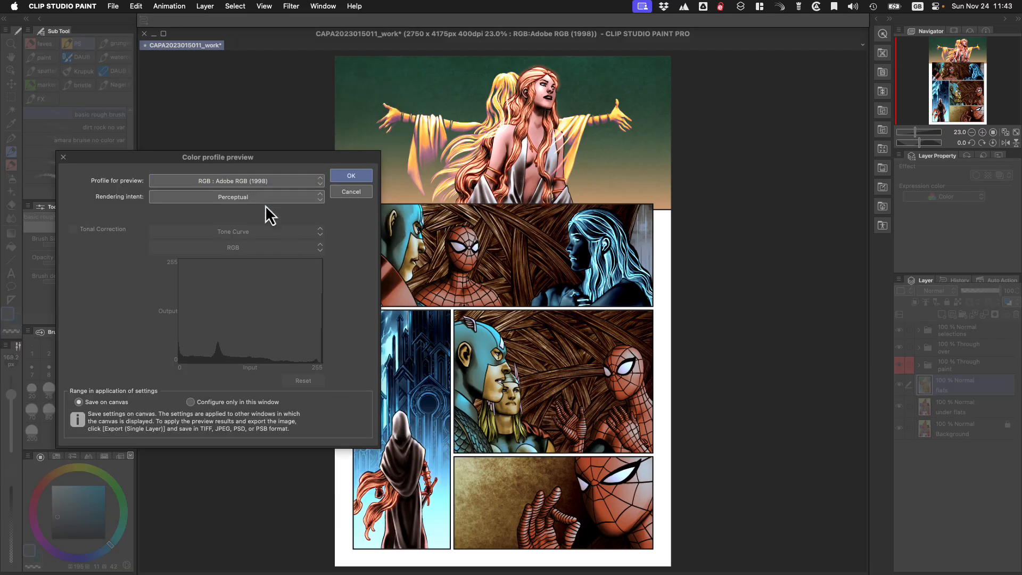
click(265, 196)
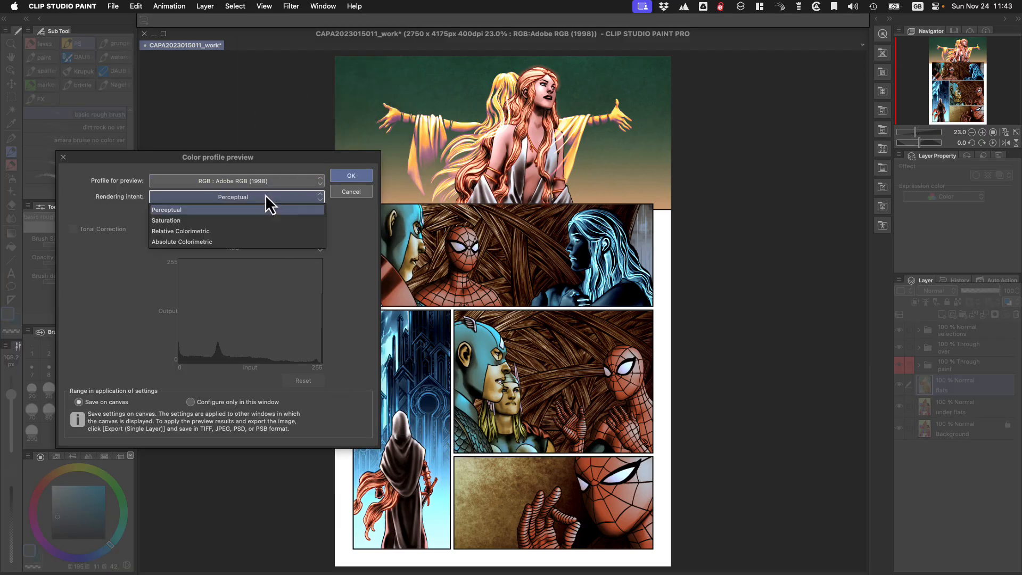
click(254, 231)
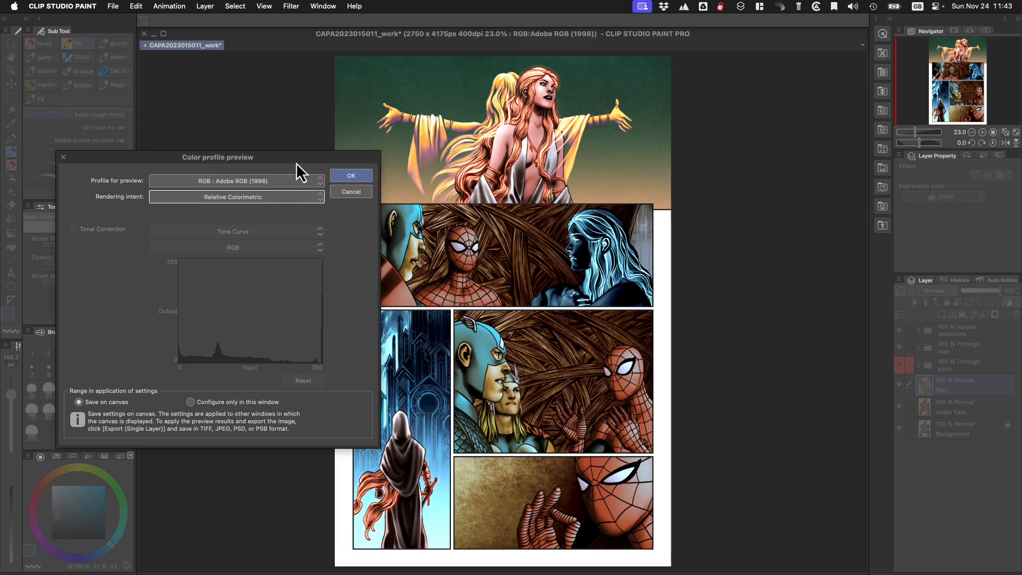
Preview the comic page with the CMYK : Marvel 2024 (UCR-300%) profile and uncover the artwork for comparison
drag(296, 162, 354, 181)
click(335, 200)
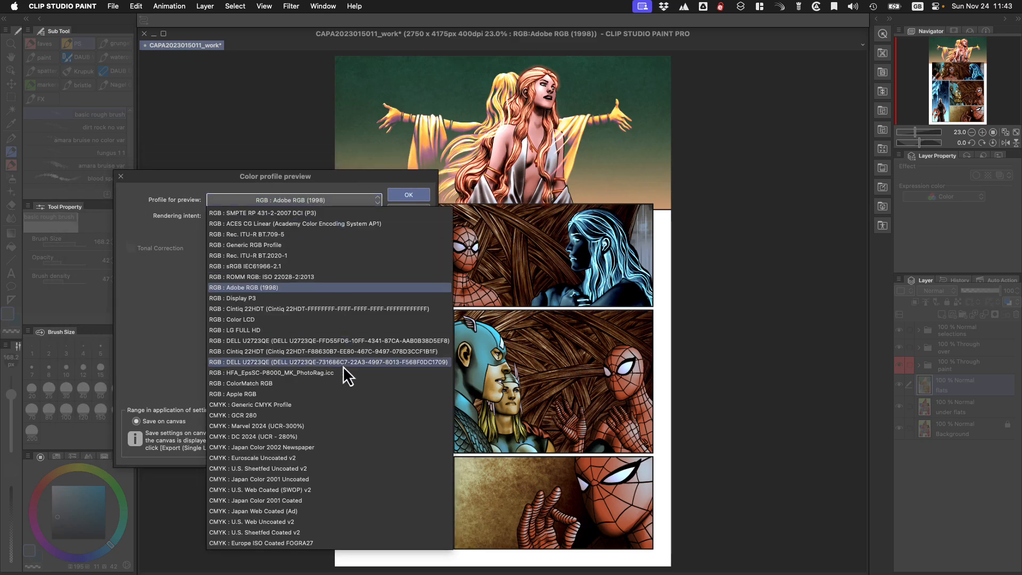
click(336, 425)
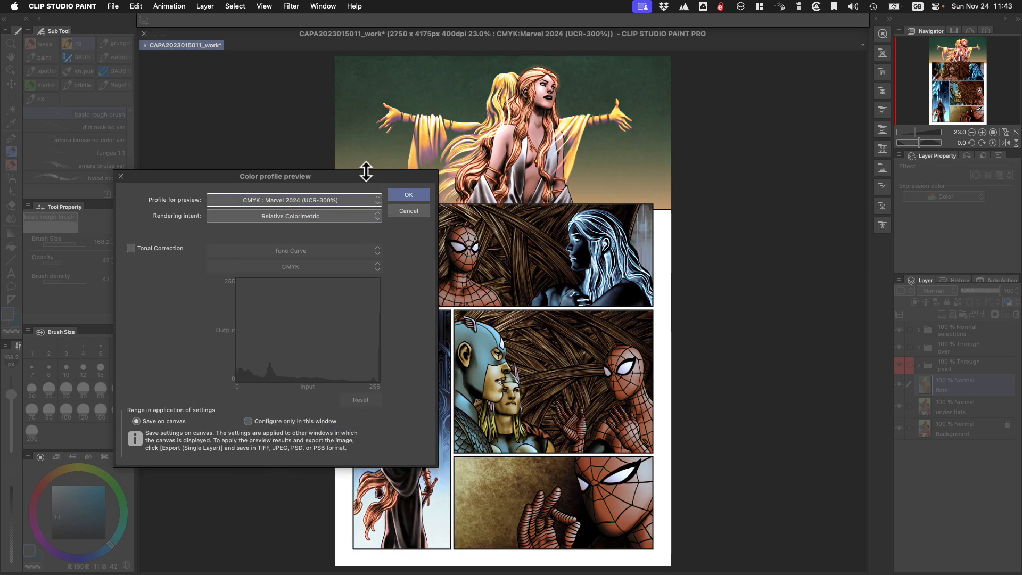
drag(364, 174, 277, 226)
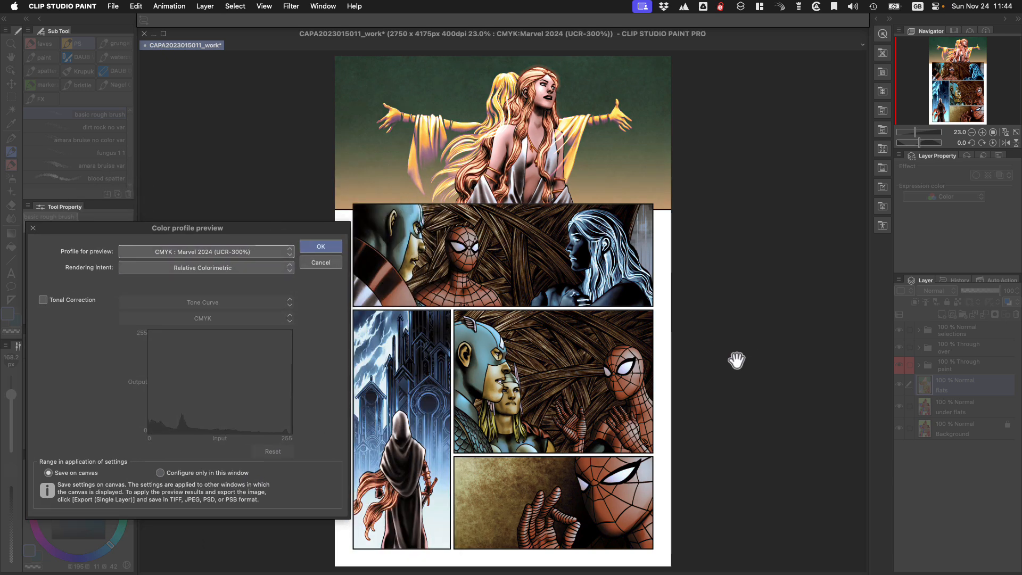
Set the preview profile to RGB : Adobe RGB (1998) and apply the color profile preview settings
click(254, 250)
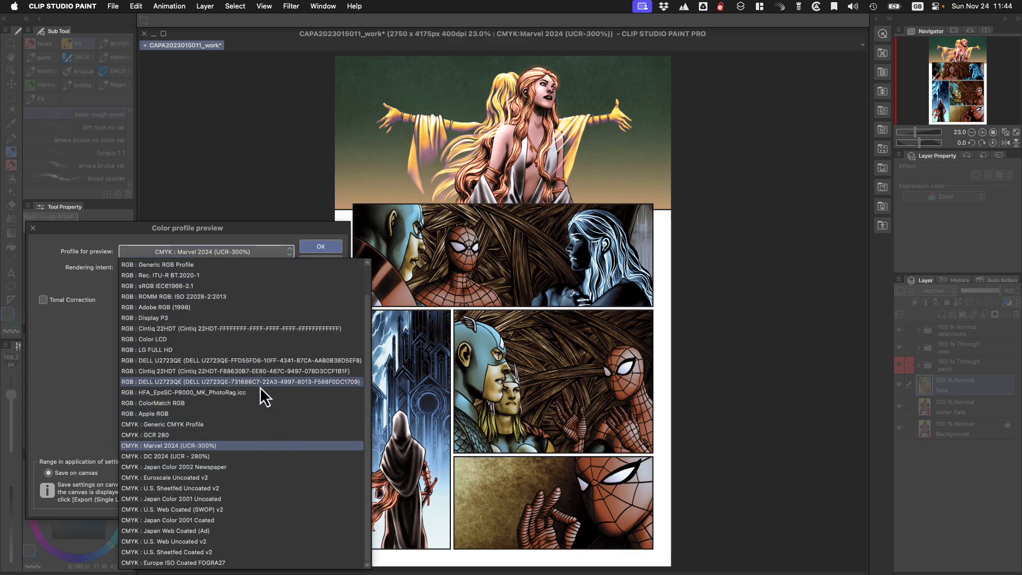
click(235, 307)
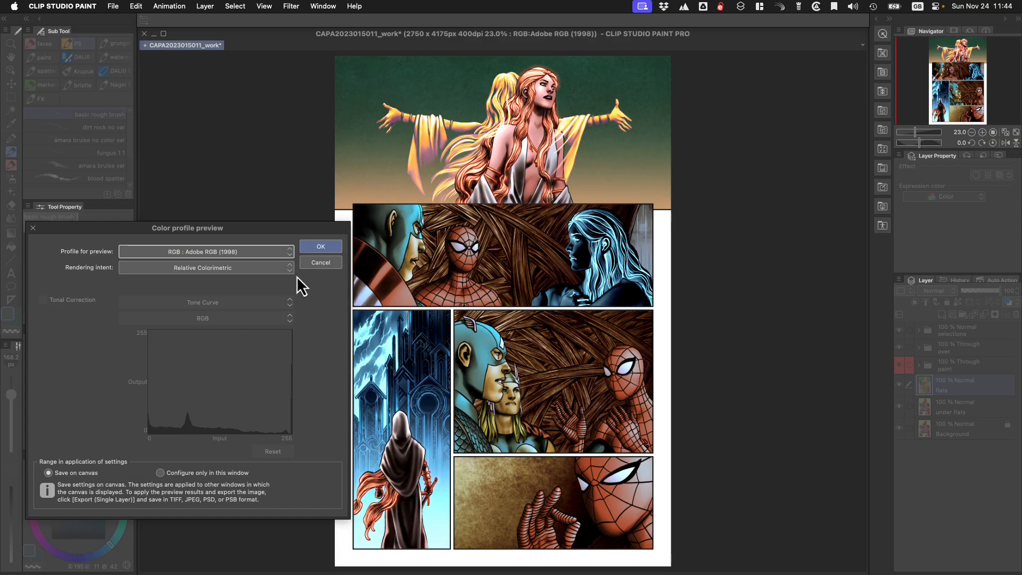
drag(280, 231, 310, 209)
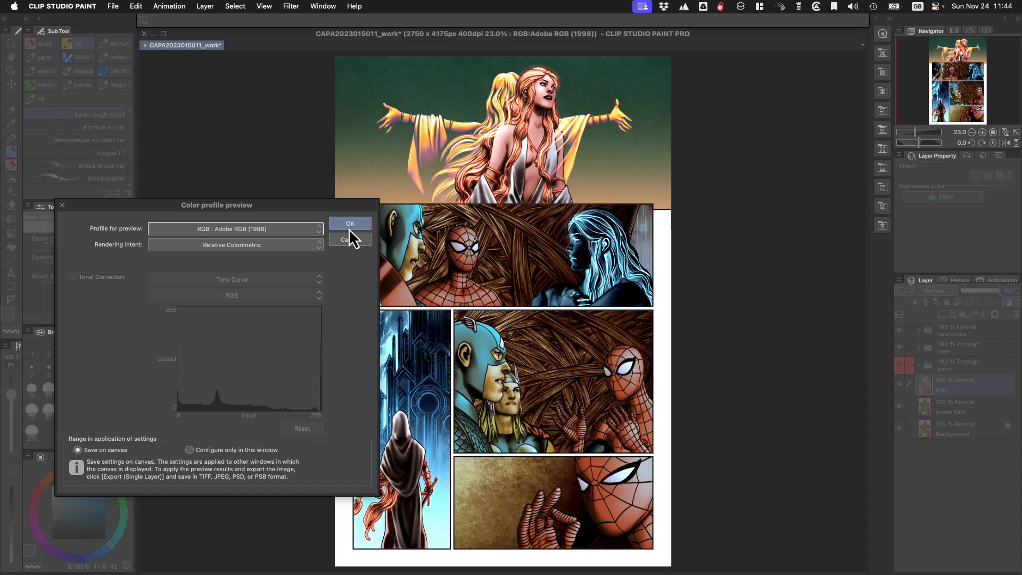
mouse_move(337, 209)
mouse_down()
mouse_move(327, 212)
mouse_move(350, 204)
mouse_up()
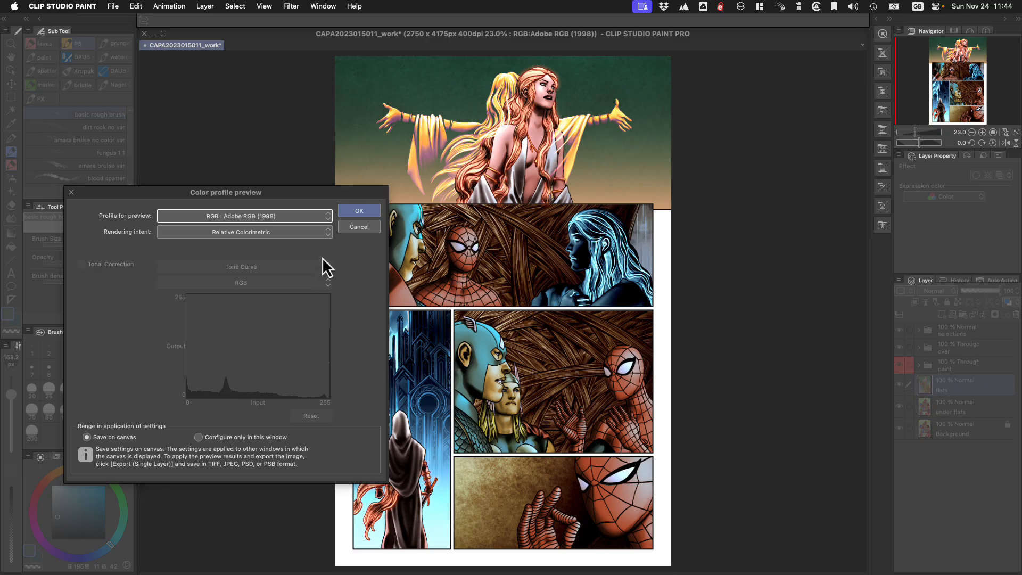
click(353, 210)
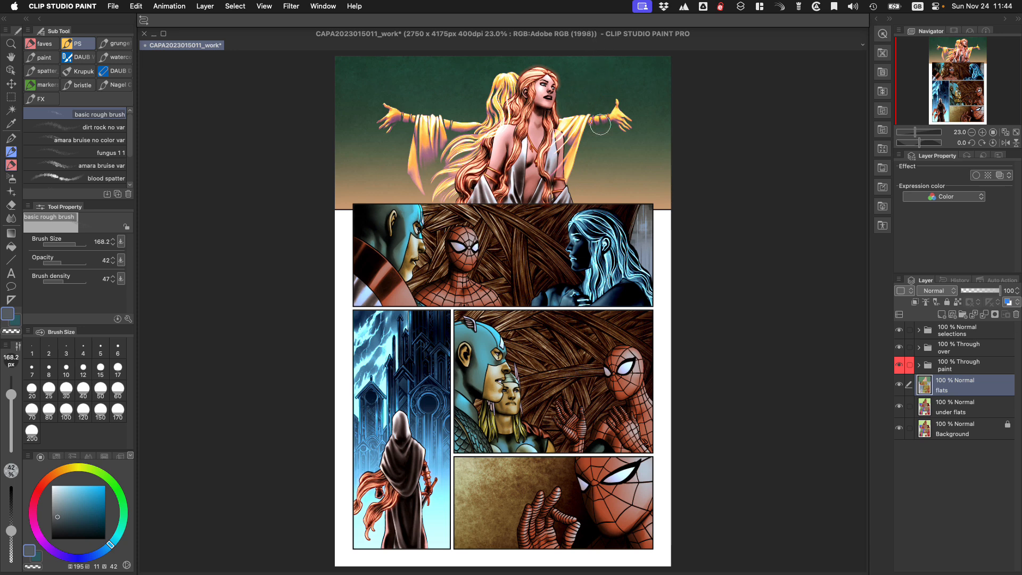
Hide the window's title bar, and bring up the History palette and close it from the command bar
key(shift+Tab)
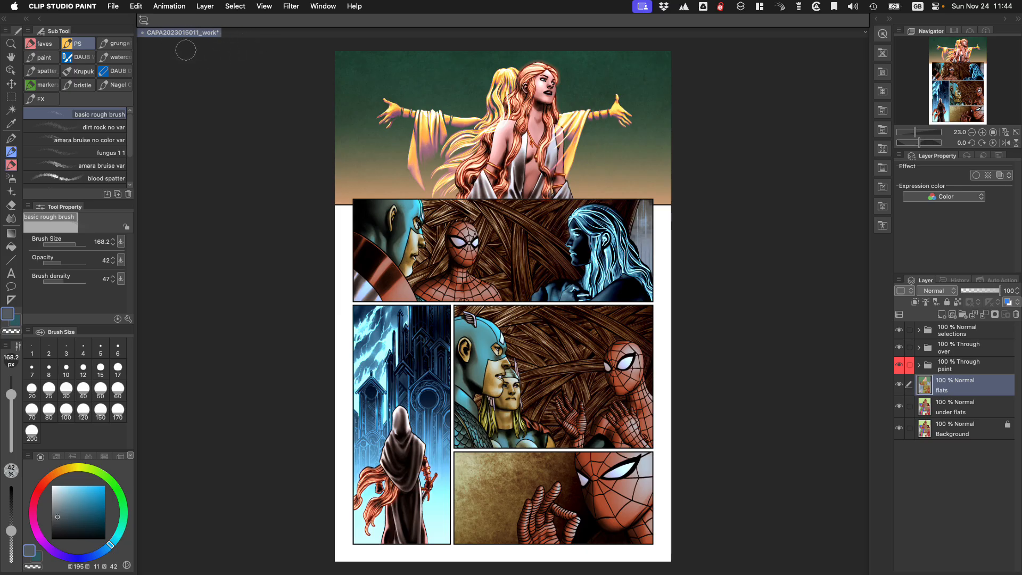
click(145, 21)
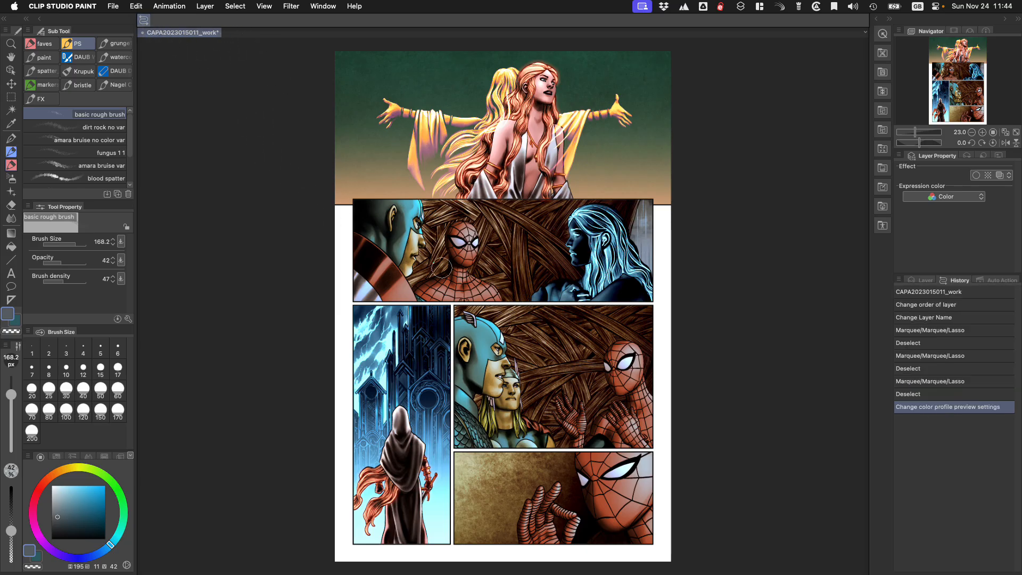
click(145, 19)
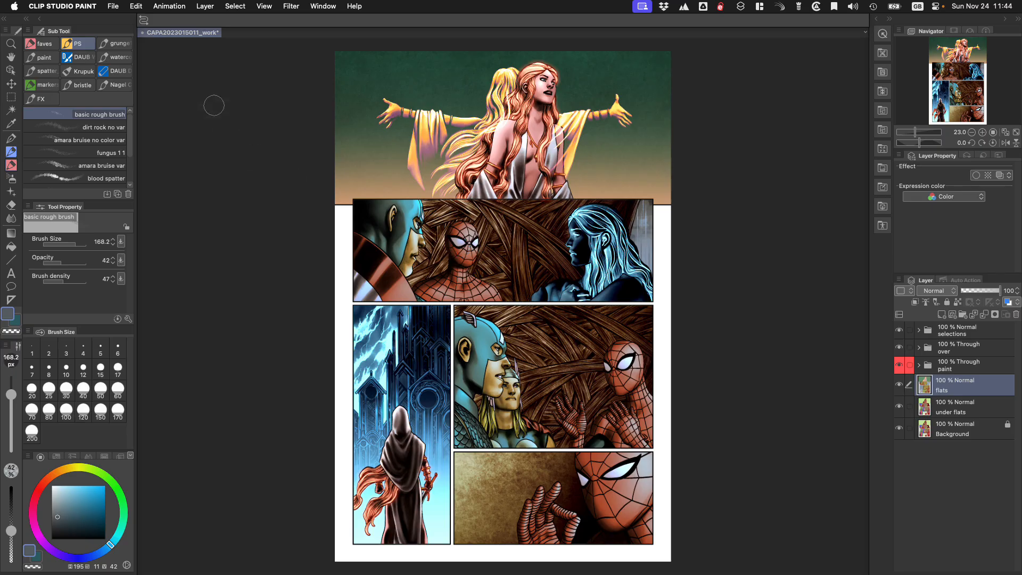
Look over the Command Bar Settings, and add the basic rough brush sub tool to the command bar
right_click(247, 23)
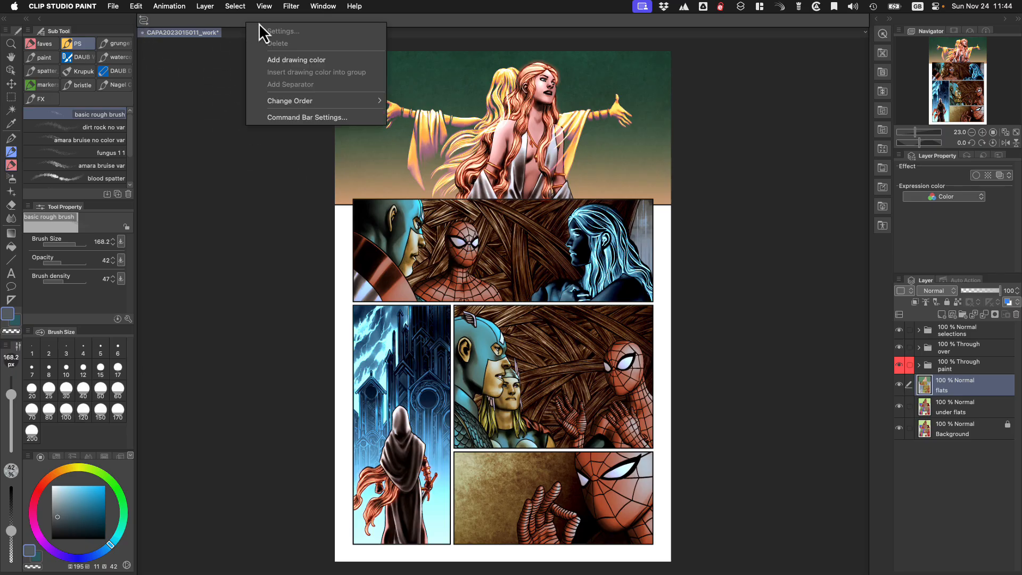
click(346, 115)
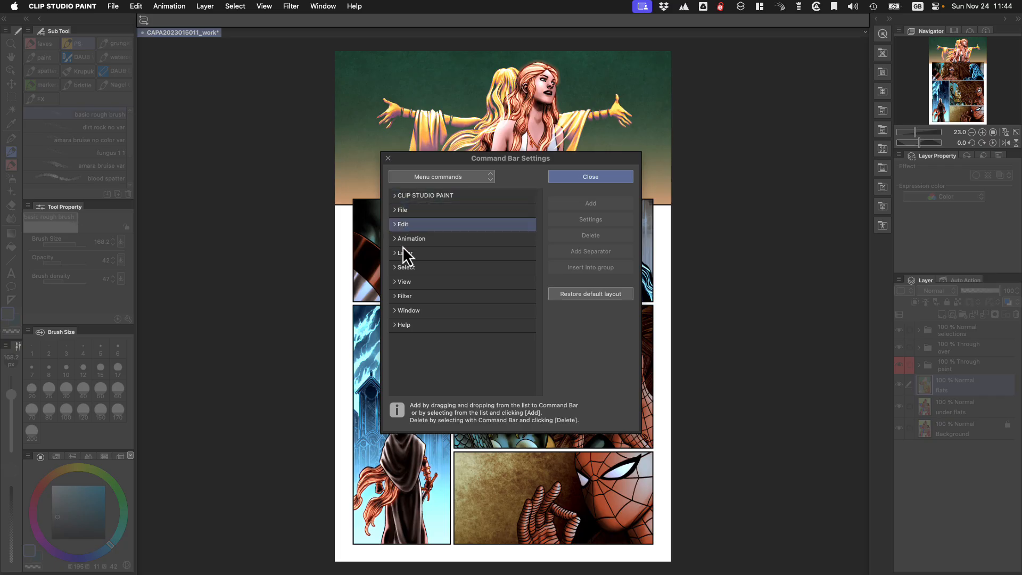
click(413, 324)
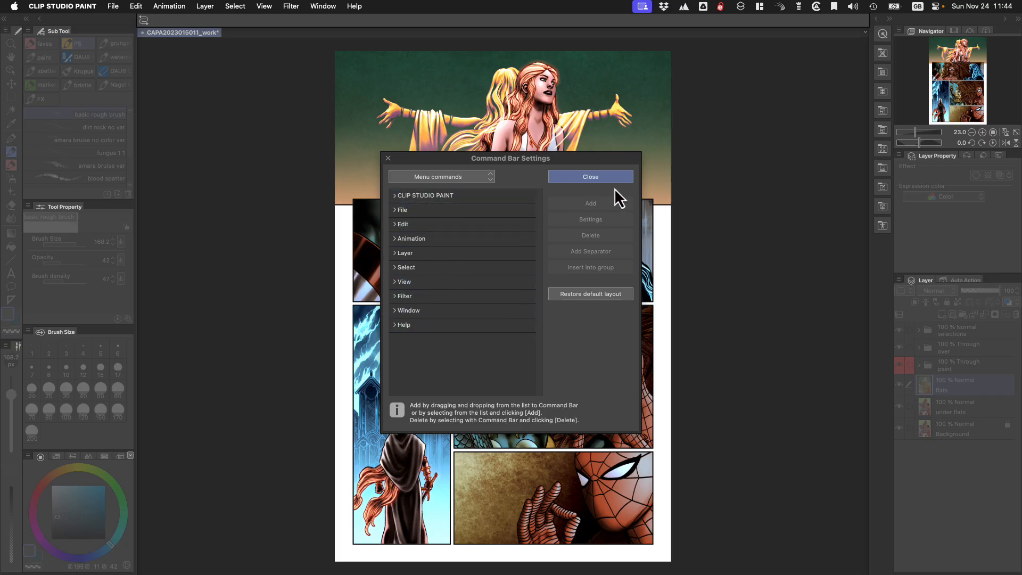
click(388, 157)
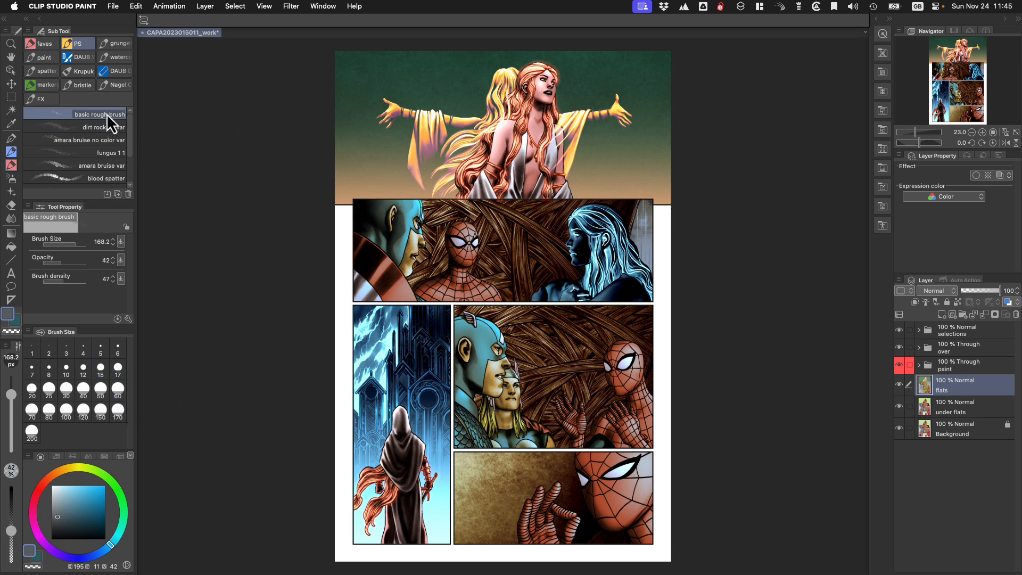
mouse_move(106, 113)
mouse_down()
mouse_move(223, 48)
mouse_move(209, 28)
mouse_move(159, 21)
mouse_up()
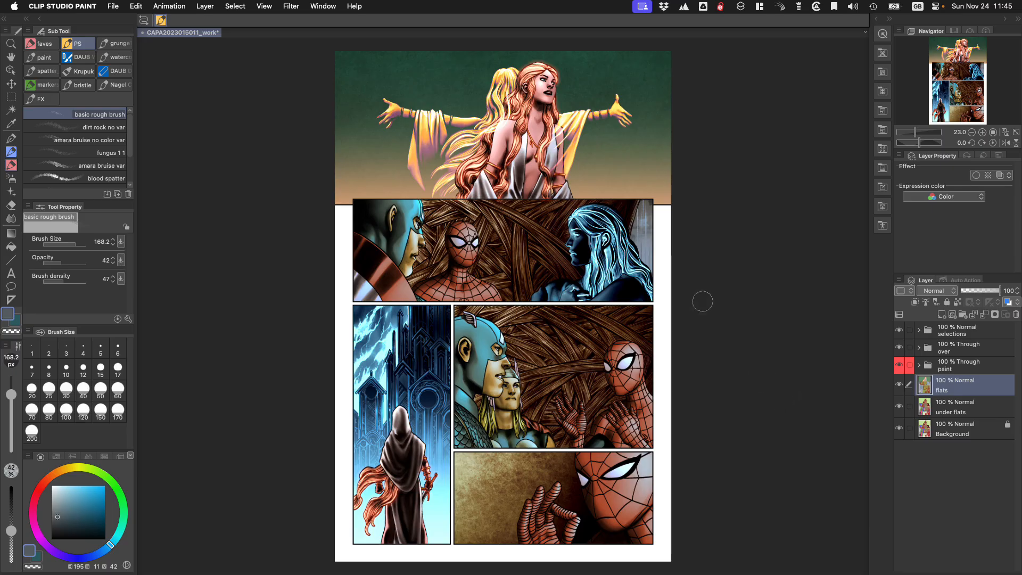
Convert a small lassoed background area below the woman's outstretched hand in the top comic panel to a selection layer, and reload it as a selection
key(m)
mouse_move(613, 182)
mouse_down()
mouse_move(625, 142)
mouse_move(588, 170)
mouse_move(612, 187)
mouse_up()
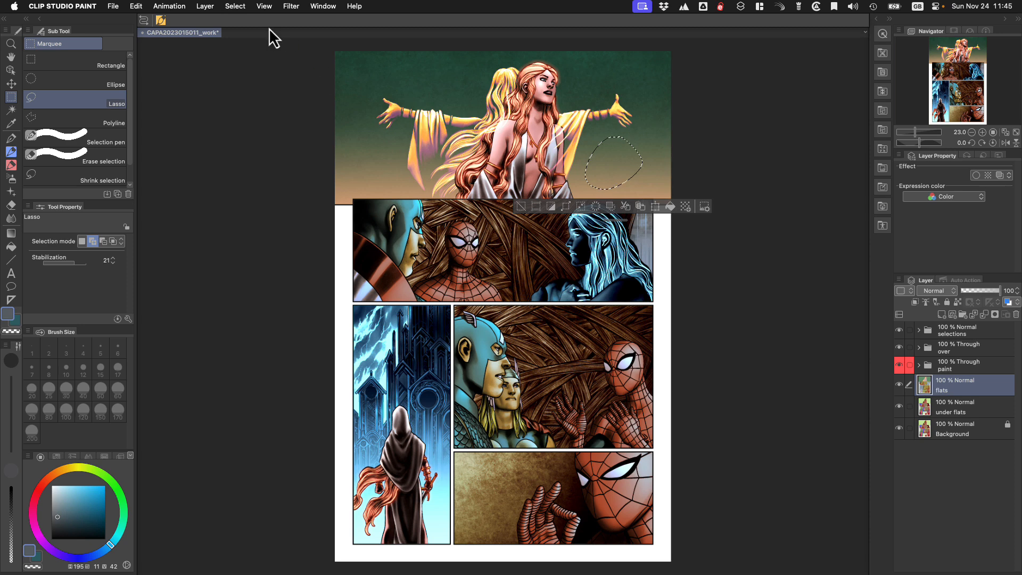
click(235, 7)
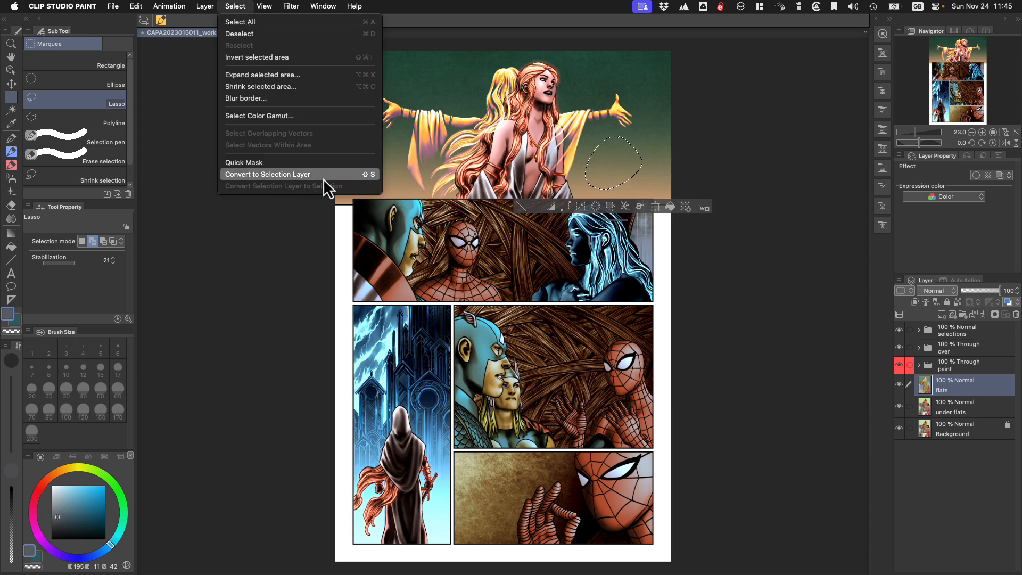
click(361, 176)
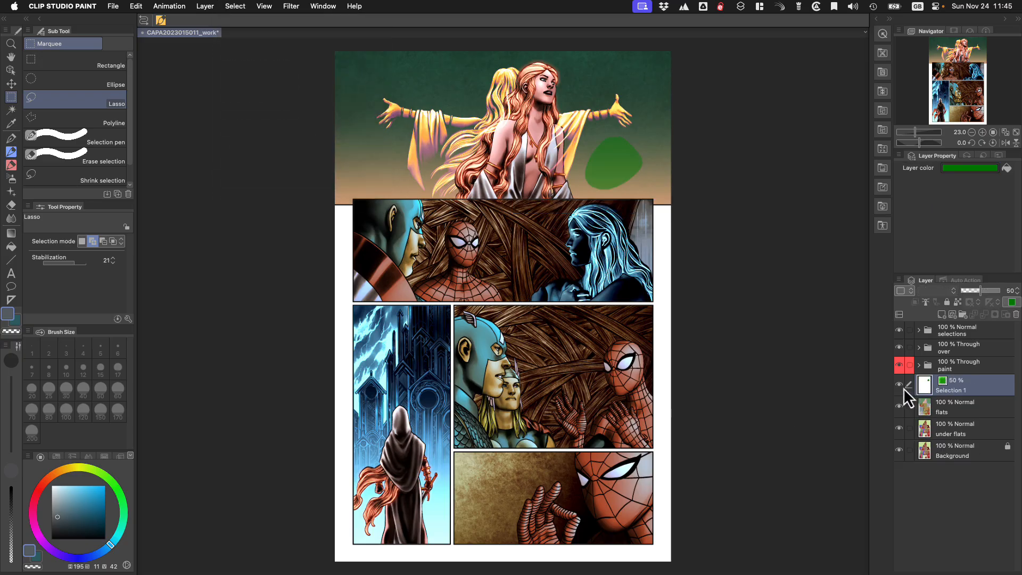
super+click(941, 381)
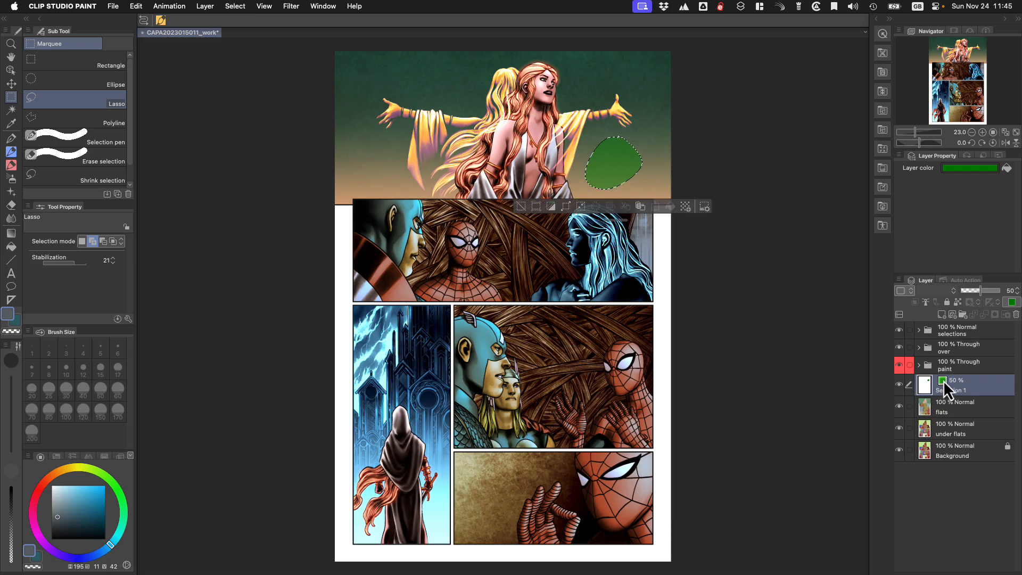
Reload the green selection layer as a selection from its thumbnail and its icon, clear the selection, and hide the layer
key(super+d)
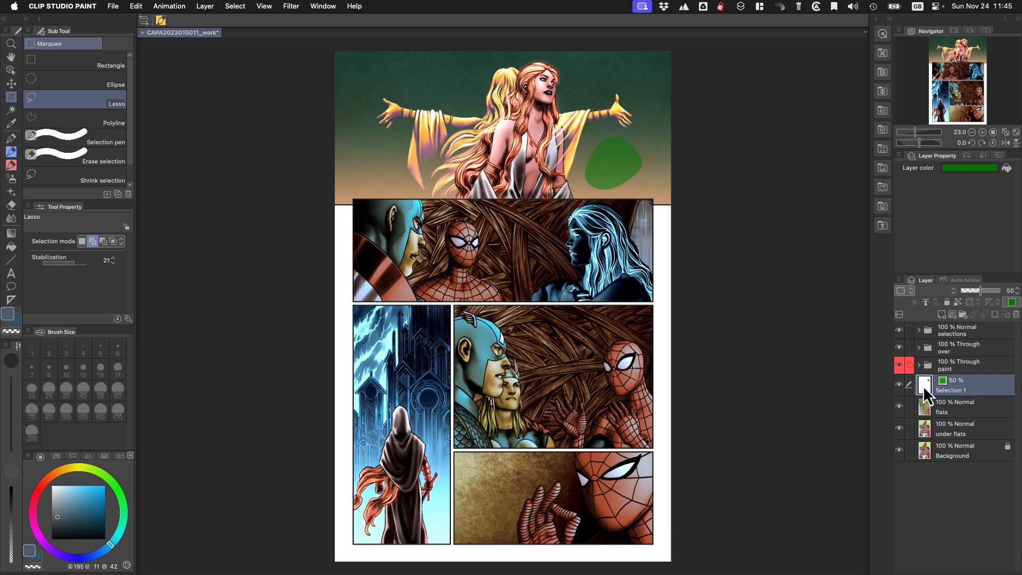
super+click(924, 385)
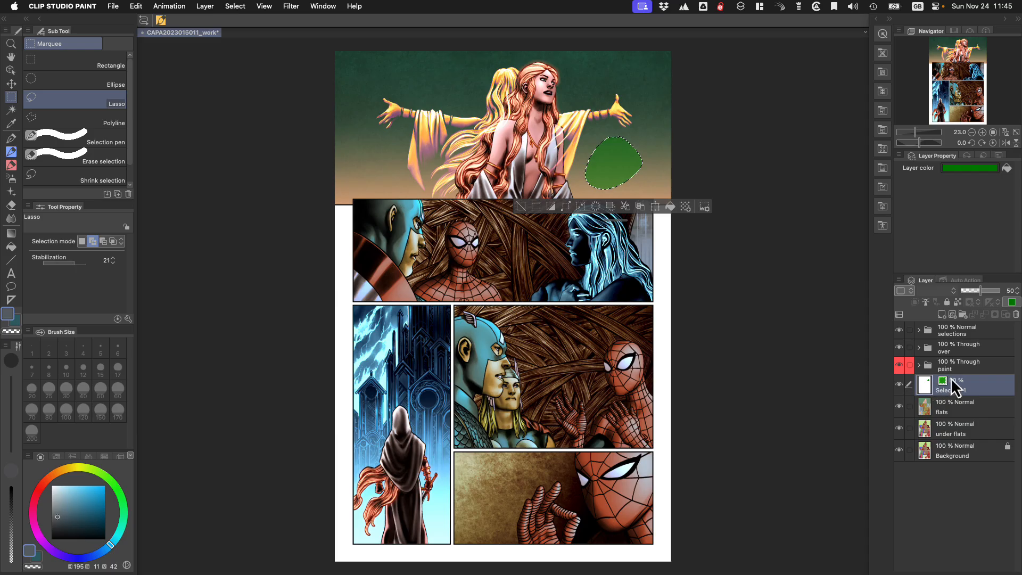
key(super+d)
super+click(924, 387)
key(super+d)
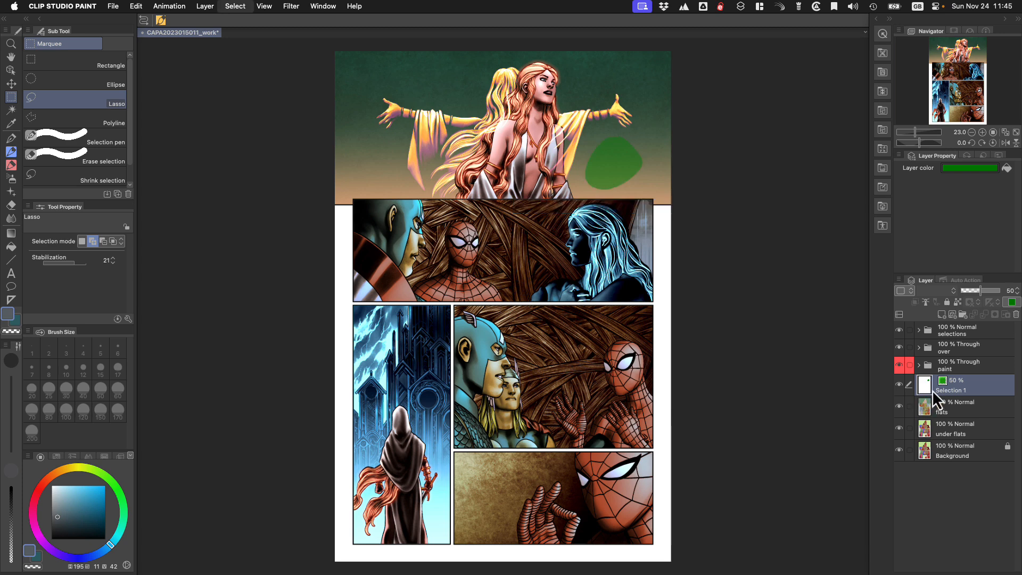
click(943, 381)
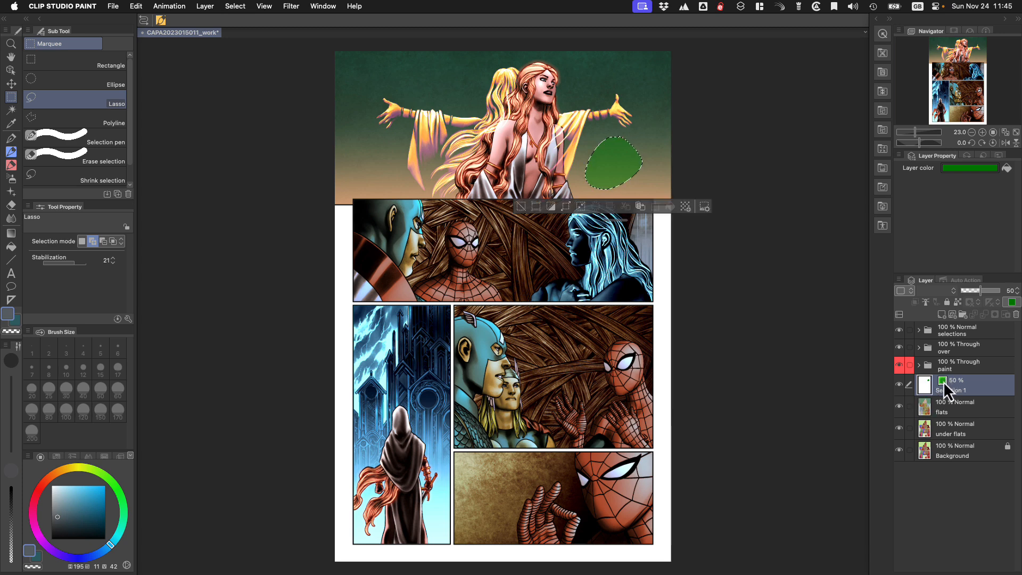
key(super+d)
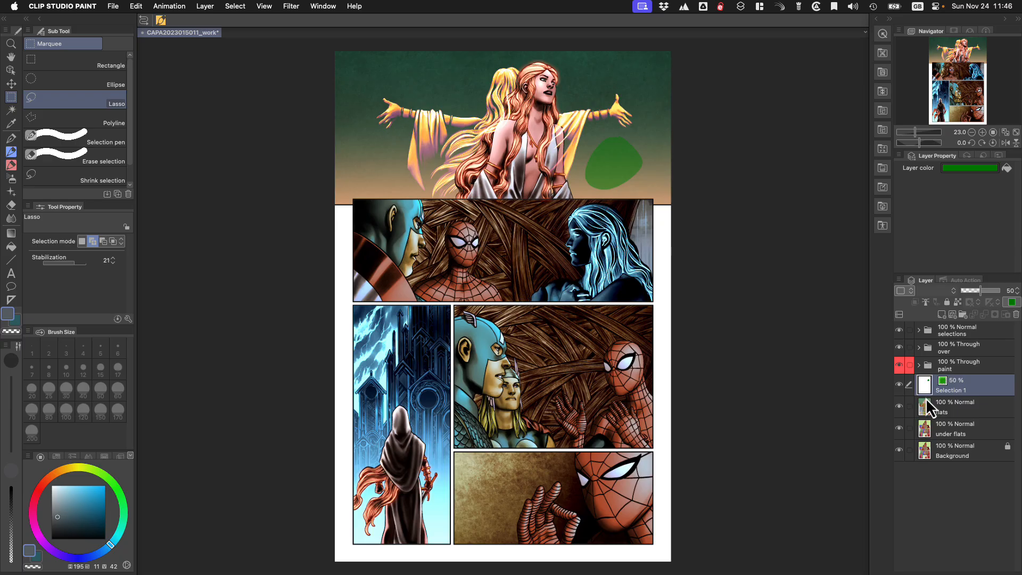
click(899, 384)
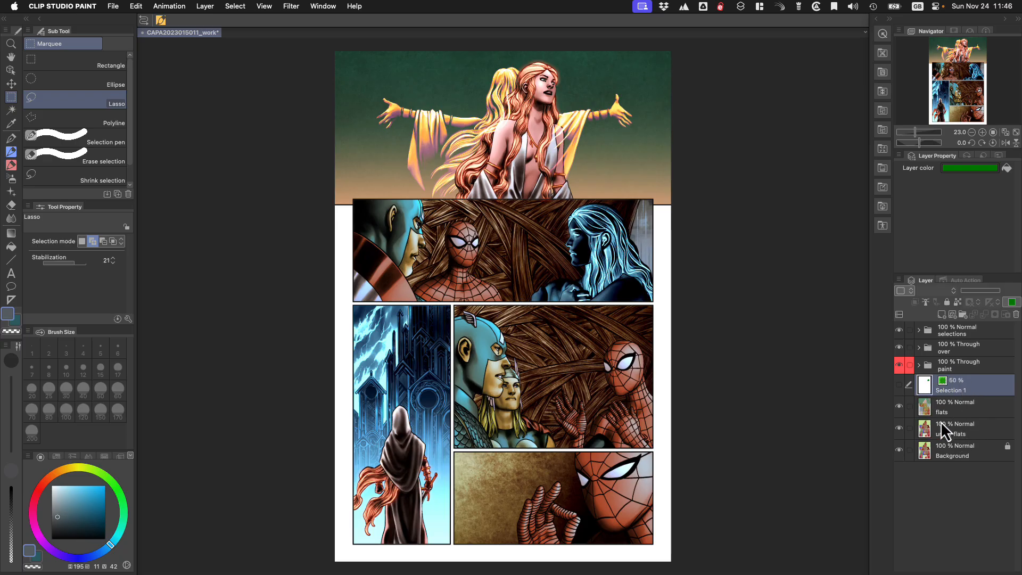
Expand the paint folder, examine the blending modes available for the add glow group, and collapse the folder
click(918, 366)
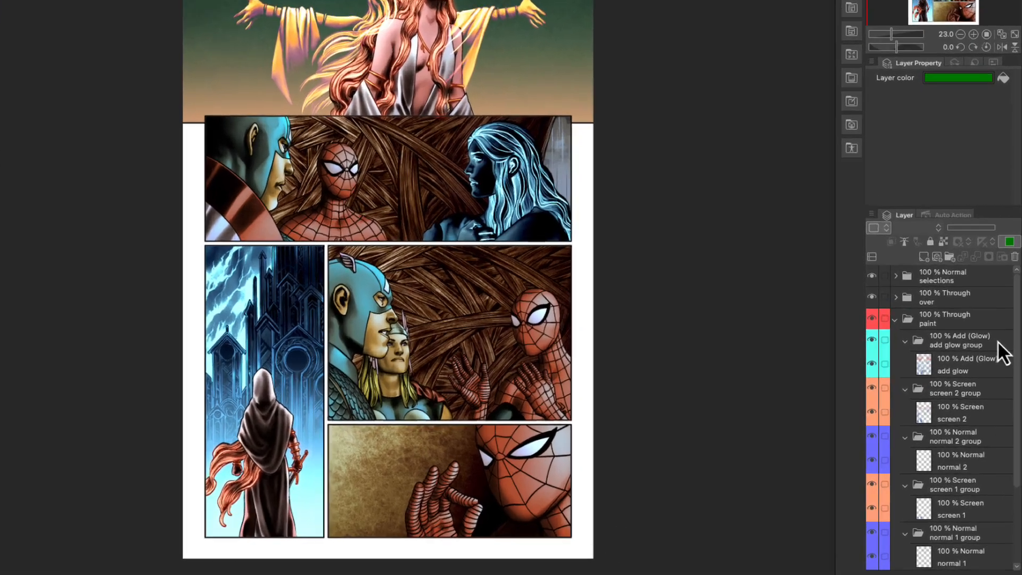
click(998, 382)
click(952, 291)
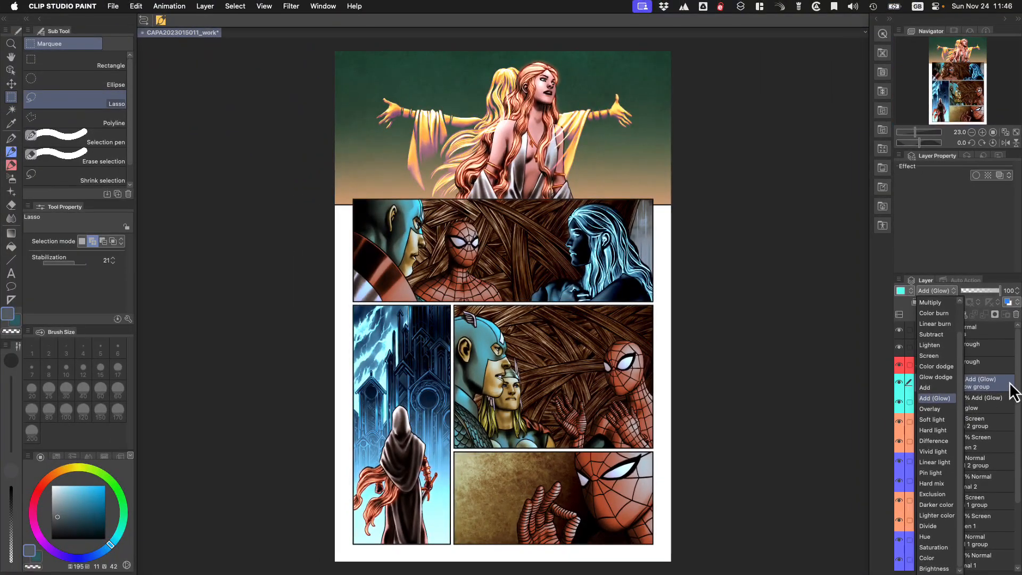
click(993, 232)
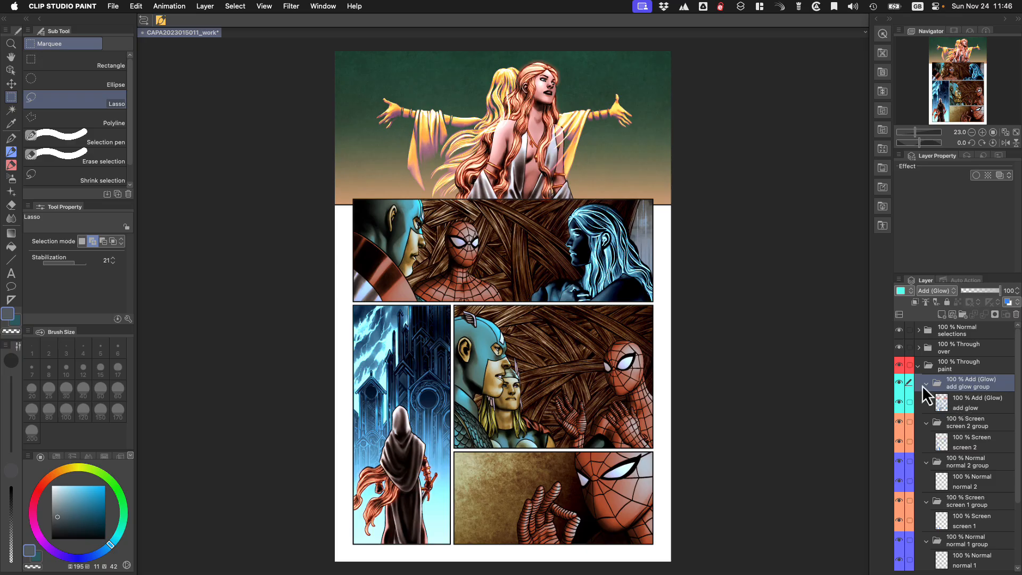
click(929, 367)
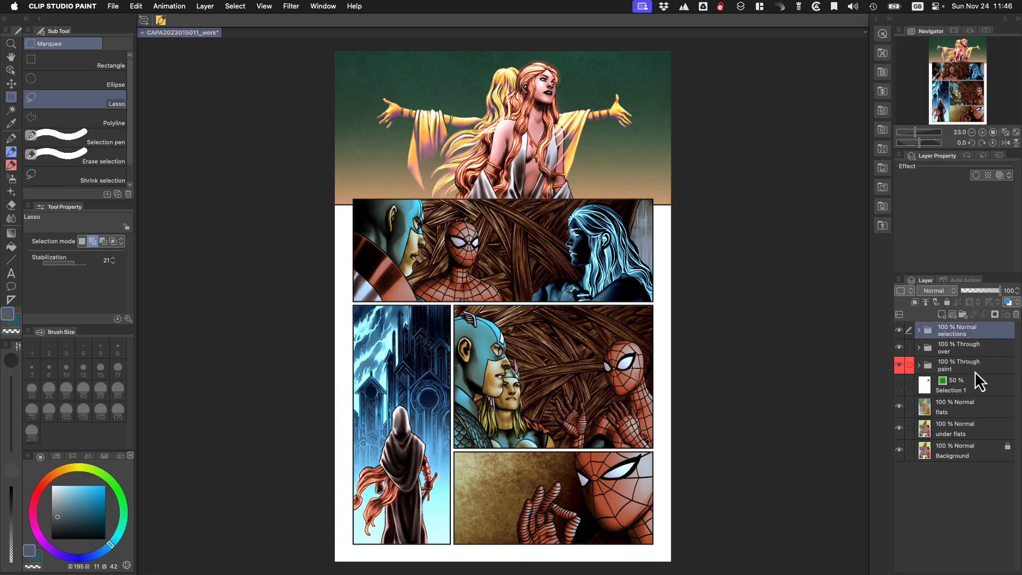
Select the selections folder and examine its blending mode options, including Through, leaving the mode at Normal
click(982, 346)
click(980, 330)
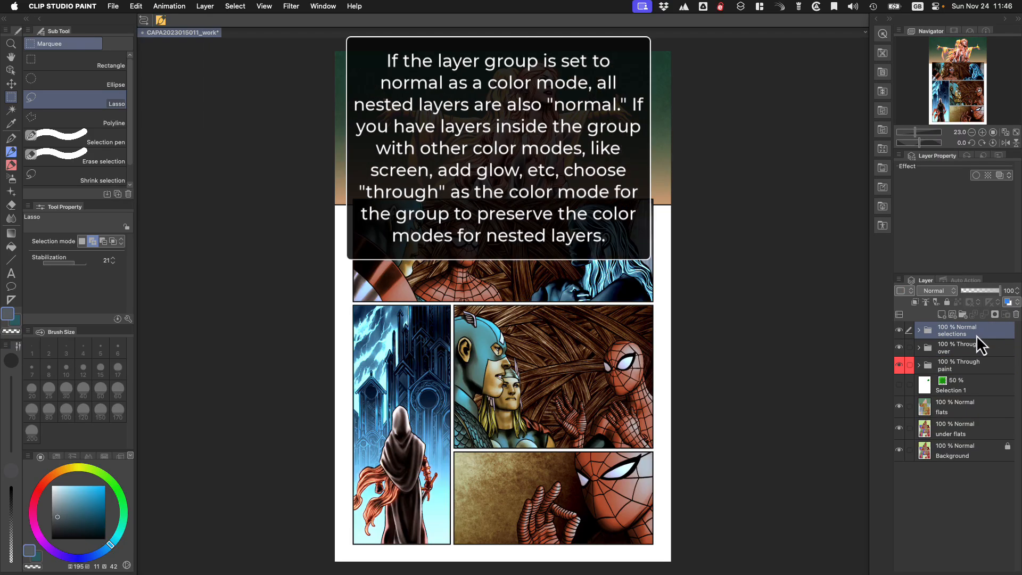
click(948, 290)
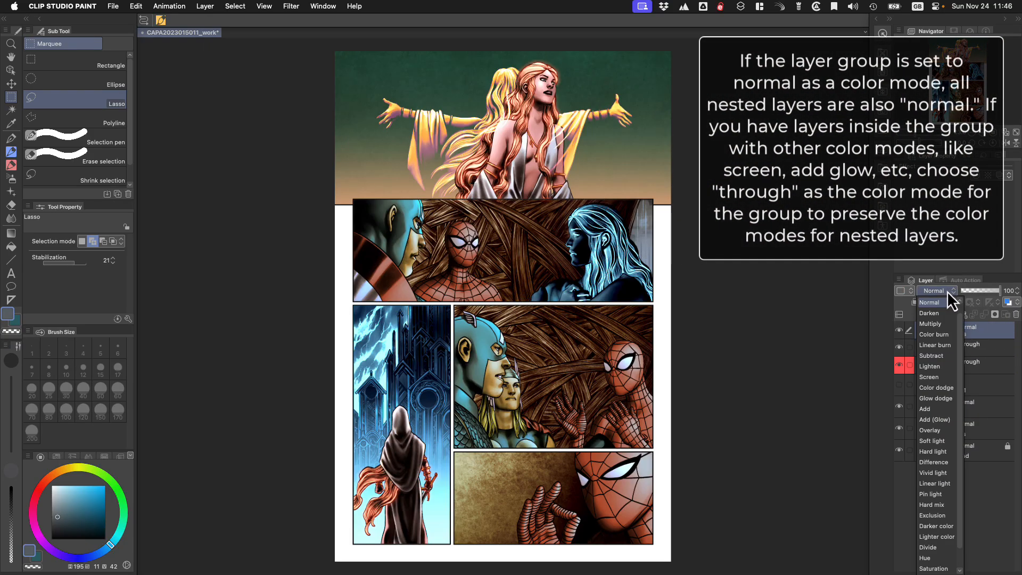
click(993, 330)
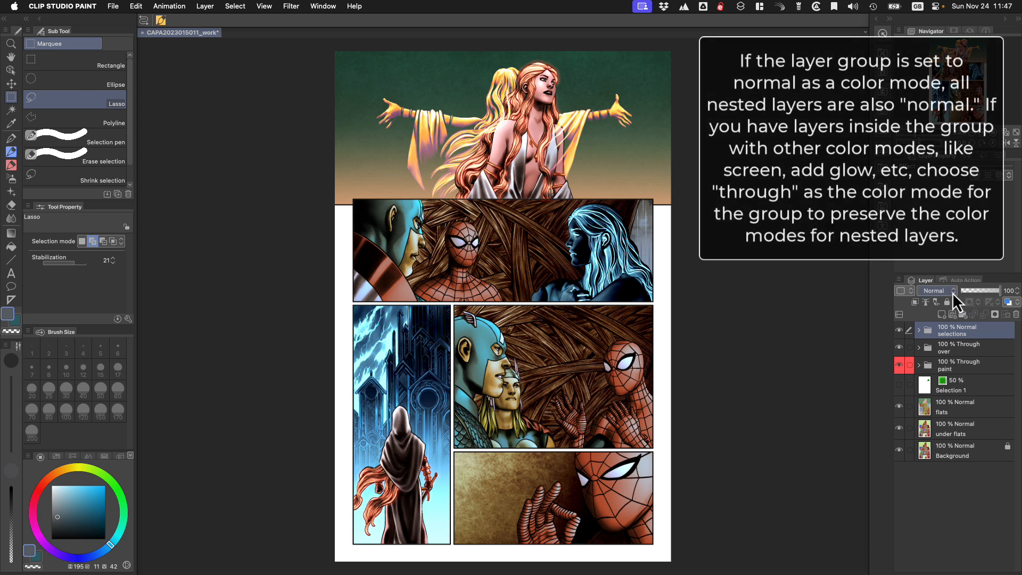
click(951, 290)
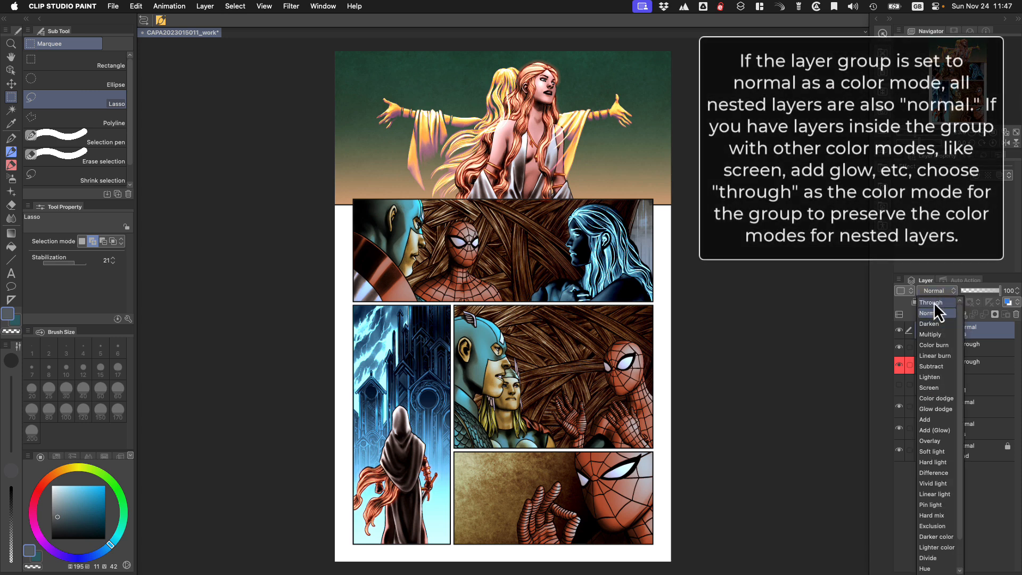
click(1011, 342)
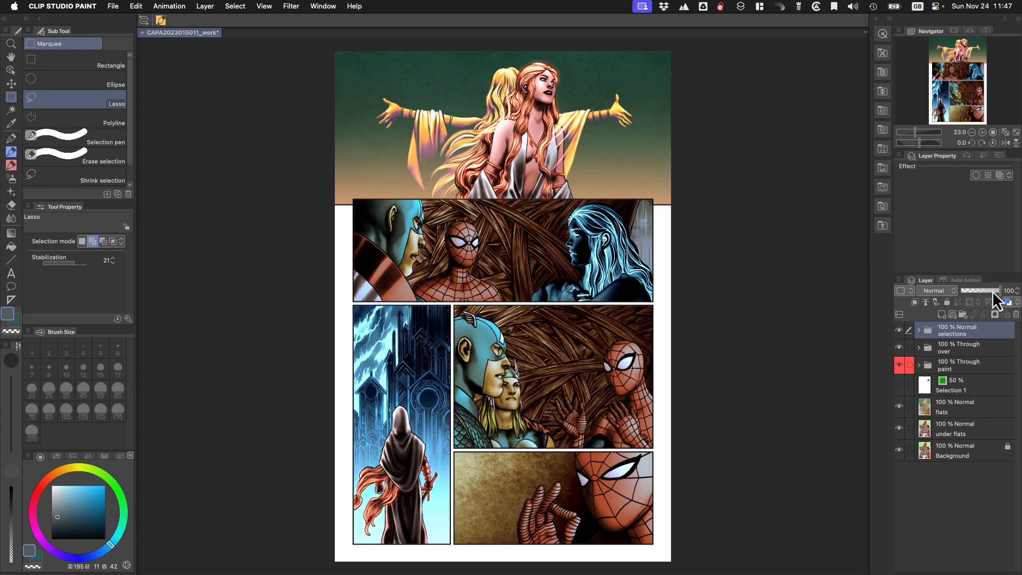
Select the flats layer and examine its expression color options without changing the setting
click(975, 405)
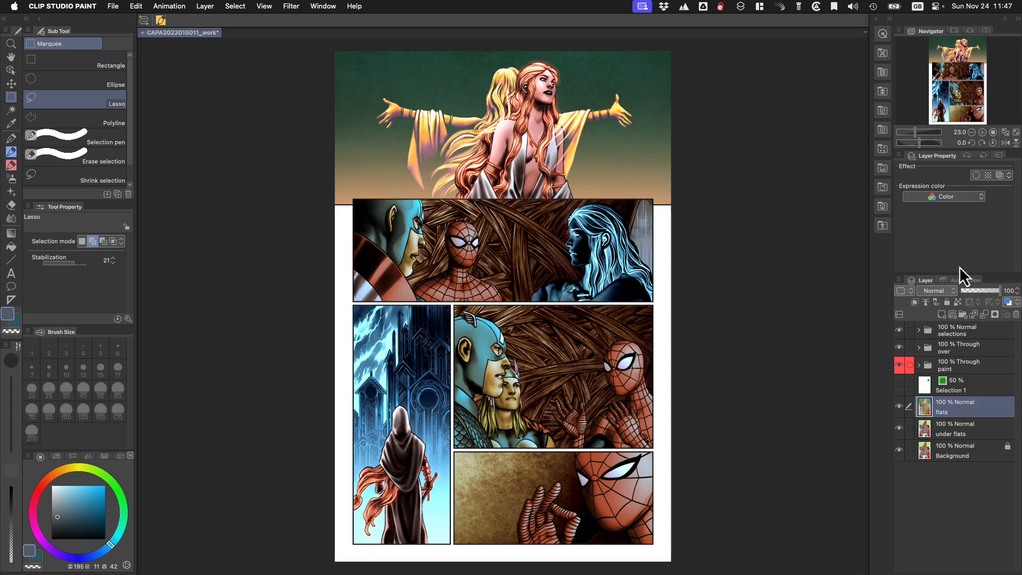
click(979, 197)
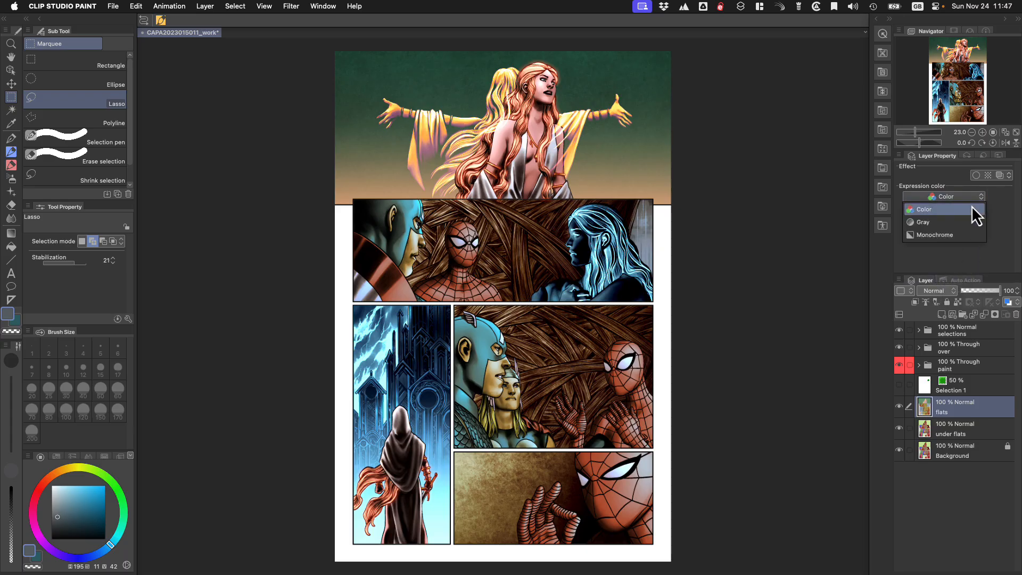
click(1005, 214)
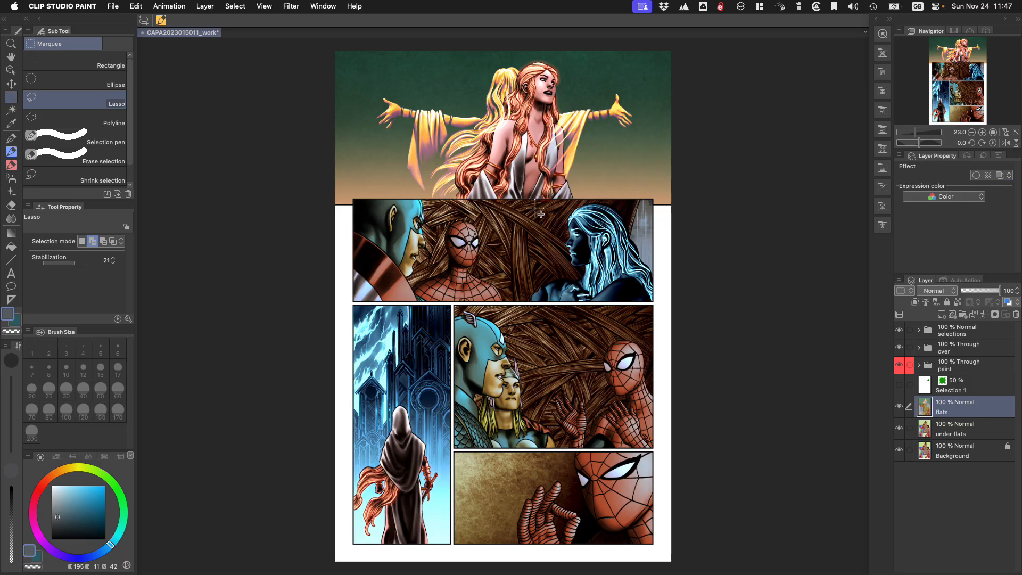
Zoom in on the woman's face and hair in the top comic panel, and fit the whole page back in view
key(slash)
drag(562, 79, 510, 133)
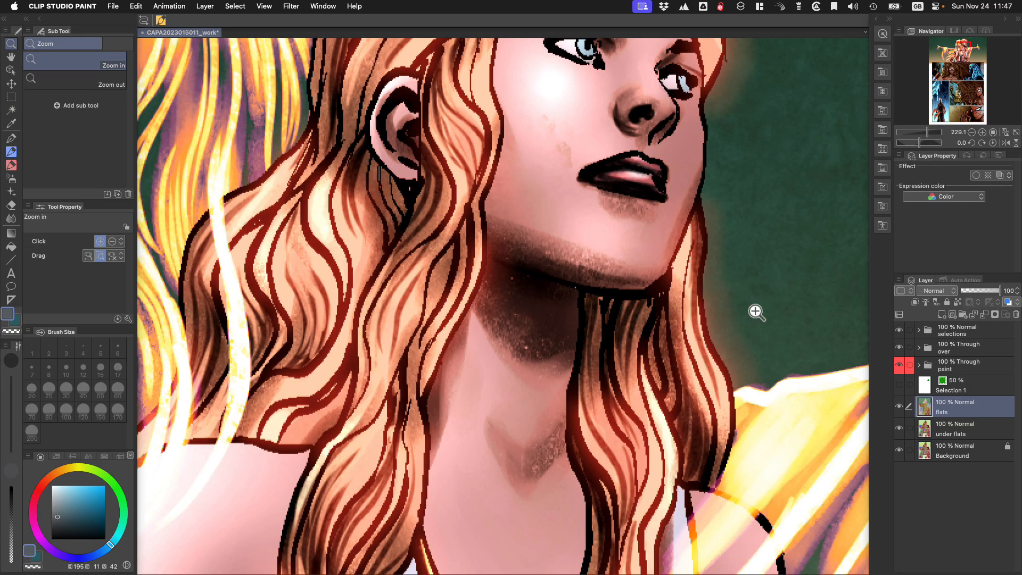
mouse_move(965, 97)
mouse_down()
mouse_move(950, 93)
mouse_move(960, 92)
mouse_up()
key(super+0)
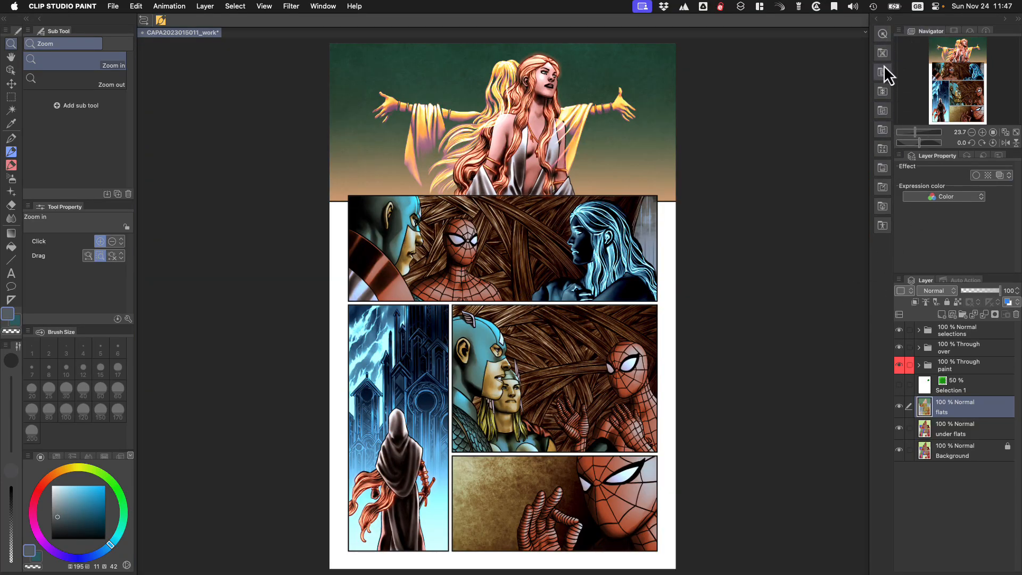
Look through the Color pattern, Manga material, Effect line, Illustration and Pose material palettes, and close the material palette
click(883, 51)
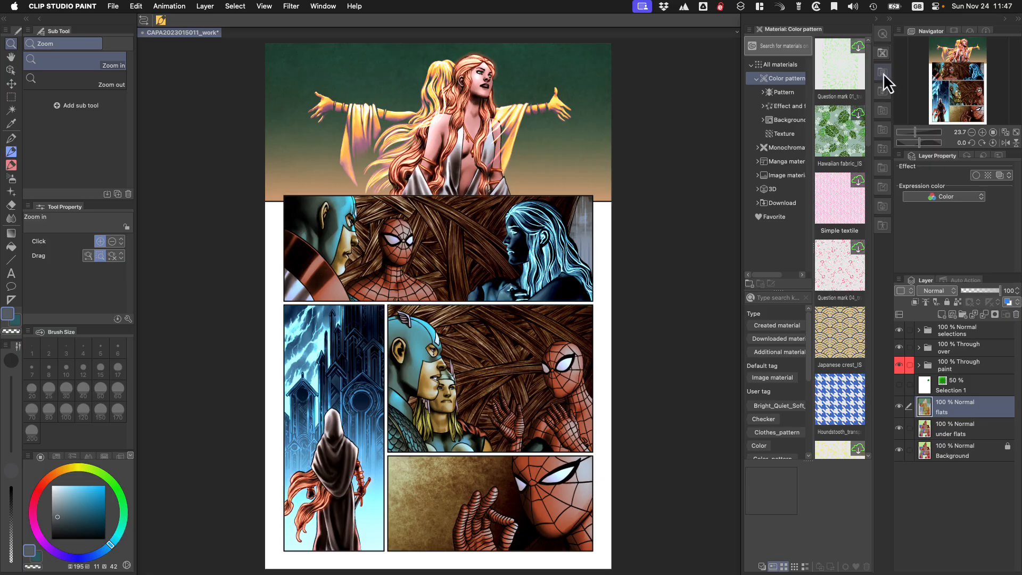
click(883, 108)
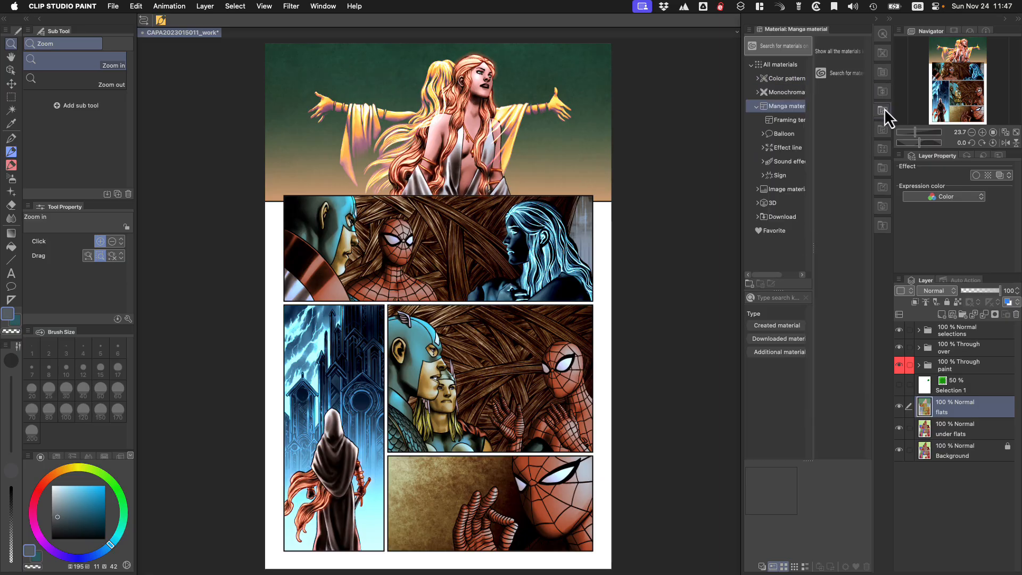
click(884, 147)
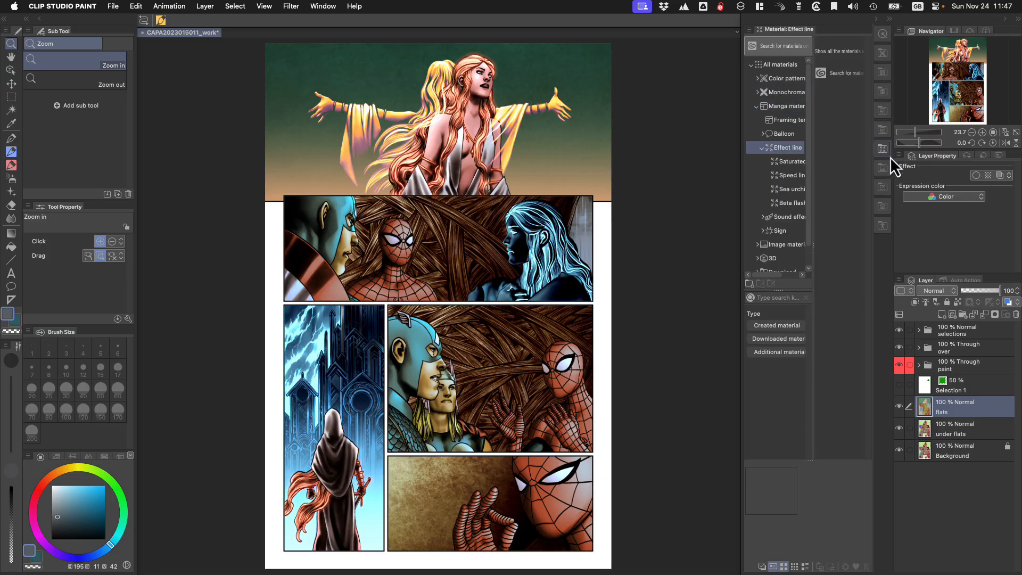
click(886, 205)
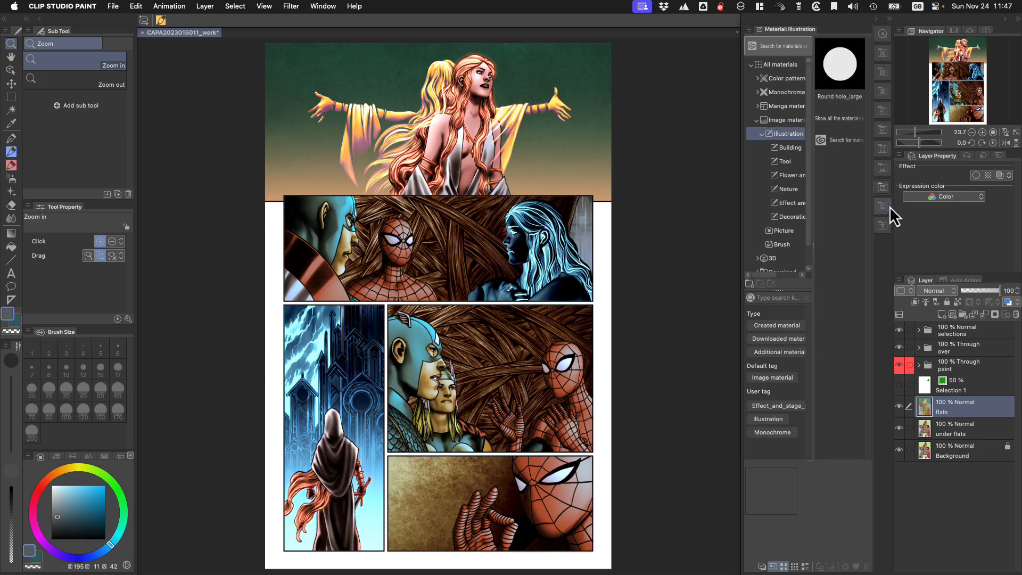
click(882, 225)
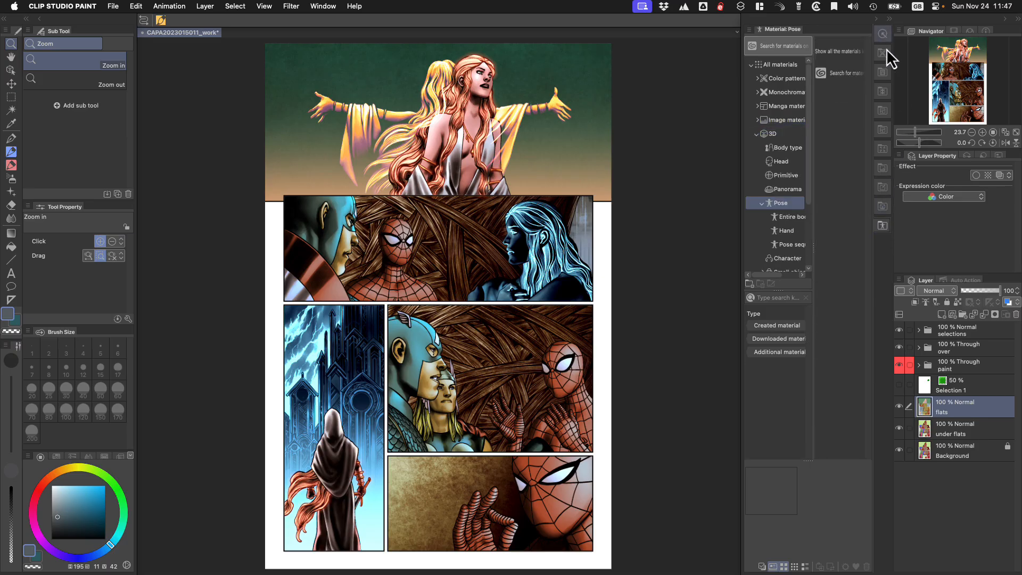
click(882, 226)
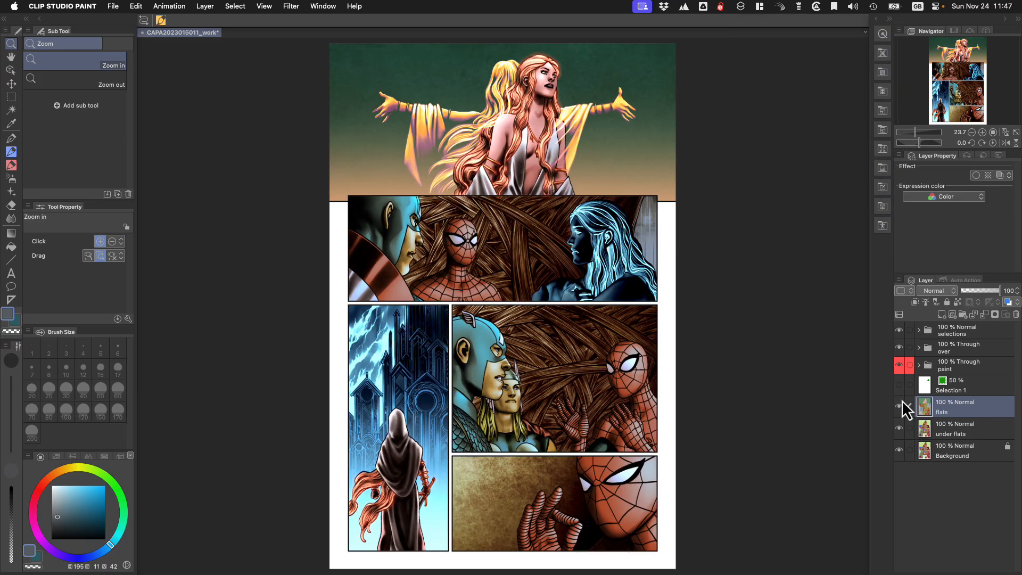
Preview the page view flipped horizontally and flipped vertically, returning it to its normal orientation
click(1006, 144)
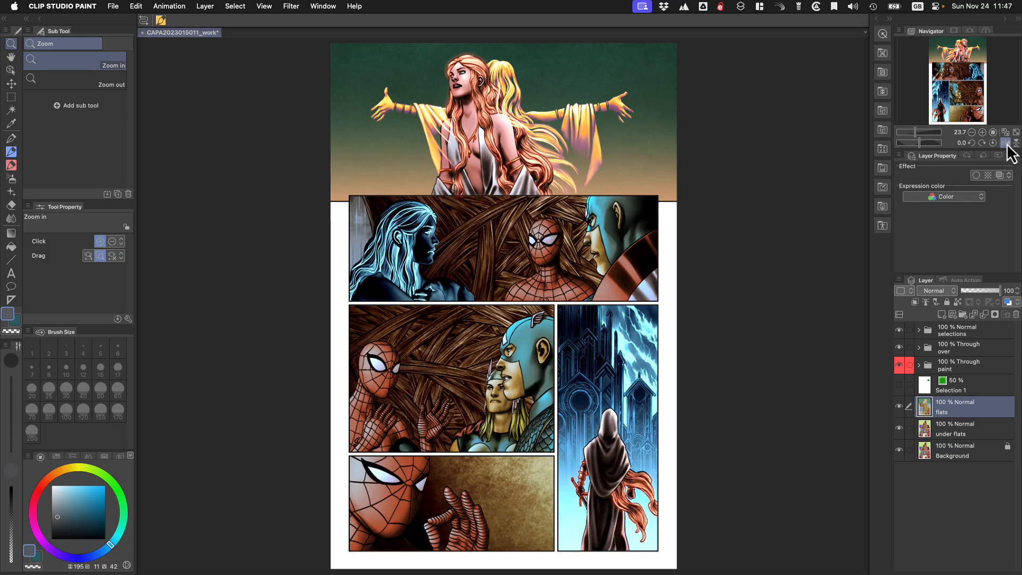
click(1006, 144)
click(1005, 144)
click(1006, 143)
click(1016, 143)
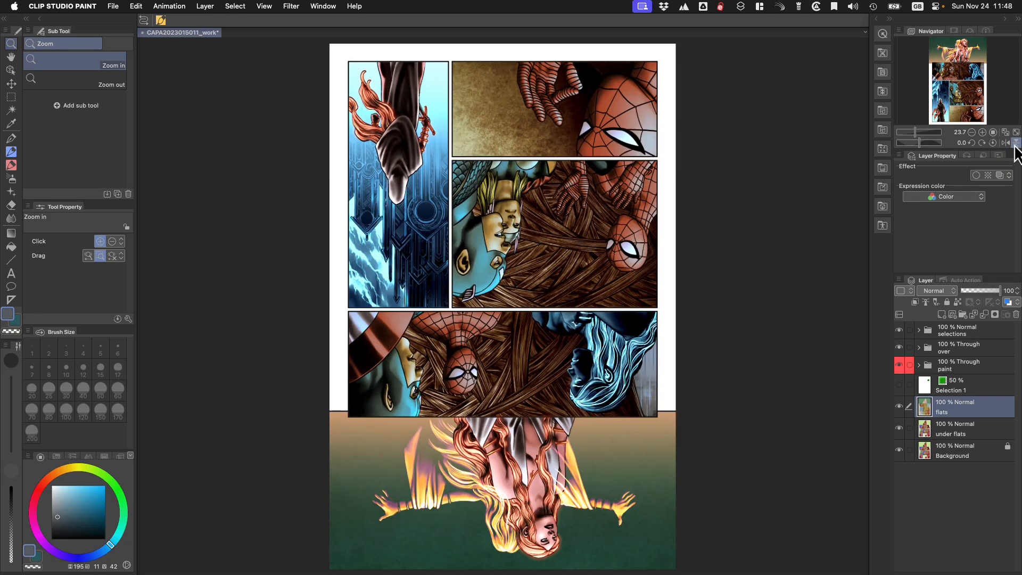
click(1016, 144)
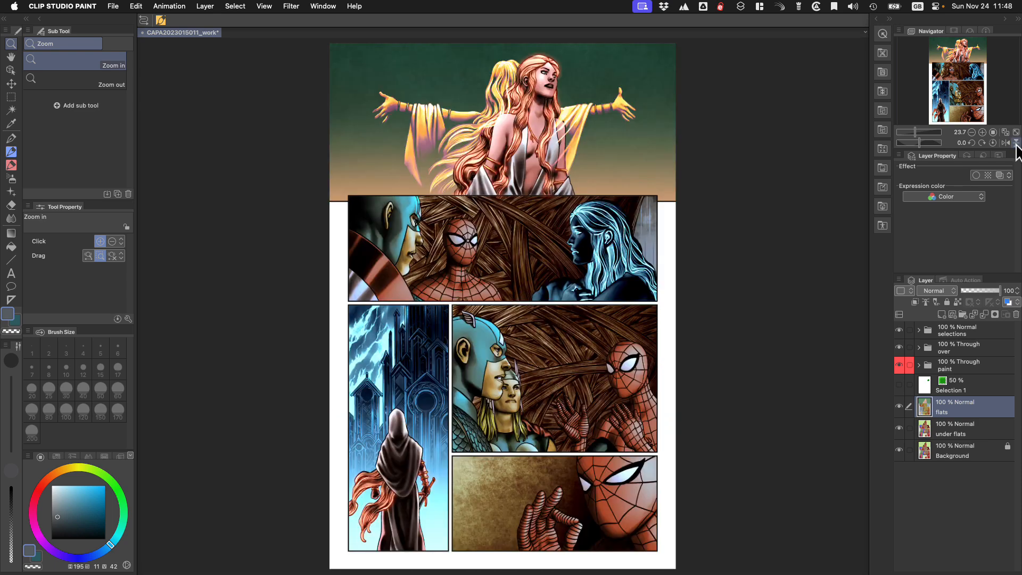
click(1016, 143)
click(1016, 144)
click(1005, 143)
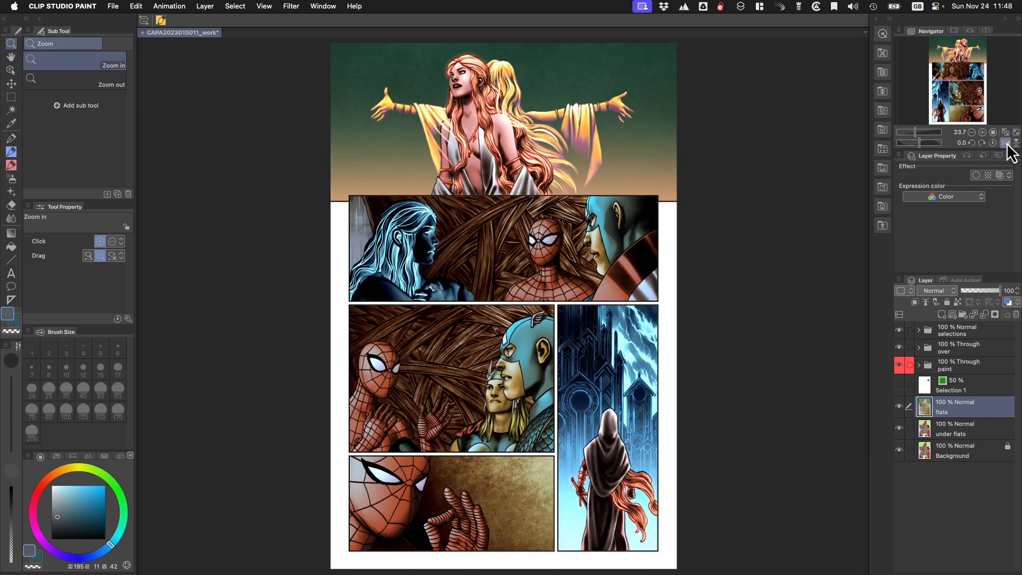
click(1005, 142)
Try zooming the page in and out with the Navigator and the Zoom tool, and fit the page to the window
click(981, 131)
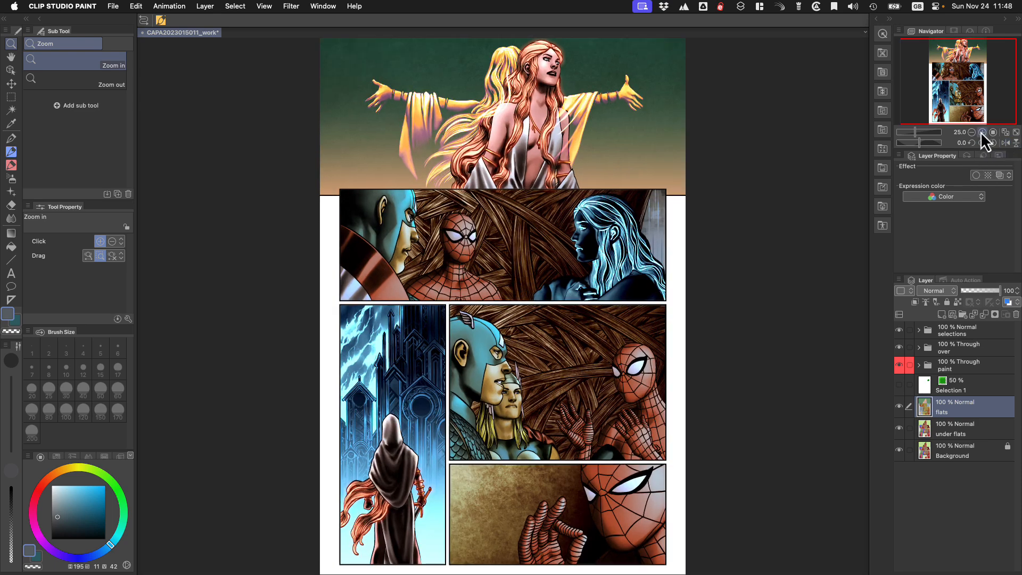
click(980, 132)
click(971, 132)
click(971, 132)
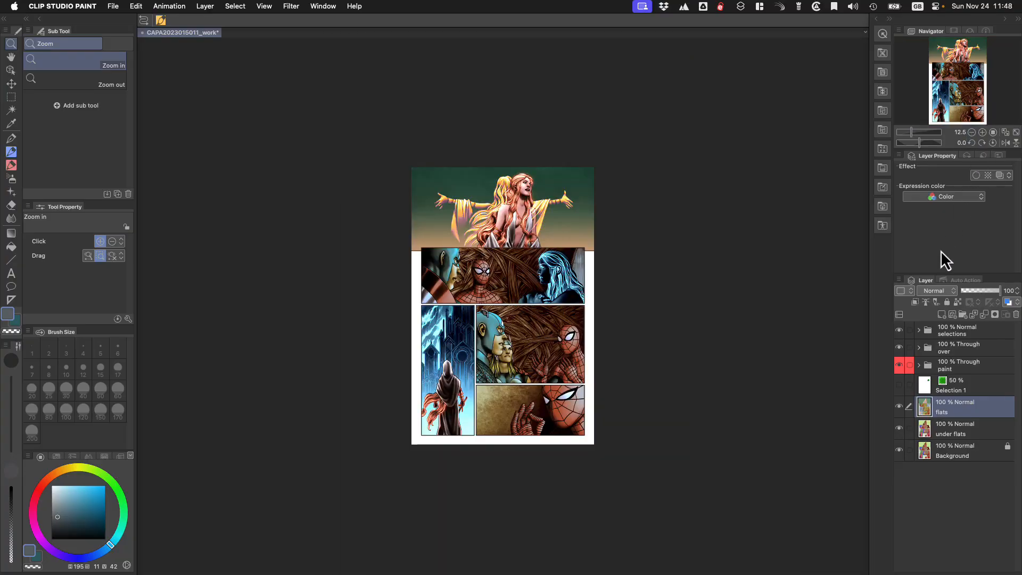
click(498, 261)
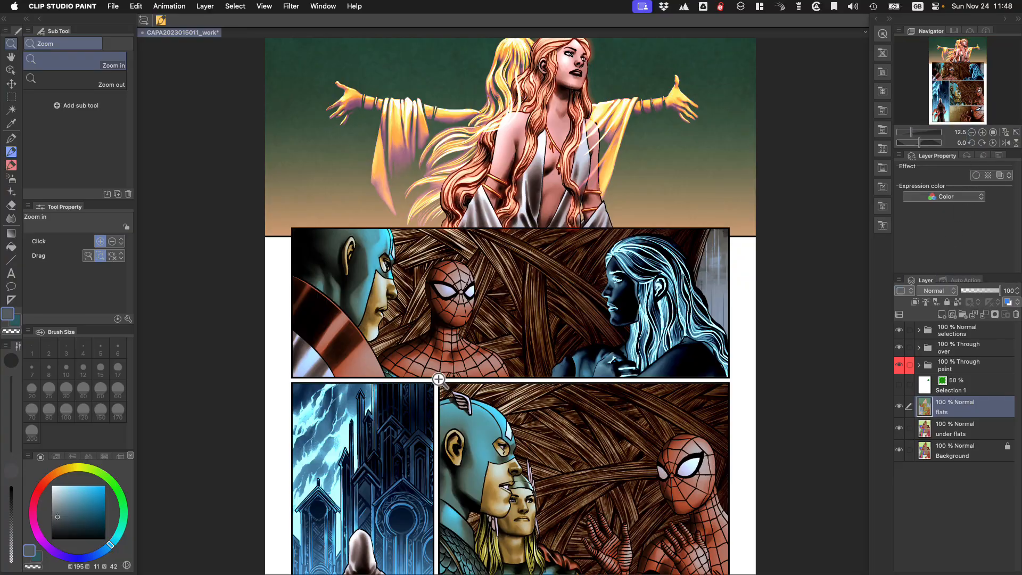
key(super+0)
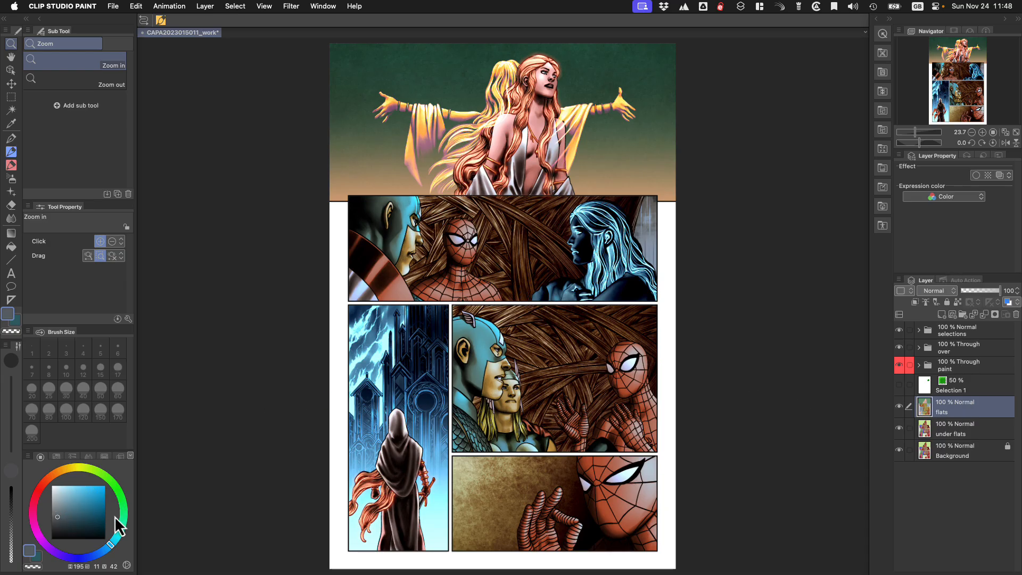
Pick a medium teal blue with hue 195, saturation 66 and value 53 as the drawing color
click(87, 510)
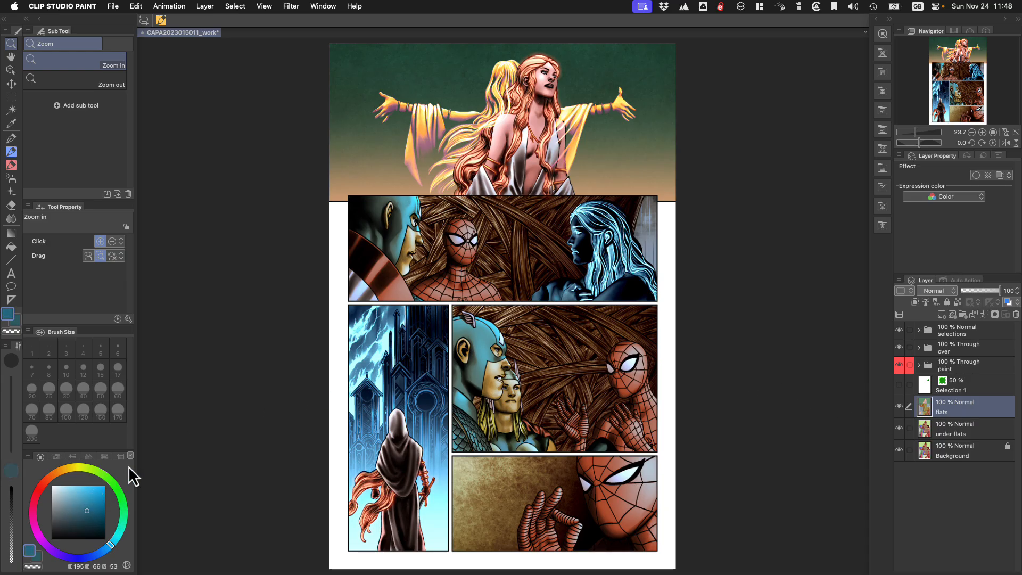
Look through the carnage 1 B color set and the RGB and HSV color sliders
click(55, 456)
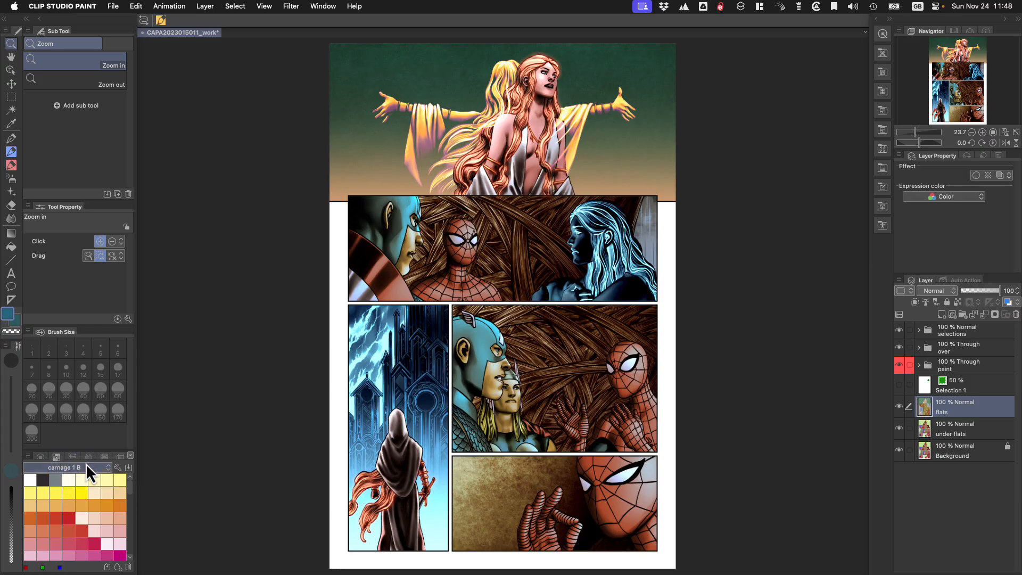
click(72, 455)
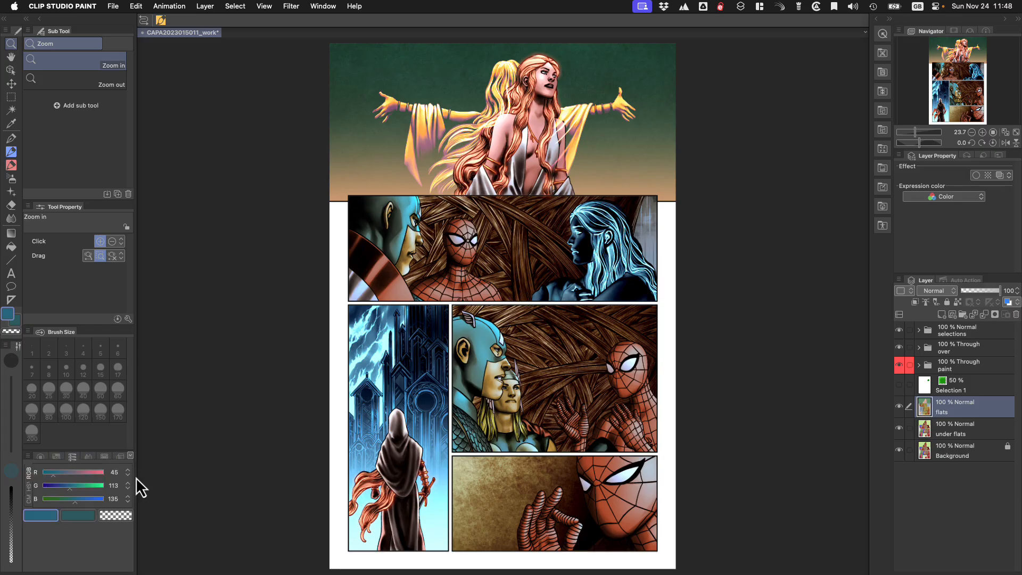
click(28, 498)
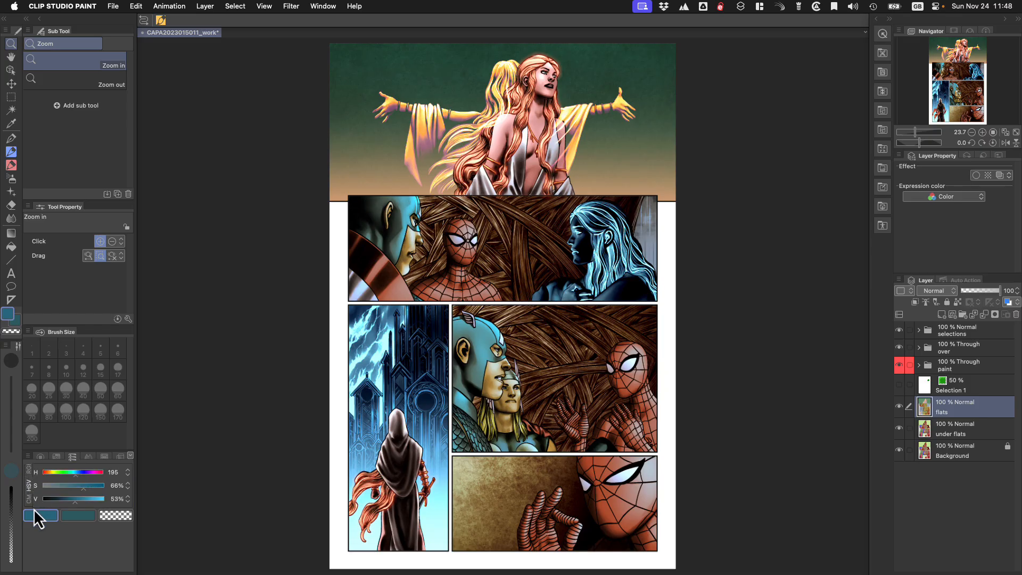
click(28, 471)
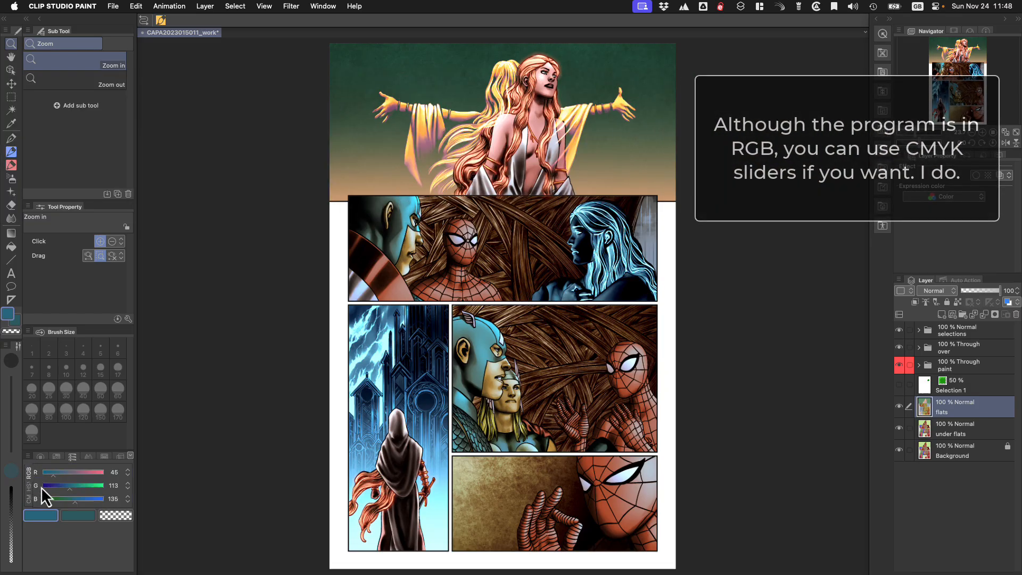
Sample the yellow-orange paint in the Color Mixing palette and blend the existing stroke
click(90, 455)
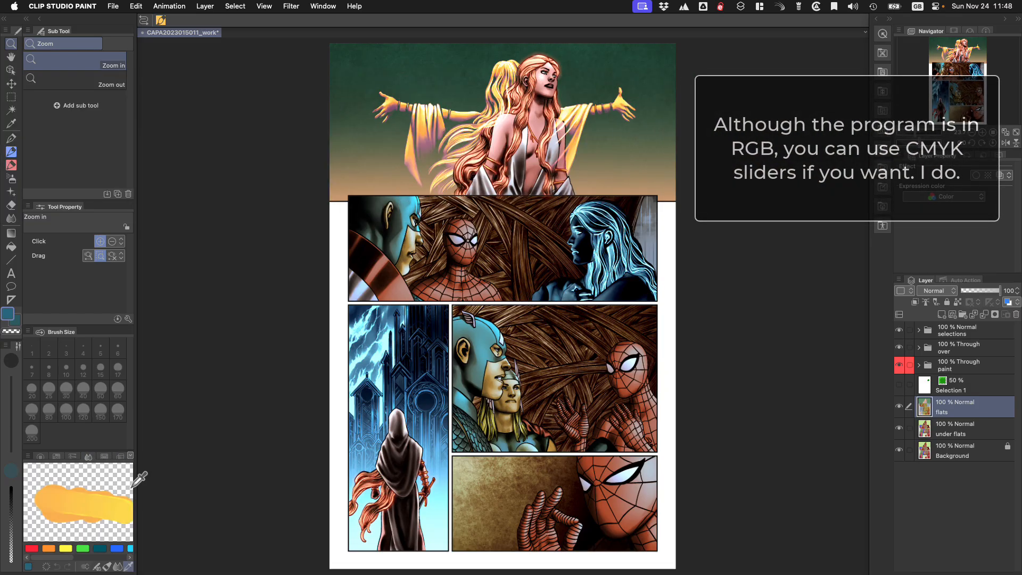
drag(80, 506, 80, 500)
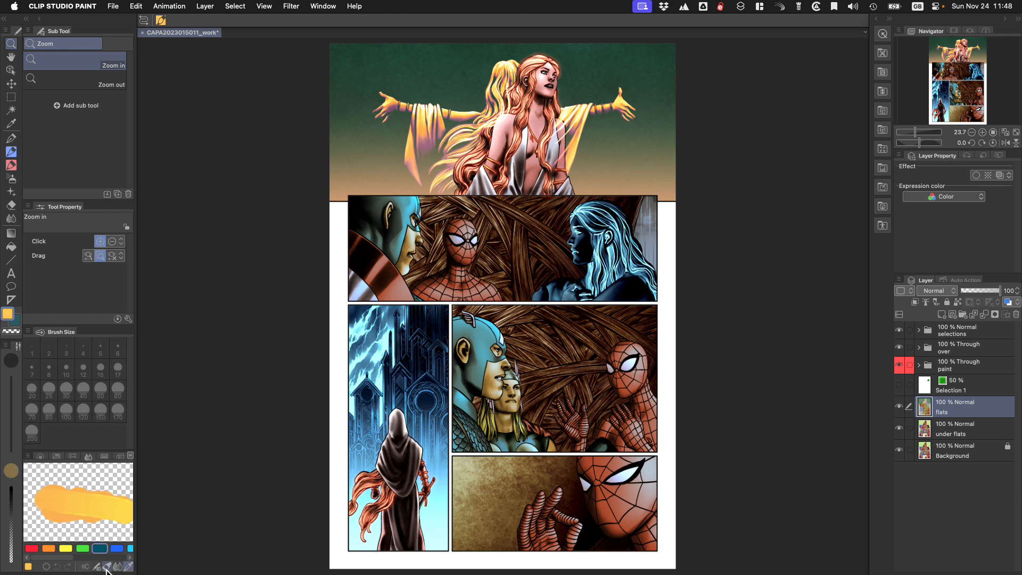
click(83, 566)
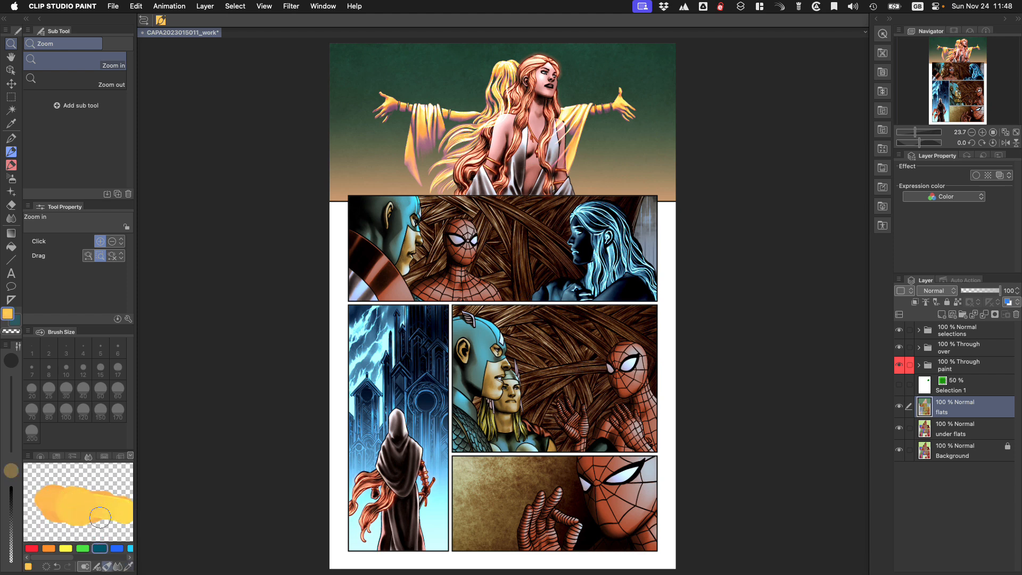
Mix dark teal into the yellow-orange paint in the mixing area and sample a blended green as the drawing color
click(101, 548)
click(88, 502)
mouse_move(88, 502)
mouse_down()
mouse_move(65, 487)
mouse_move(46, 479)
mouse_move(49, 505)
mouse_move(63, 503)
mouse_move(61, 482)
mouse_move(56, 512)
mouse_move(70, 491)
mouse_move(60, 511)
mouse_move(85, 491)
mouse_move(72, 504)
mouse_move(92, 497)
mouse_move(113, 510)
mouse_move(80, 487)
mouse_move(69, 497)
mouse_move(75, 513)
mouse_move(92, 497)
mouse_move(106, 512)
mouse_up()
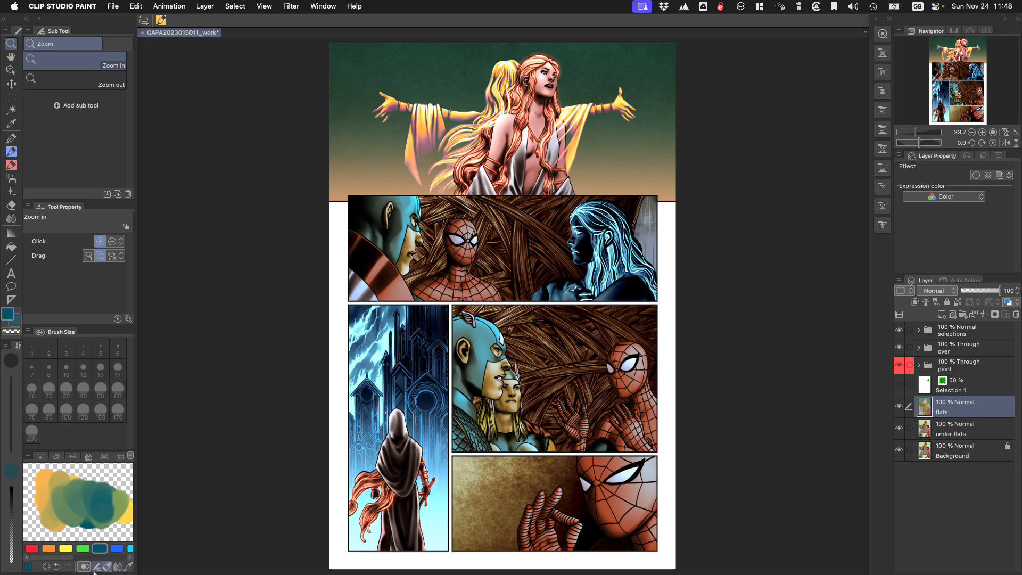
click(128, 565)
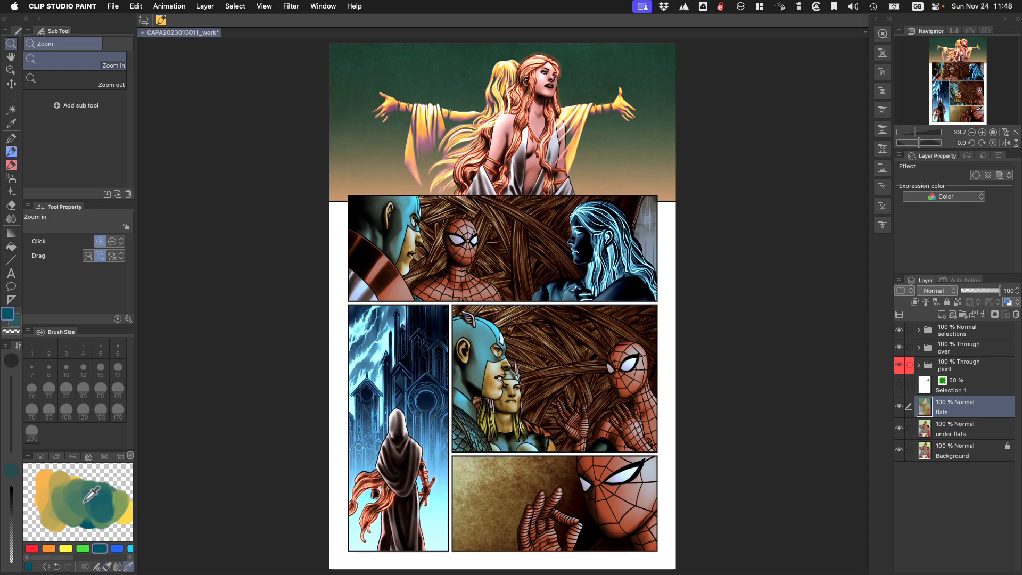
click(85, 502)
Look through the Color History and Approximate Color palettes and the list of palettes that can be shown
click(104, 456)
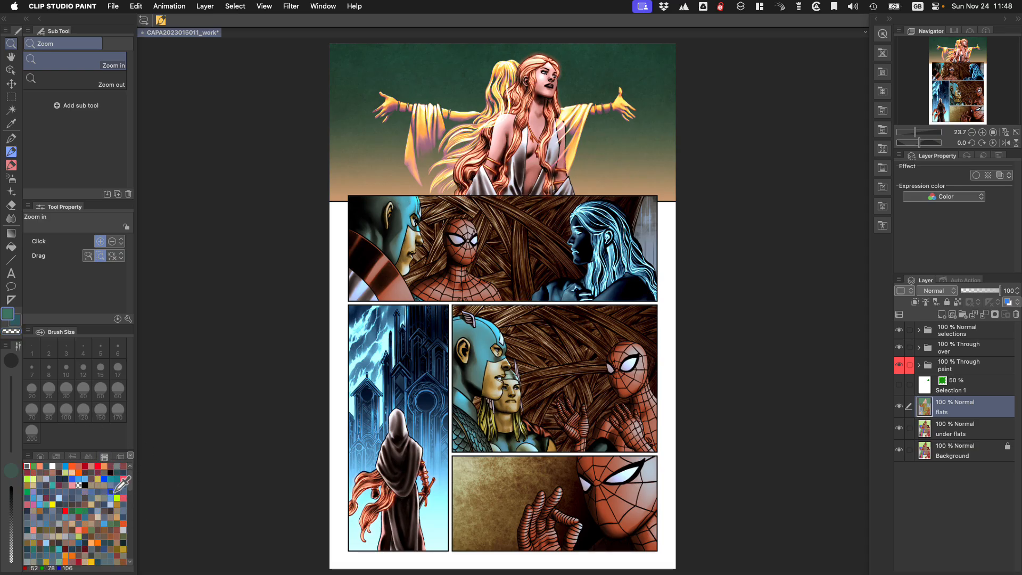
click(119, 457)
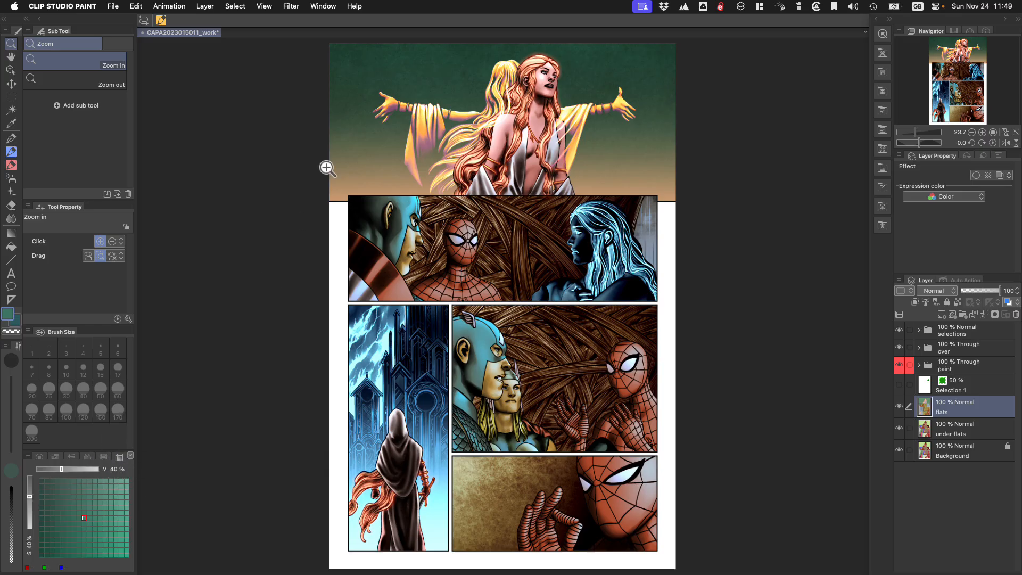
click(331, 7)
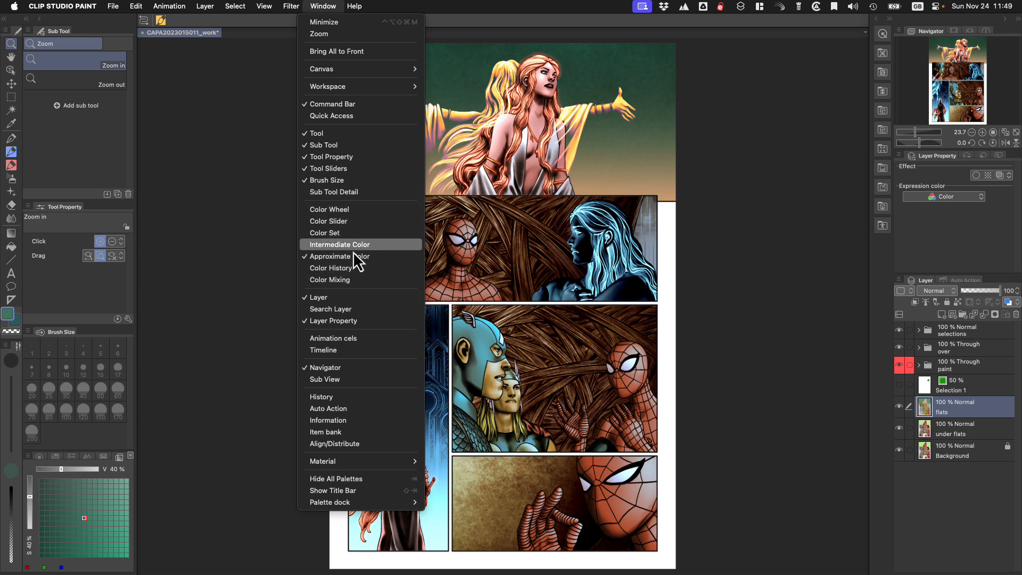
click(62, 331)
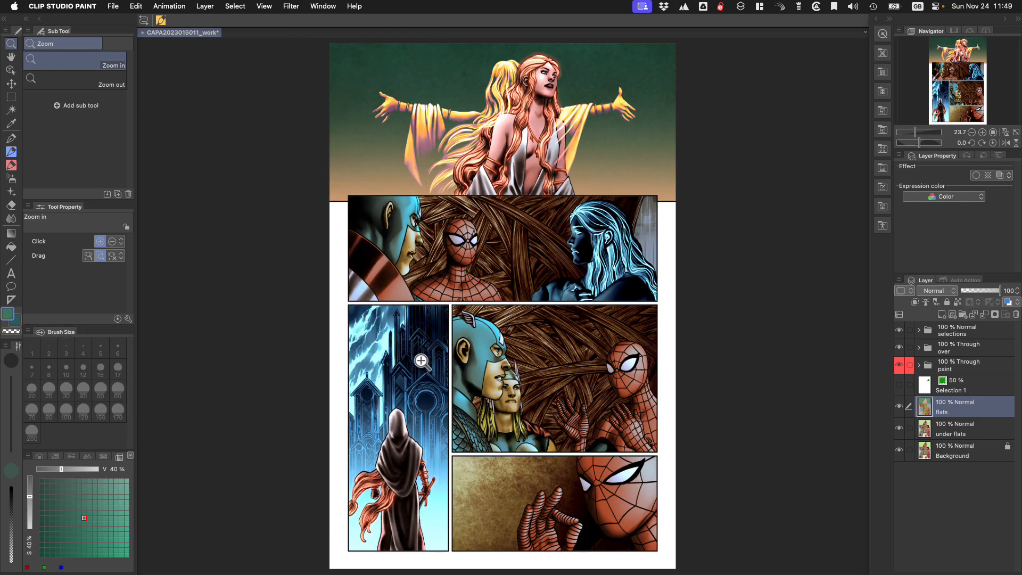
Switch to the basic rough brush and try brush sizes of 50, 17 and about 137.6
key(b)
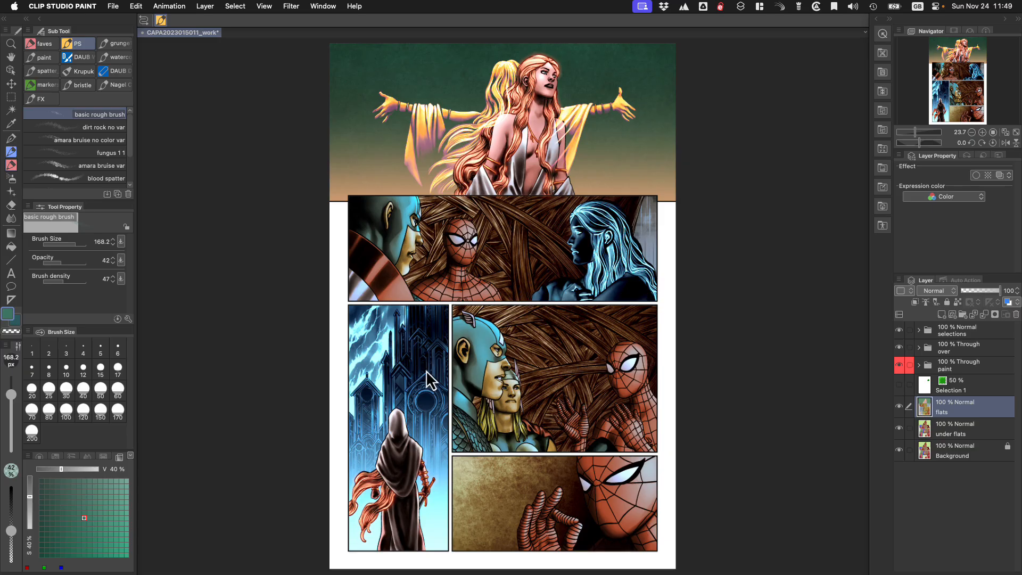
ctrl+alt+drag(424, 370, 459, 371)
mouse_move(11, 386)
mouse_down()
mouse_move(11, 401)
mouse_move(16, 393)
mouse_up()
click(83, 390)
click(102, 389)
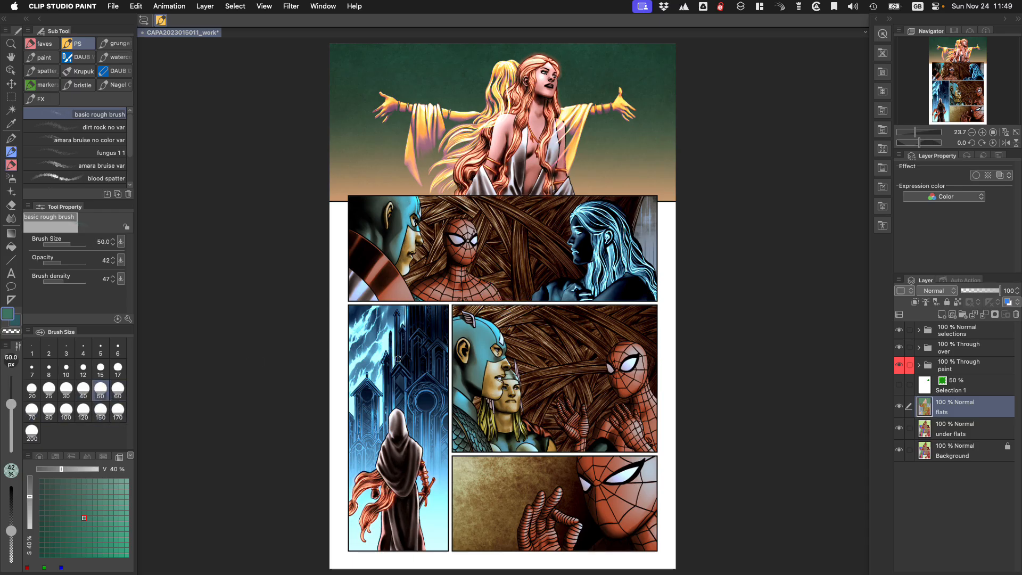
click(117, 367)
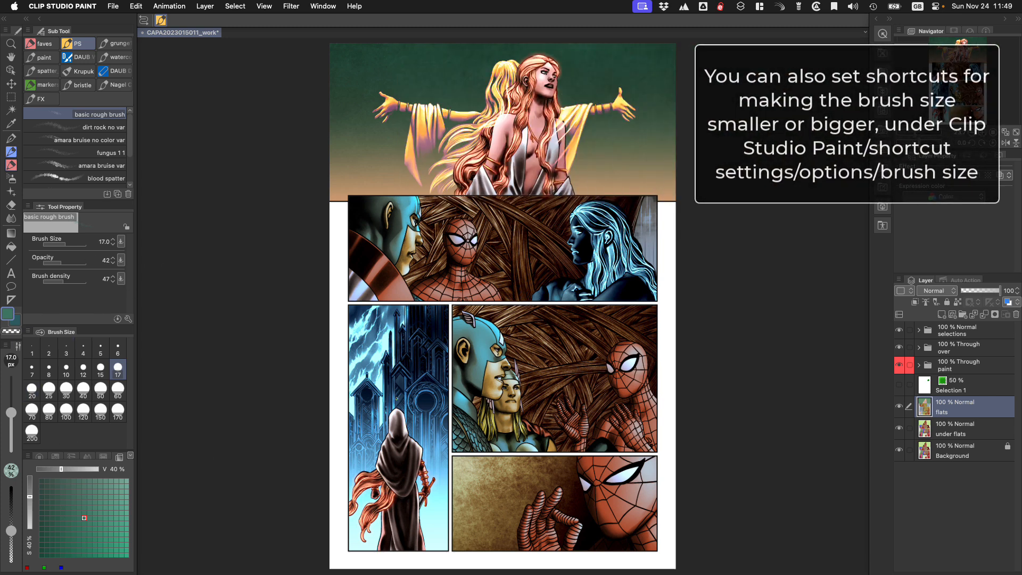
mouse_move(412, 394)
mouse_down()
mouse_move(436, 394)
mouse_move(413, 409)
mouse_up()
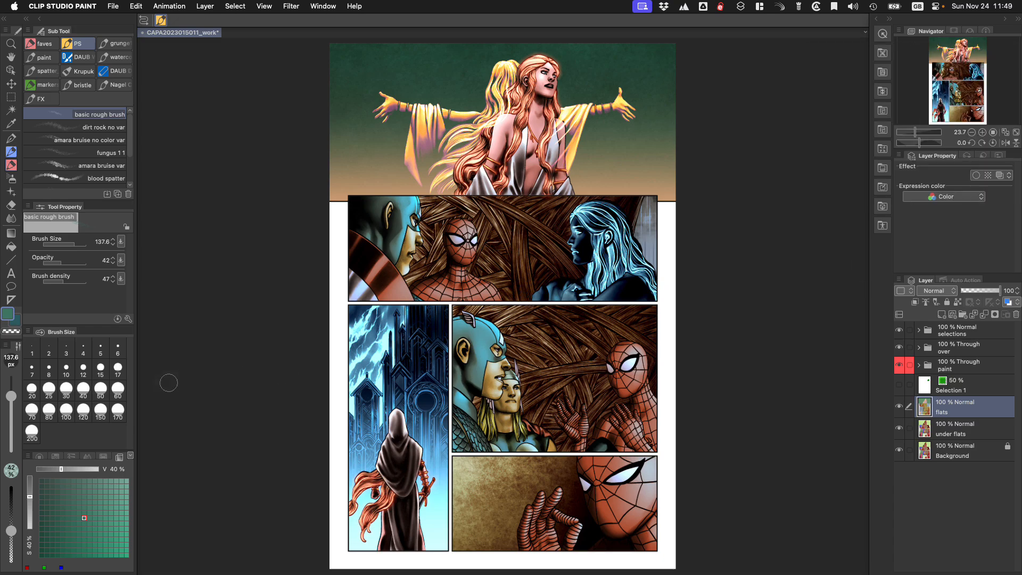
Set the basic rough brush's size to 4, and reduce it to 3
click(32, 349)
click(83, 350)
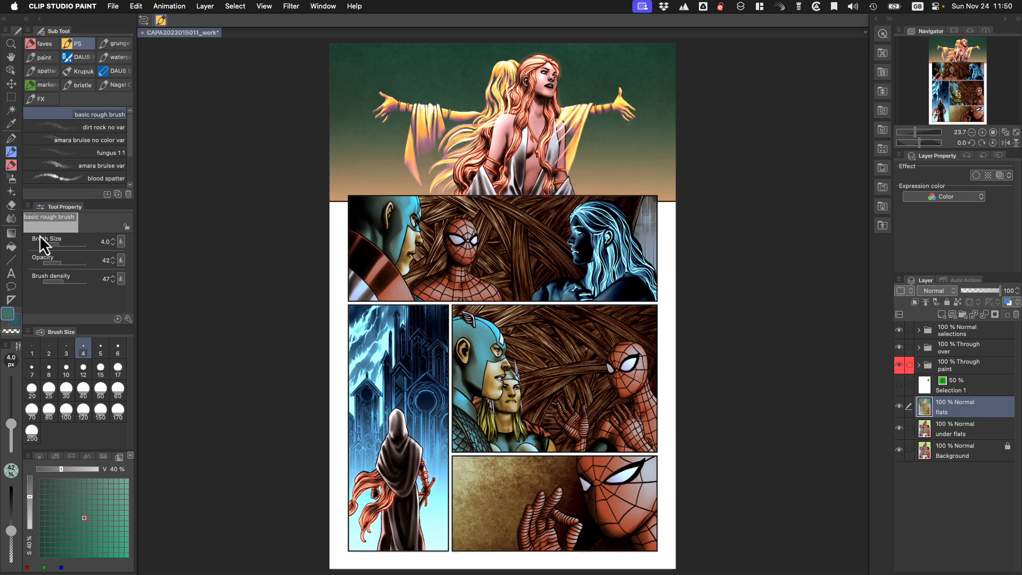
key(bracketleft)
key(bracketleft)
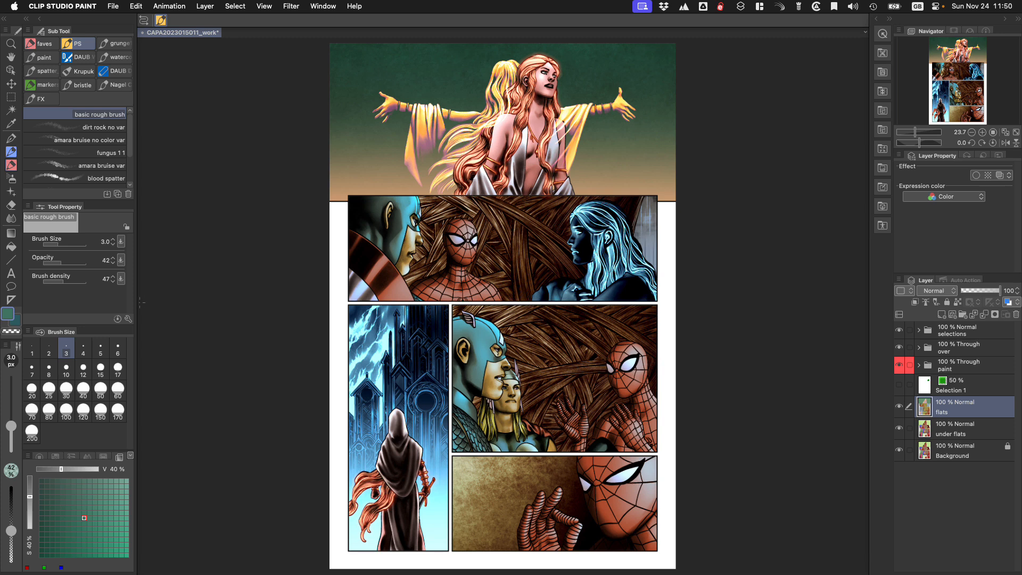
Open the Lasso selection tool's detailed settings and place their window beside the tool properties
key(m)
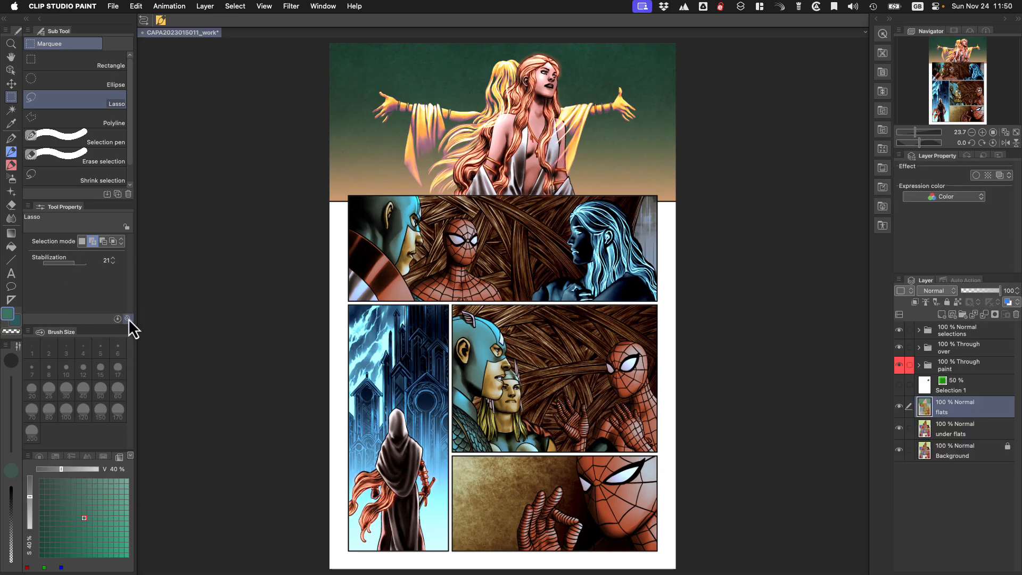
click(127, 318)
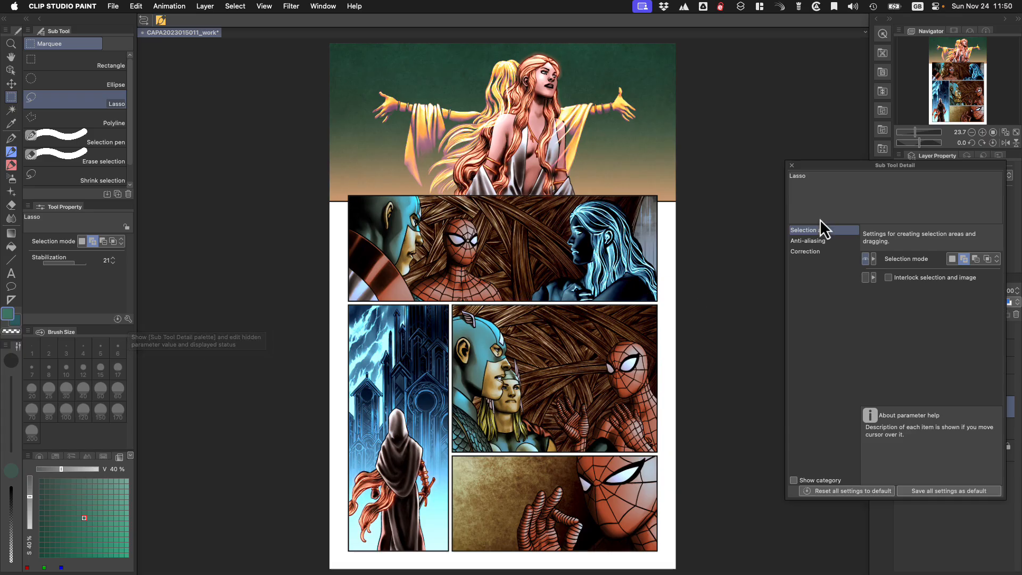
drag(866, 164, 765, 157)
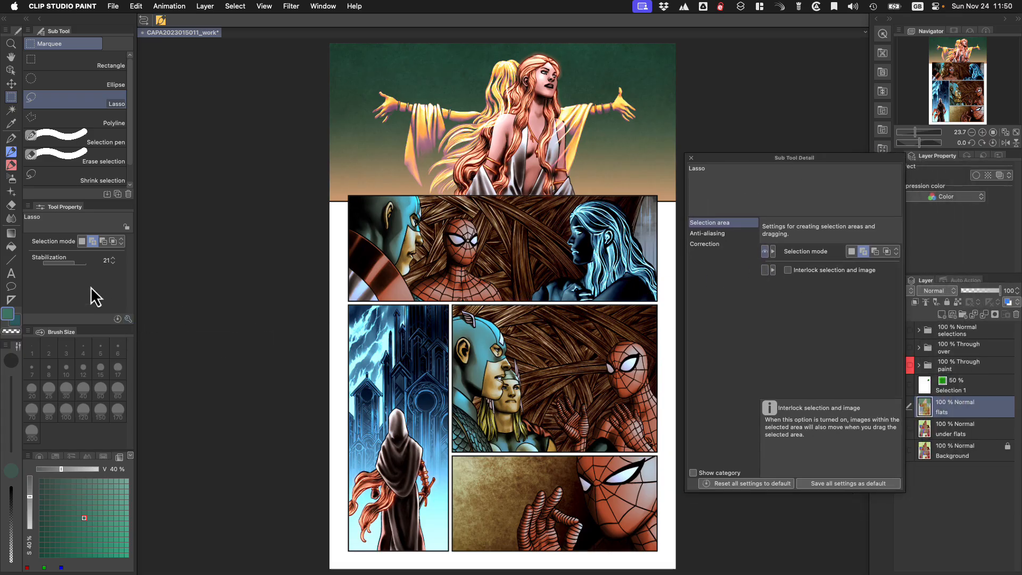
drag(769, 154, 225, 167)
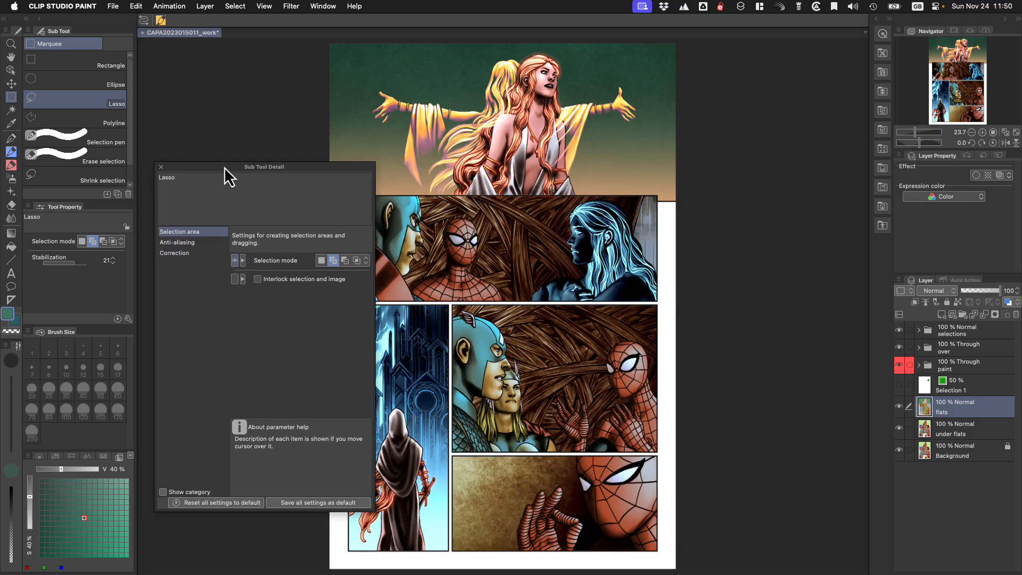
Try toggling whether Interlock selection and image and Selection mode appear among the Lasso's tool properties
click(234, 280)
click(235, 280)
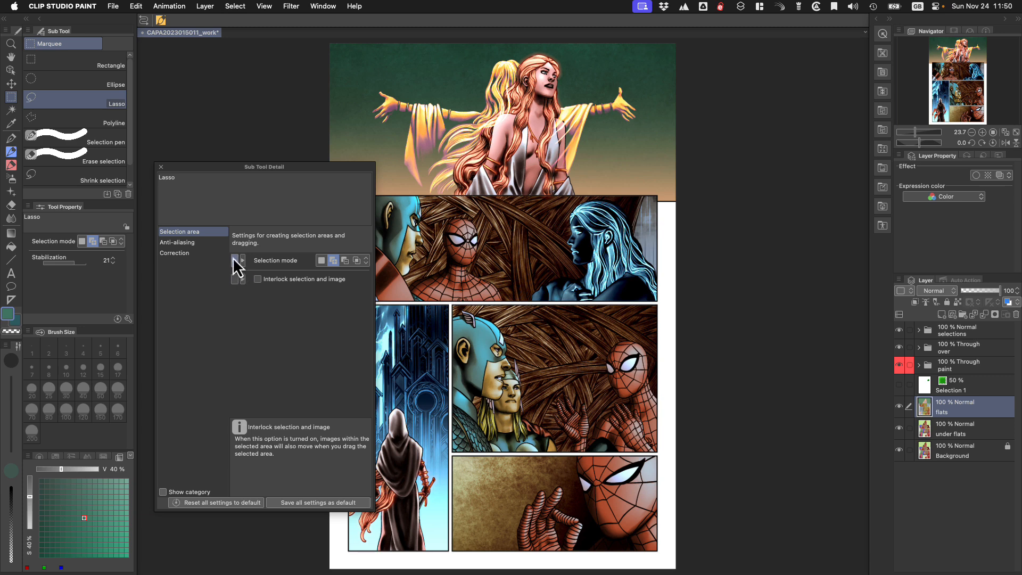
click(234, 260)
click(233, 260)
Cycle through the brush, pen and airbrush tools, returning to the FX brush group
key(b)
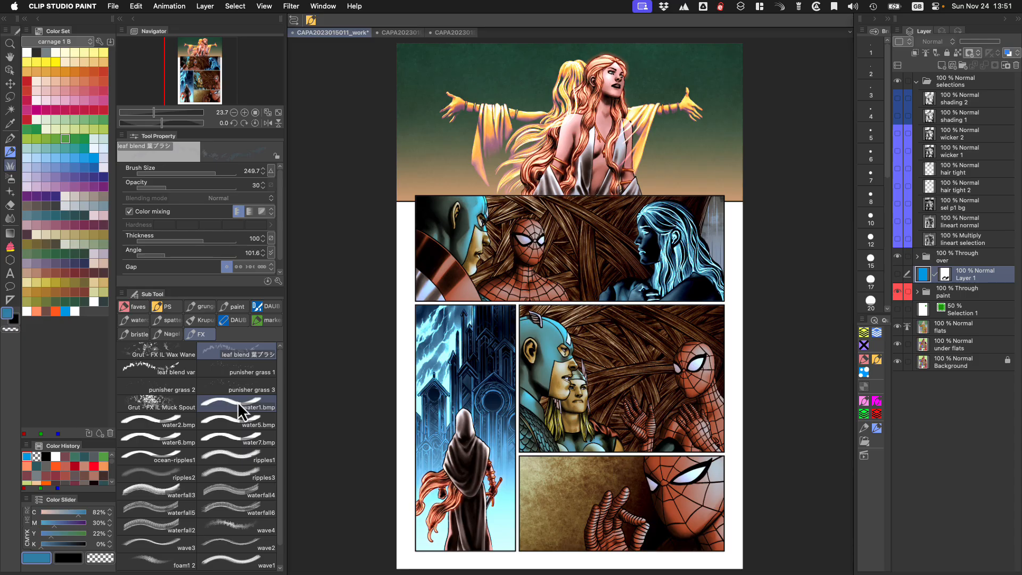
key(p)
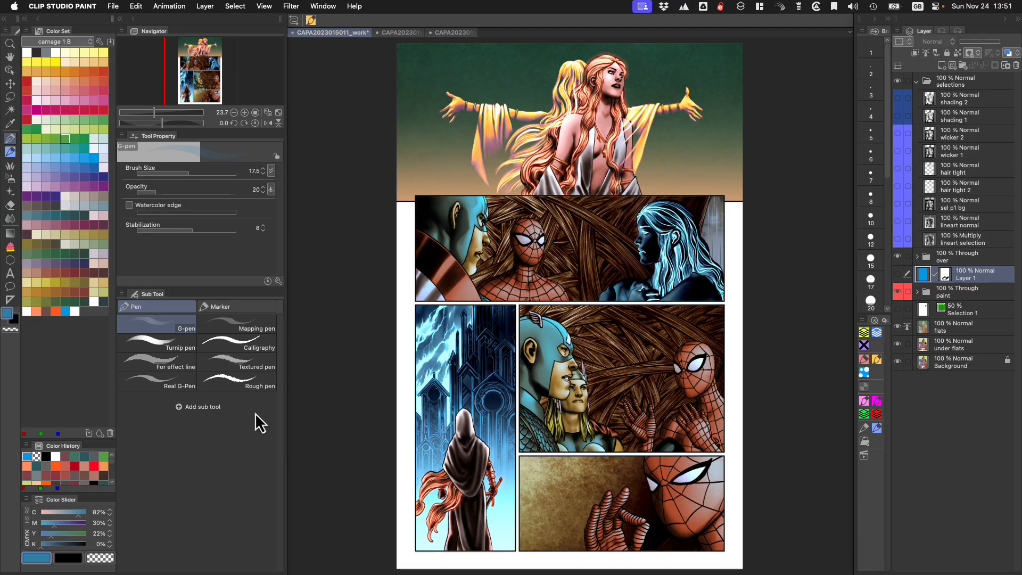
key(b)
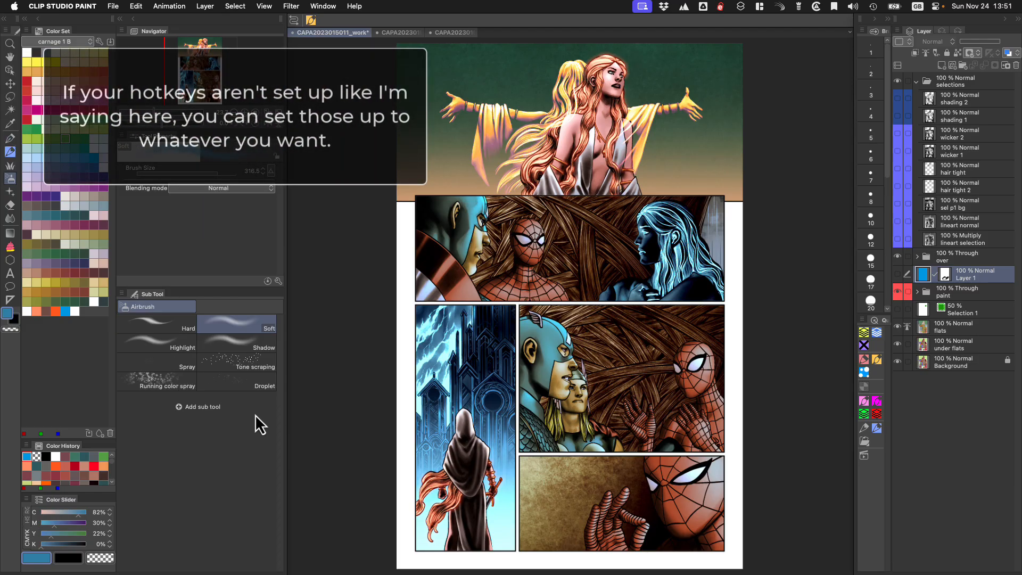
key(b)
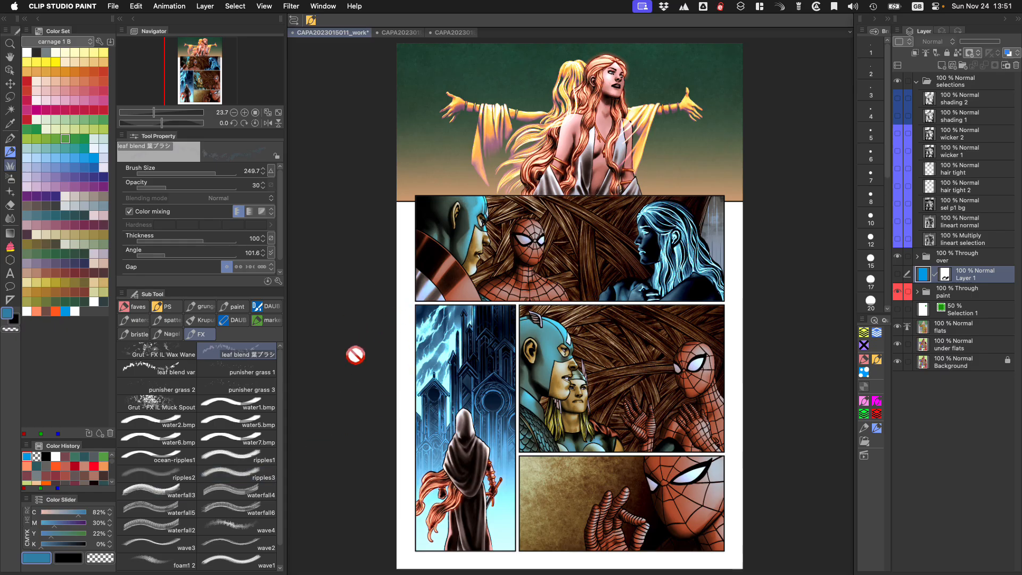
Show the Finder folder "from PS" with the .abr brush files, move it aside, and return to Clip Studio Paint
drag(0, 394, 449, 244)
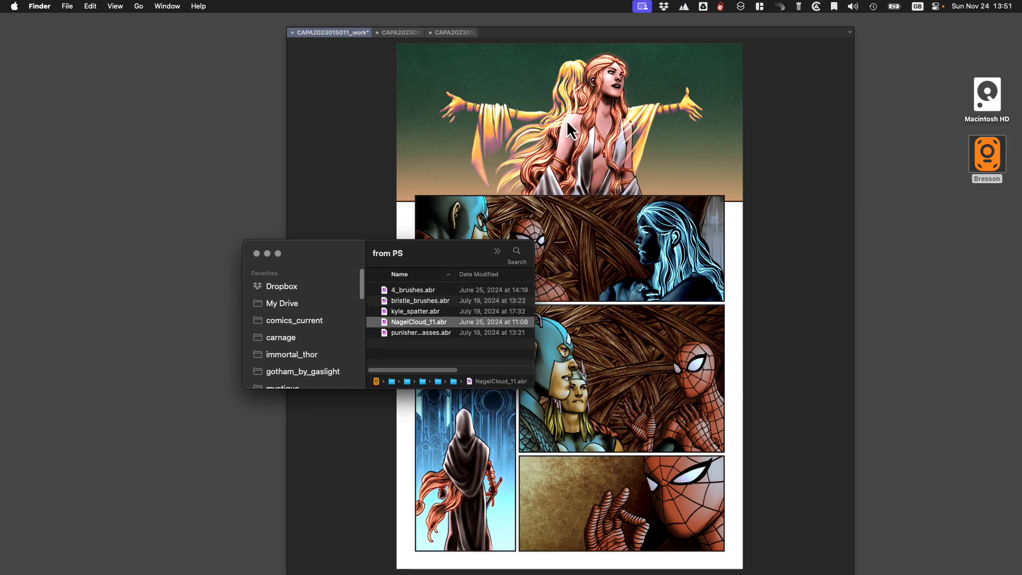
drag(444, 252, 0, 330)
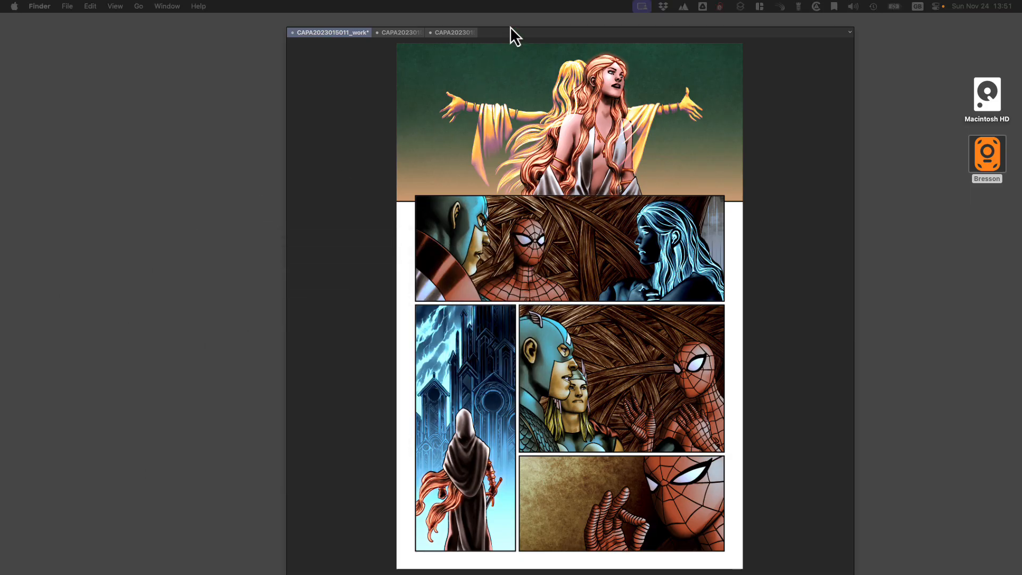
click(349, 32)
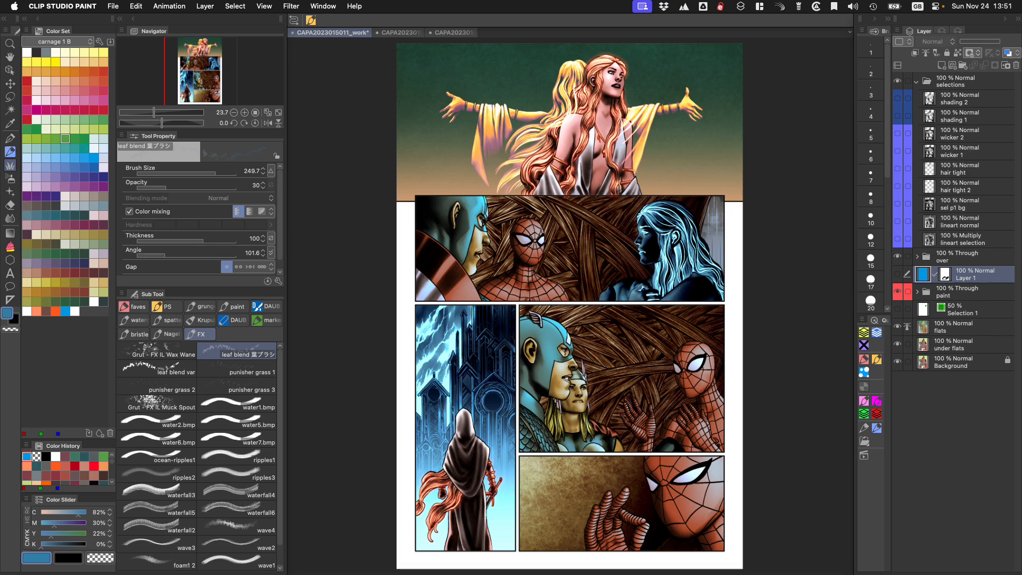
Import the 4_brushes.abr file as a new brush group and add a NagelSeries11 cloud brush to it
drag(1, 452, 223, 462)
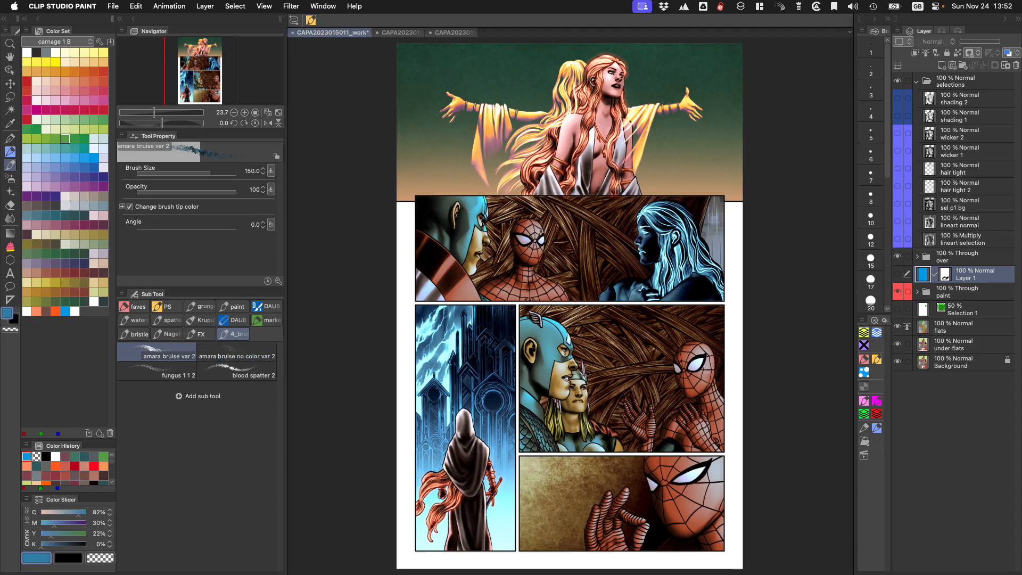
drag(0, 442, 246, 444)
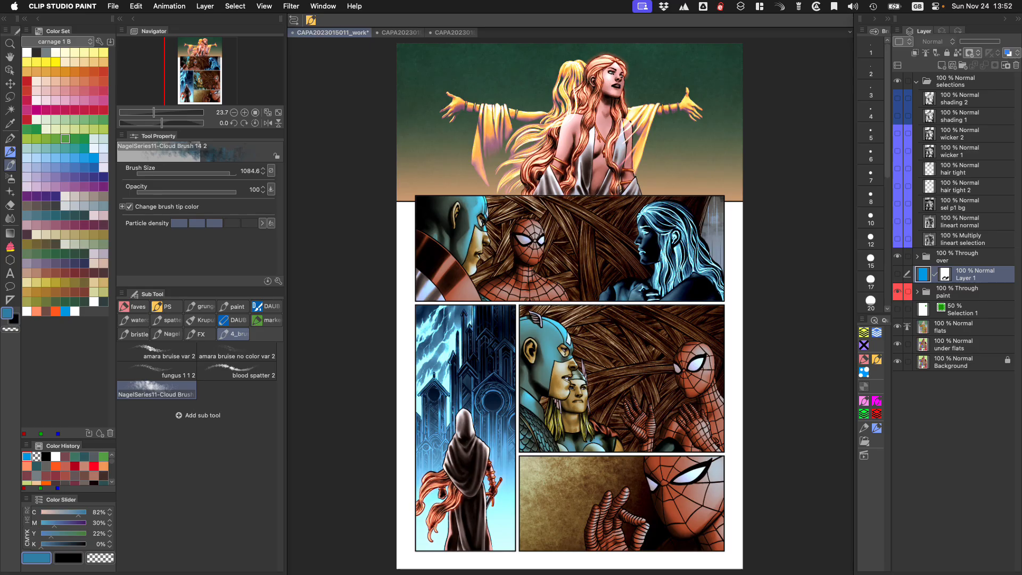
drag(11, 381, 269, 344)
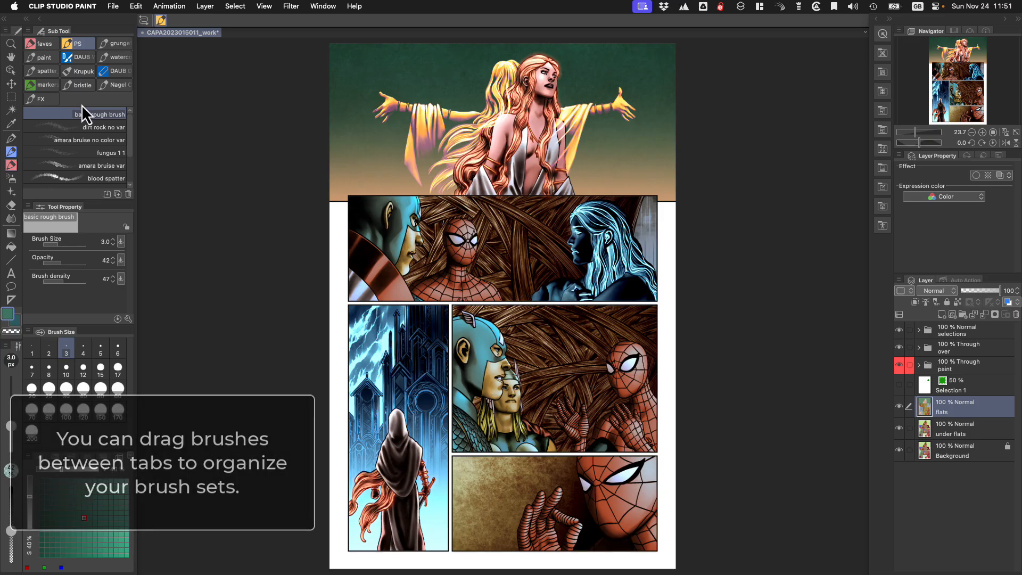
Browse the imported brush groups, including Nagel, DAUB, PS and faves, ending on the bristle group
click(79, 85)
click(116, 85)
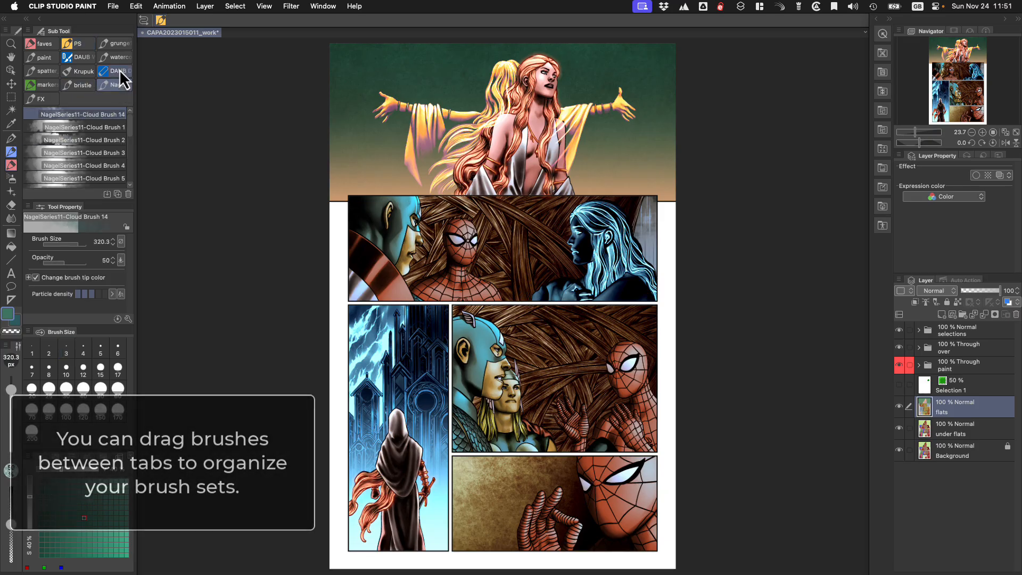
click(117, 69)
click(82, 86)
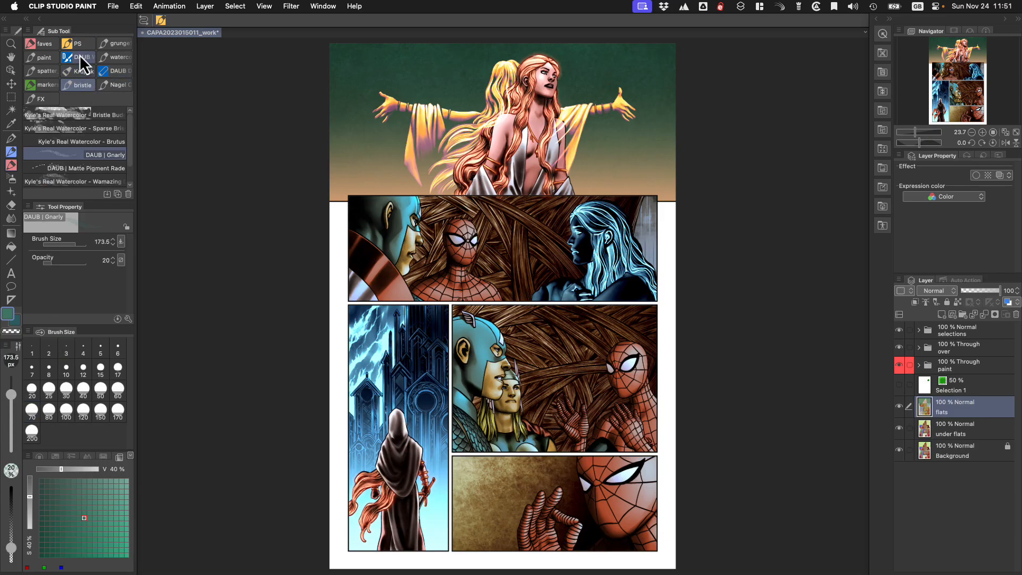
click(78, 43)
click(43, 44)
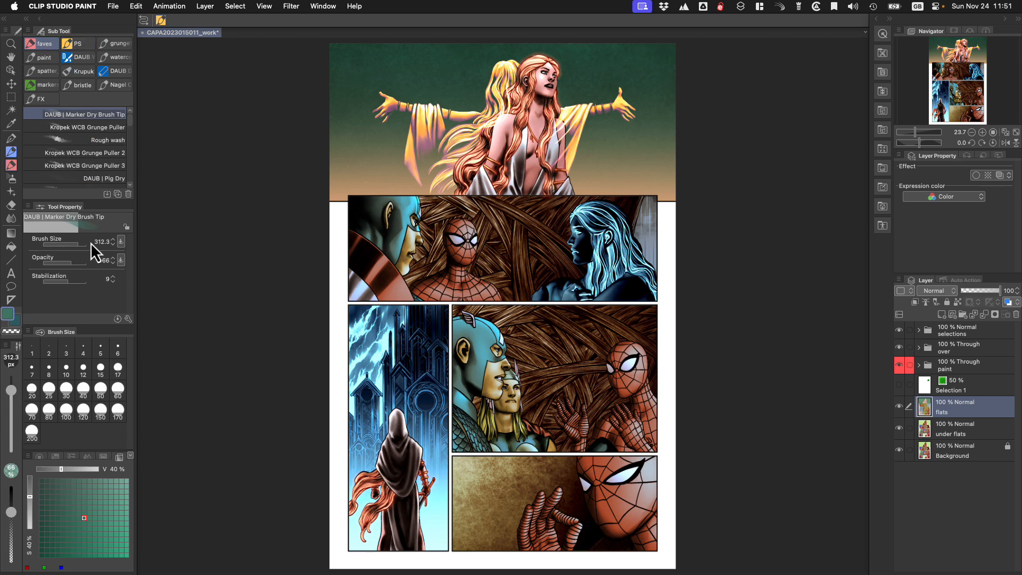
click(82, 85)
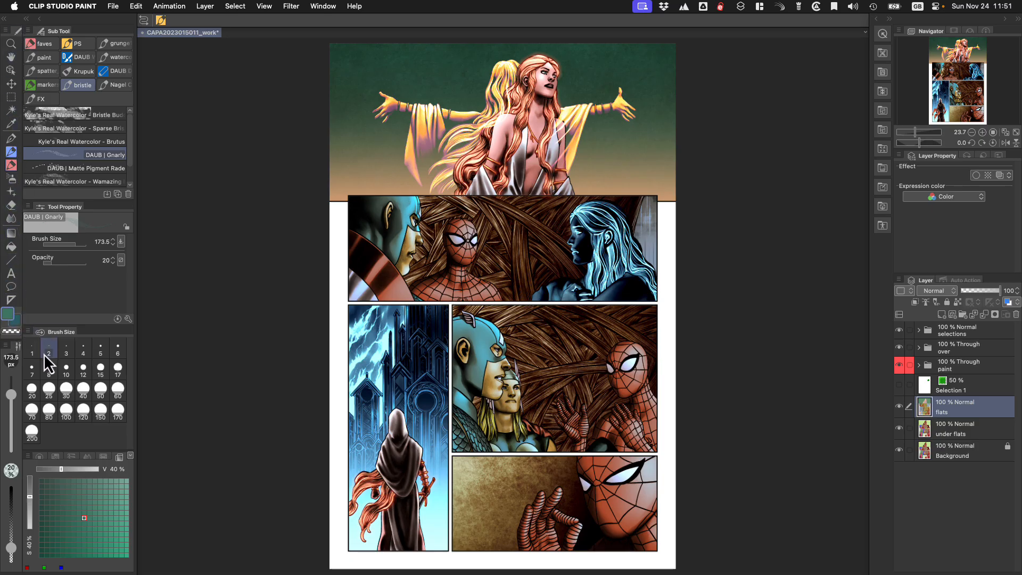
Show the Balloon tool's context options and dismiss them without choosing any
right_click(13, 287)
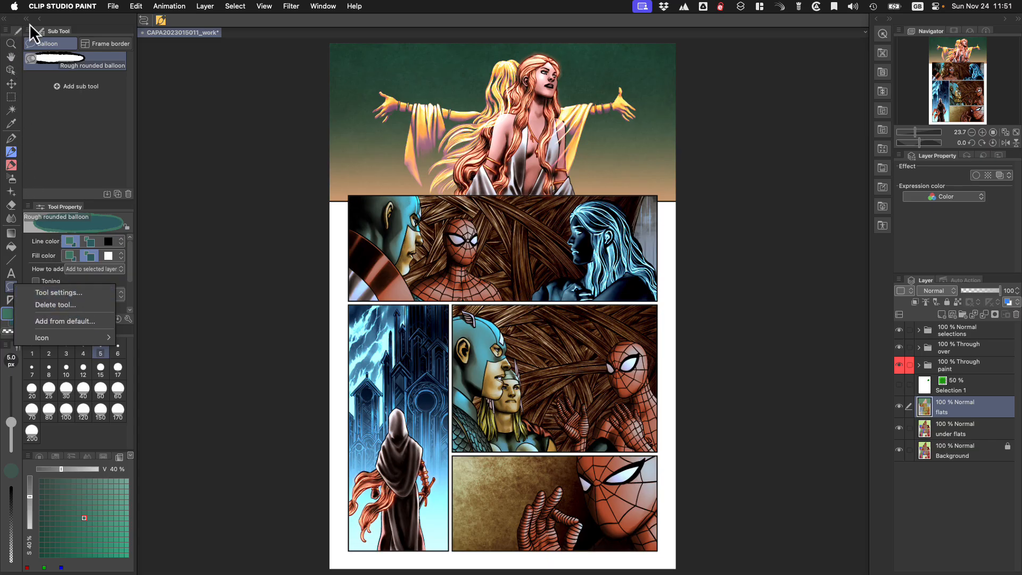
click(260, 120)
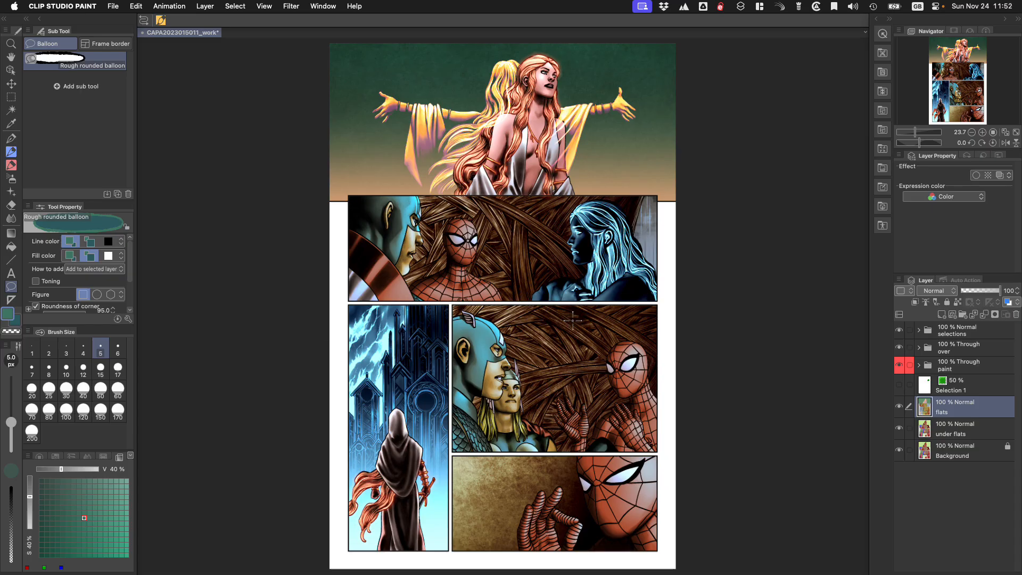
Lasso a small area beside Spider-Man in the second panel and review the launcher display options
key(m)
drag(498, 200, 512, 217)
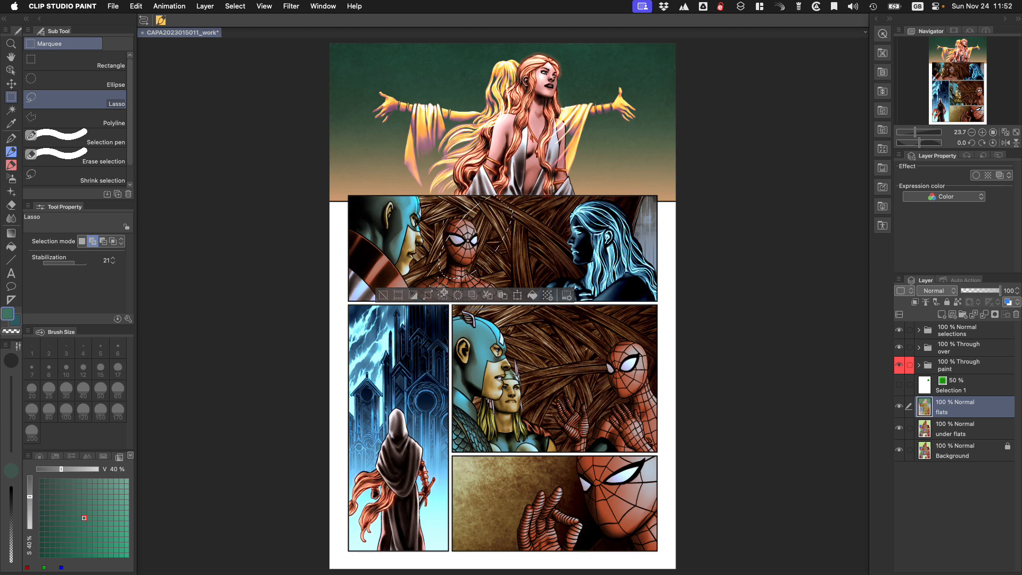
click(263, 6)
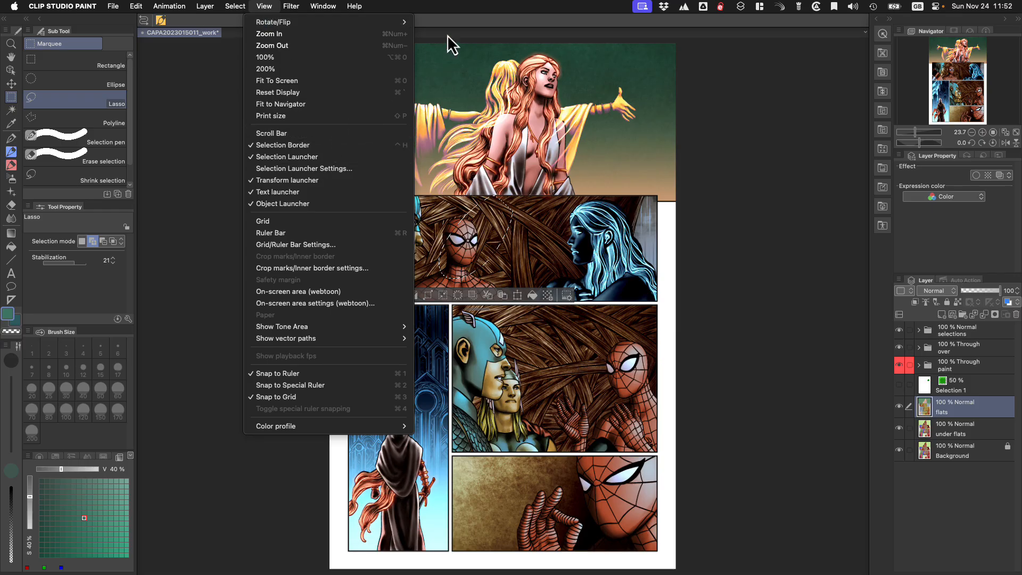
click(504, 15)
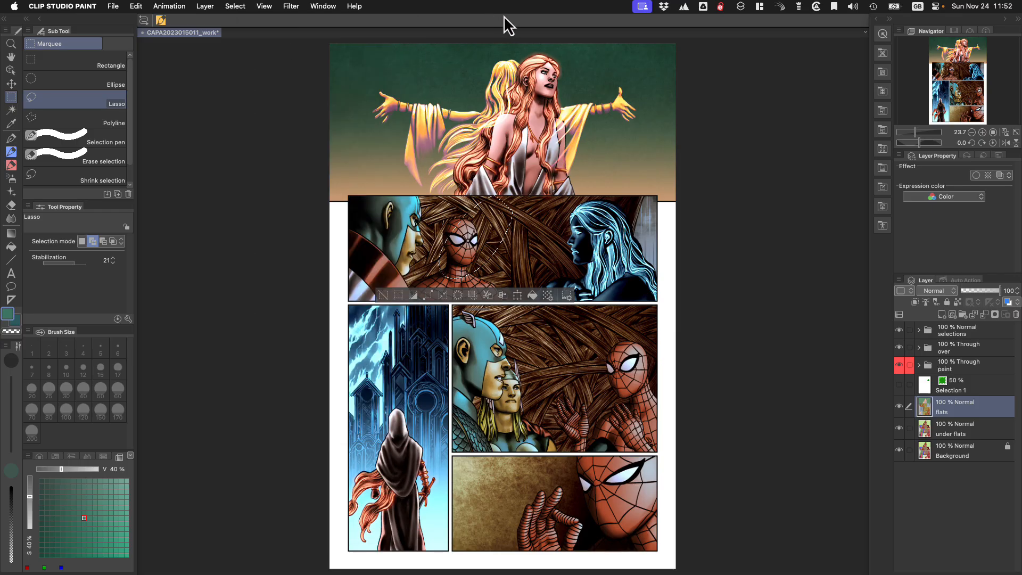
Open the Selection Launcher Settings, inspect the available commands beside the launcher, then close them and deselect
right_click(521, 299)
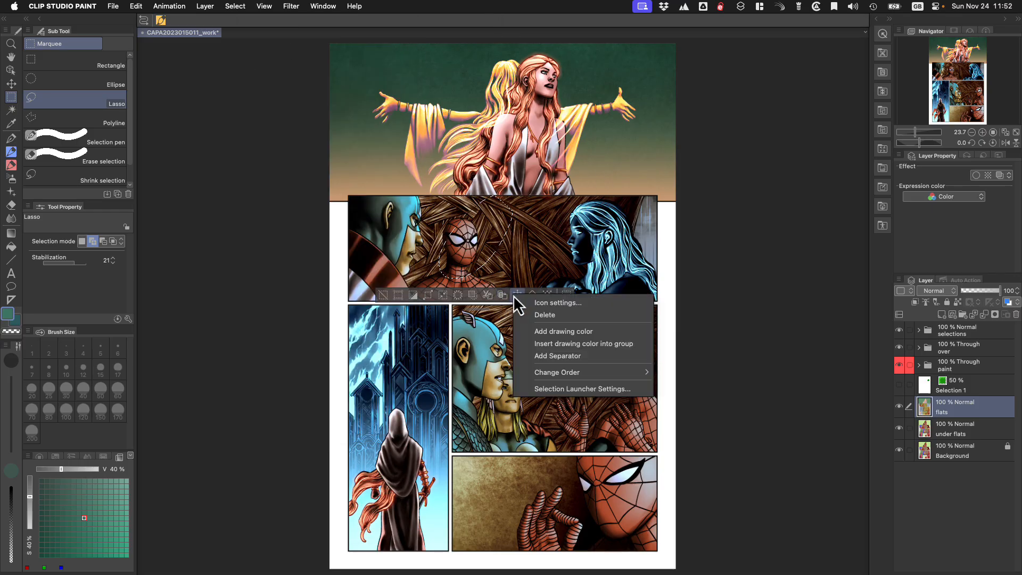
click(606, 391)
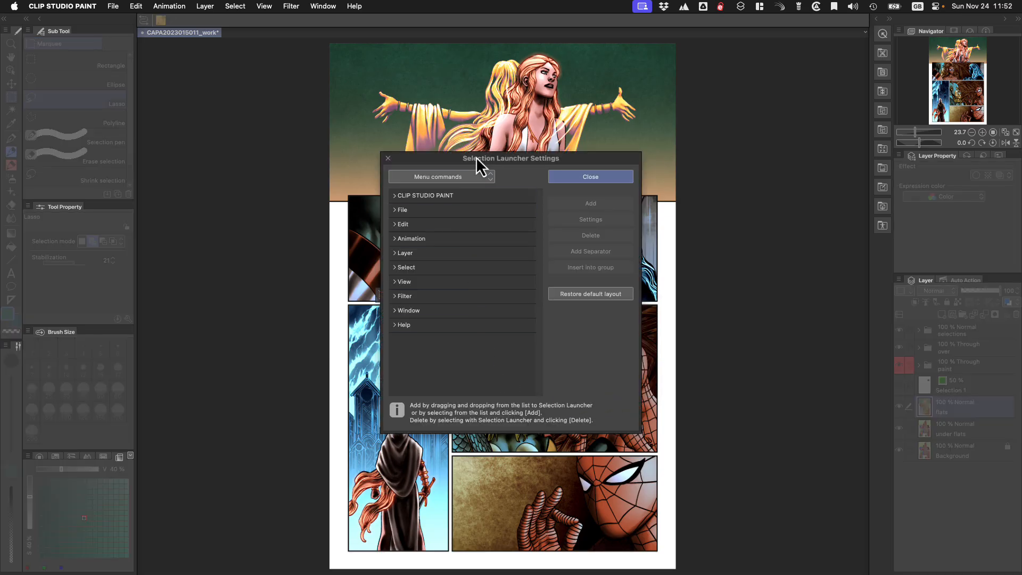
drag(476, 156, 601, 158)
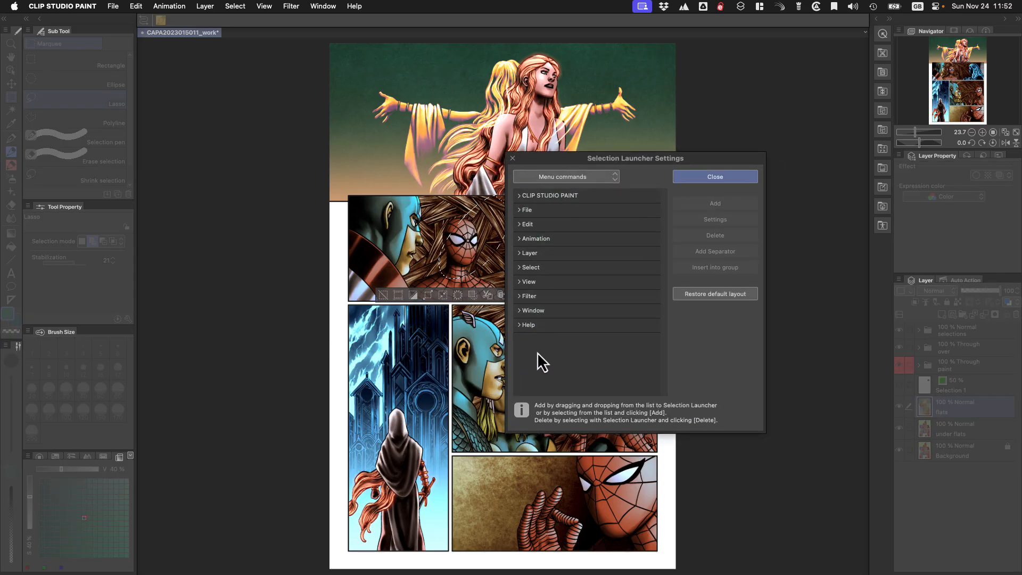
click(513, 158)
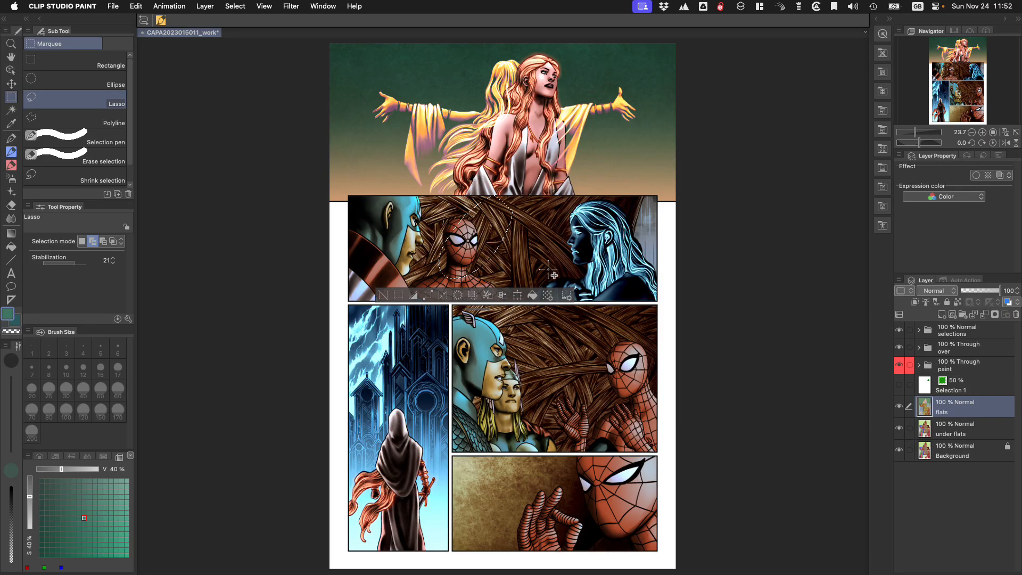
key(super+d)
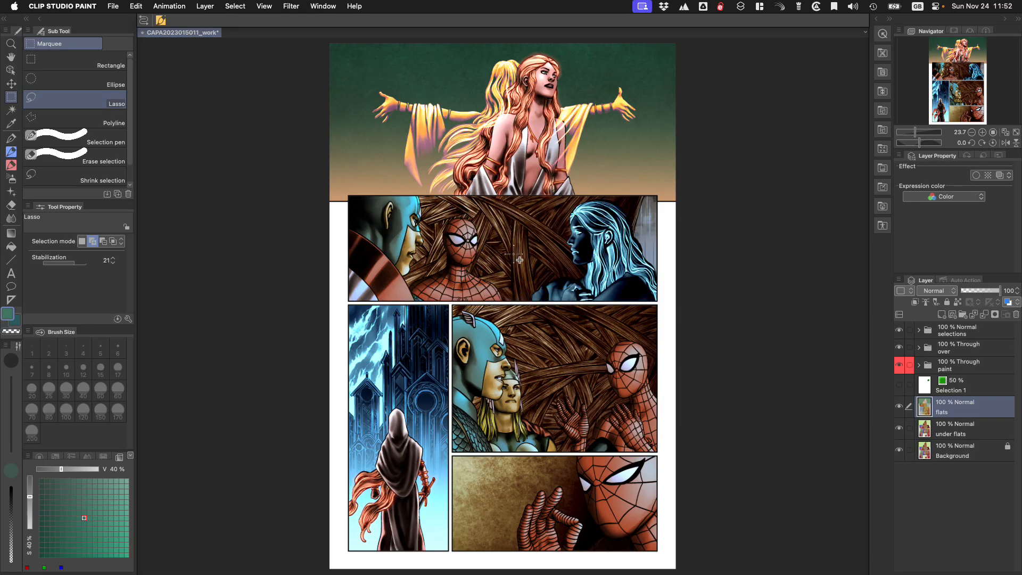
Lasso several separate areas across the panels in adding mode, then clear the selection
drag(519, 260, 516, 256)
mouse_move(580, 311)
mouse_down()
mouse_move(564, 348)
mouse_move(583, 318)
mouse_up()
drag(499, 426, 493, 422)
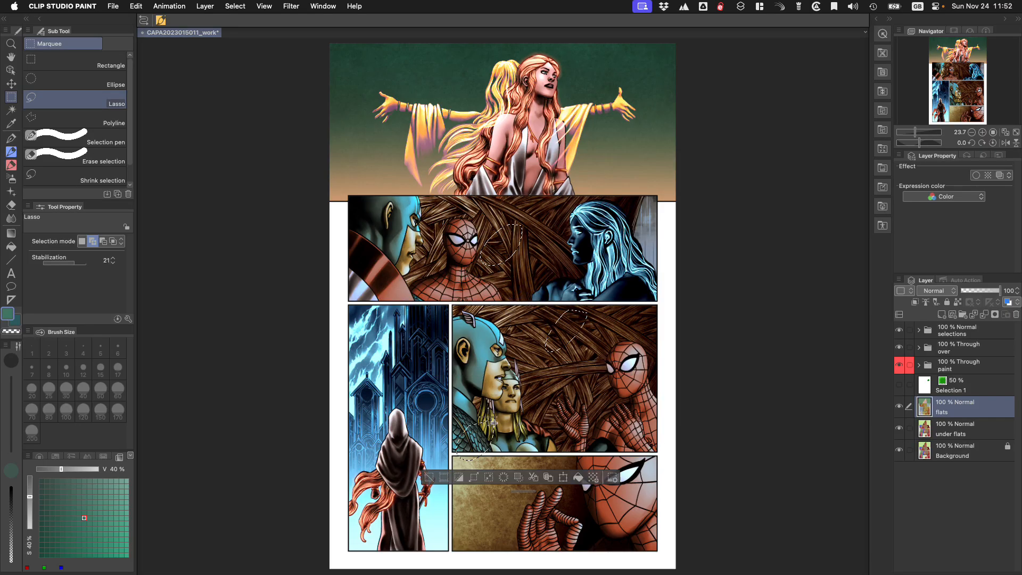
mouse_move(416, 369)
mouse_down()
mouse_move(404, 375)
mouse_move(417, 375)
mouse_up()
key(super+d)
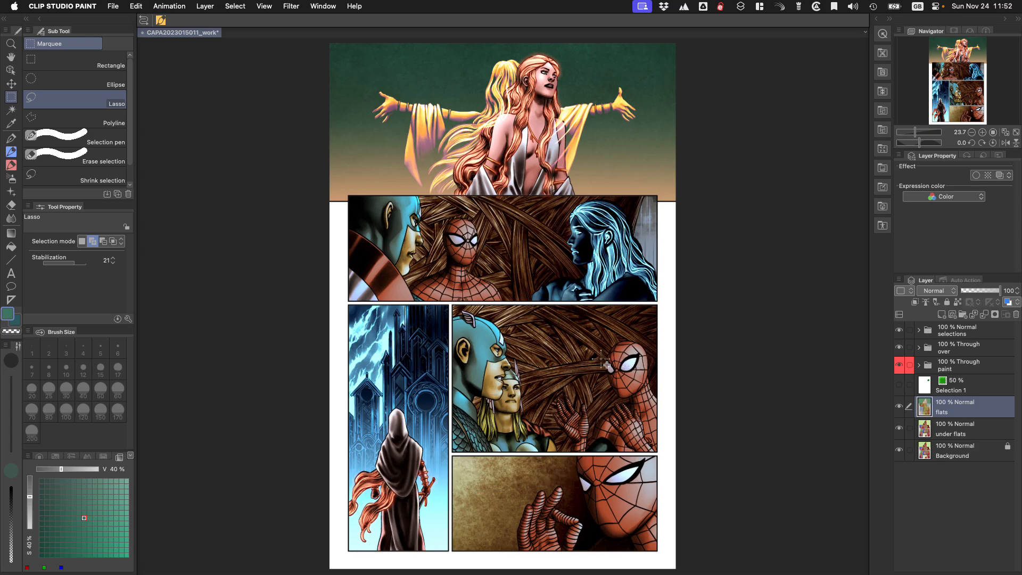
Turn off the Selection Launcher and lasso areas in the middle panels to test selecting without it
click(265, 6)
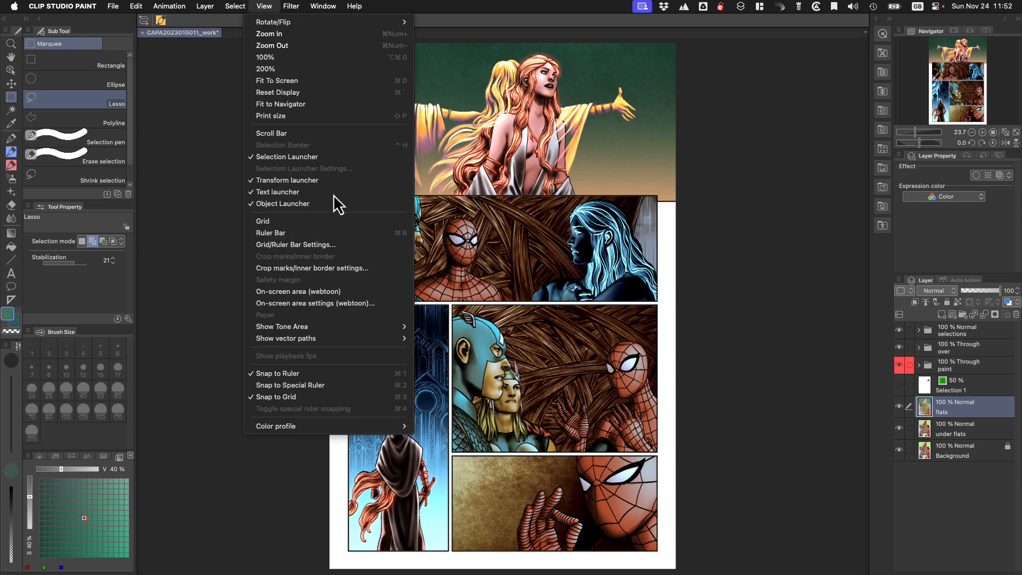
click(326, 157)
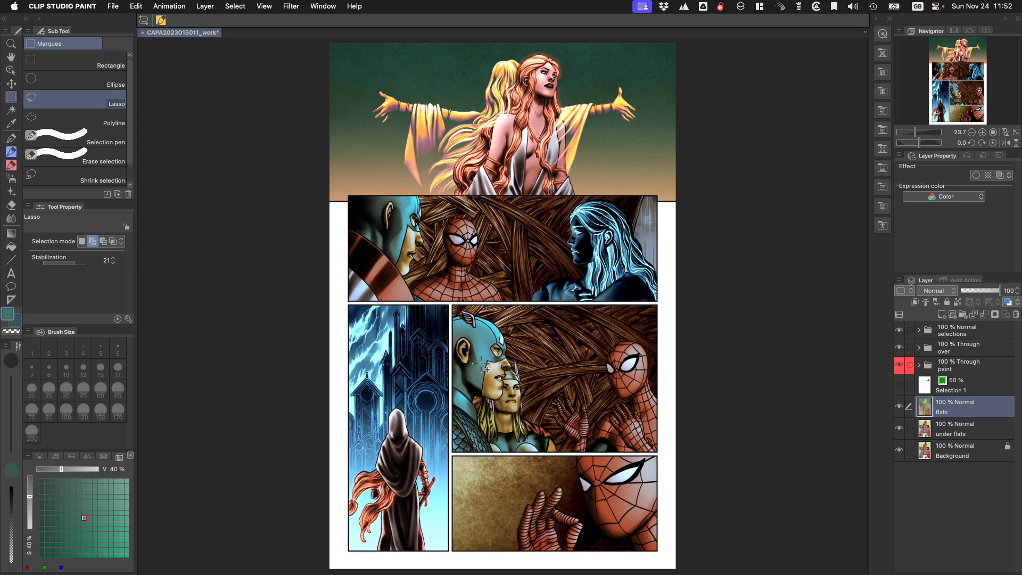
mouse_move(407, 289)
mouse_down()
mouse_move(419, 305)
mouse_move(412, 291)
mouse_up()
mouse_move(453, 336)
mouse_down()
mouse_move(417, 369)
mouse_move(457, 334)
mouse_move(520, 346)
mouse_up()
Set the Lasso's selection mode to new selection and draw several loops around the wood background and hands
click(81, 241)
mouse_move(585, 365)
mouse_down()
mouse_move(550, 407)
mouse_move(580, 400)
mouse_up()
mouse_move(482, 430)
mouse_down()
mouse_move(470, 444)
mouse_move(558, 452)
mouse_up()
mouse_move(559, 337)
mouse_down()
mouse_move(538, 358)
mouse_move(564, 349)
mouse_move(605, 381)
mouse_up()
drag(550, 436, 606, 453)
Return the Lasso to adding mode, lasso around the helmeted man's head, and clear the selection
click(93, 242)
key(super+d)
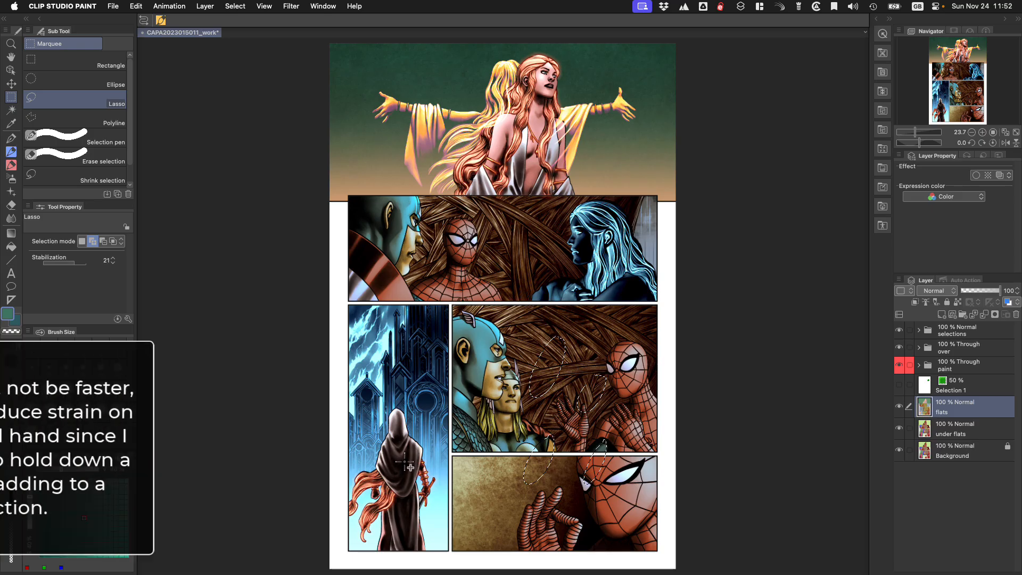
mouse_move(472, 315)
mouse_down()
mouse_move(441, 372)
mouse_move(475, 320)
mouse_up()
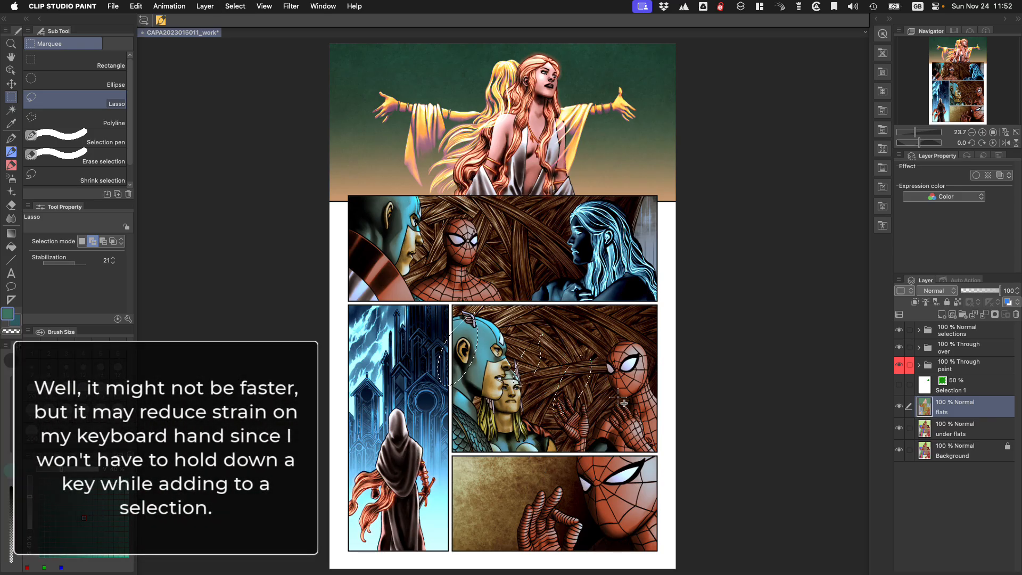
key(super+d)
Lasso overlapping areas over the helmeted man's face to build one combined selection, then deselect
mouse_move(475, 368)
mouse_down()
mouse_move(527, 394)
mouse_move(497, 347)
mouse_up()
mouse_move(540, 396)
mouse_down()
mouse_move(528, 425)
mouse_move(545, 409)
mouse_move(551, 425)
mouse_move(532, 393)
mouse_move(544, 436)
mouse_move(529, 336)
mouse_up()
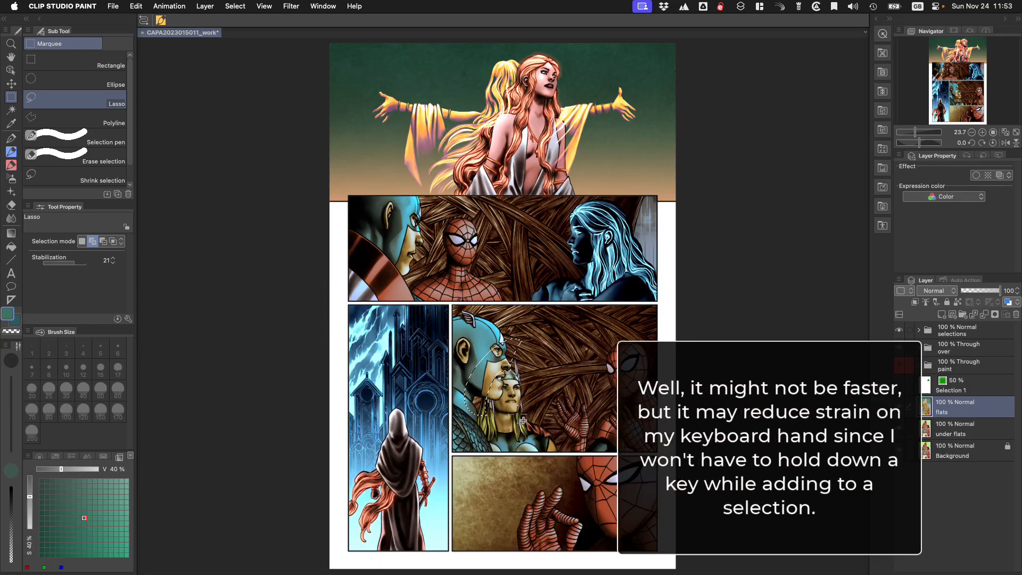
mouse_move(502, 397)
mouse_down()
mouse_move(485, 422)
mouse_move(495, 410)
mouse_move(469, 380)
mouse_up()
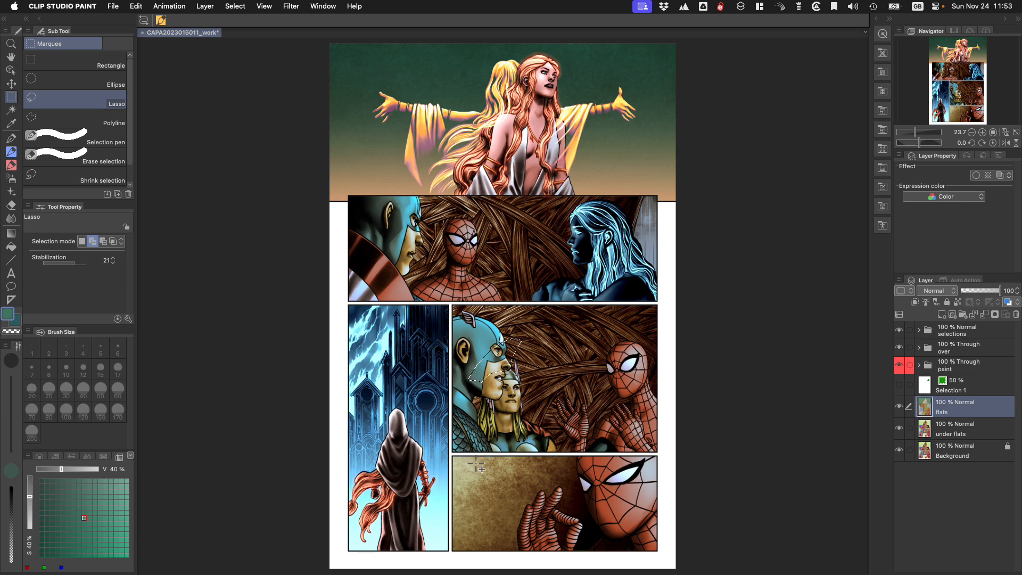
key(super+d)
Lasso part of the wood background, add straight-edged areas around Spider-Man's hand with Polyline, and deselect
mouse_move(543, 335)
mouse_down()
mouse_move(503, 396)
mouse_move(542, 380)
mouse_move(567, 400)
mouse_move(591, 375)
mouse_move(589, 336)
mouse_move(562, 311)
mouse_up()
click(103, 118)
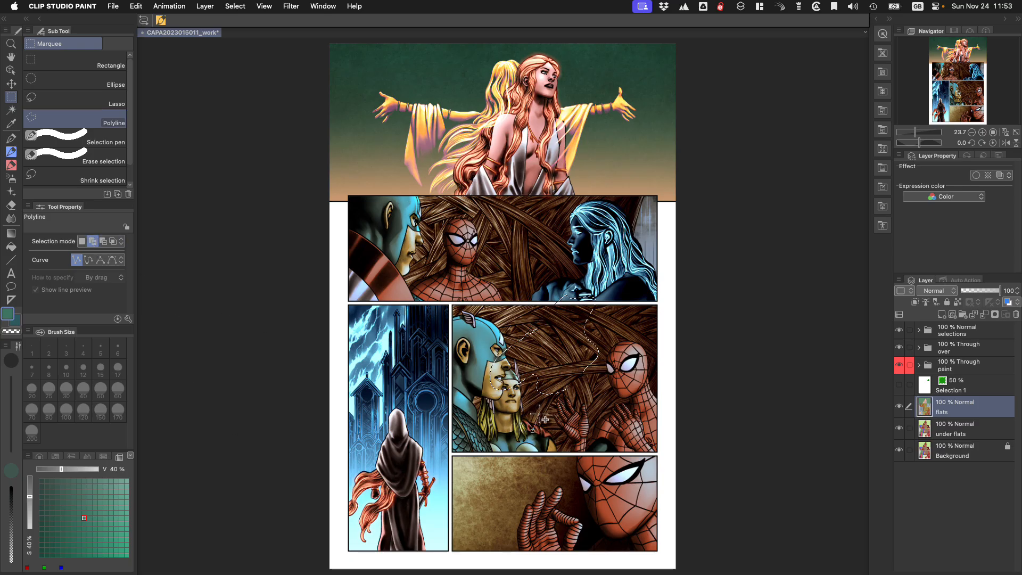
click(579, 441)
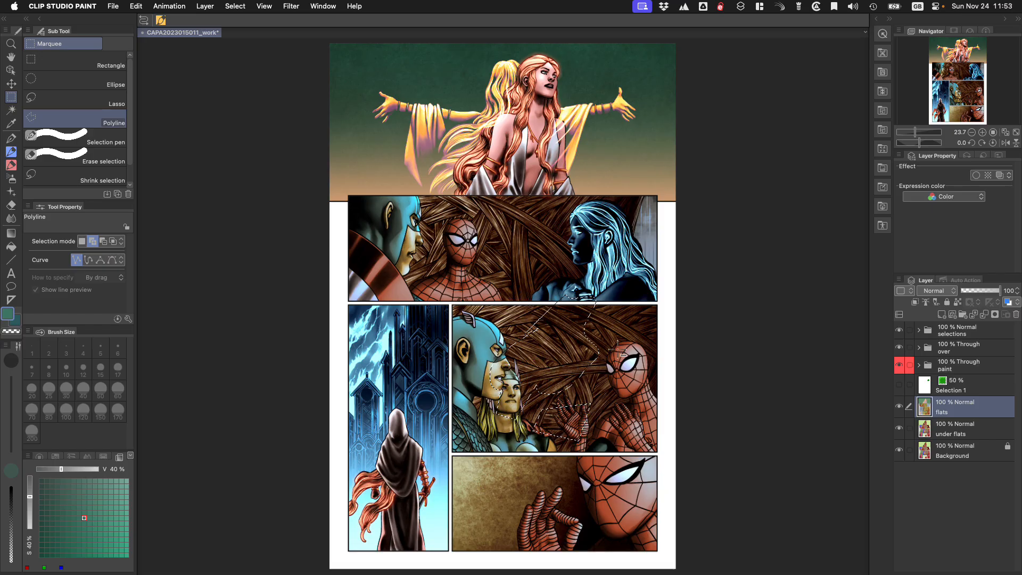
click(564, 384)
click(621, 337)
key(super+d)
Show the Lasso fill sub tools of the Fill tool and the Figure tool's Direct draw sub tools
key(g)
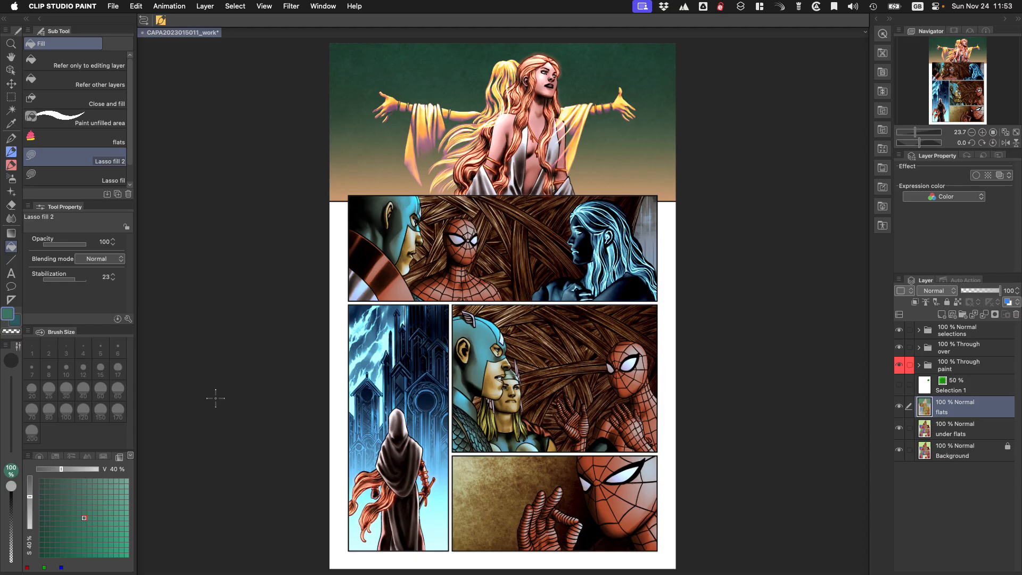
key(period)
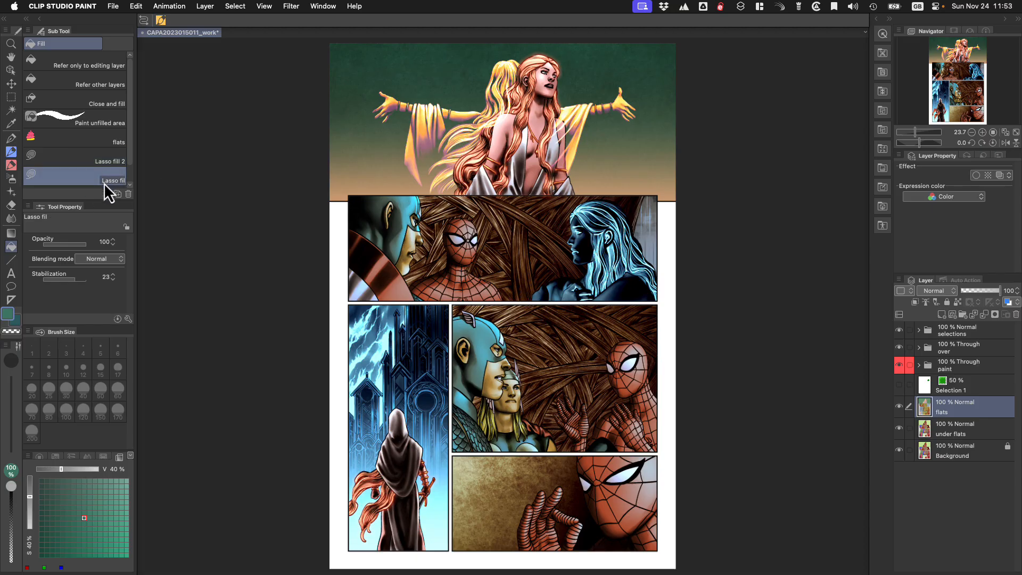
click(11, 260)
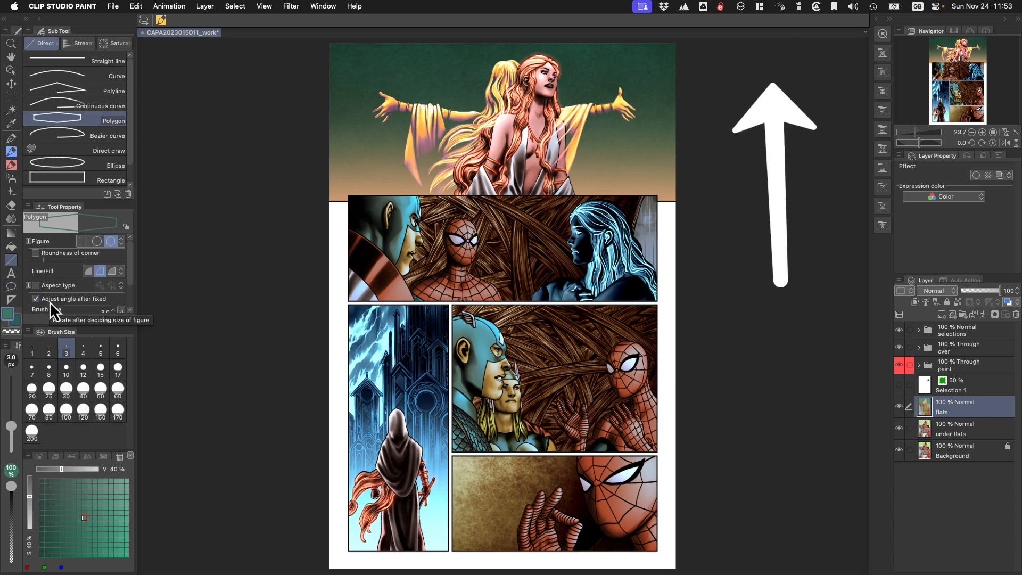
Try filling freehand shapes over Spider-Man with Lasso fill 2, undo each fill, and choose the flats fill sub tool
key(g)
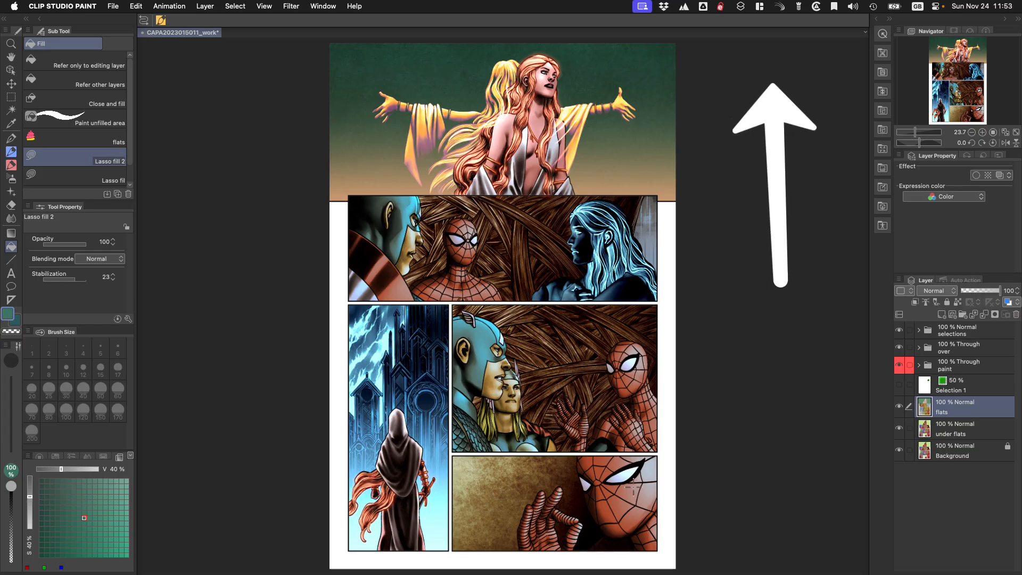
mouse_move(632, 485)
mouse_down()
mouse_move(660, 479)
mouse_move(641, 452)
mouse_move(647, 481)
mouse_up()
key(super+z)
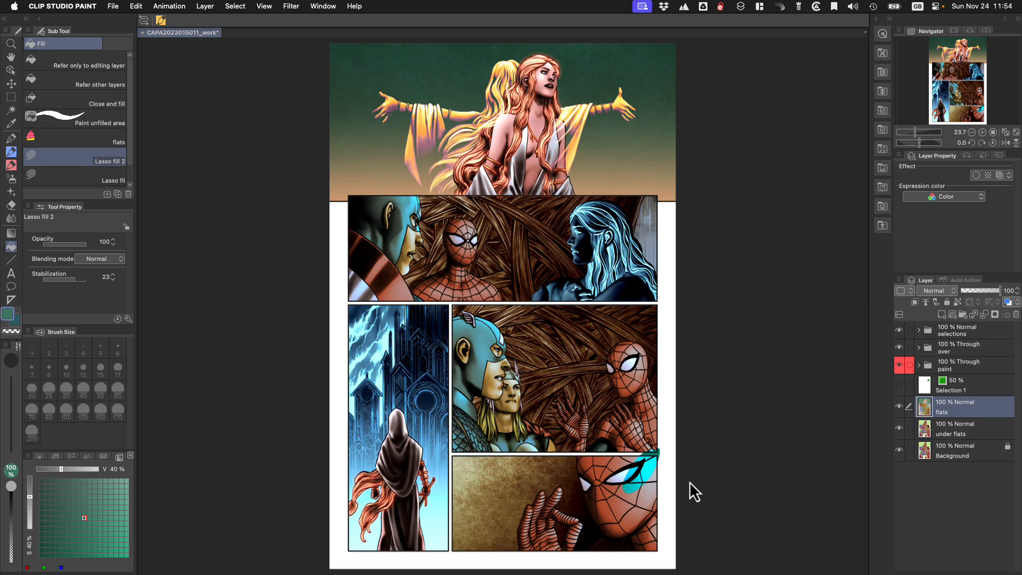
key(super+z)
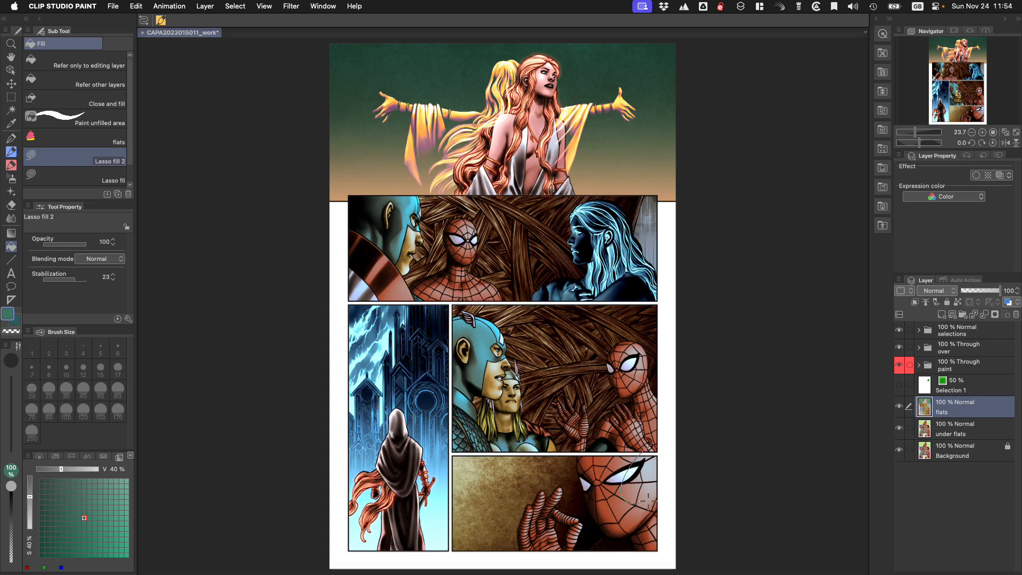
mouse_move(647, 500)
mouse_down()
mouse_move(668, 460)
mouse_move(666, 439)
mouse_up()
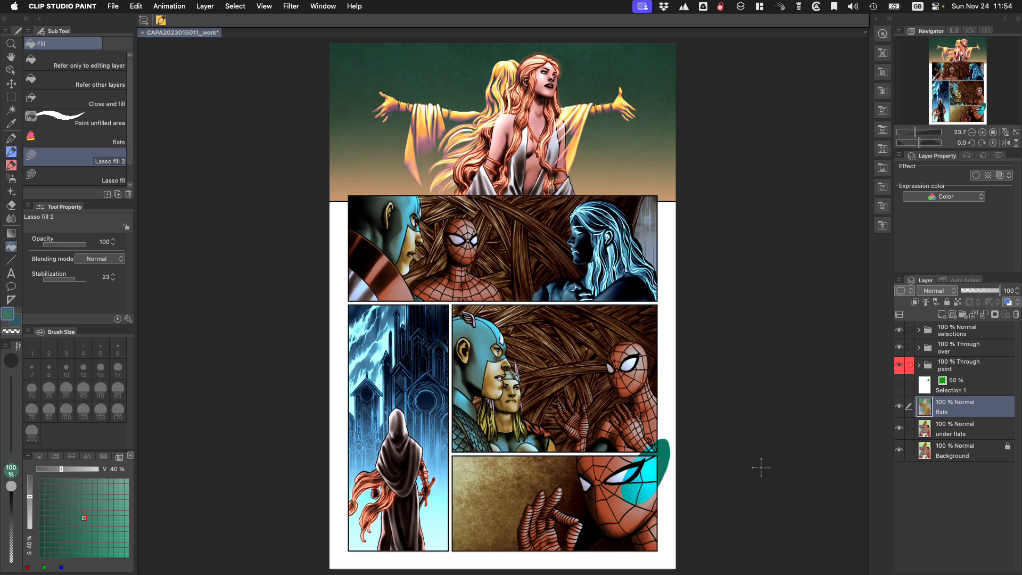
key(super+z)
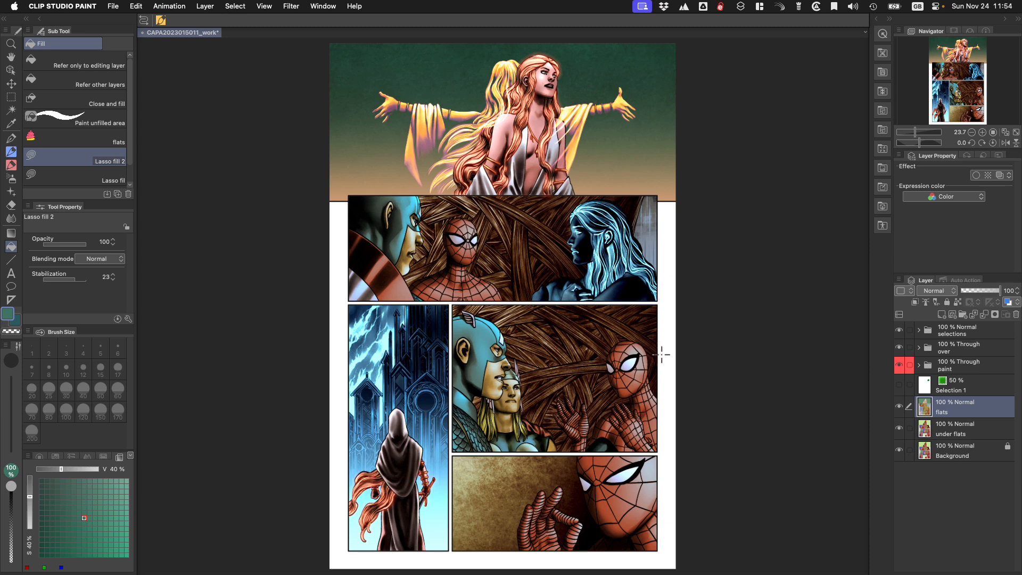
drag(662, 354, 663, 368)
key(super+z)
click(107, 140)
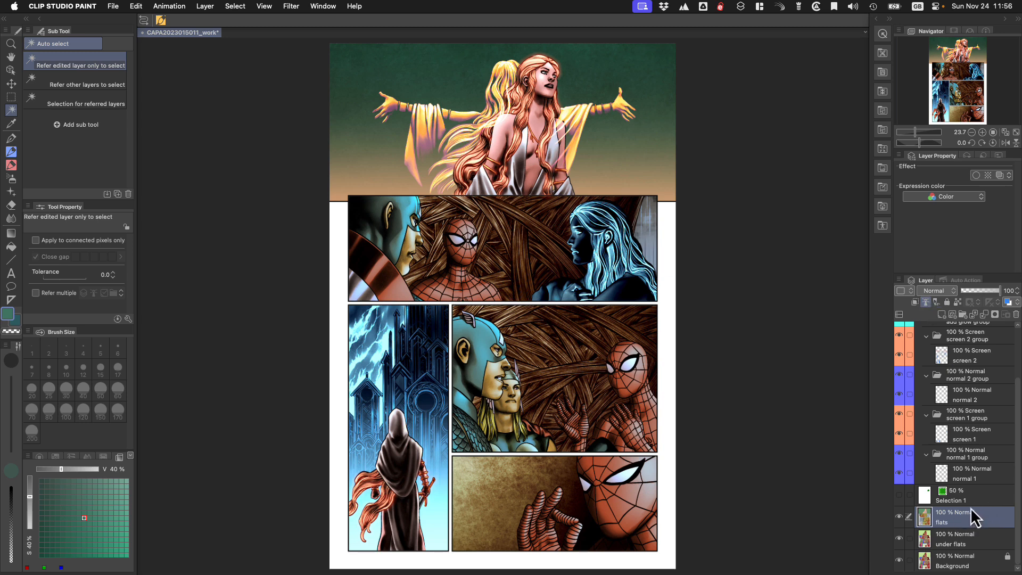
Make the normal 1 layer active and enable Refer multiple for the Auto select tool
click(988, 474)
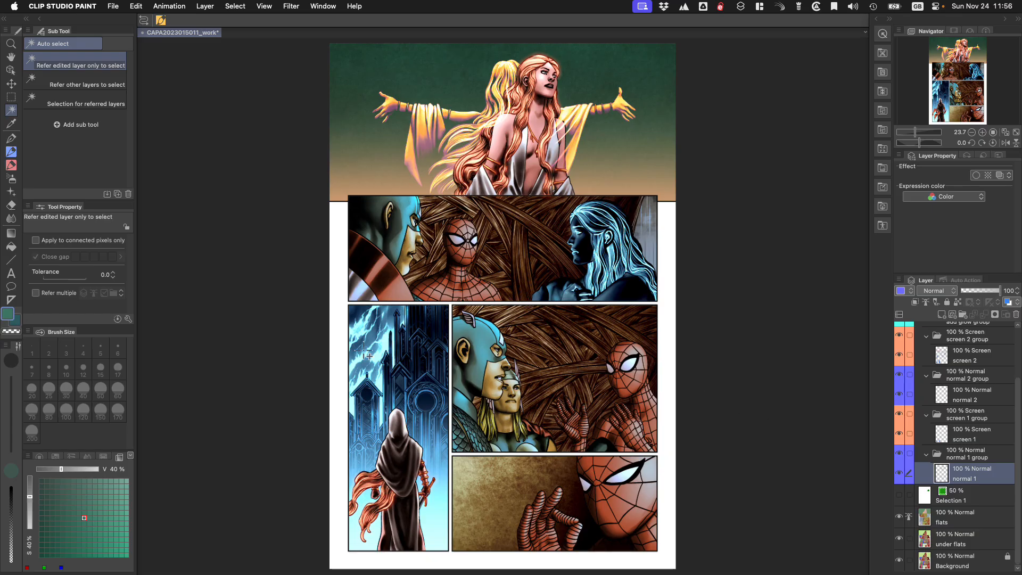
click(35, 293)
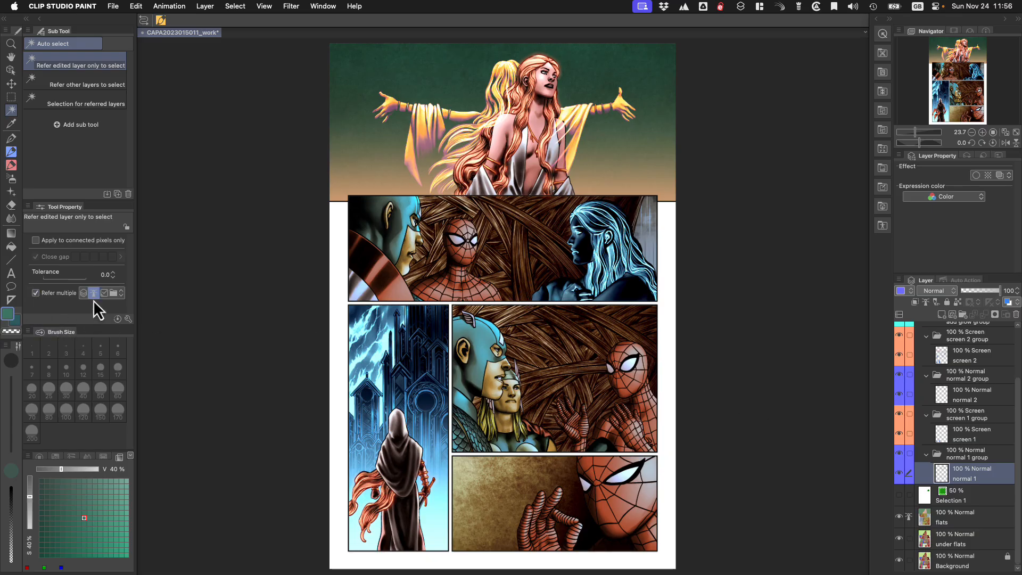
Auto select flat color areas through the reference layer while the normal 1 layer is active, and deselect
click(492, 353)
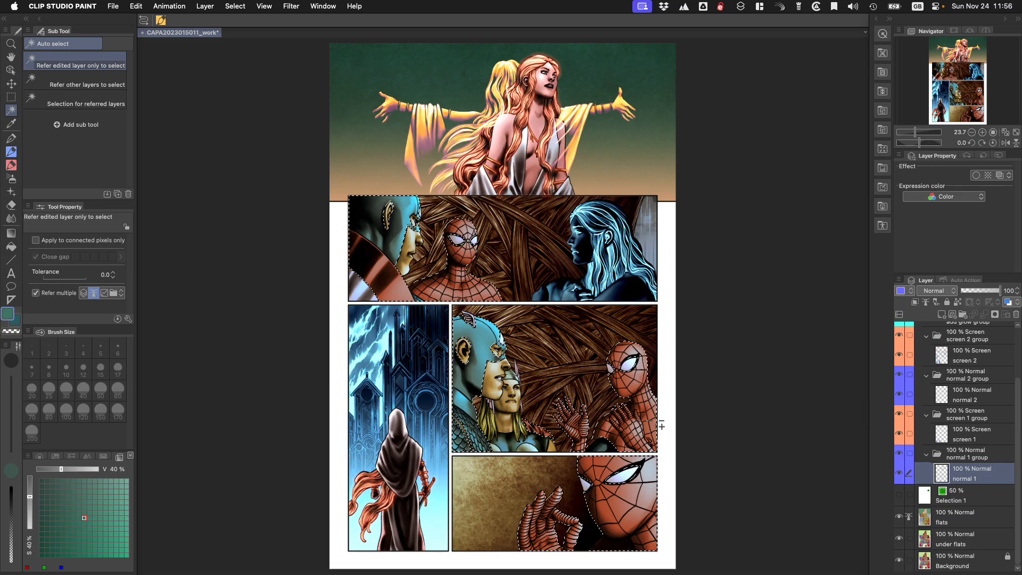
click(616, 253)
key(super+d)
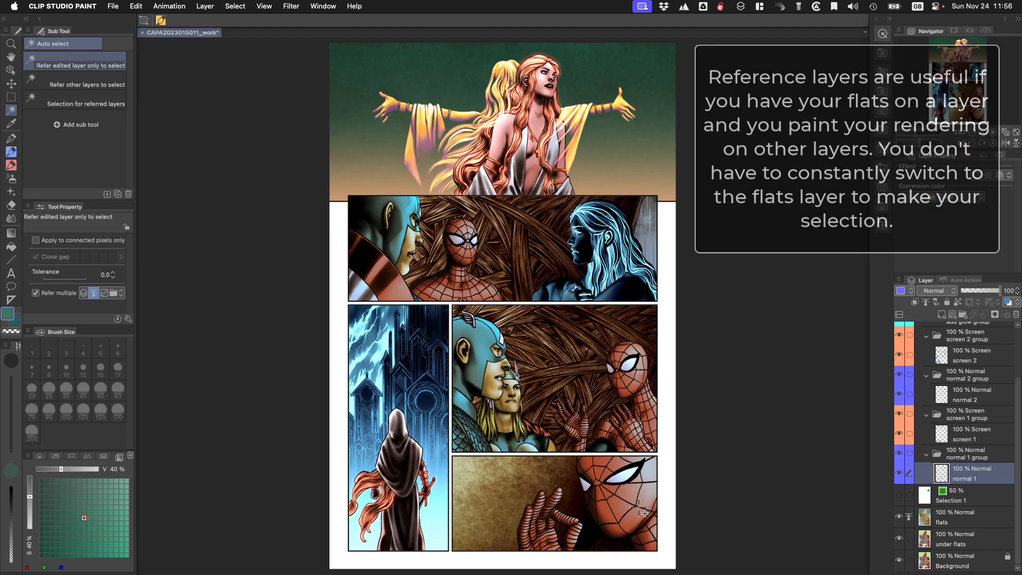
Make the screen 1 layer active, try auto selecting the heroes' flat color areas through the reference layer, and clear each selection
click(981, 434)
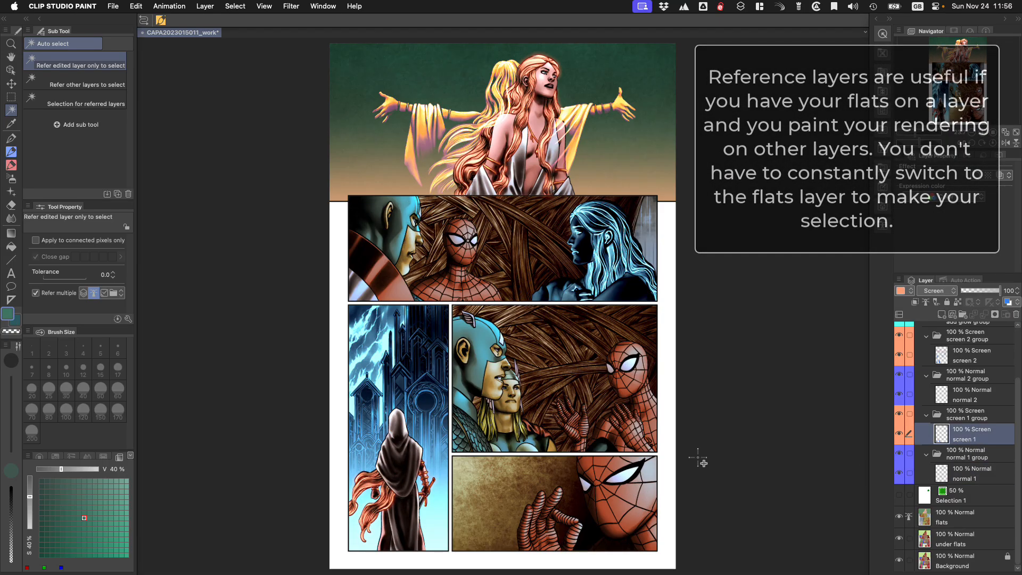
click(638, 432)
click(483, 350)
key(super+d)
click(668, 462)
key(super+d)
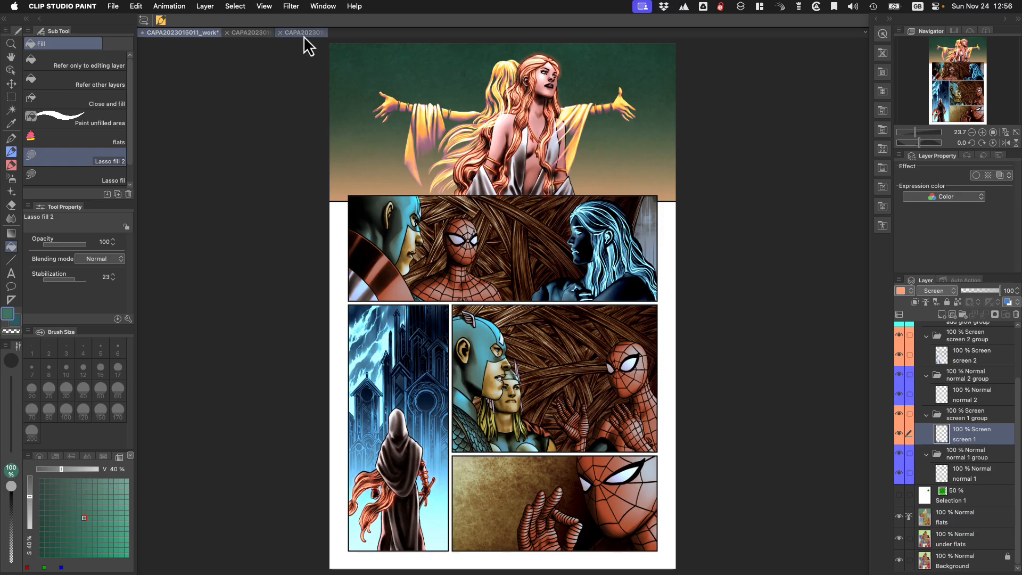
drag(301, 32, 143, 148)
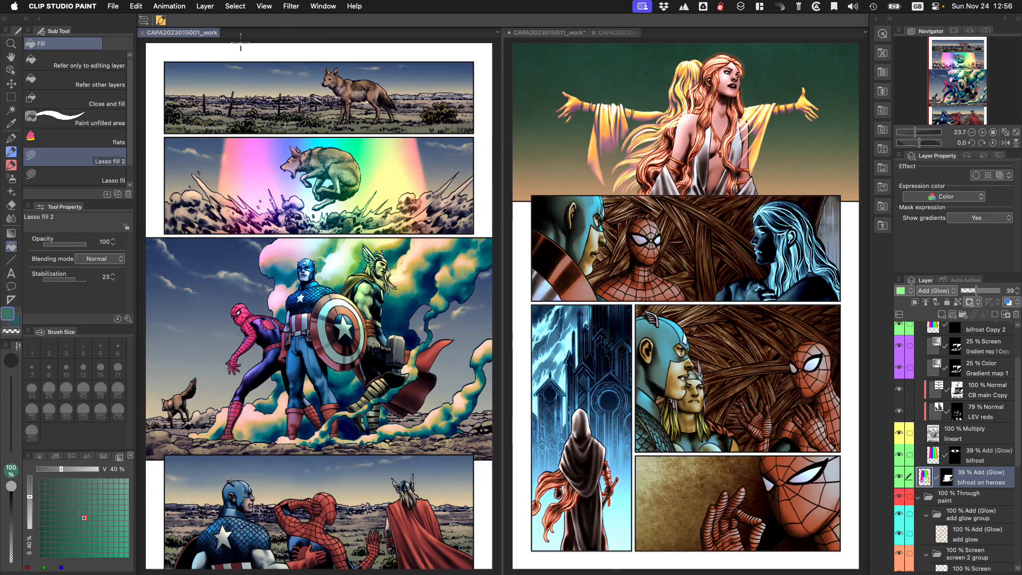
drag(554, 33, 653, 32)
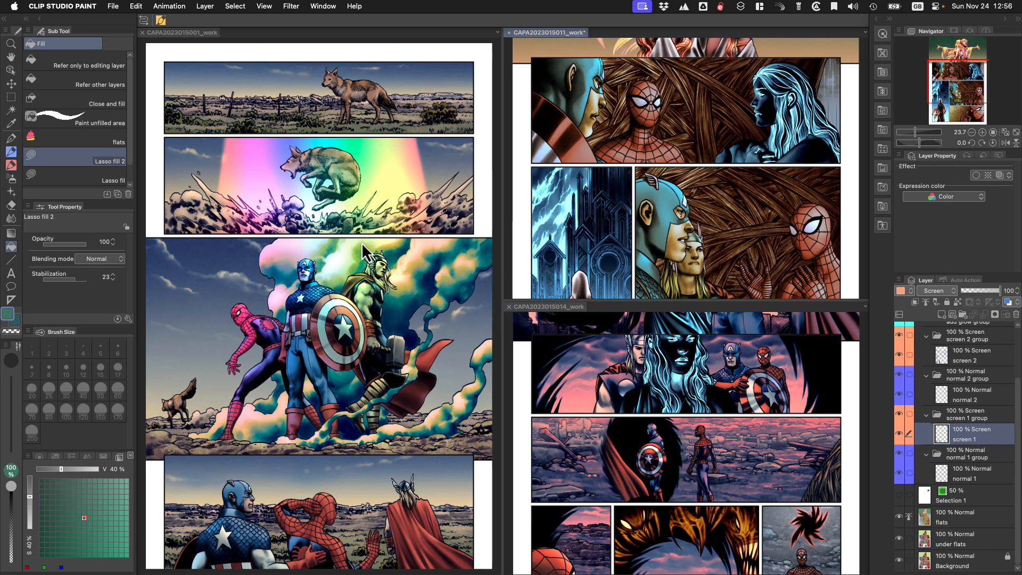
drag(565, 308, 617, 39)
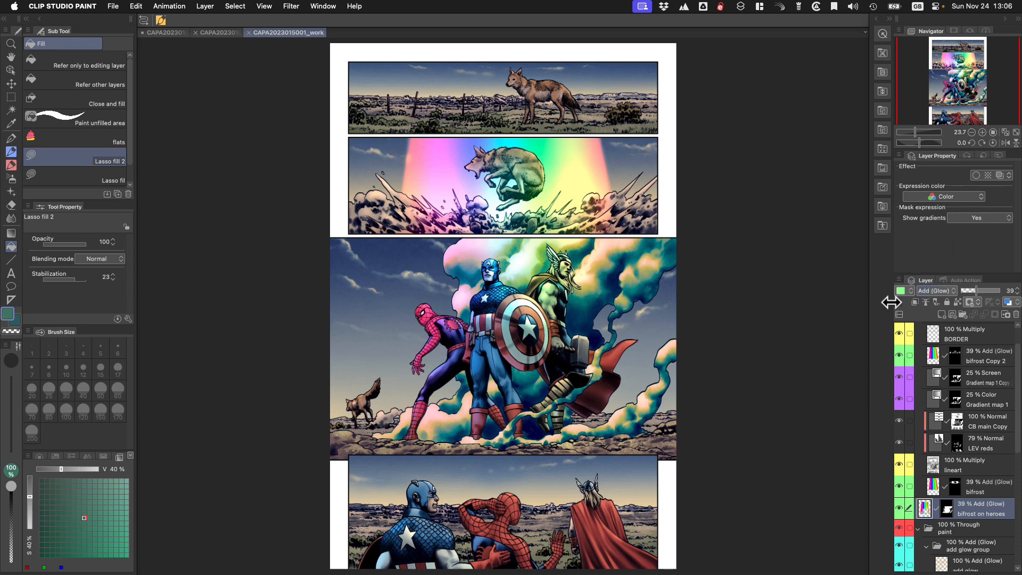
Dock the Layer palette in its own column beside the canvas and group the Layer Property palette with it
mouse_move(927, 279)
mouse_down()
mouse_move(862, 300)
mouse_move(778, 250)
mouse_move(872, 253)
mouse_up()
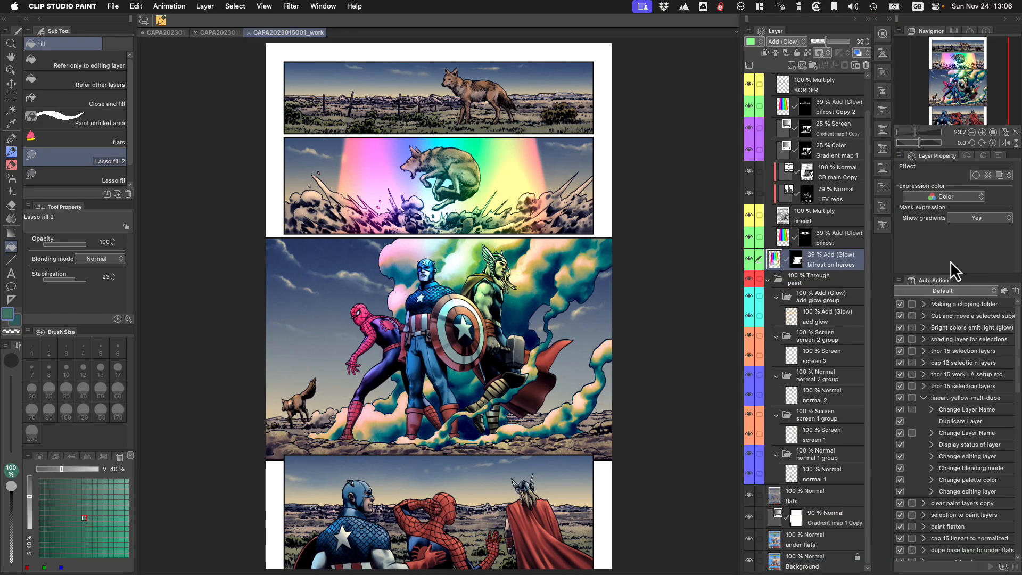
drag(936, 156, 837, 220)
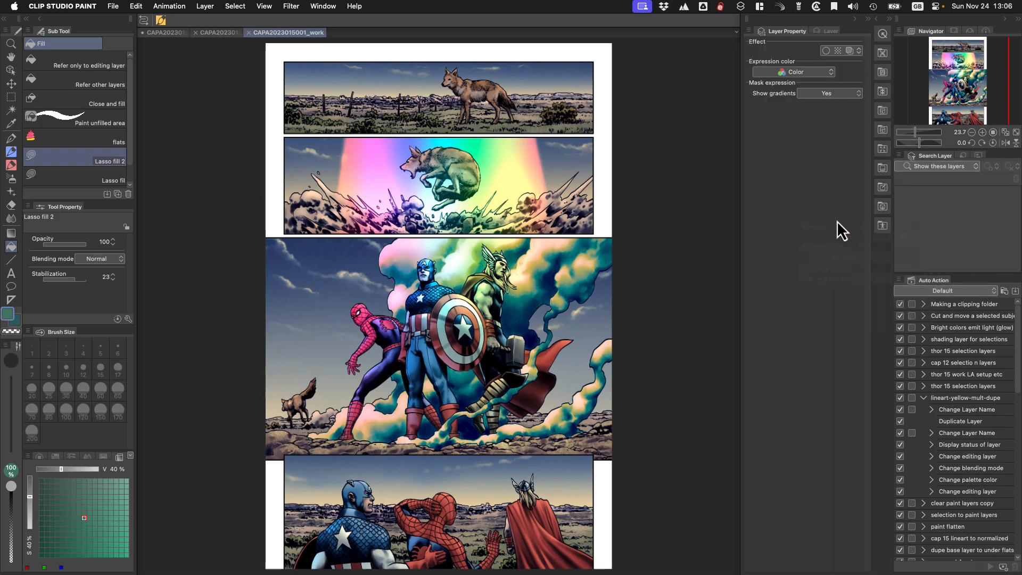
click(829, 31)
click(790, 31)
Move the Layer and Layer Property palettes back into the Auto Action palette's group and view each grouped palette
drag(799, 45, 957, 286)
drag(777, 29, 947, 299)
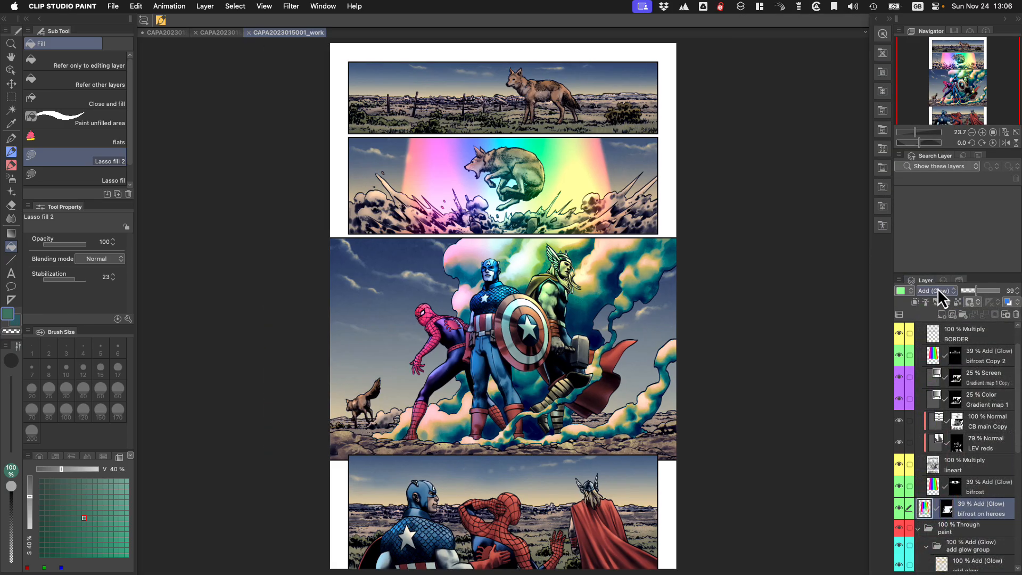
click(946, 281)
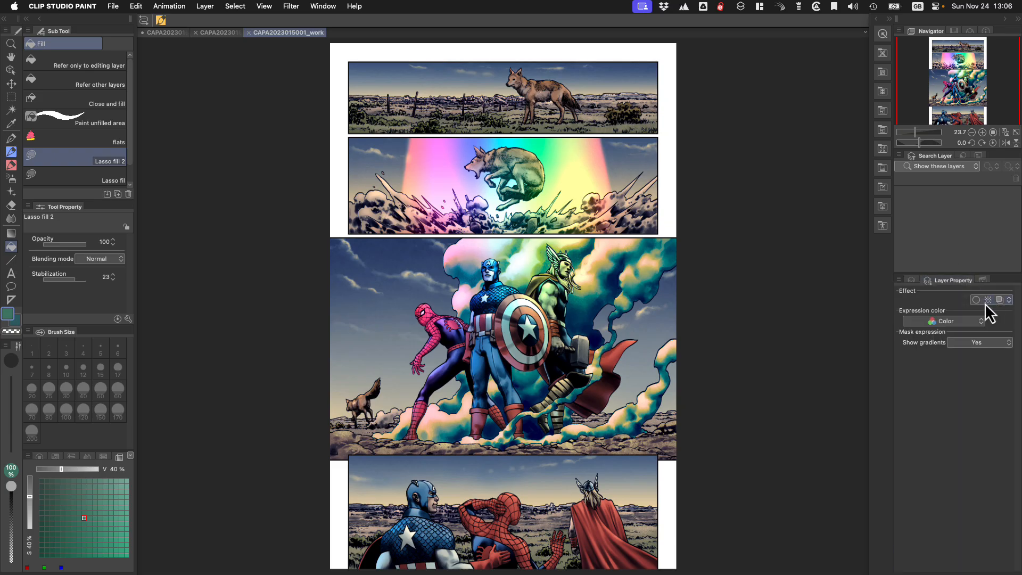
click(985, 281)
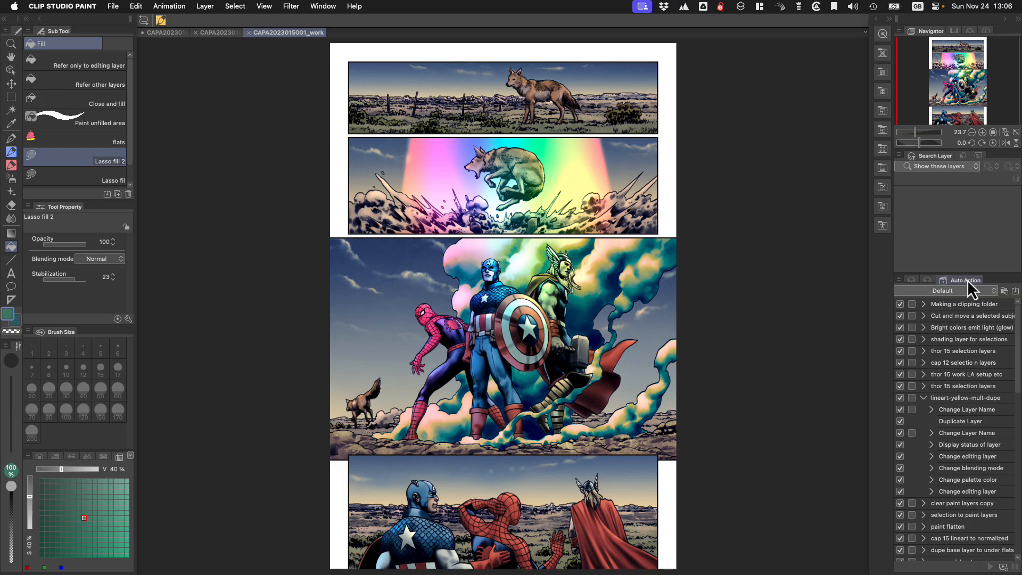
Move the Auto Action palette into the Search Layer palette's group and widen the palette docks on both sides of the canvas
drag(966, 279, 985, 157)
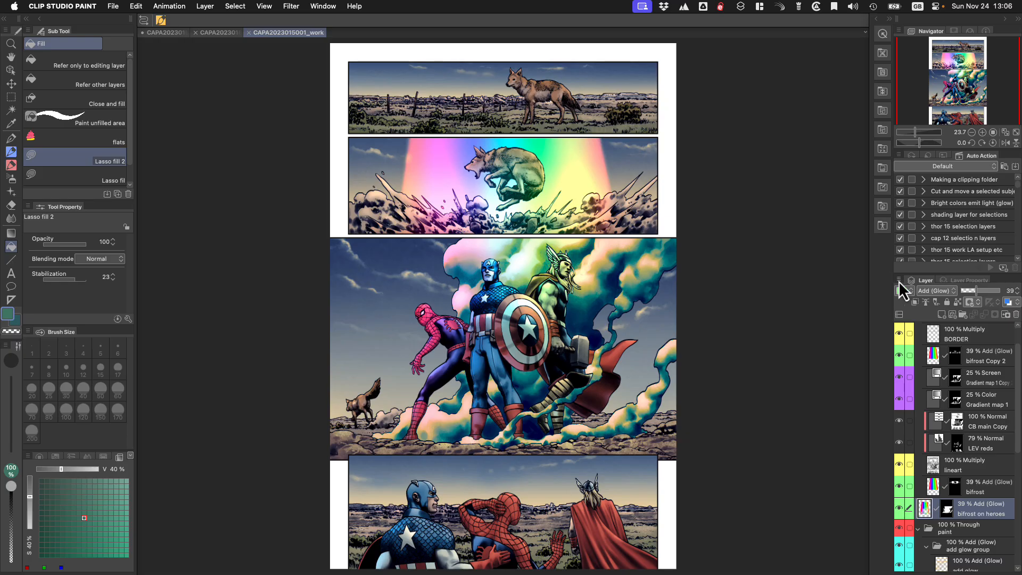
drag(889, 280, 862, 288)
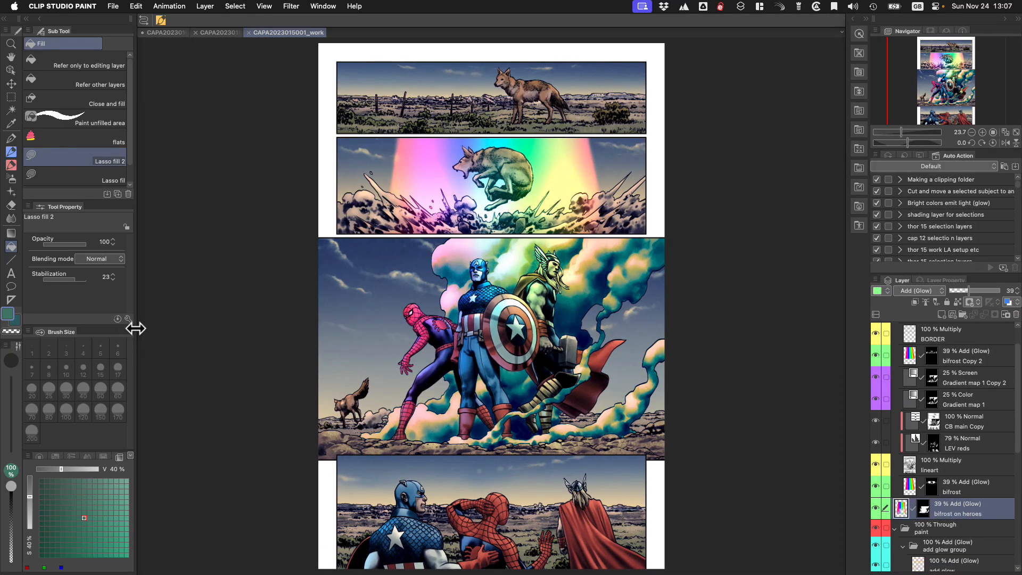
mouse_move(136, 329)
mouse_down()
mouse_move(168, 322)
mouse_move(152, 325)
mouse_up()
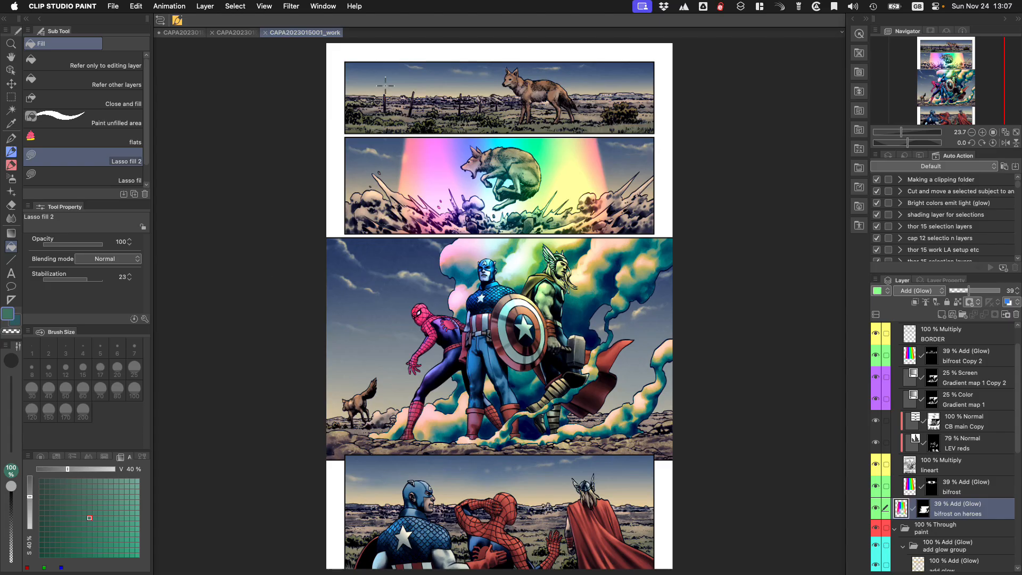
Show the Palette dock options for fixing the dock width and locking palette height and position
click(323, 6)
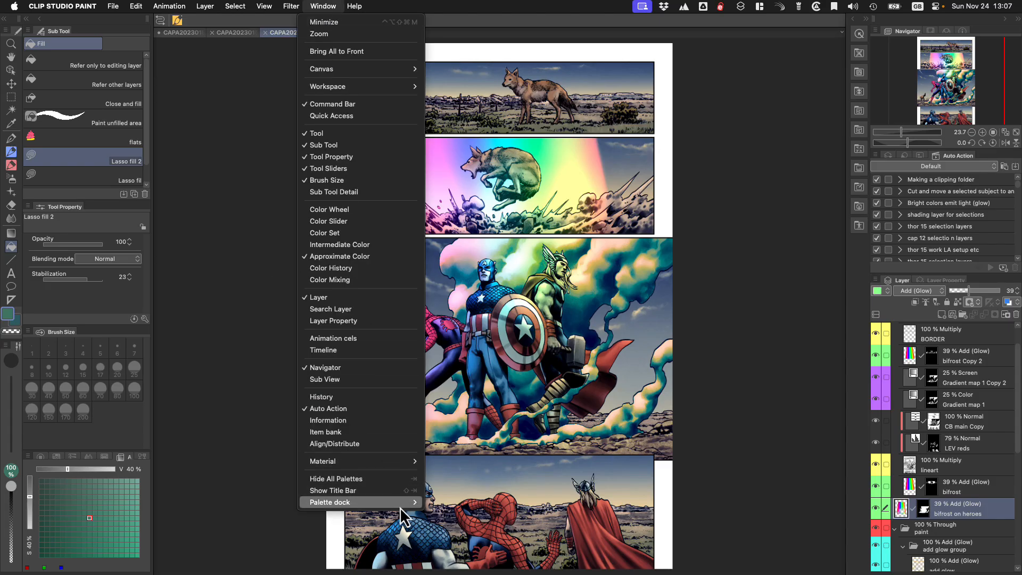
mouse_move(403, 502)
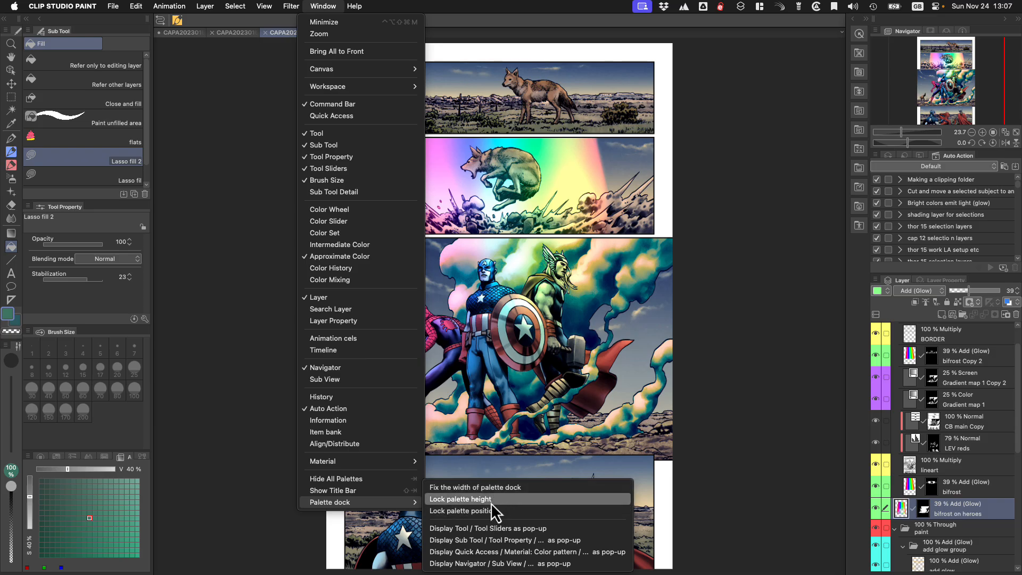
click(764, 375)
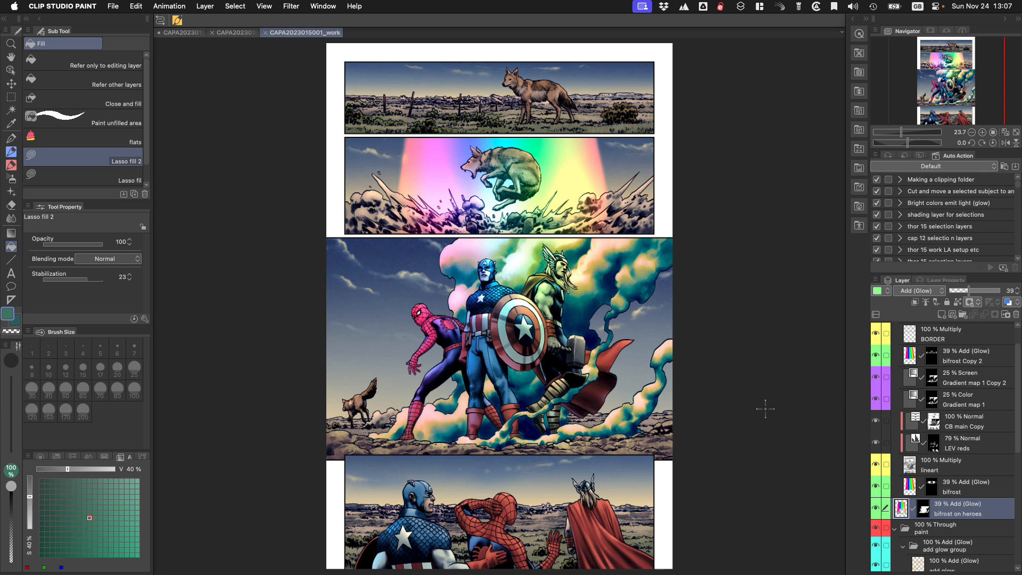
Display the Quick Access palette and examine the File commands that can be added through Quick Access Settings
click(310, 6)
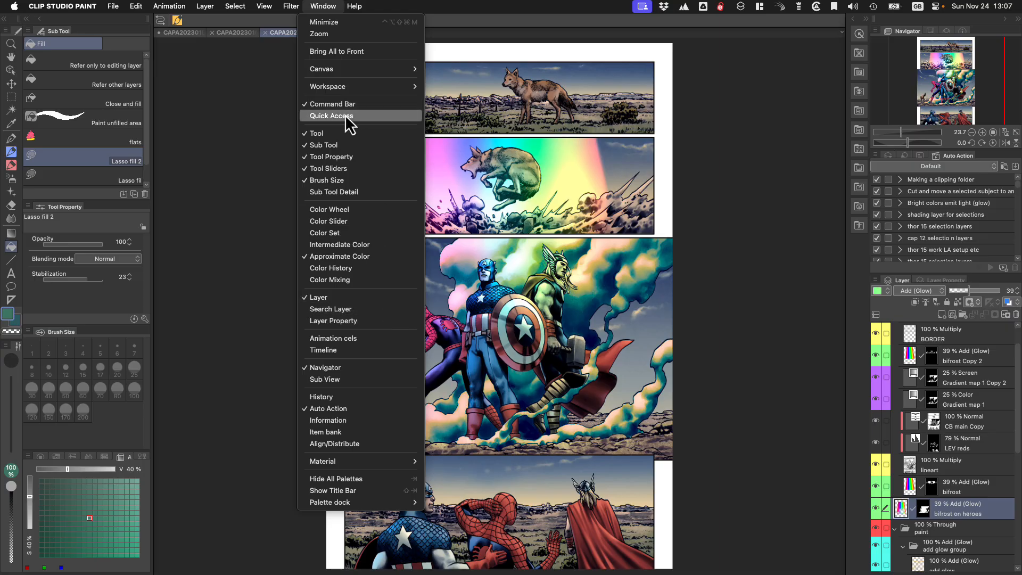
click(330, 116)
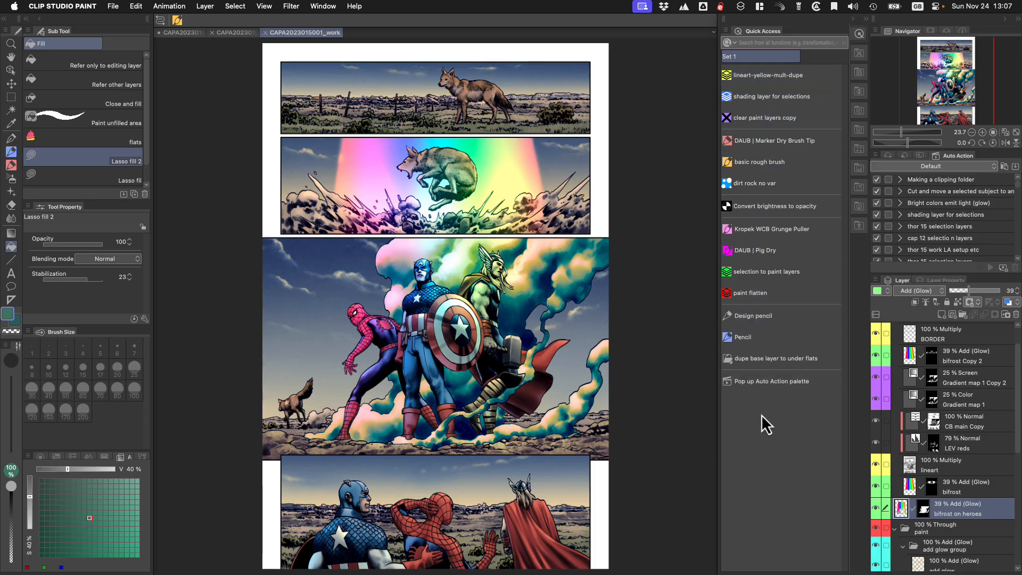
right_click(765, 427)
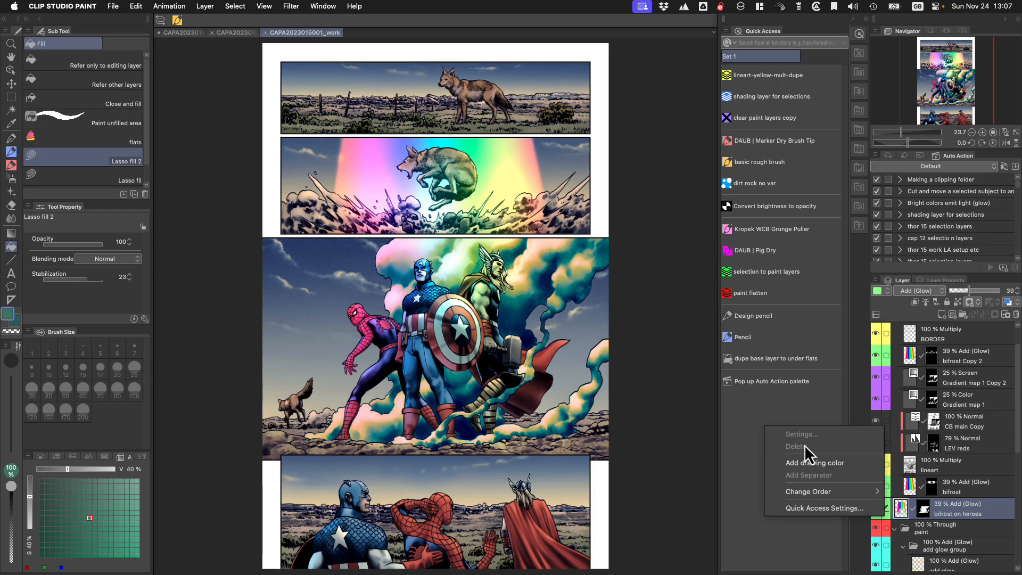
key(Escape)
right_click(779, 452)
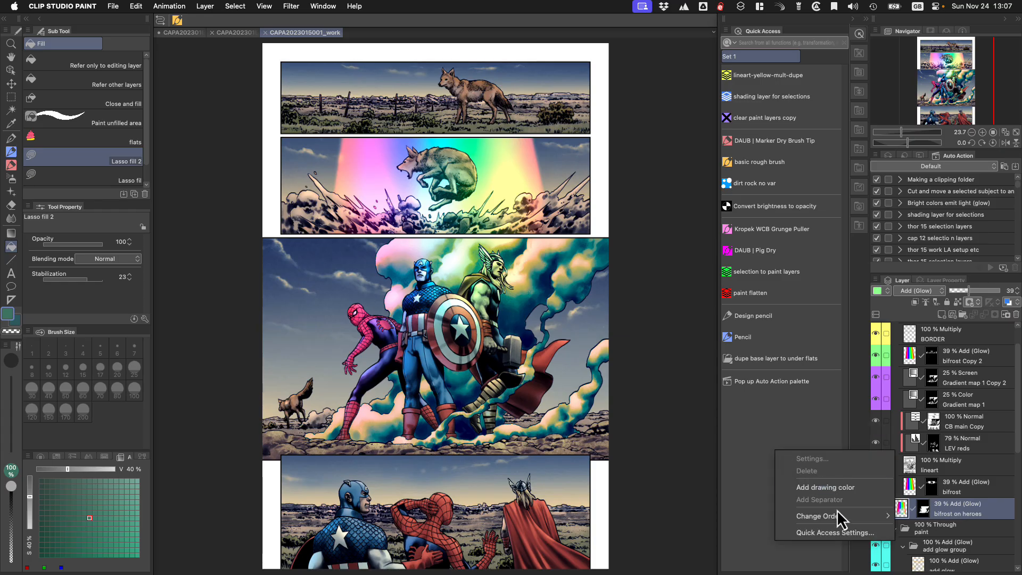
click(835, 533)
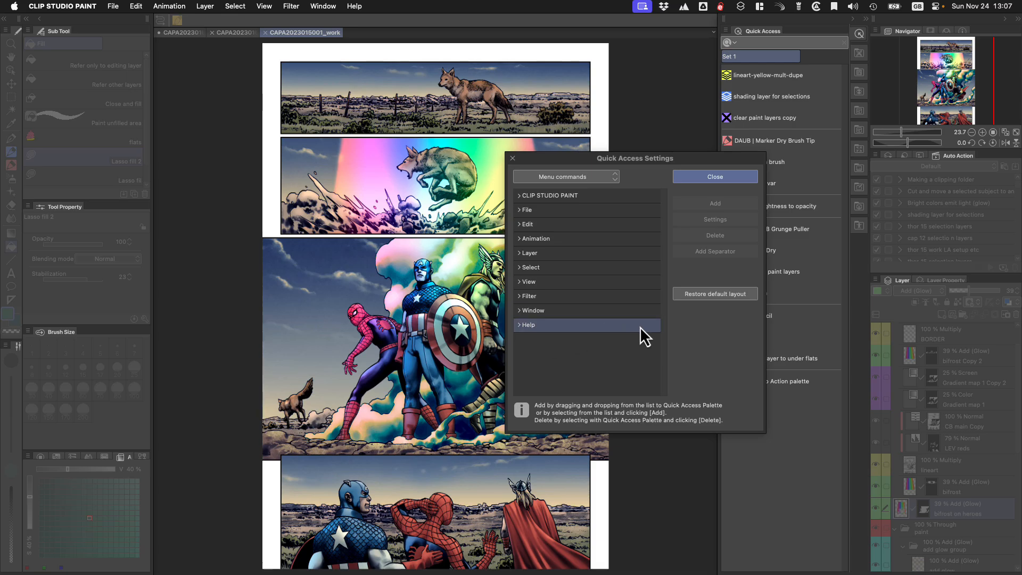
click(520, 212)
click(551, 224)
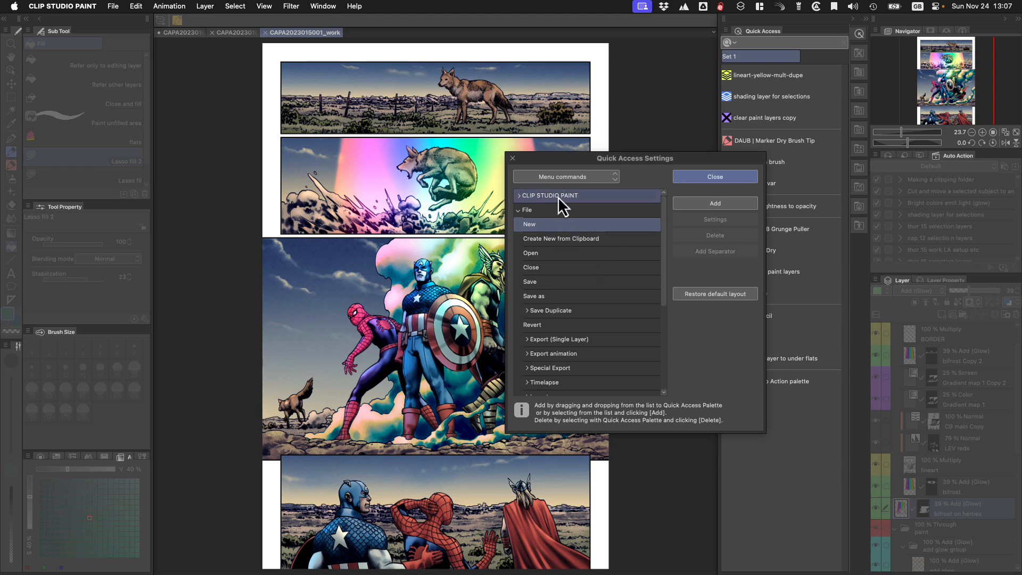
click(512, 159)
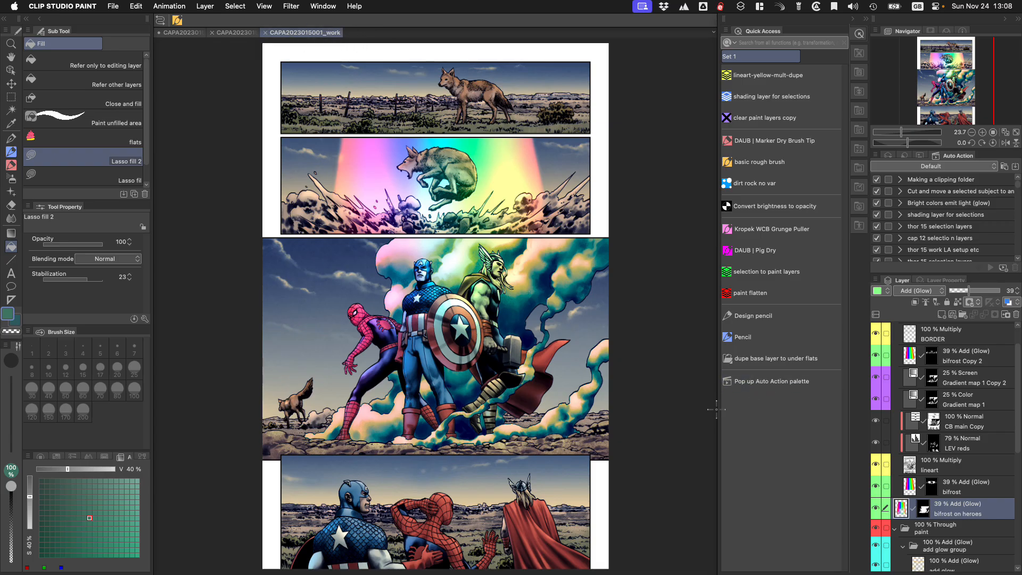
Narrow the Quick Access palette and review the menu command categories in Quick Access Settings
drag(716, 426, 784, 408)
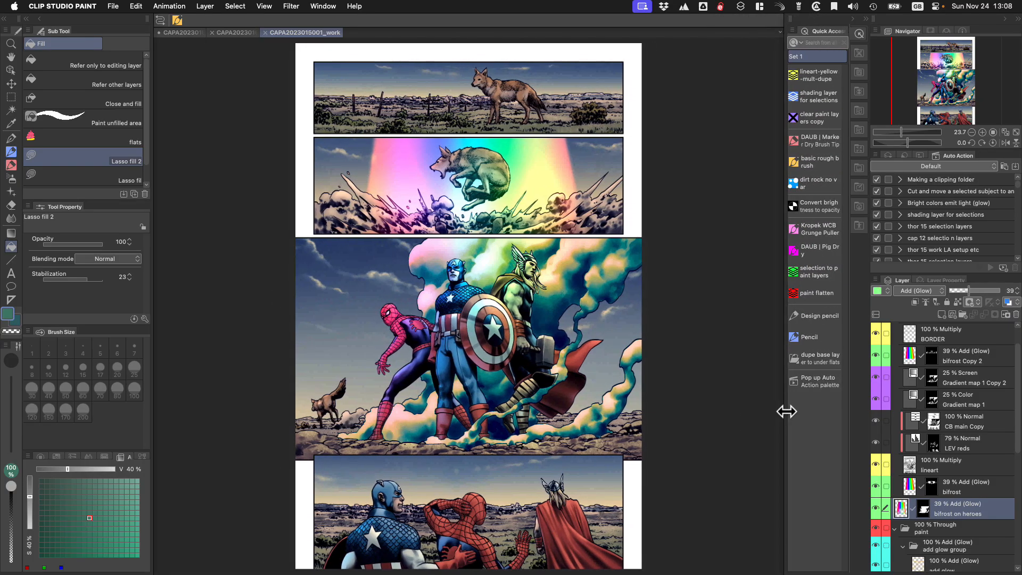
right_click(807, 421)
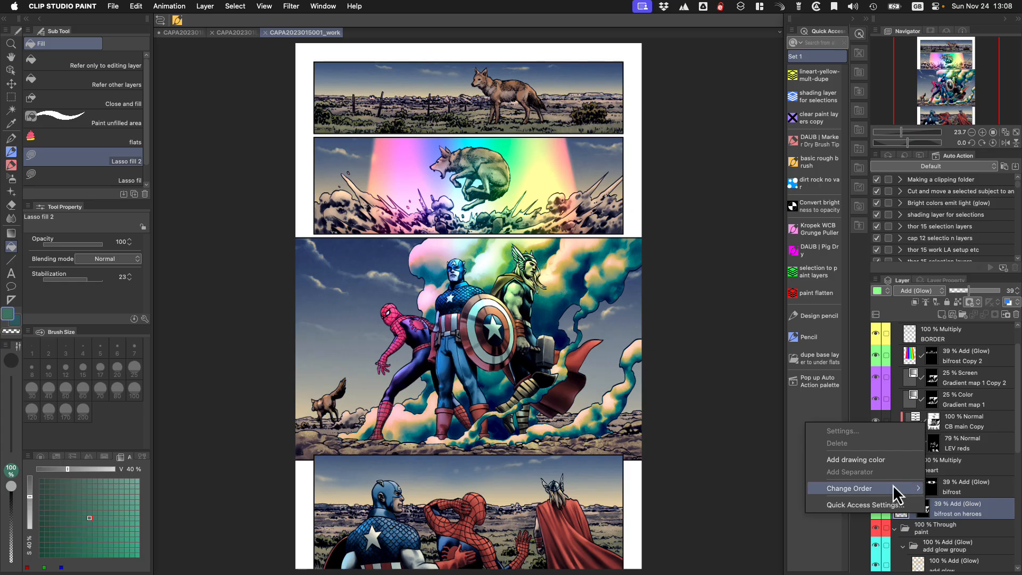
mouse_move(899, 491)
click(872, 504)
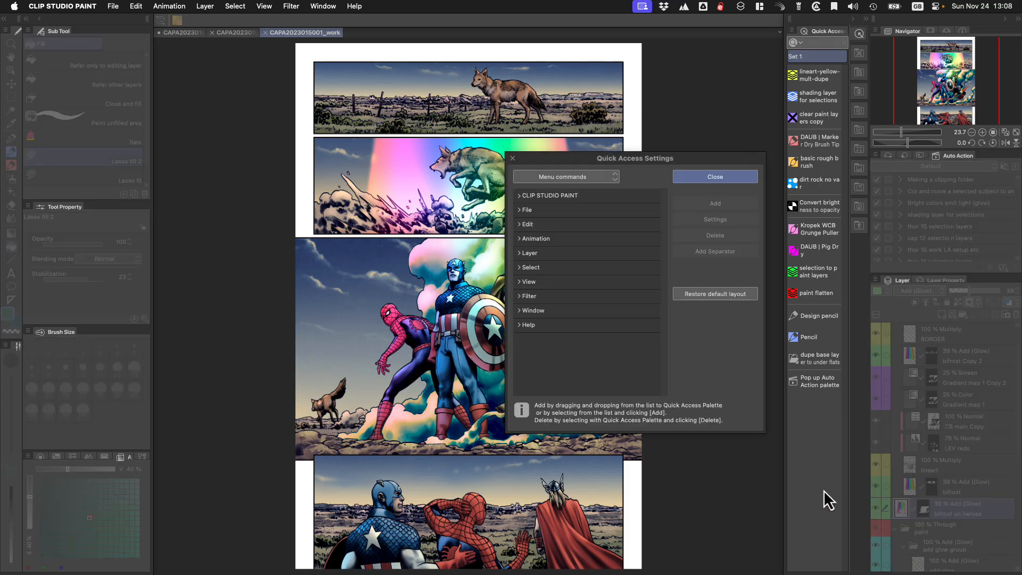
click(600, 294)
click(512, 158)
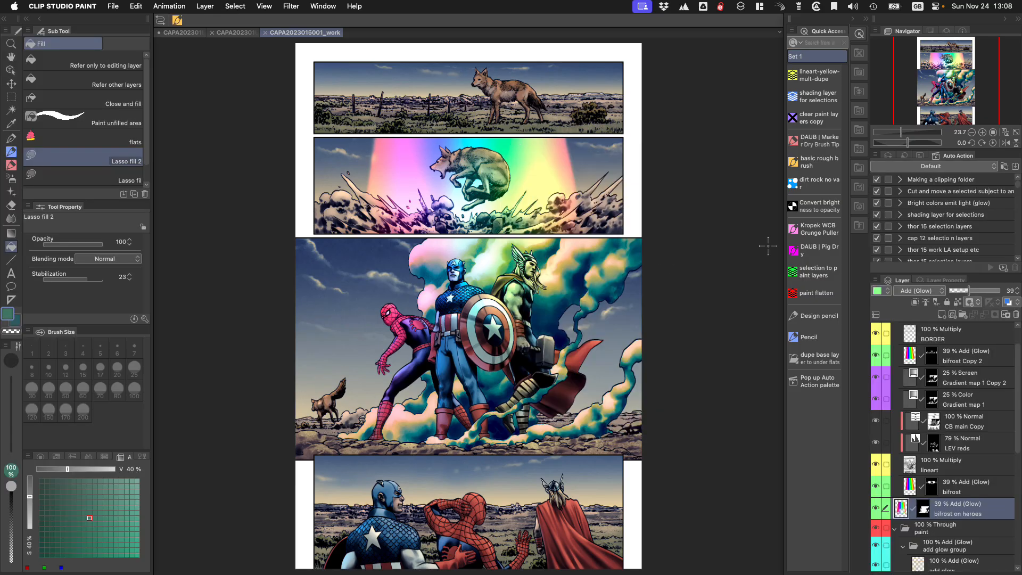
Hide the set list in the Quick Access palette and switch its view to Tile 4 Columns
click(792, 31)
mouse_move(883, 143)
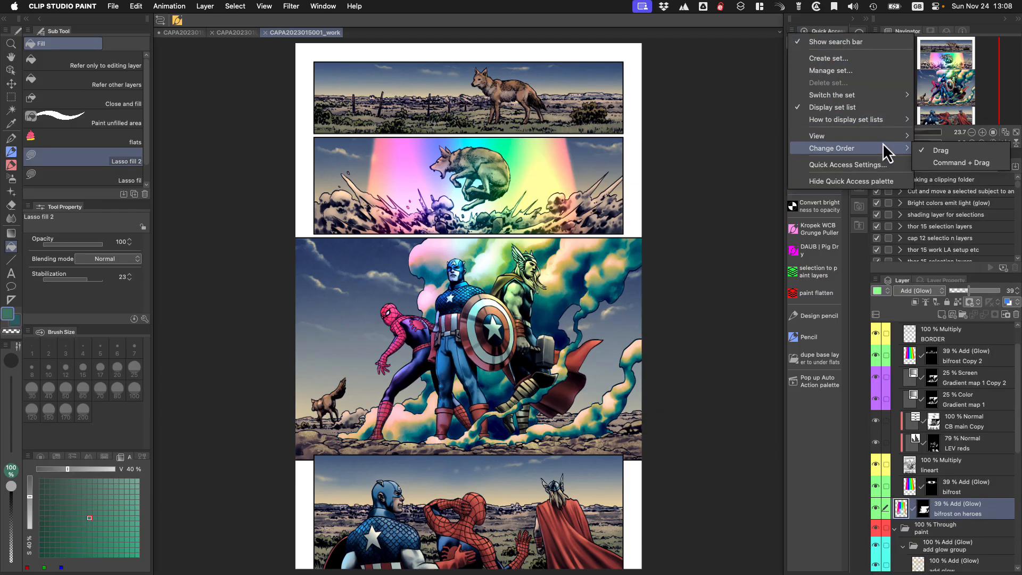
click(879, 110)
mouse_move(878, 124)
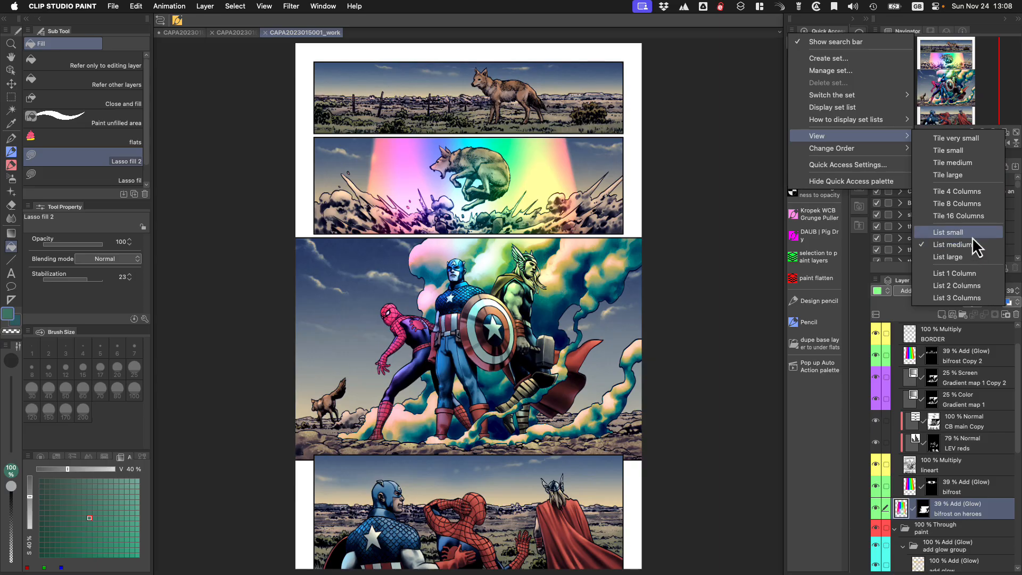
click(969, 192)
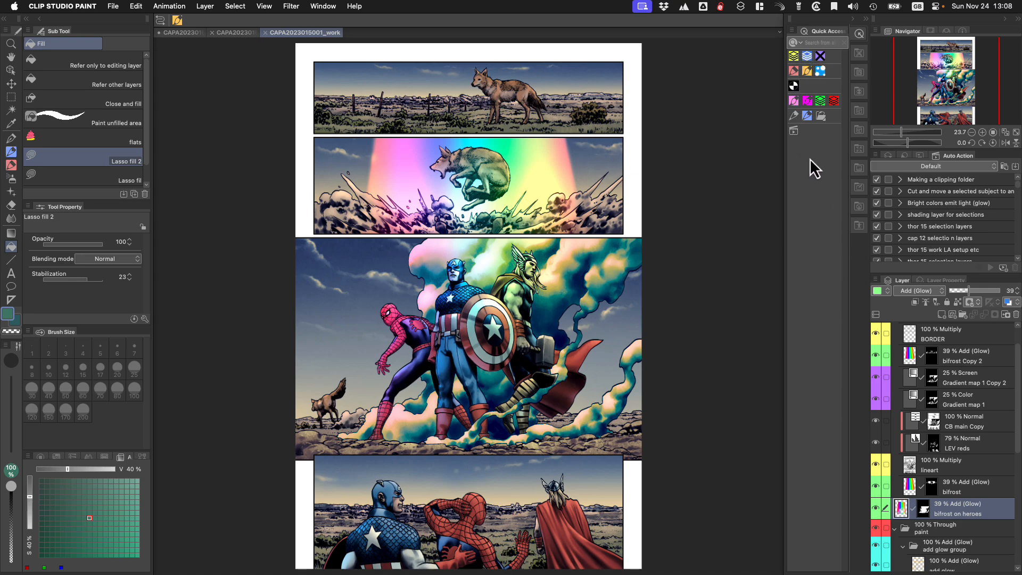
Open the Sub Tool Settings of the Kropek WCB Grunge Puller in Quick Access and inspect its icon background color options
right_click(794, 103)
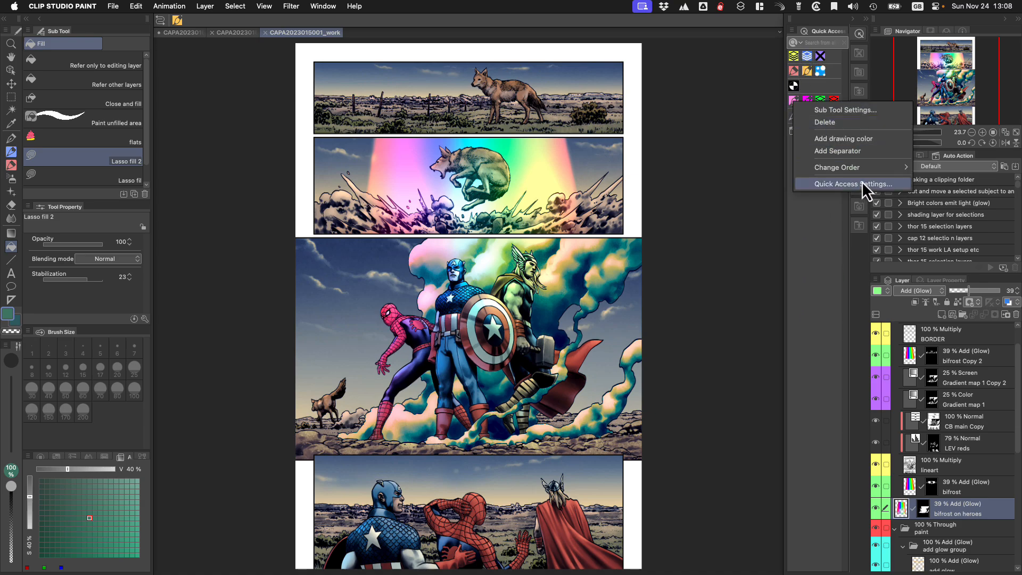
click(854, 111)
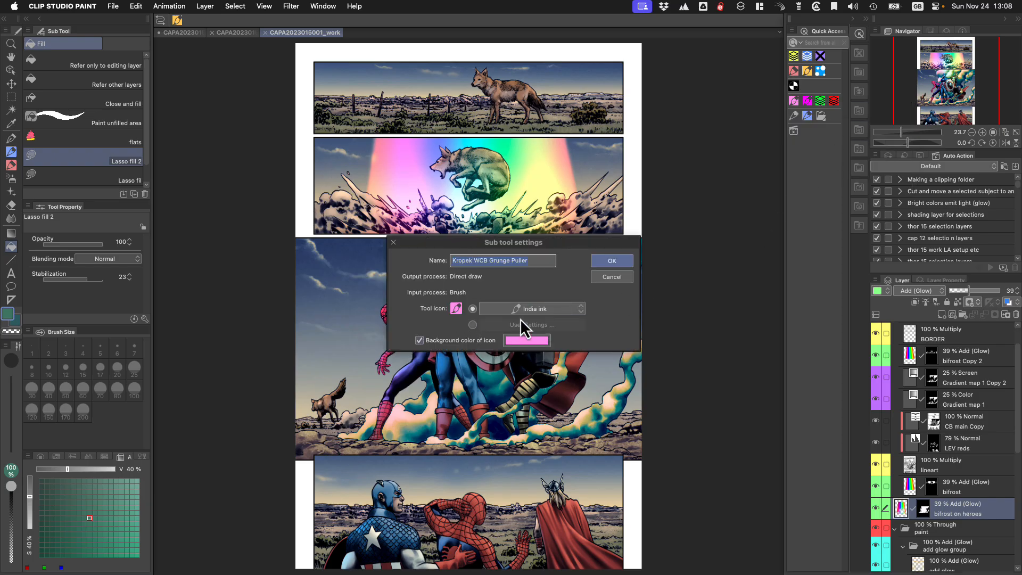
click(525, 340)
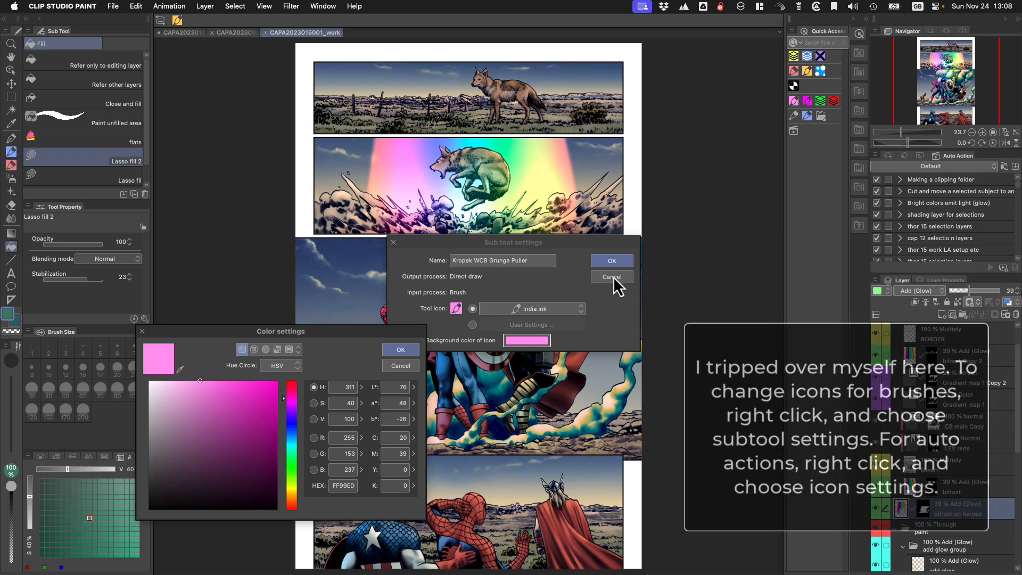
click(400, 365)
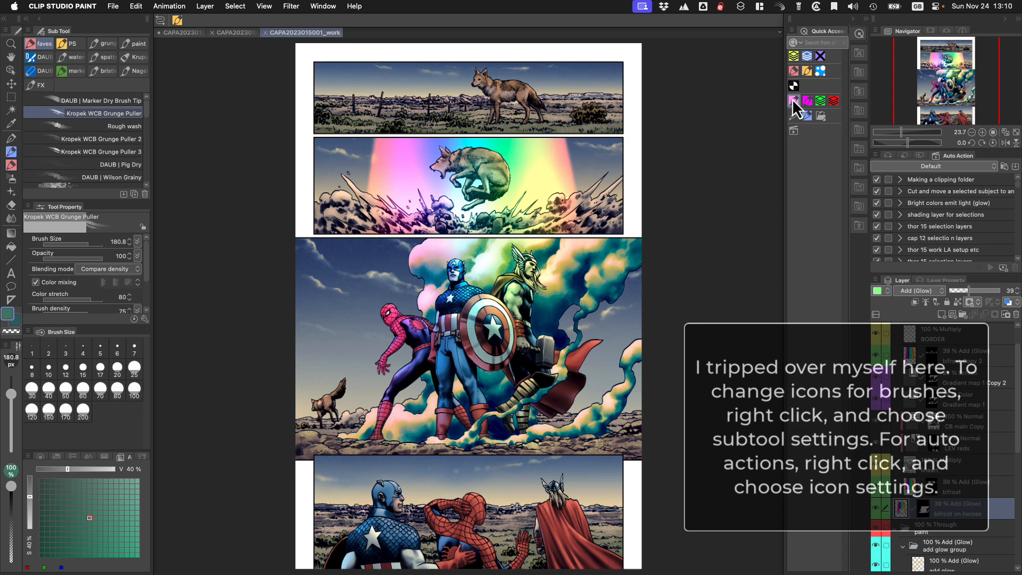
Show the User Settings option for loading a custom image file as the Kropek WCB Grunge Puller's tool icon
right_click(792, 99)
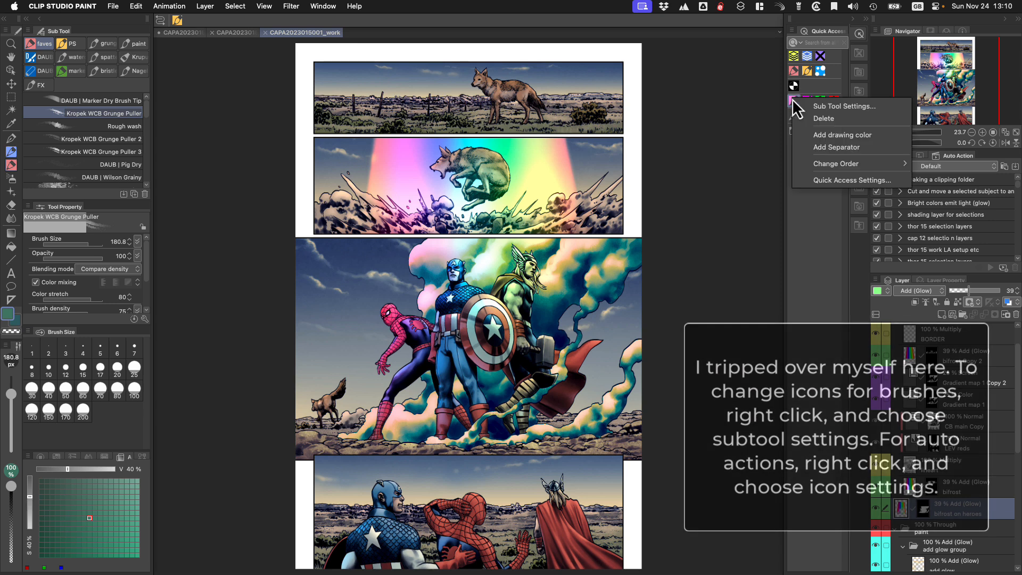
click(819, 107)
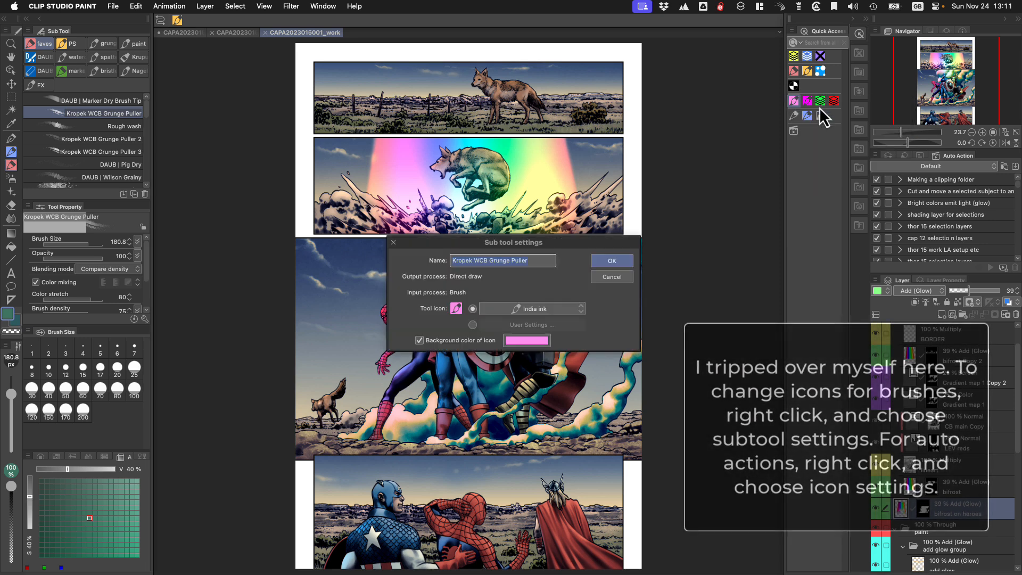
click(472, 324)
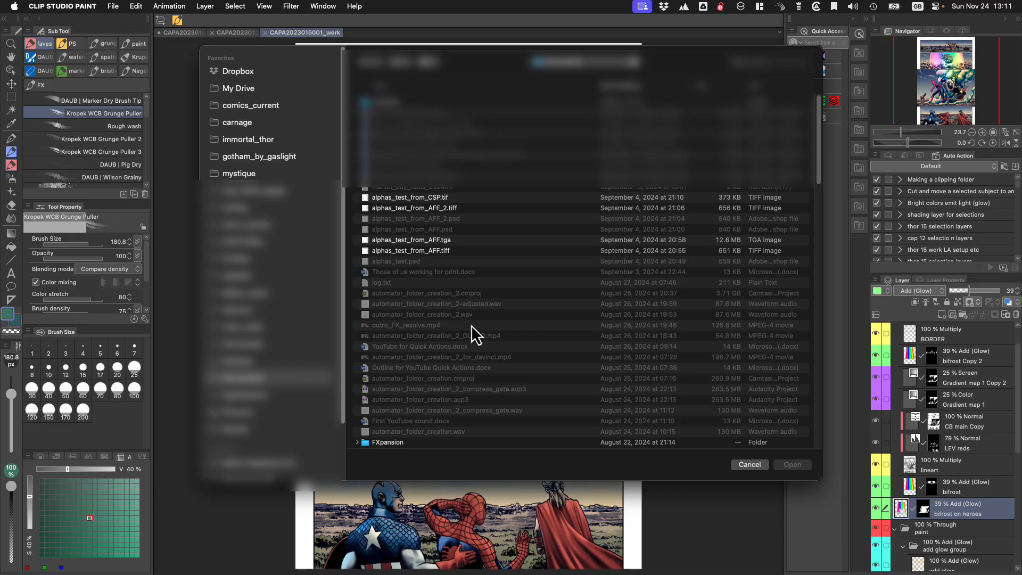
key(Escape)
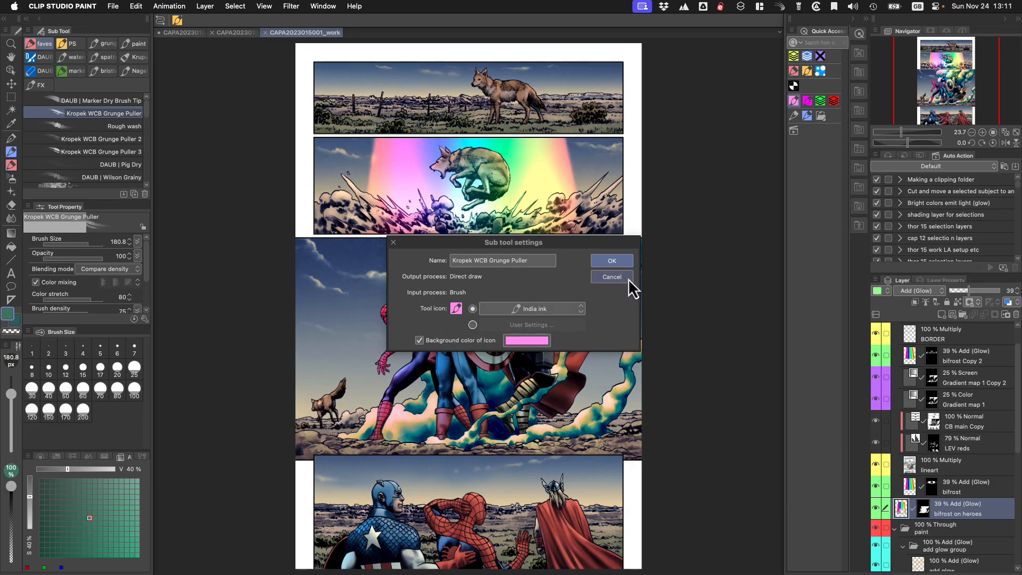
click(612, 276)
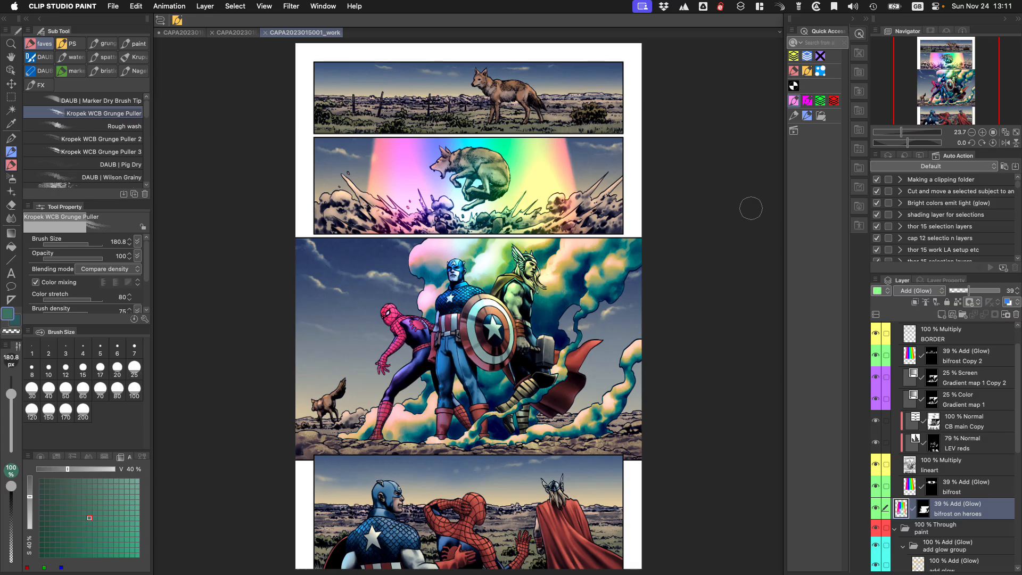
View the Pop-up palettes category in Shortcut Settings without changing any shortcut
click(75, 7)
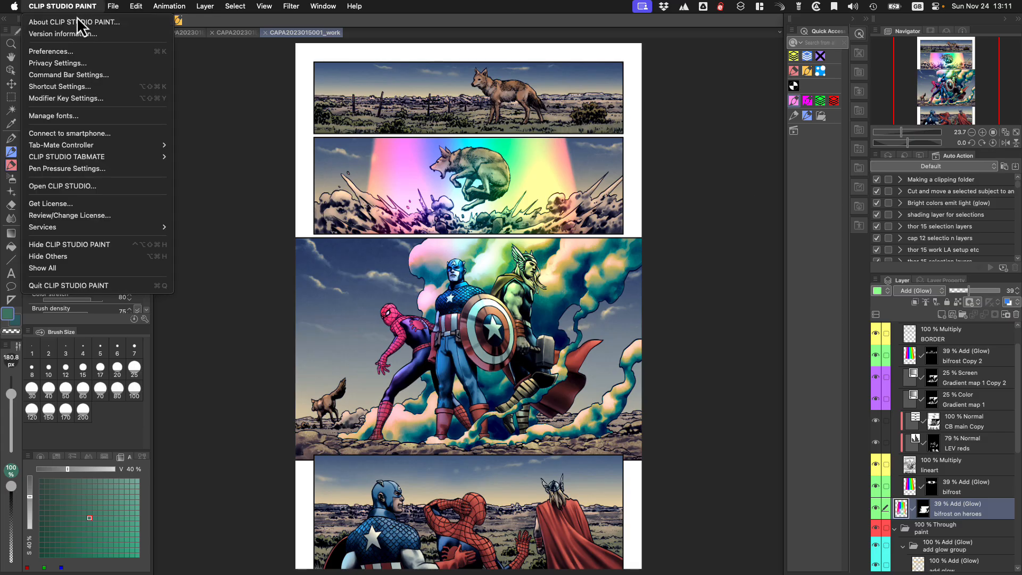
click(132, 86)
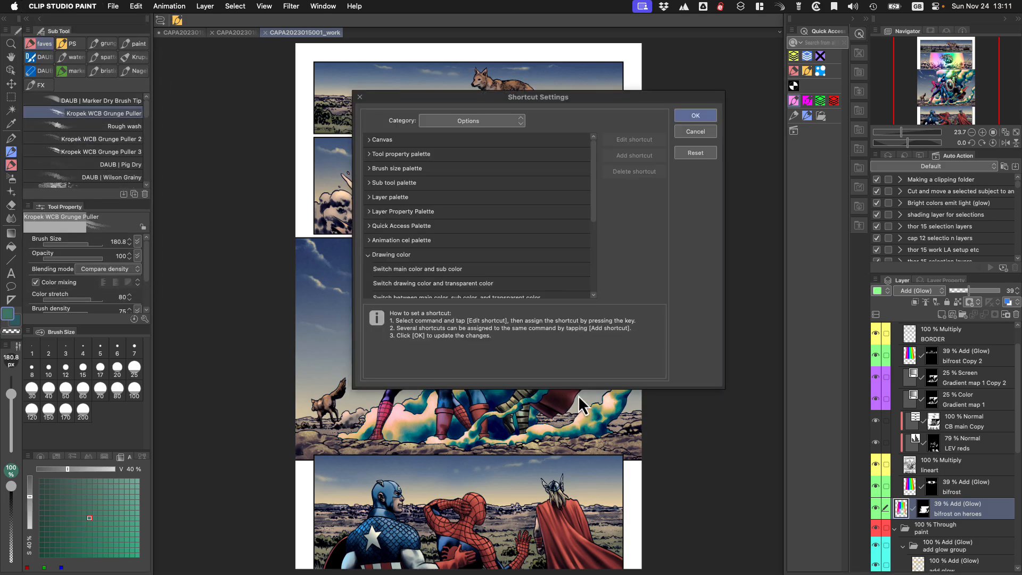
click(490, 119)
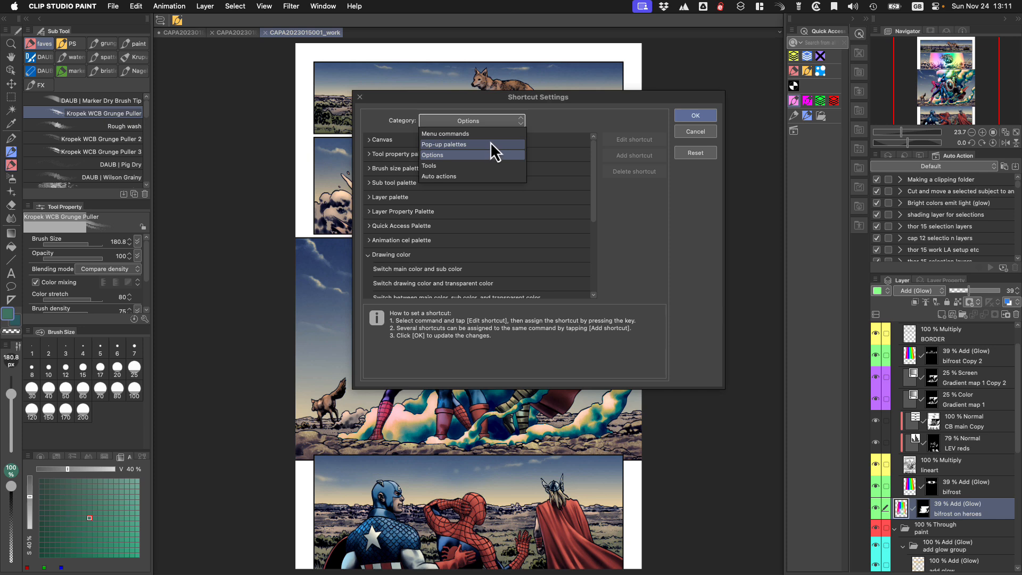
click(490, 144)
click(698, 130)
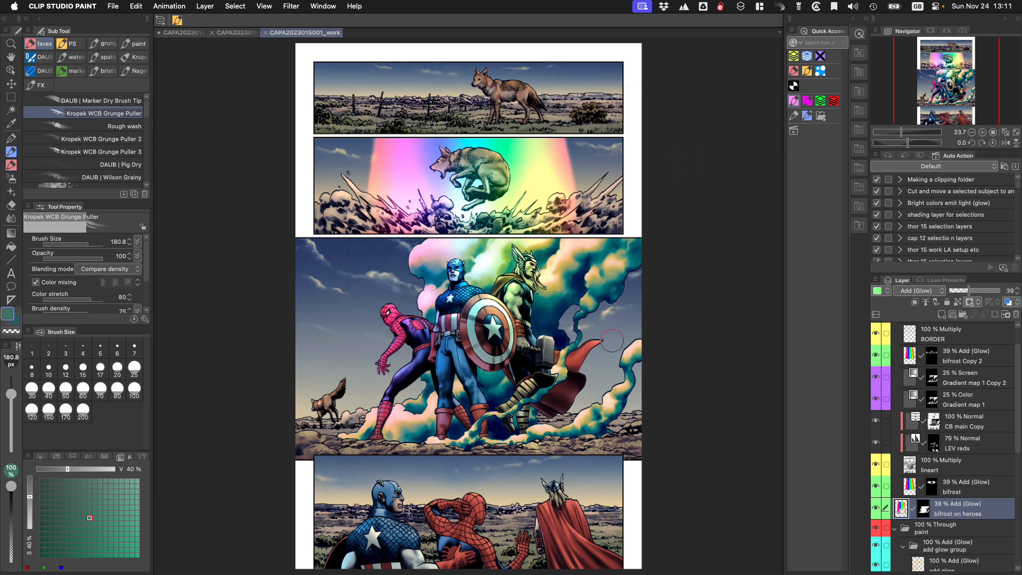
Swap the main and sub drawing colors and repeatedly show and hide the pop-up Color Wheel over the canvas
key(x)
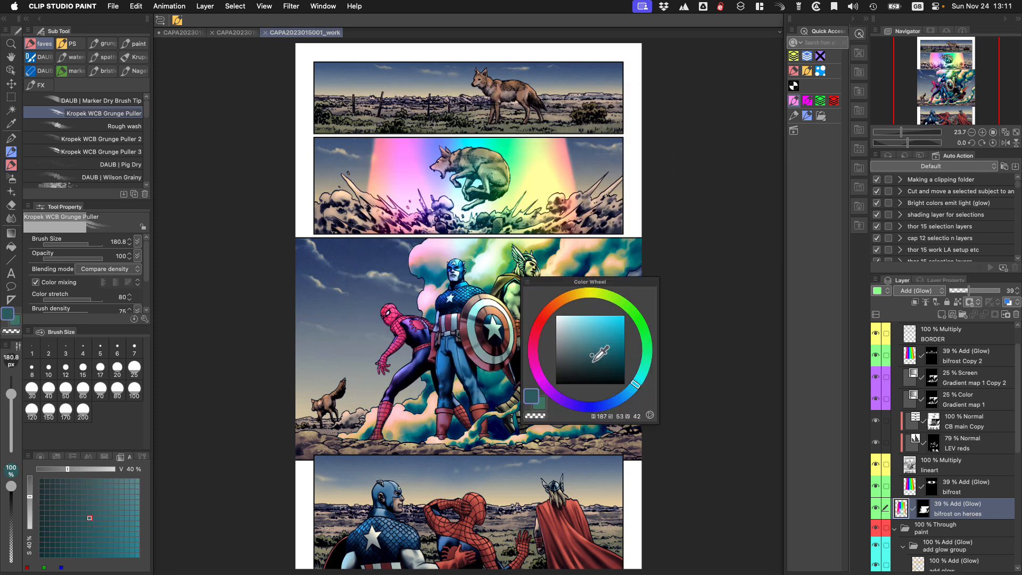
key(c)
key(c)
key(c)
key(c)
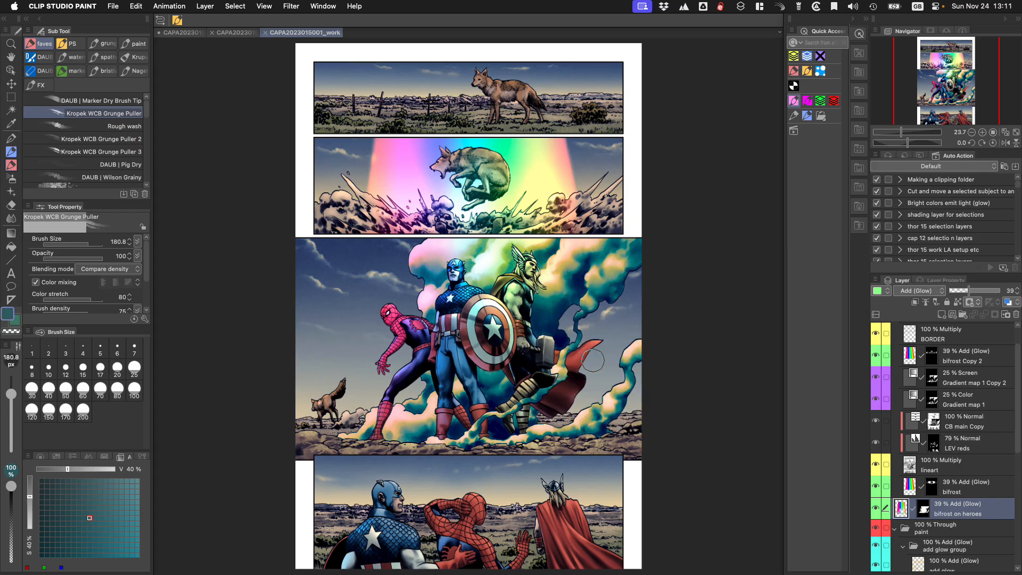
key(c)
key(c)
key(c)
Examine the pop-up palette shortcuts in Shortcut Settings, including the Color Wheel and Color Slider entries, leaving them as they are
click(62, 6)
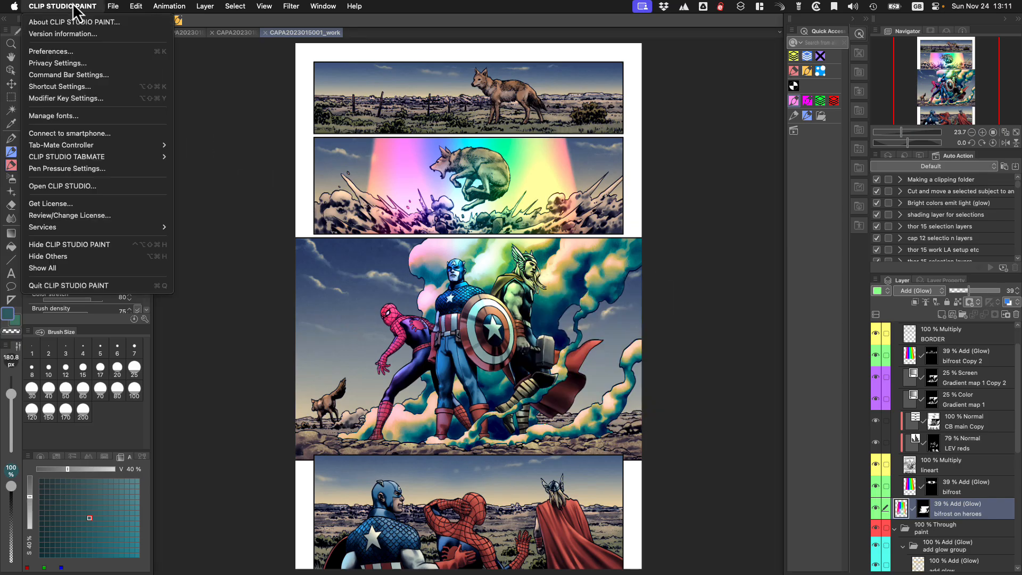
click(101, 87)
click(484, 120)
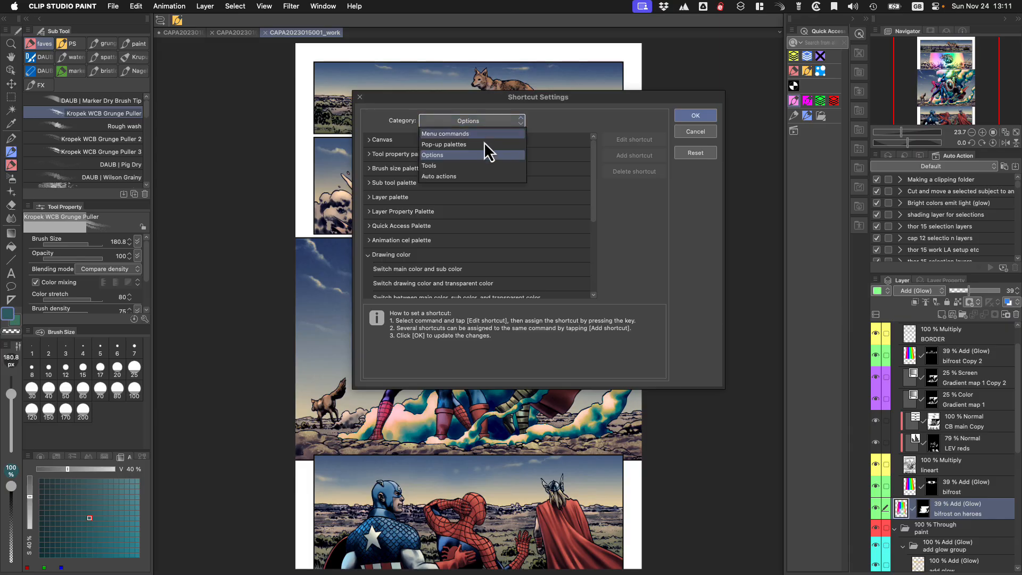
click(482, 145)
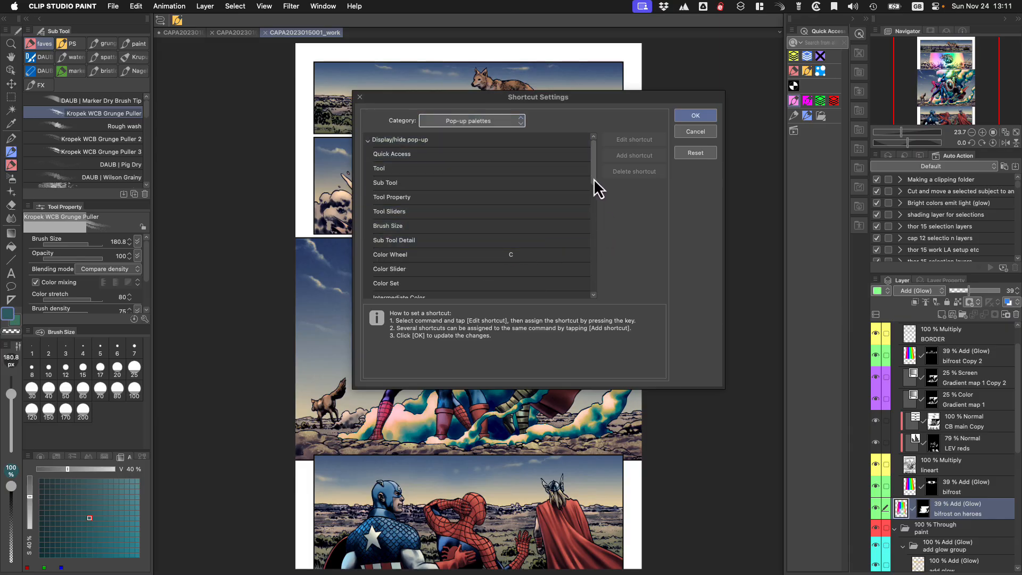
scroll(594, 176, down, 1)
click(407, 240)
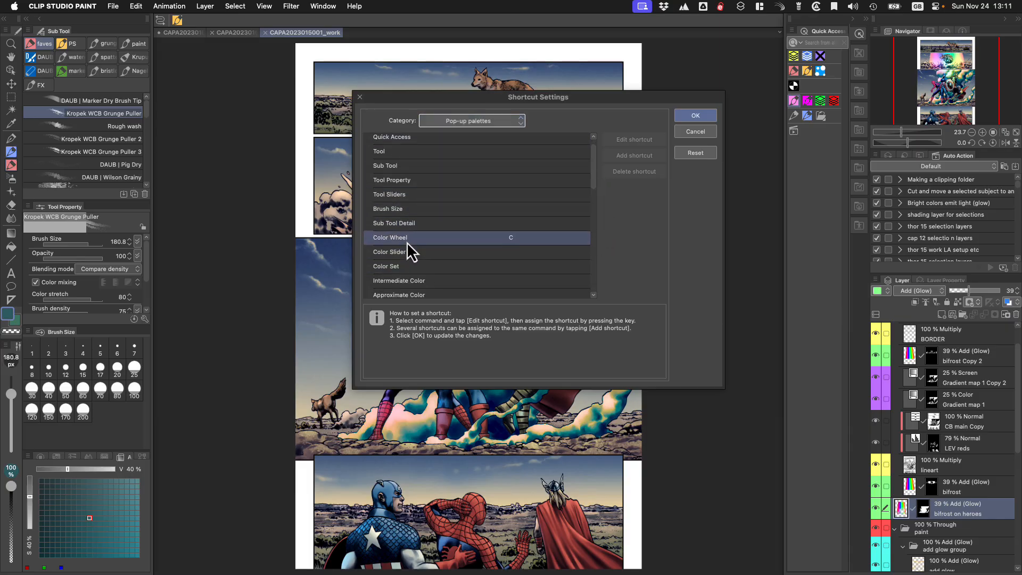
click(506, 252)
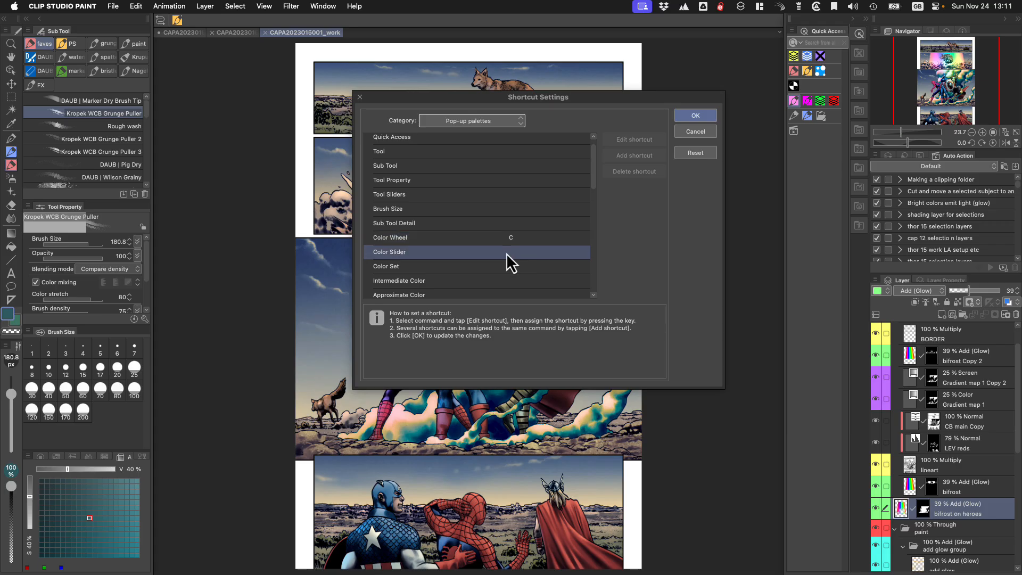
click(510, 249)
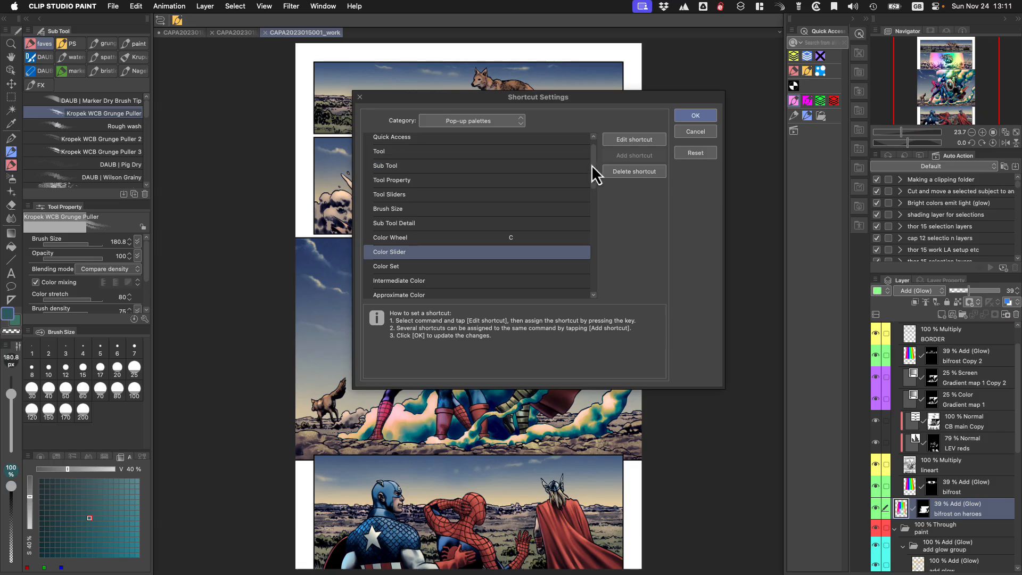
drag(592, 159, 589, 187)
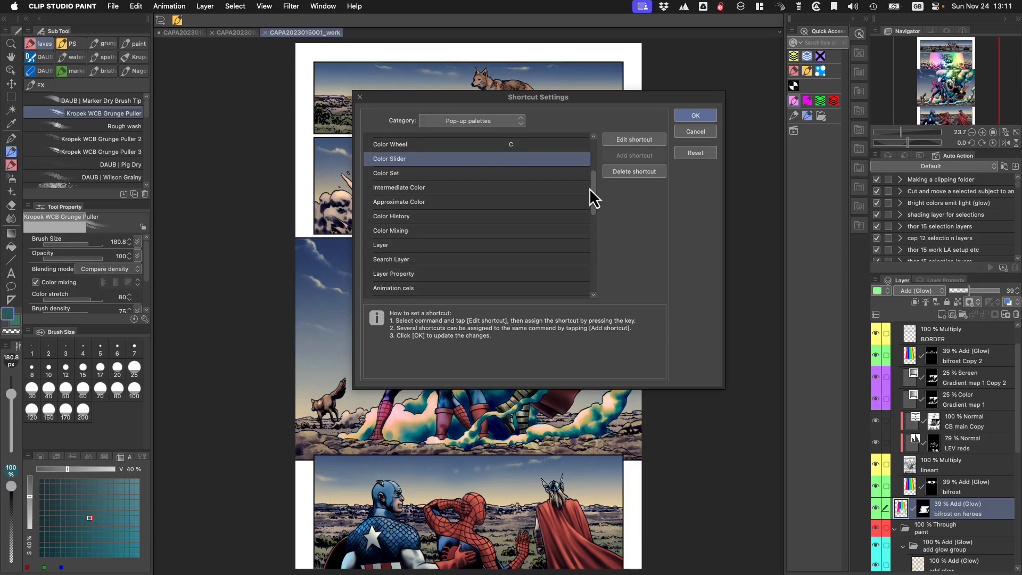
click(695, 132)
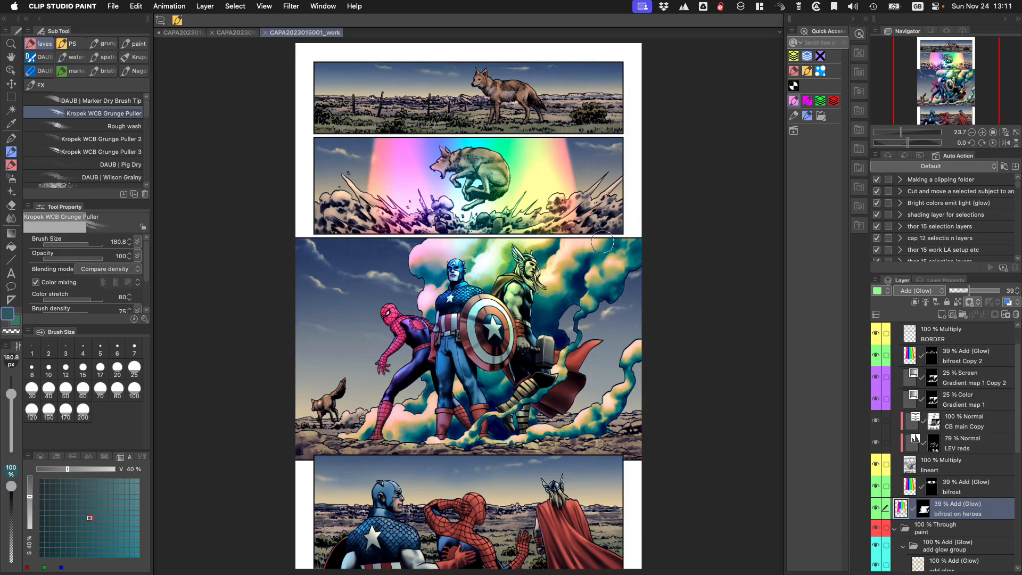
Bring up the pop-up Color Wheel over the artwork and pick a teal at HSV 187, 50, 45
key(c)
key(c)
key(c)
key(c)
key(c)
key(c)
key(c)
click(515, 269)
mouse_move(515, 270)
mouse_down()
mouse_move(506, 265)
mouse_move(498, 282)
mouse_up()
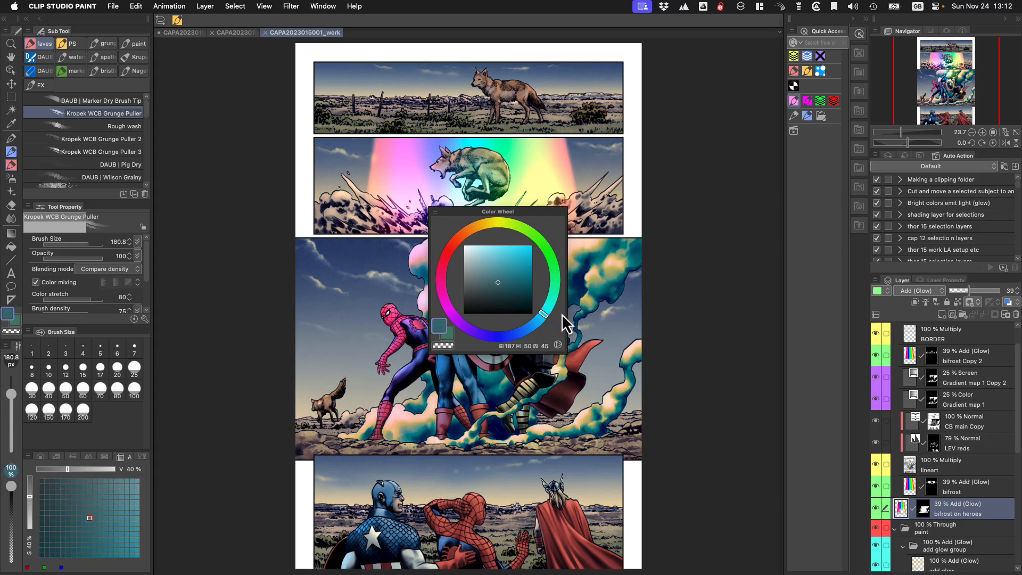
Switch the Color Wheel between its HLS triangle and HSV square, and pick a teal at HSV 187, 55, 55
click(558, 344)
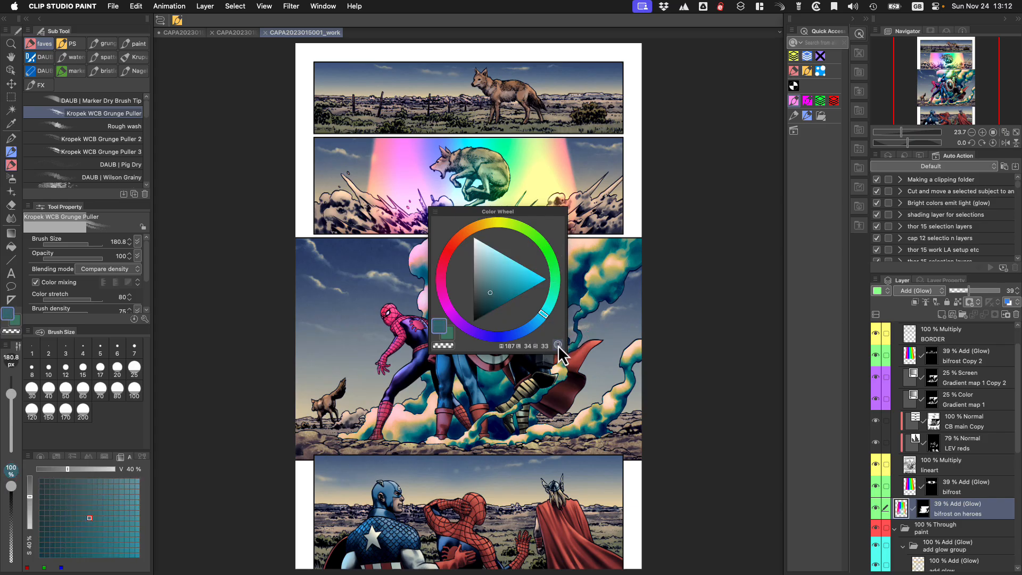
click(558, 344)
click(558, 345)
click(557, 344)
click(558, 344)
click(557, 344)
mouse_move(498, 281)
mouse_down()
mouse_move(511, 264)
mouse_move(501, 275)
mouse_up()
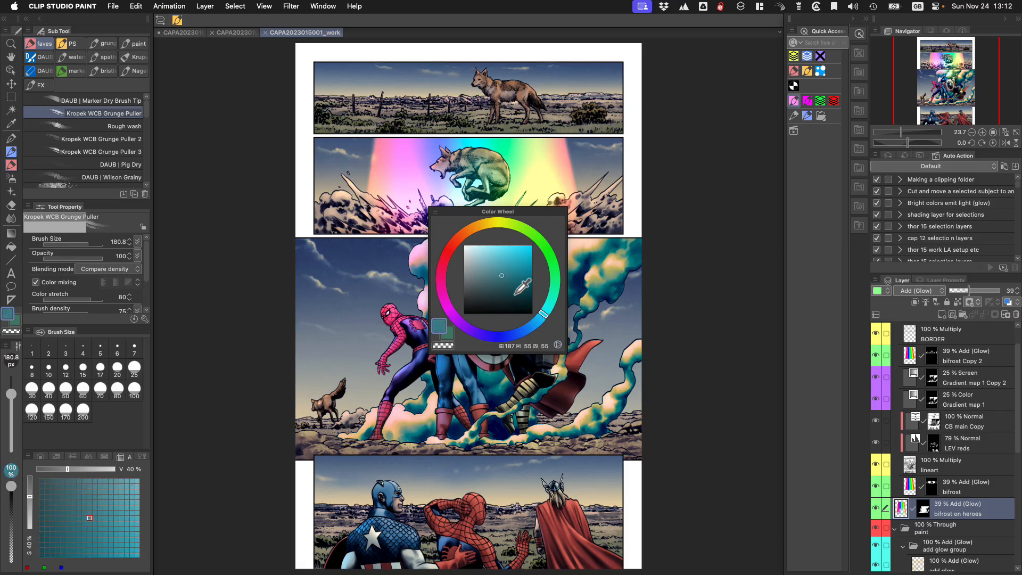
Reopen the pop-up Color Wheel, show its color space options, and switch it from HSV to HLS
key(Escape)
key(F1)
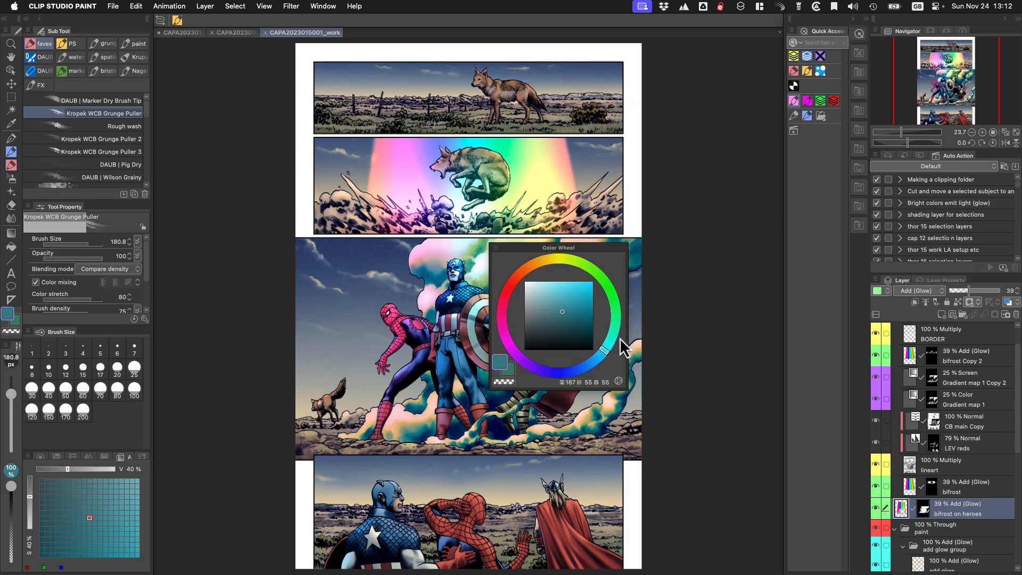
click(496, 248)
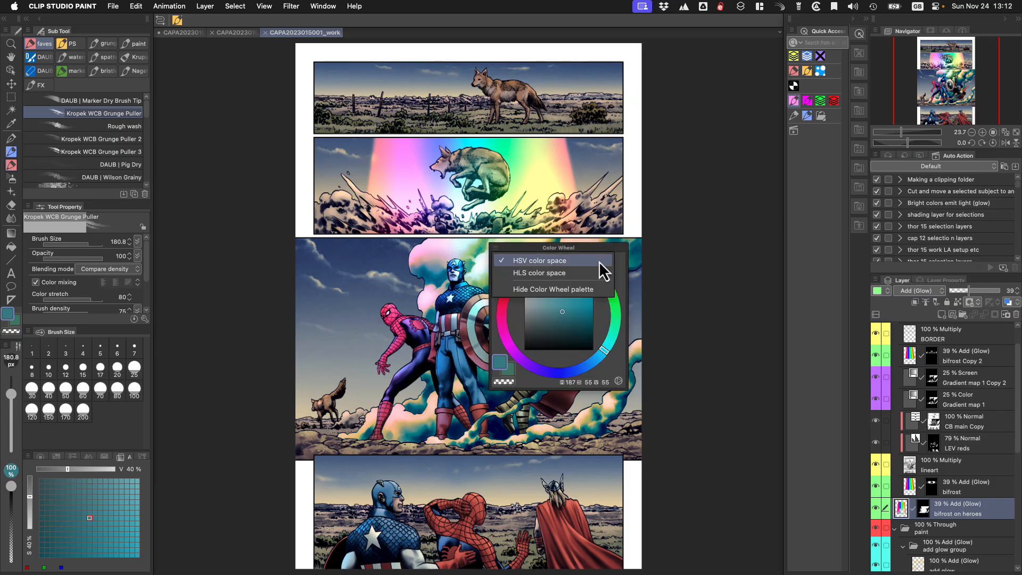
click(591, 282)
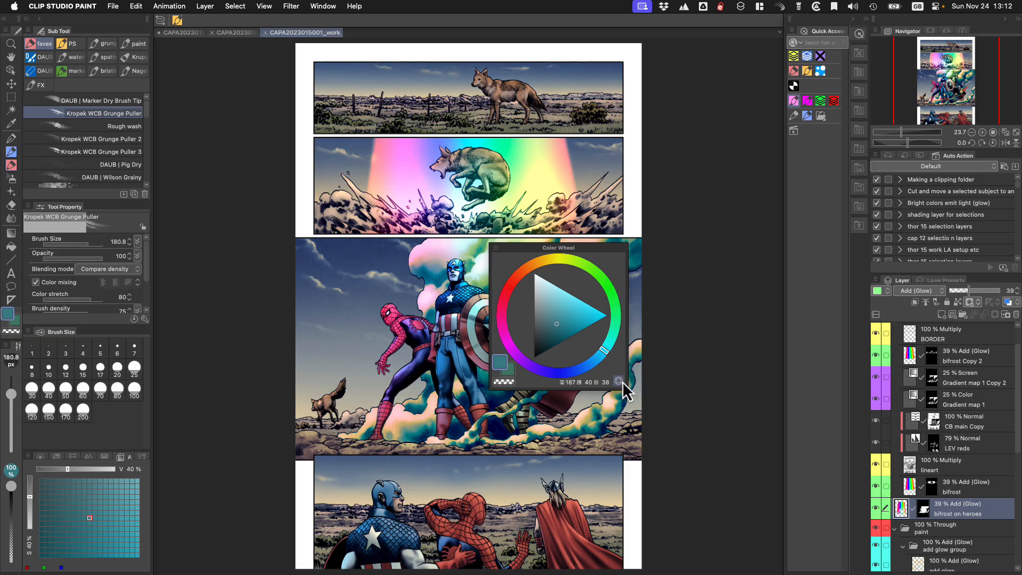
Toggle the pop-up Color Wheel at different canvas spots and darken the teal to HSV 187, 48, 40
key(c)
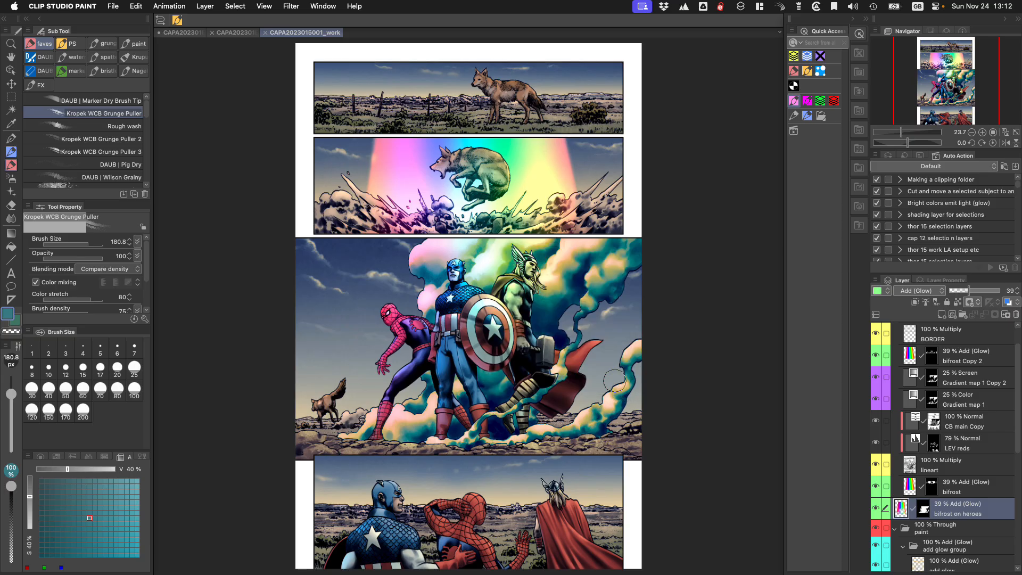
key(c)
key(c)
key(c)
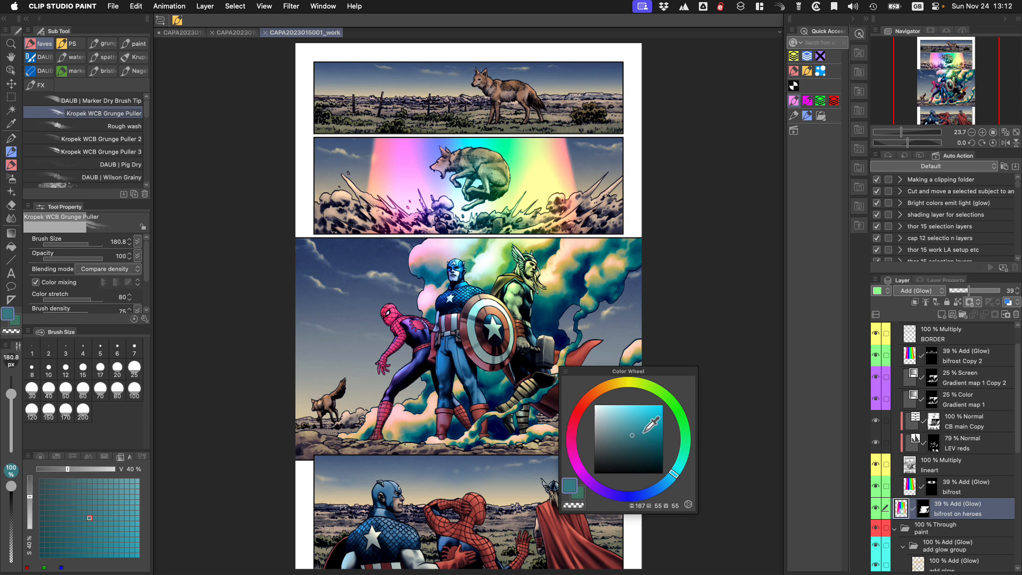
key(c)
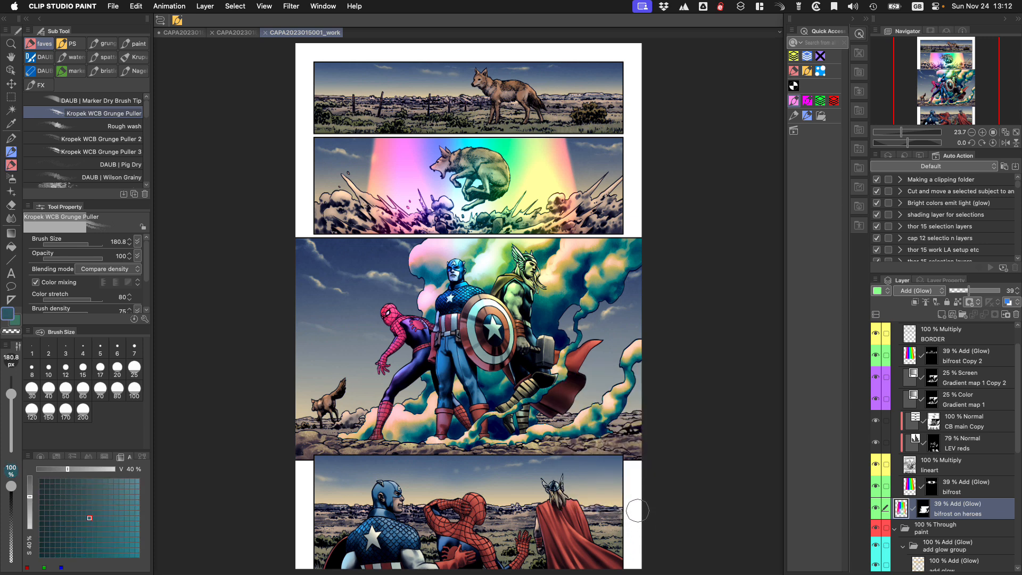
Select the BORDER layer, test a vertical teal brush stroke in the white margin beside the last comic panel, and undo it
mouse_move(637, 511)
mouse_down()
mouse_move(638, 497)
mouse_move(634, 521)
mouse_up()
click(966, 333)
drag(636, 479, 636, 527)
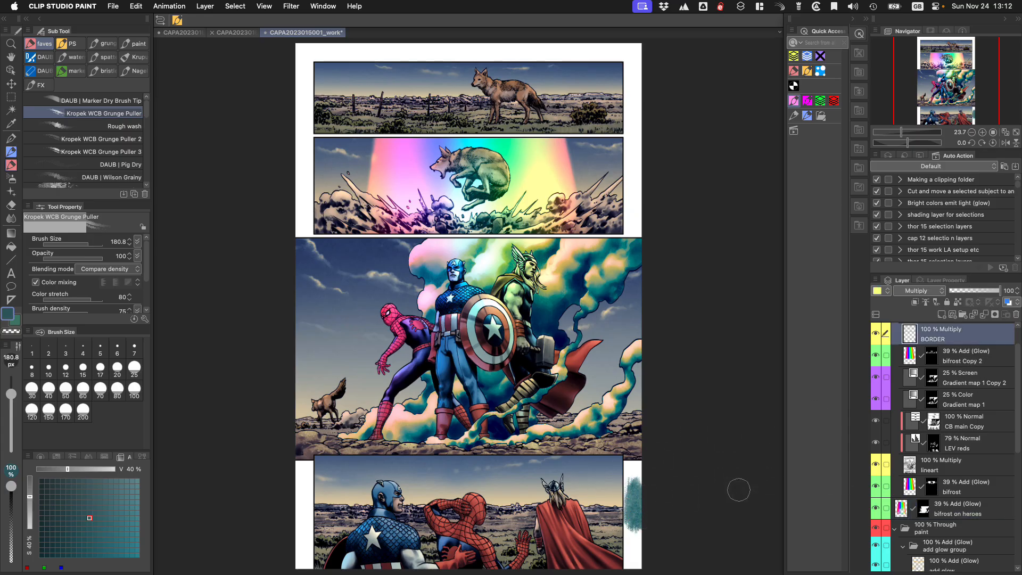
key(super+z)
Choose a muted red at HSV 351, 38, 51 with the pop-up Color Wheel
key(c)
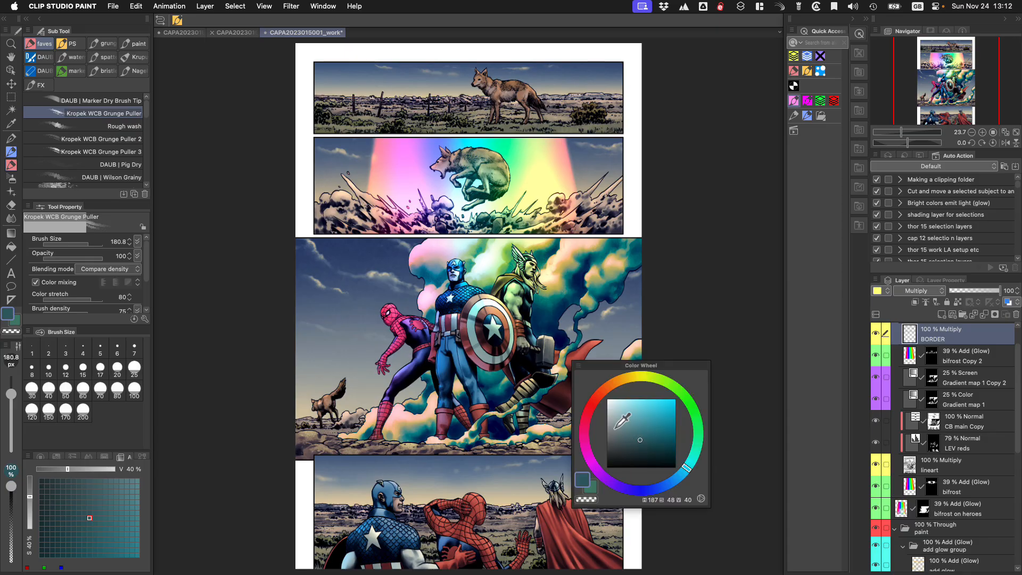
drag(630, 427, 632, 432)
drag(598, 395, 587, 412)
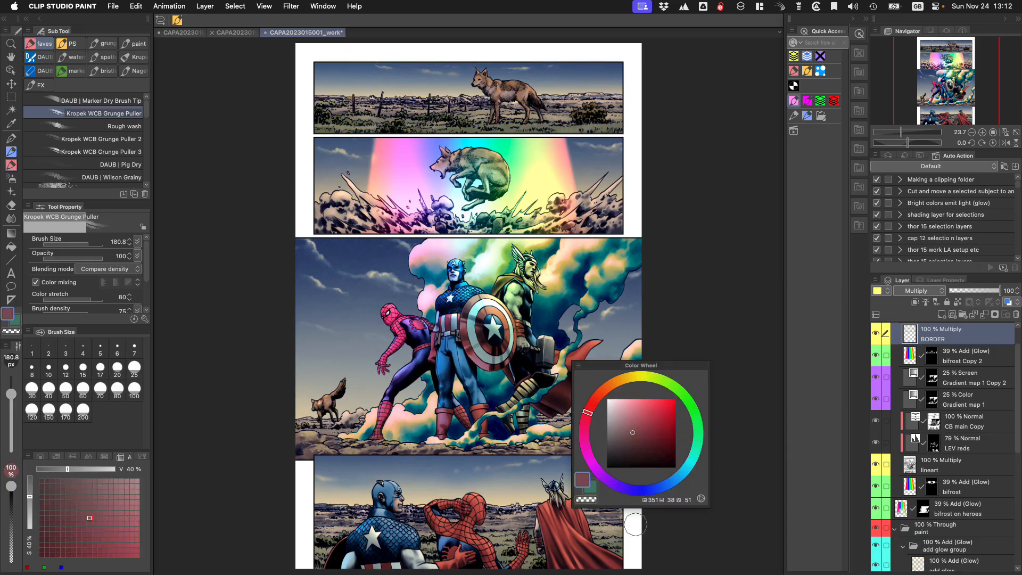
Test a muted red vertical brush stroke in the white margin beside the last comic panel and undo it
mouse_move(634, 525)
mouse_down()
mouse_move(639, 503)
mouse_move(633, 548)
mouse_move(638, 484)
mouse_move(642, 525)
mouse_up()
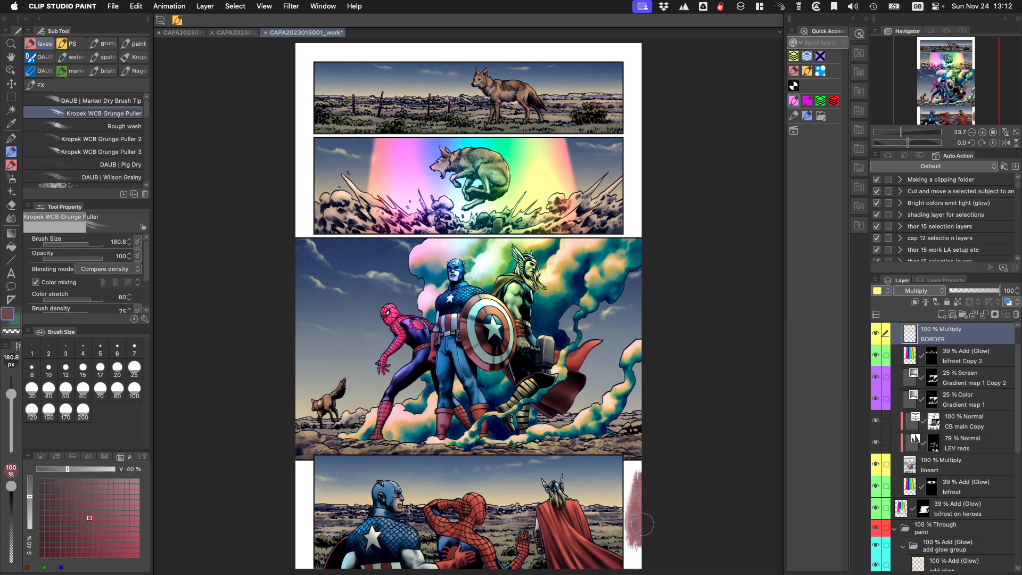
key(super+z)
key(super+z)
key(super+z)
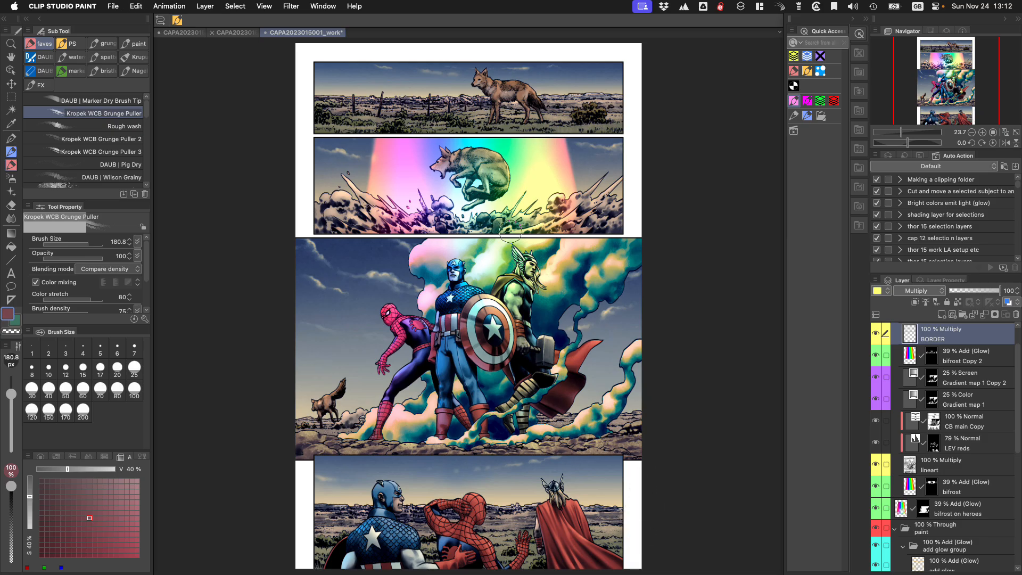
Review the shortcut settings for menu commands and tools, including the Brush tool's faves and PS groups, and cancel
click(81, 7)
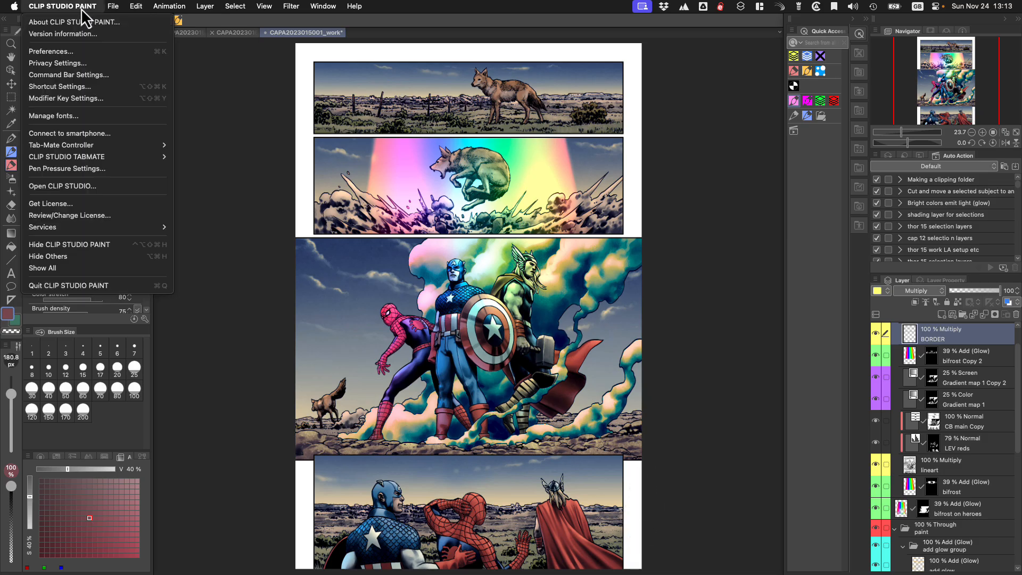
click(112, 86)
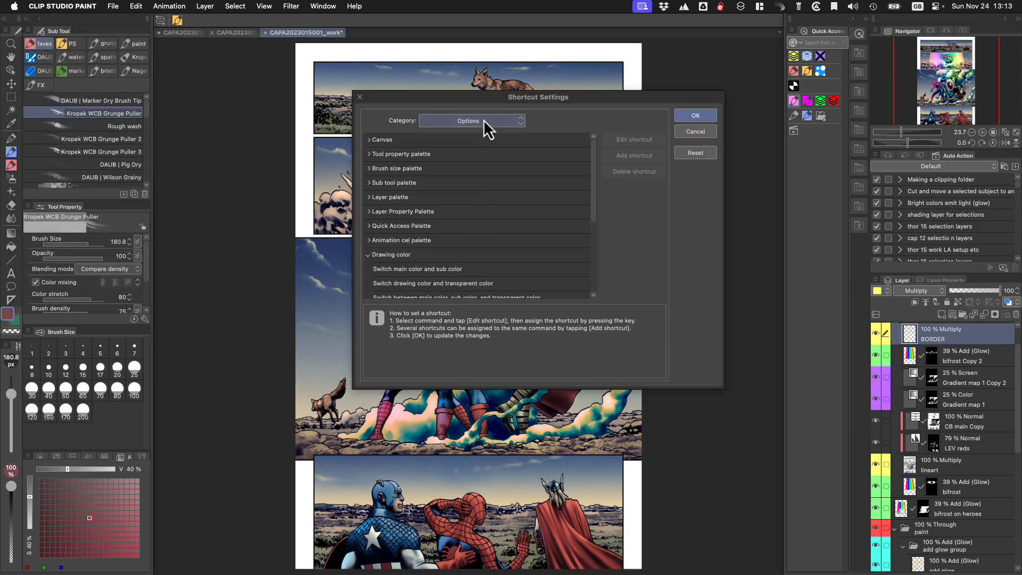
click(483, 120)
click(472, 134)
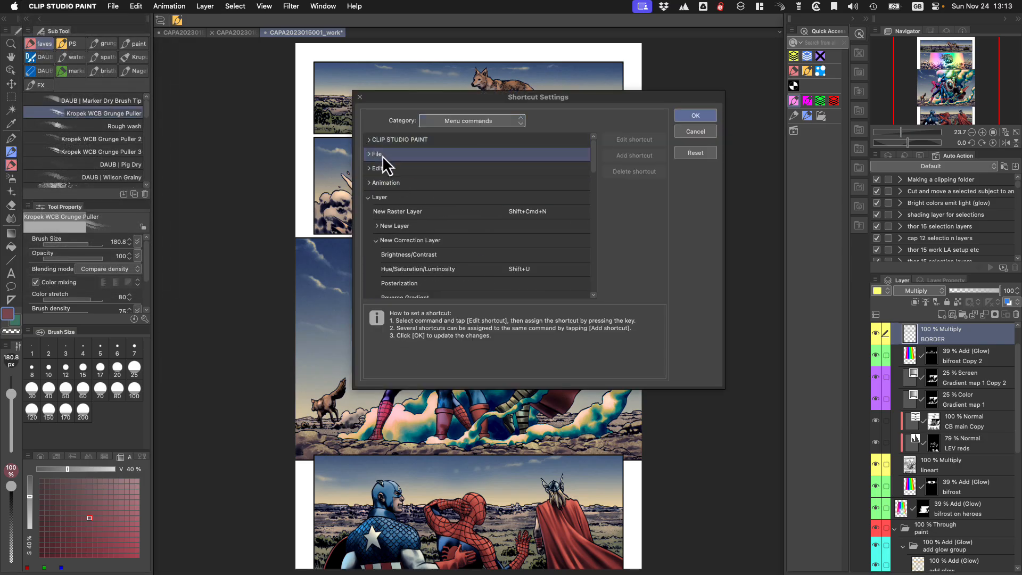
click(461, 122)
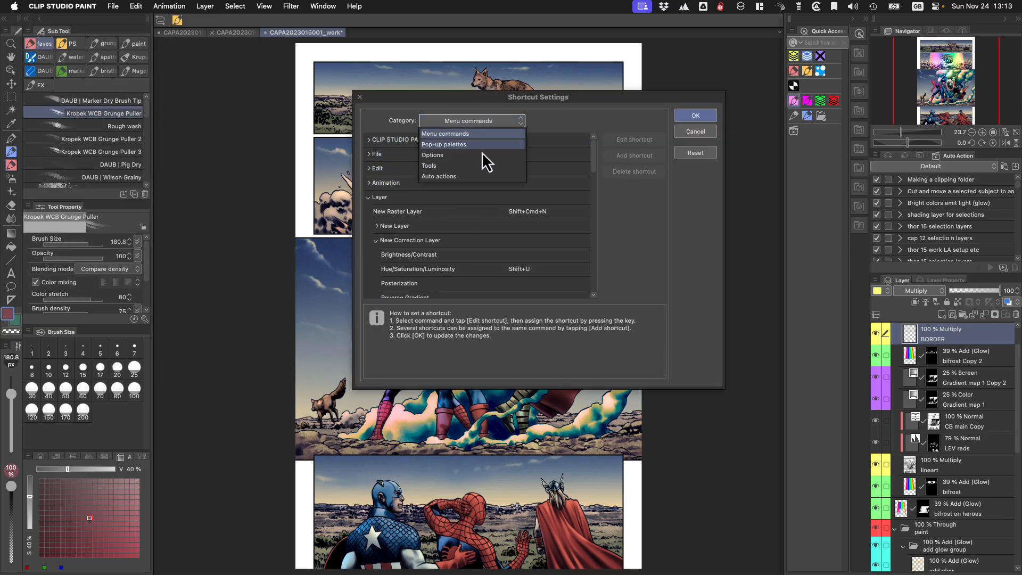
click(456, 165)
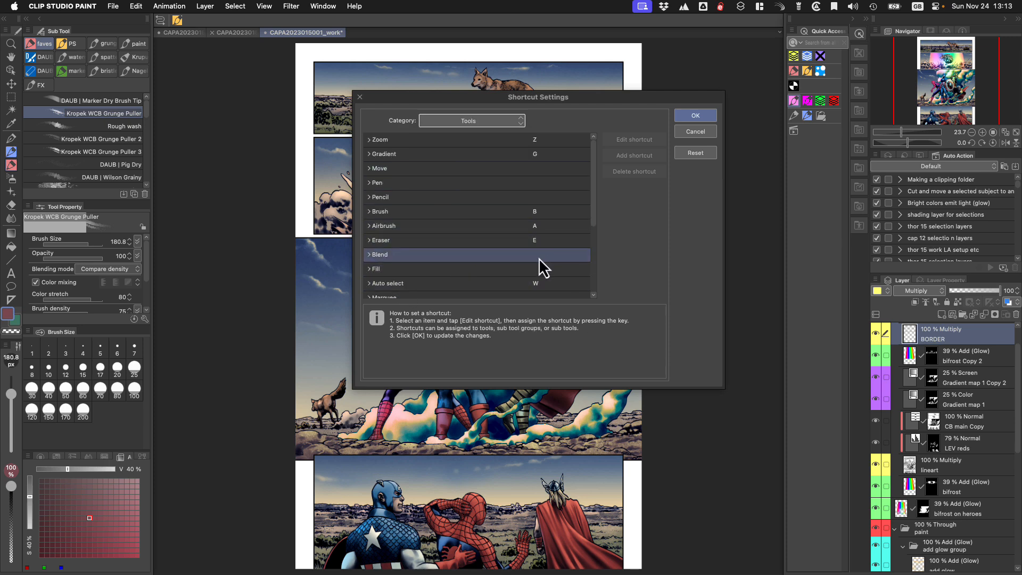
click(368, 210)
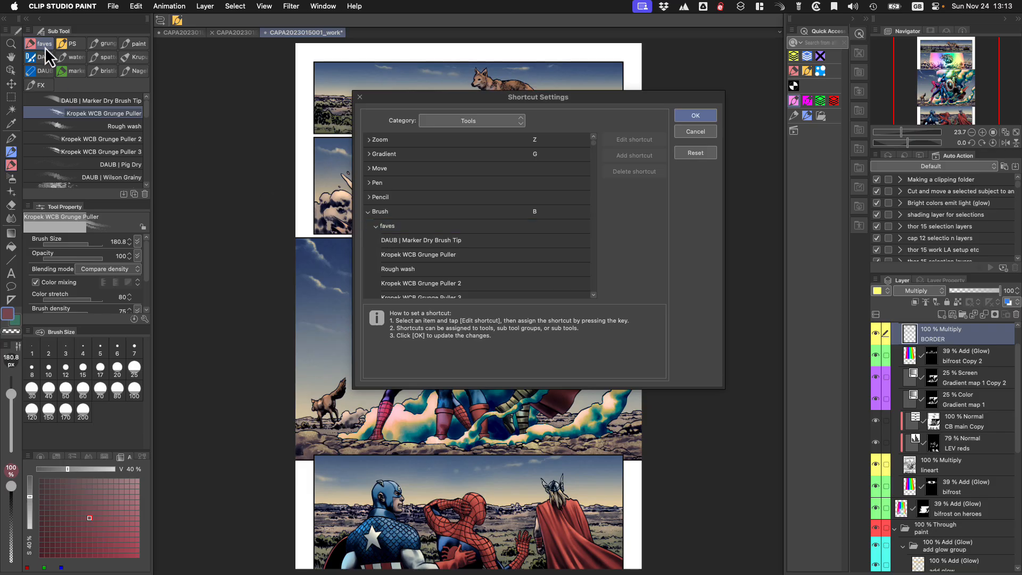
click(376, 225)
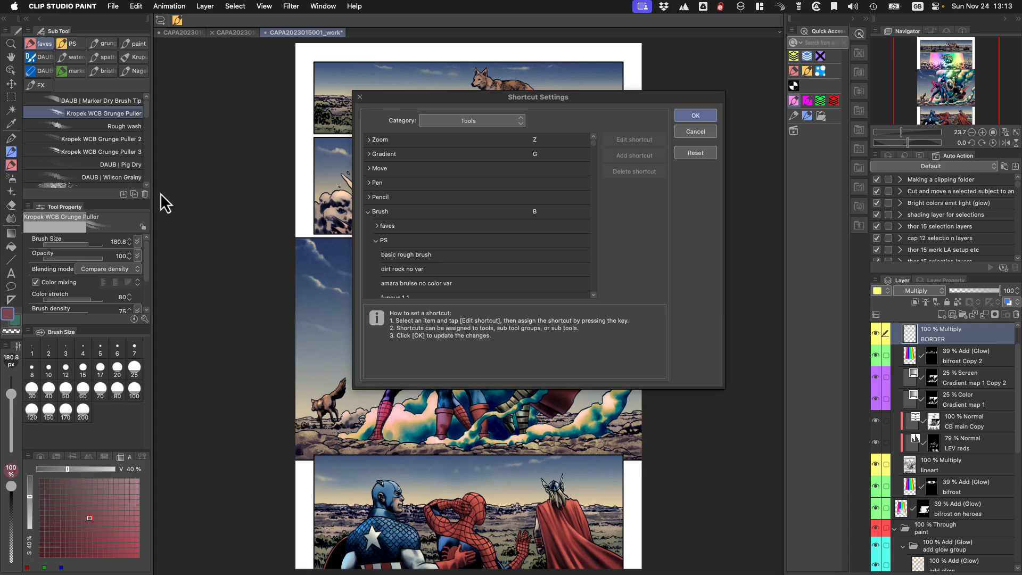
click(696, 131)
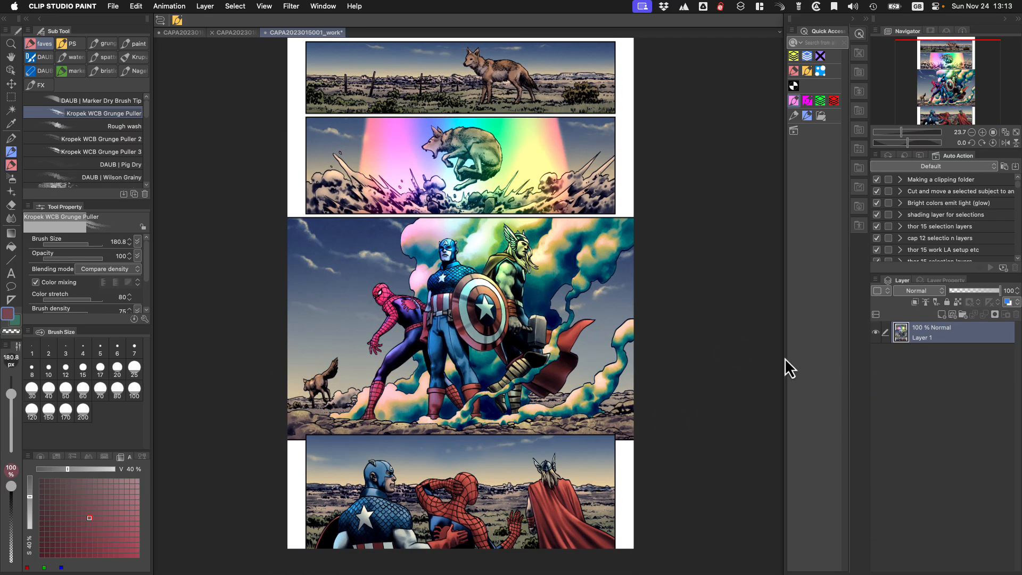
click(237, 33)
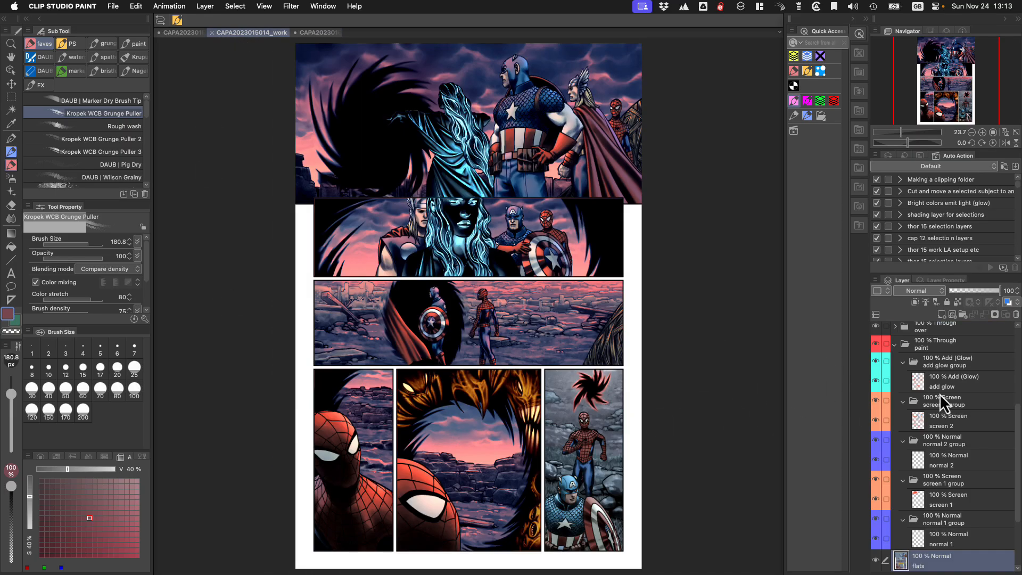
key(shift+super+e)
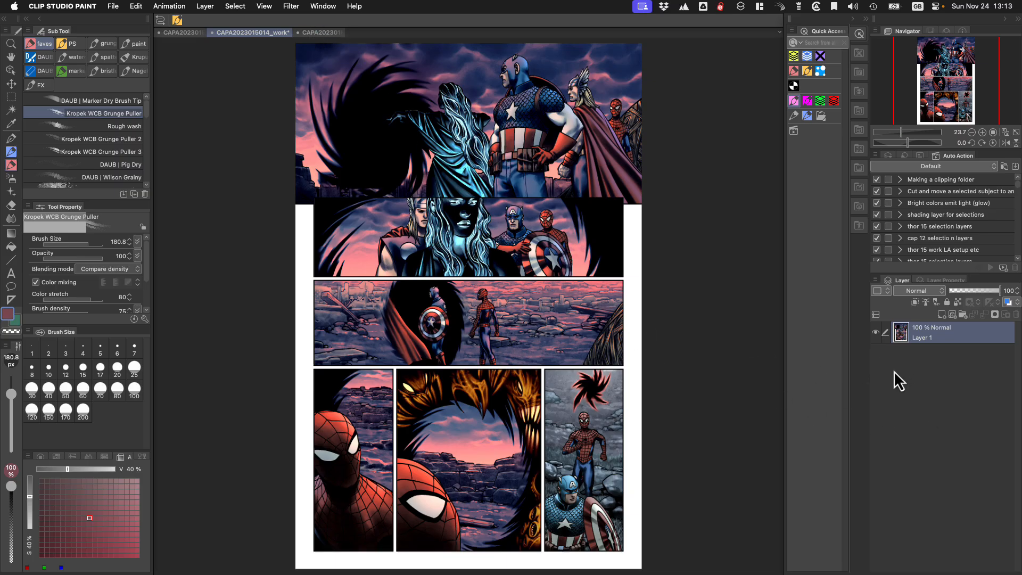
Duplicate the merged layer and undo the duplication
right_click(956, 334)
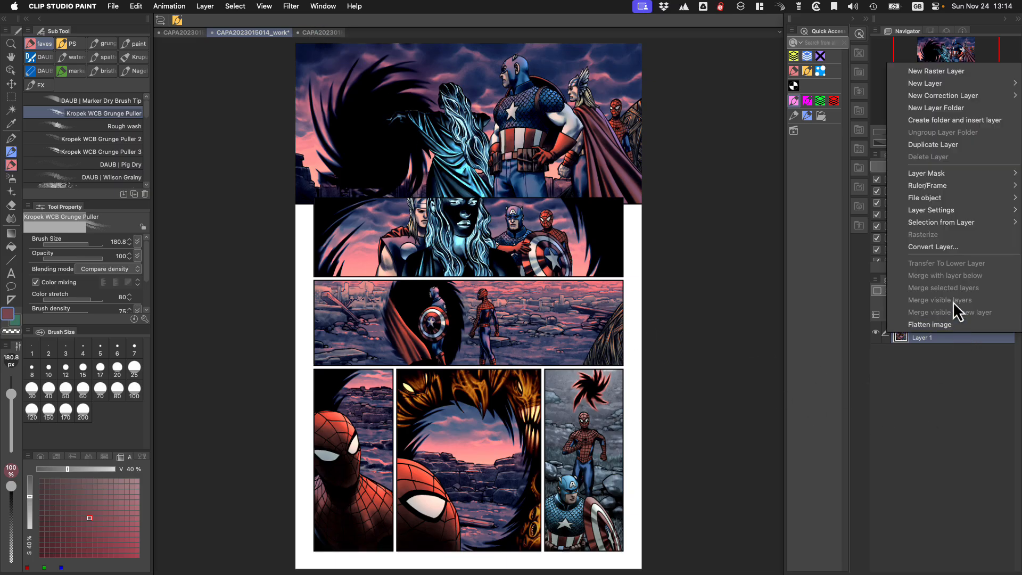
click(958, 146)
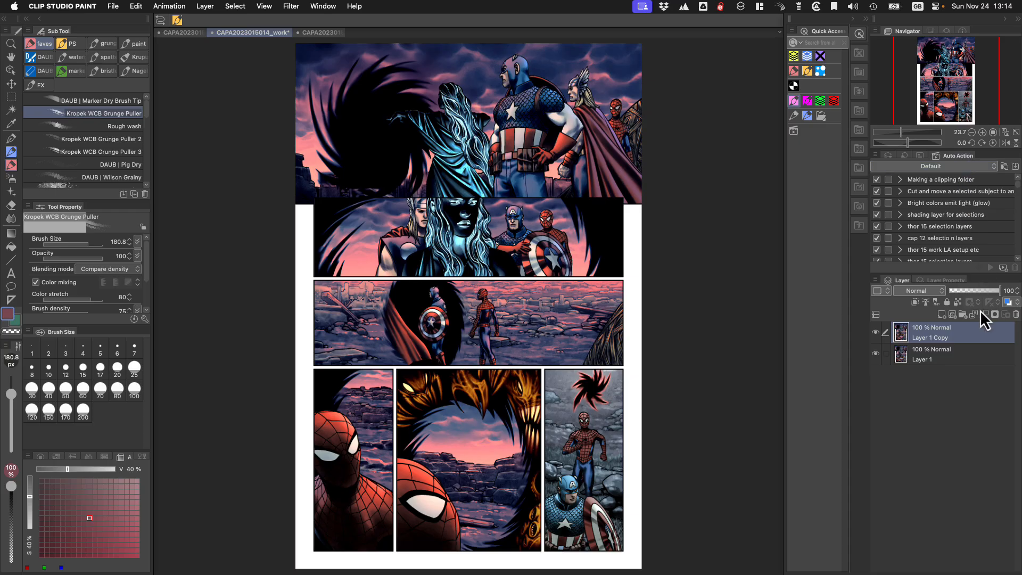
key(super+z)
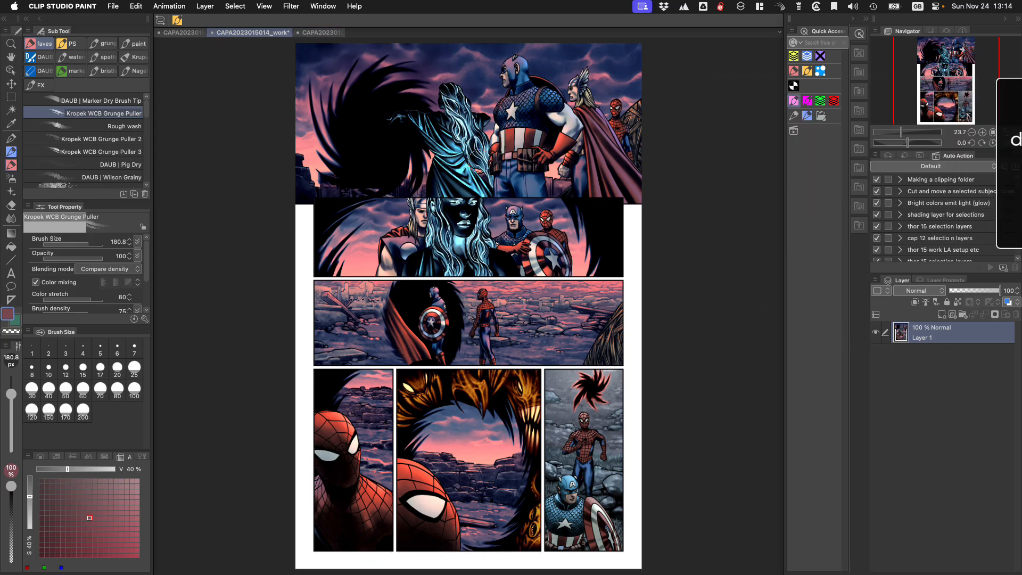
click(322, 33)
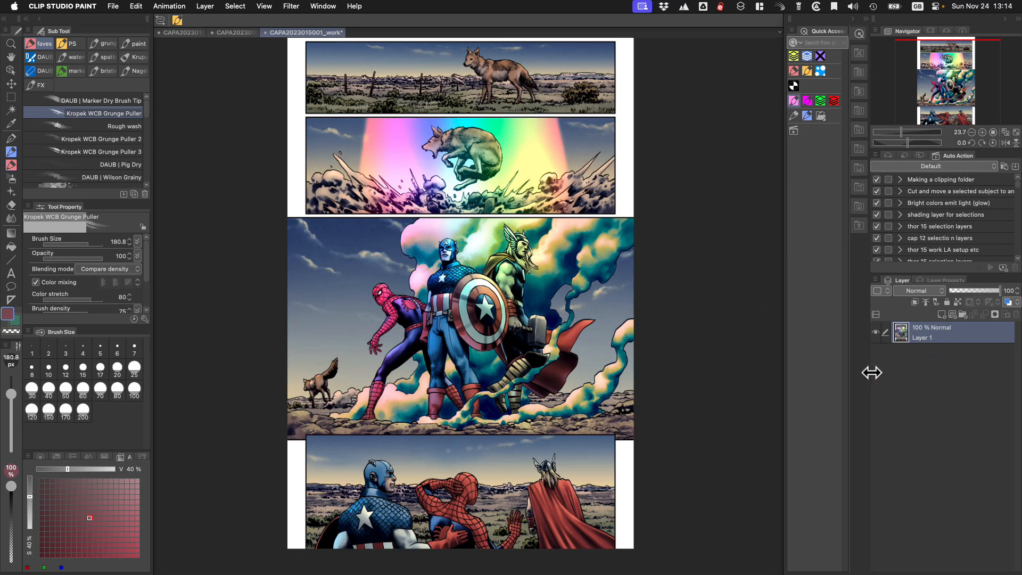
key(super+v)
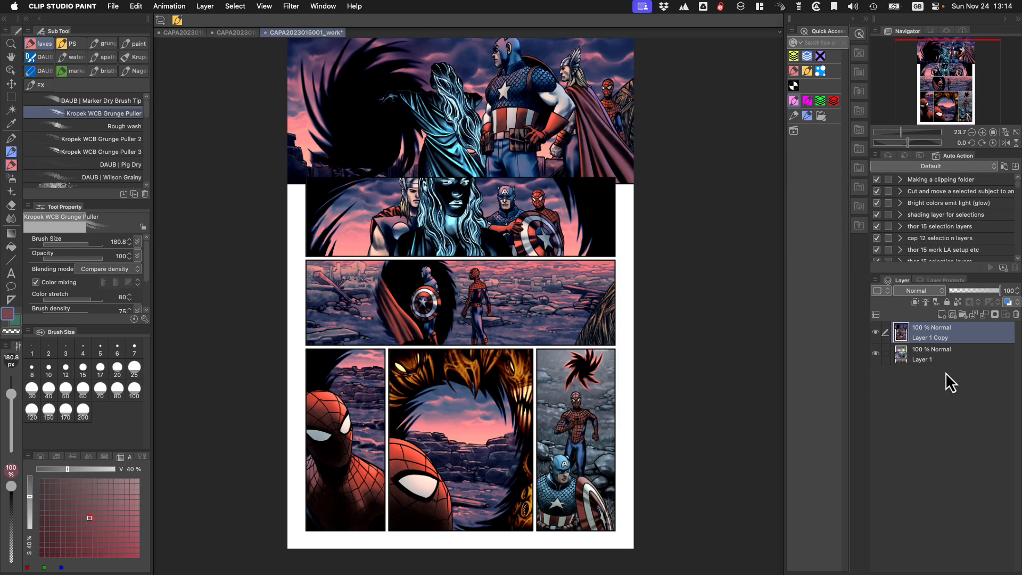
click(875, 334)
click(875, 337)
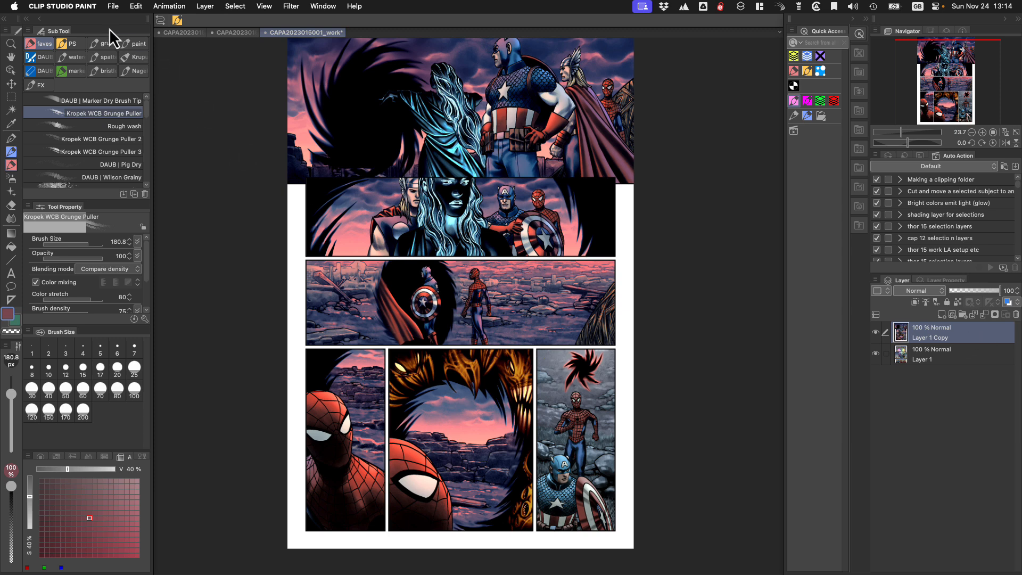
click(111, 6)
mouse_move(221, 198)
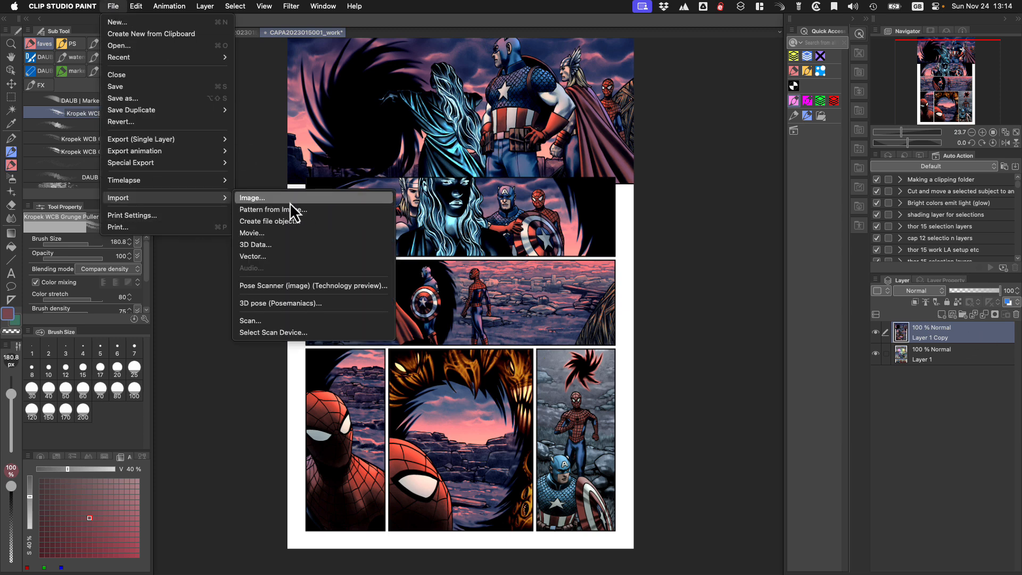
click(693, 184)
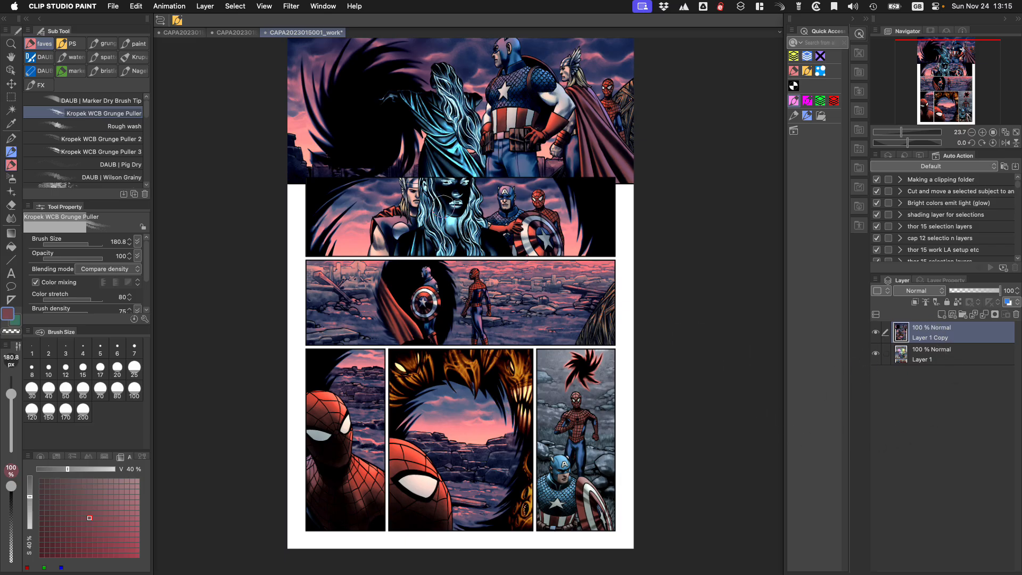
click(177, 31)
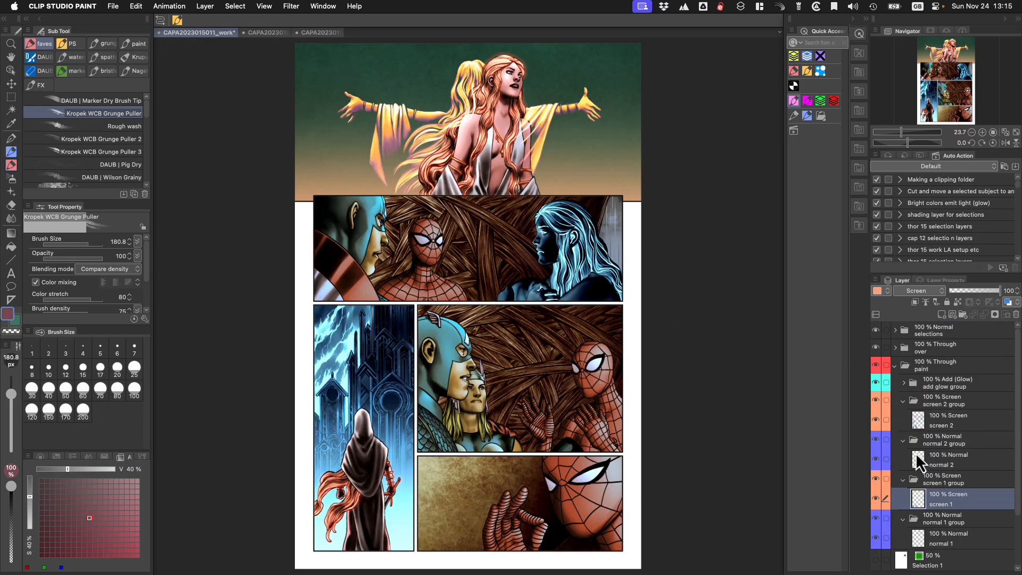
click(971, 363)
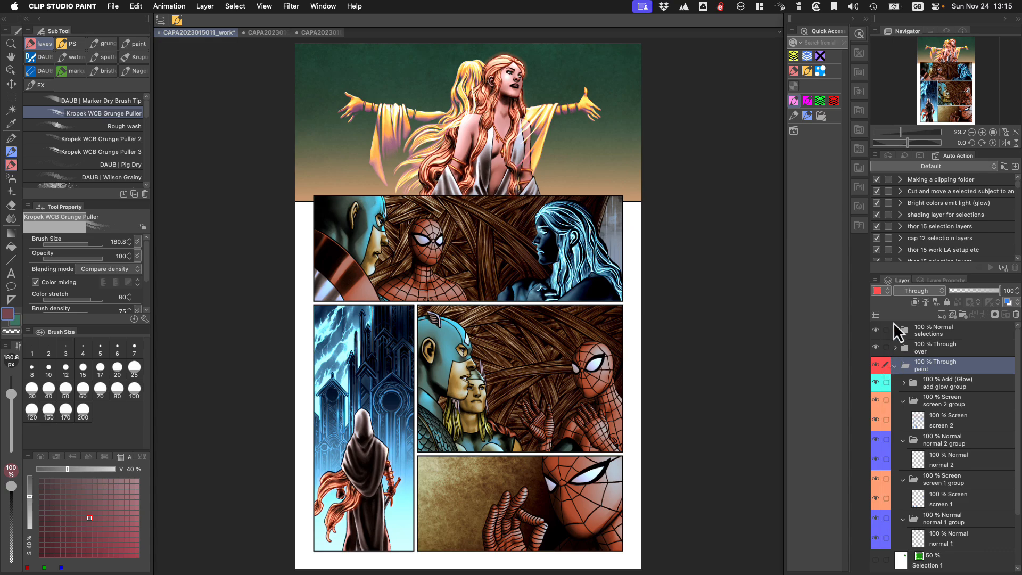
click(886, 290)
click(886, 290)
Review the profile and rendering intent in the color profile preview settings and accept them
click(264, 6)
mouse_move(397, 426)
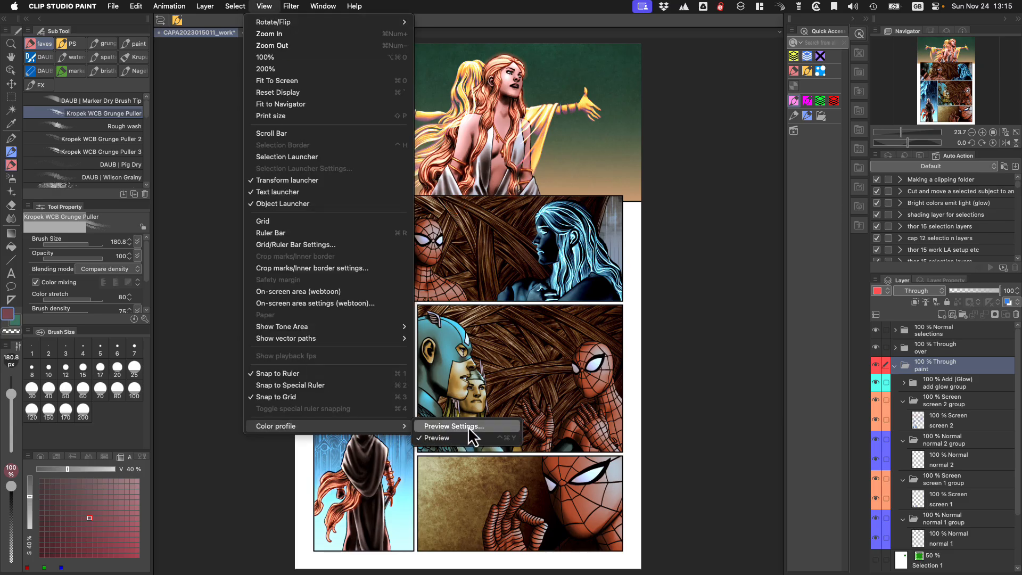
click(468, 435)
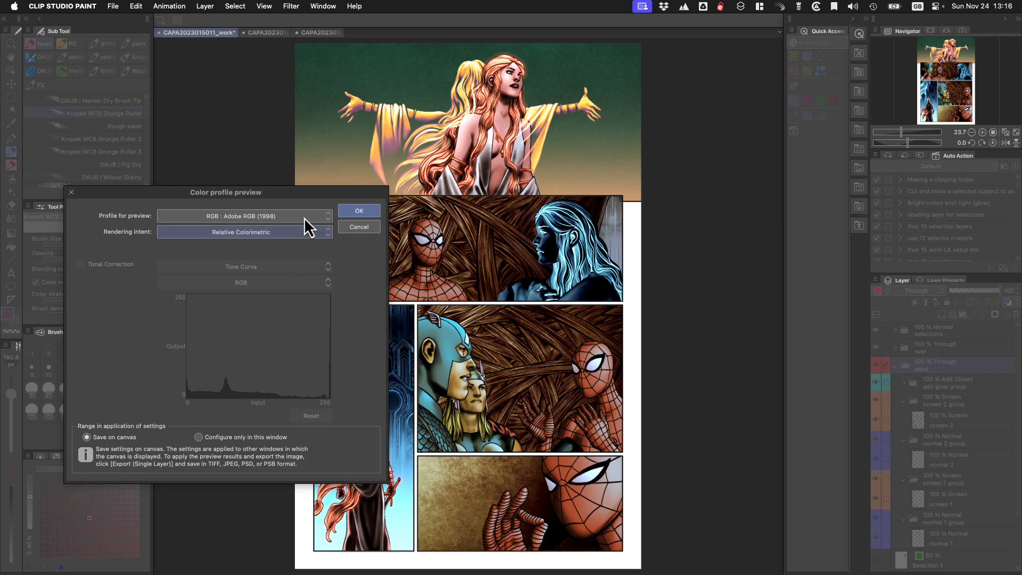
click(365, 214)
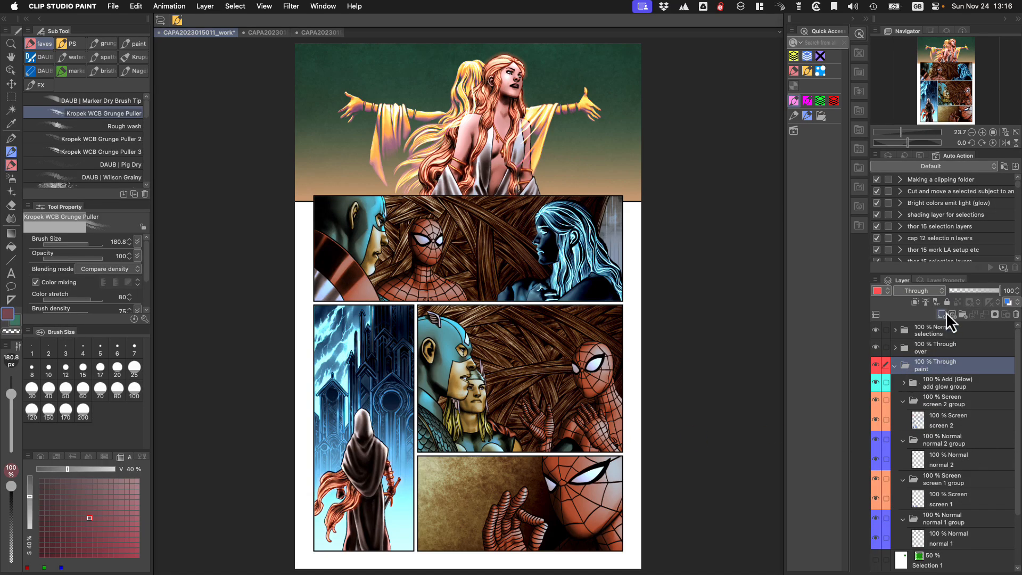
Toggle the two-pane layer list on and off, and leave the layers displayed in two panes
click(875, 314)
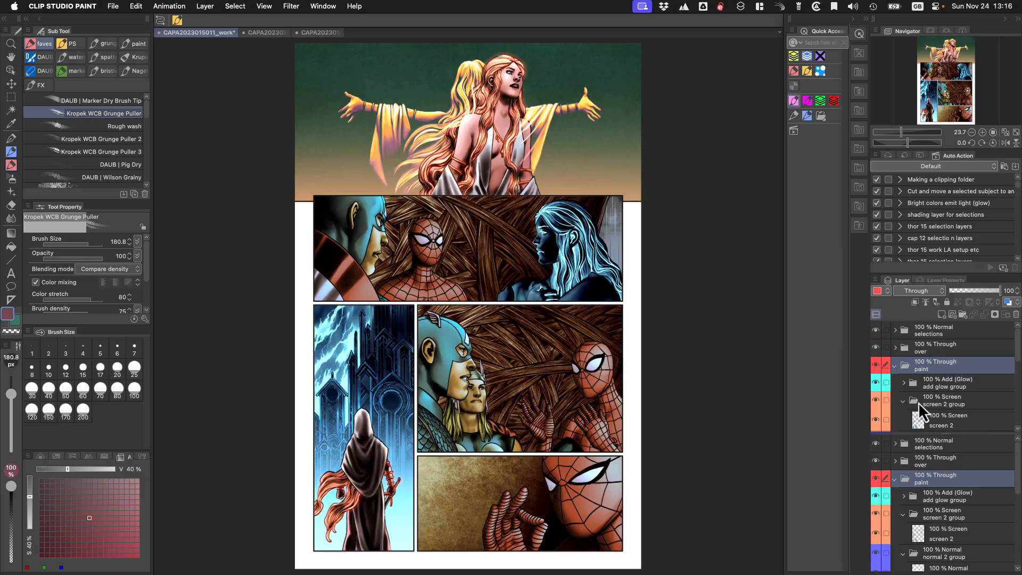
click(877, 315)
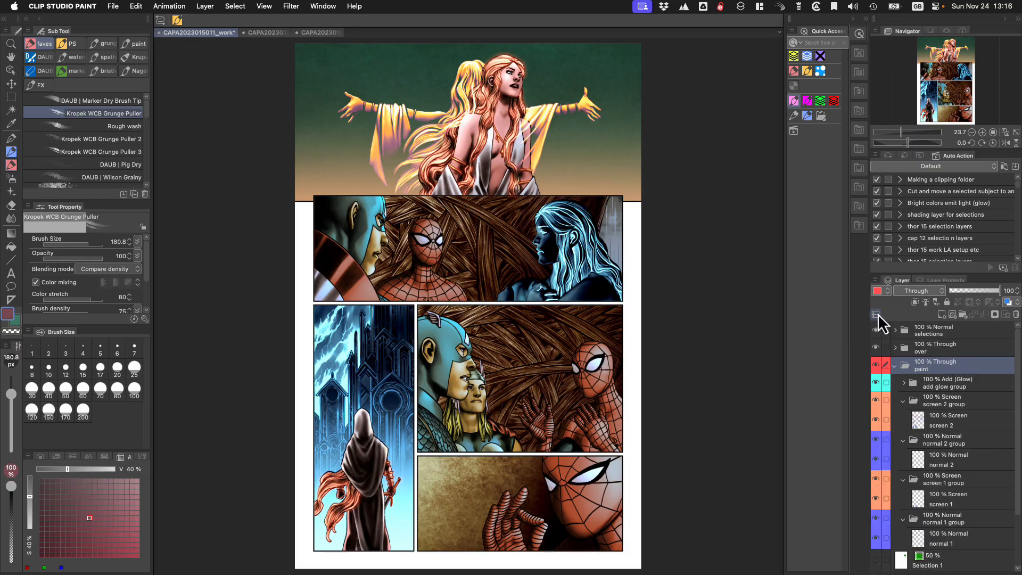
click(877, 314)
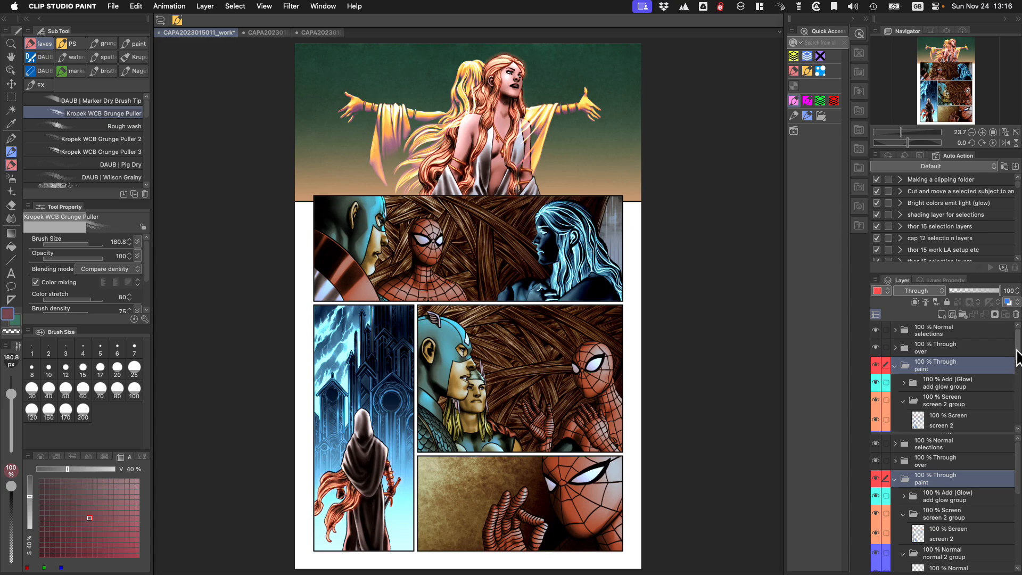
Expand the selections folder and select the screen 2 layer from the second layer pane
click(895, 330)
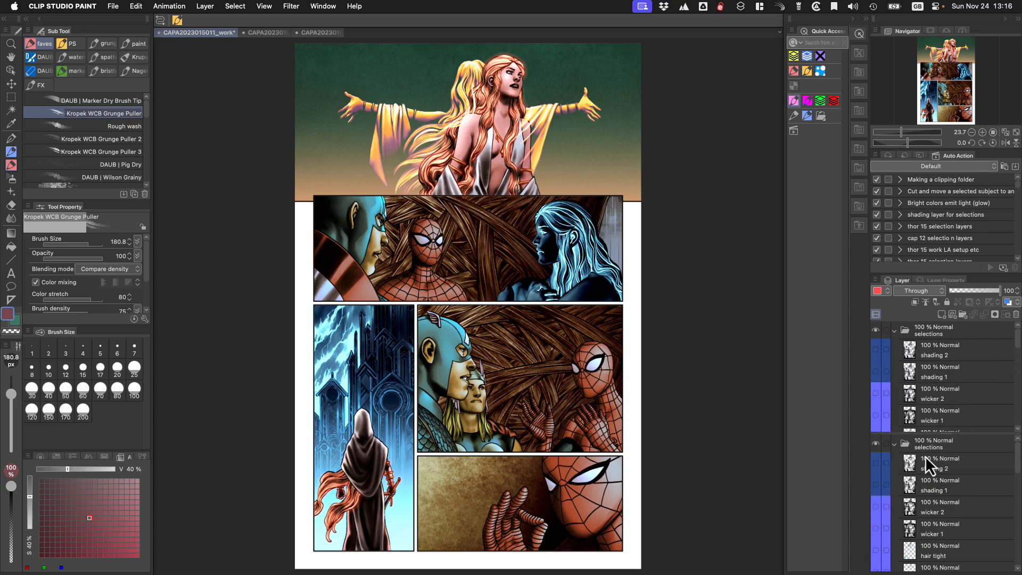
drag(1017, 459, 1014, 514)
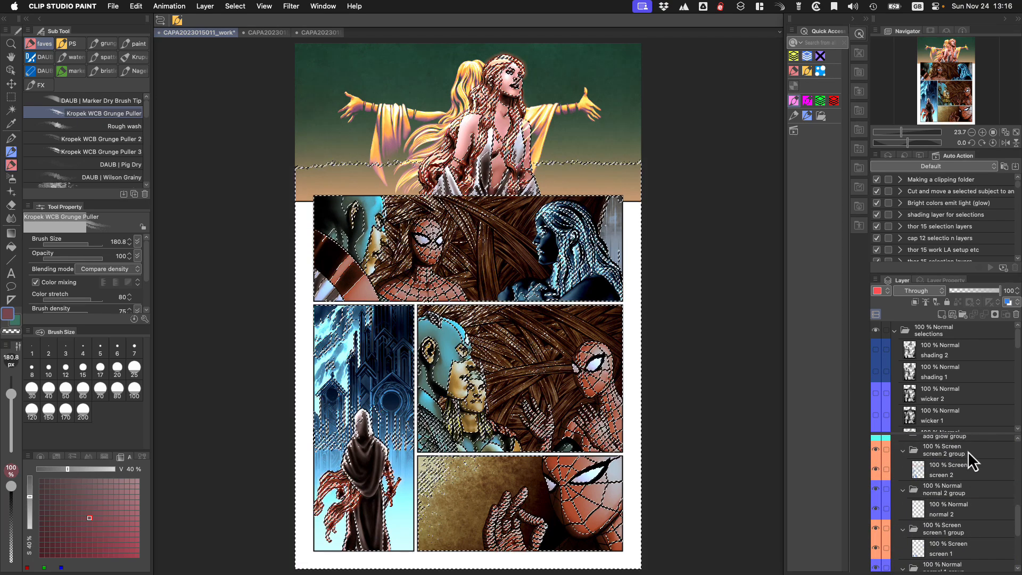
click(958, 470)
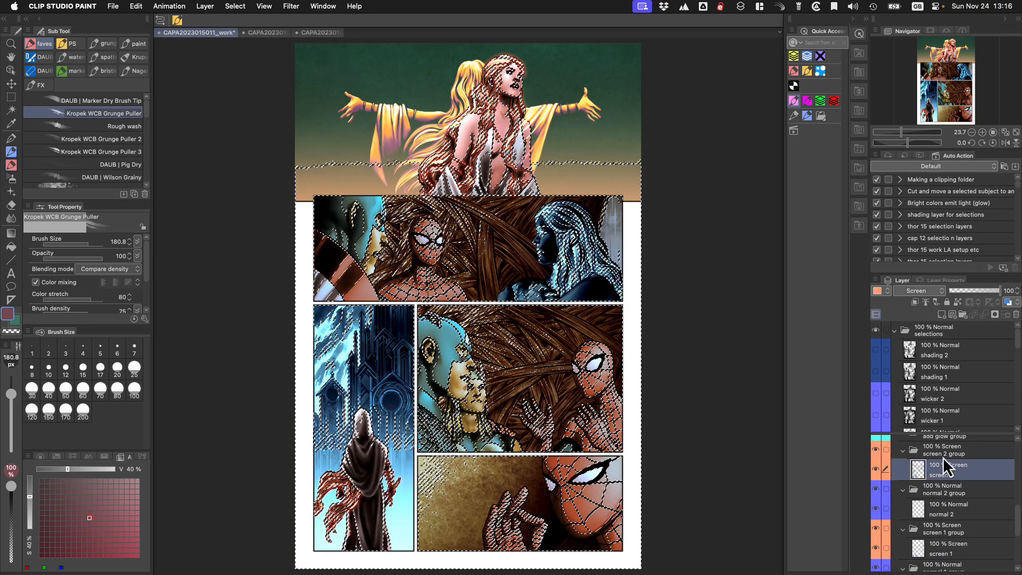
Select the shading 2 and shading 1 layers in turn, clear the active selection, and collapse the selections folder
click(966, 350)
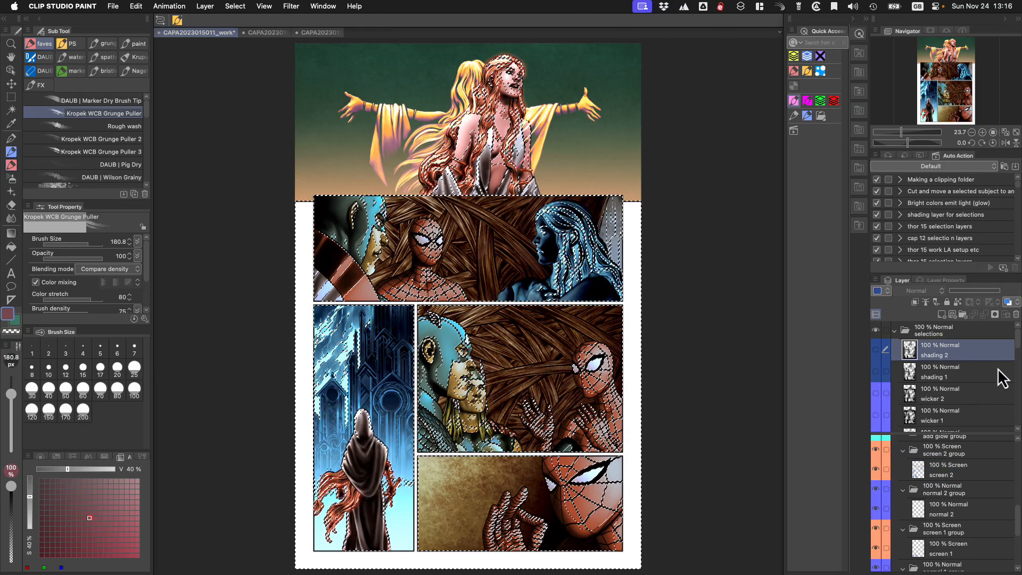
click(953, 371)
key(ctrl+d)
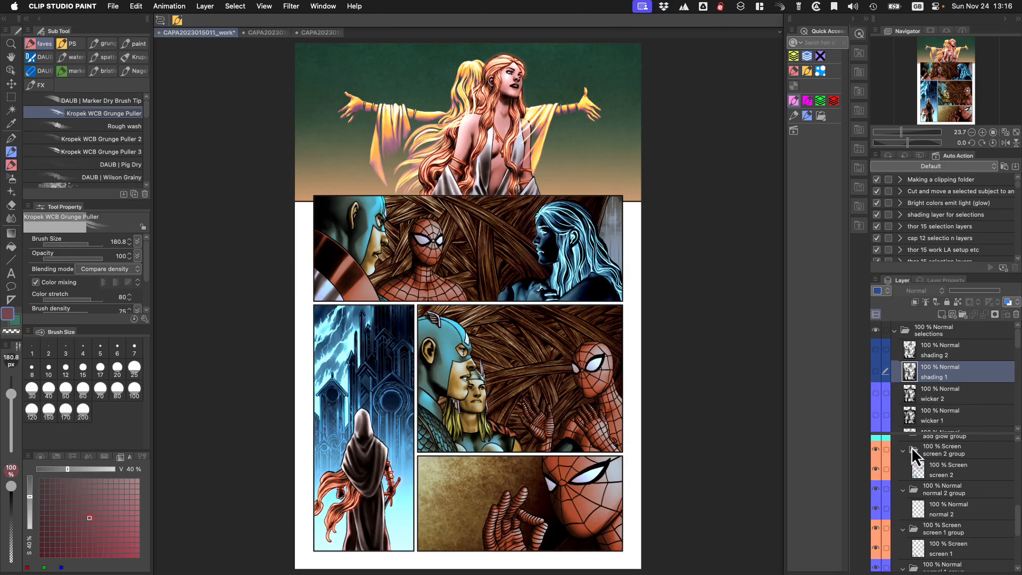
click(894, 329)
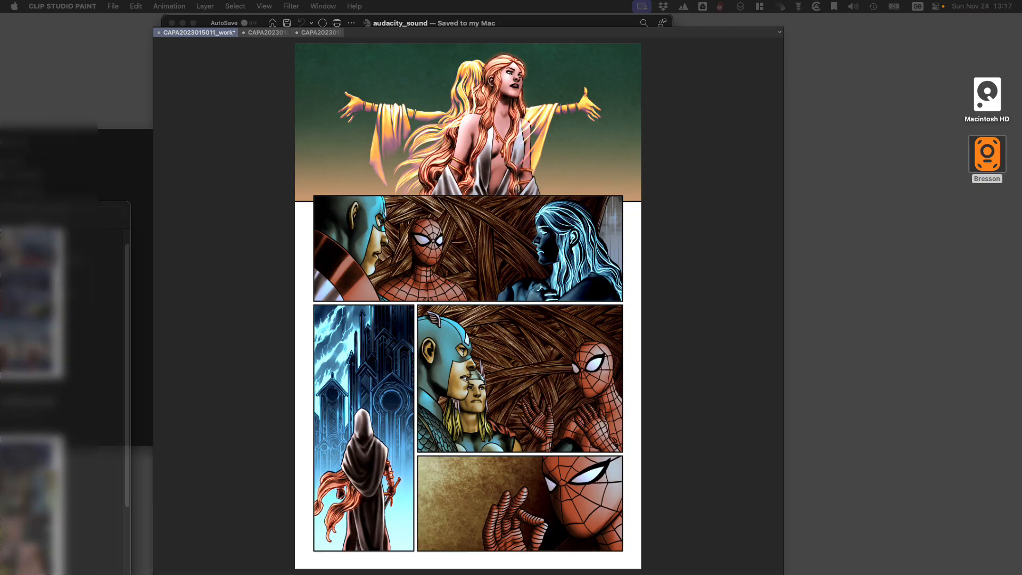
Switch to Finder and enlarge the work_CSP folder window showing the comic page files
drag(0, 221, 539, 83)
double_click(539, 81)
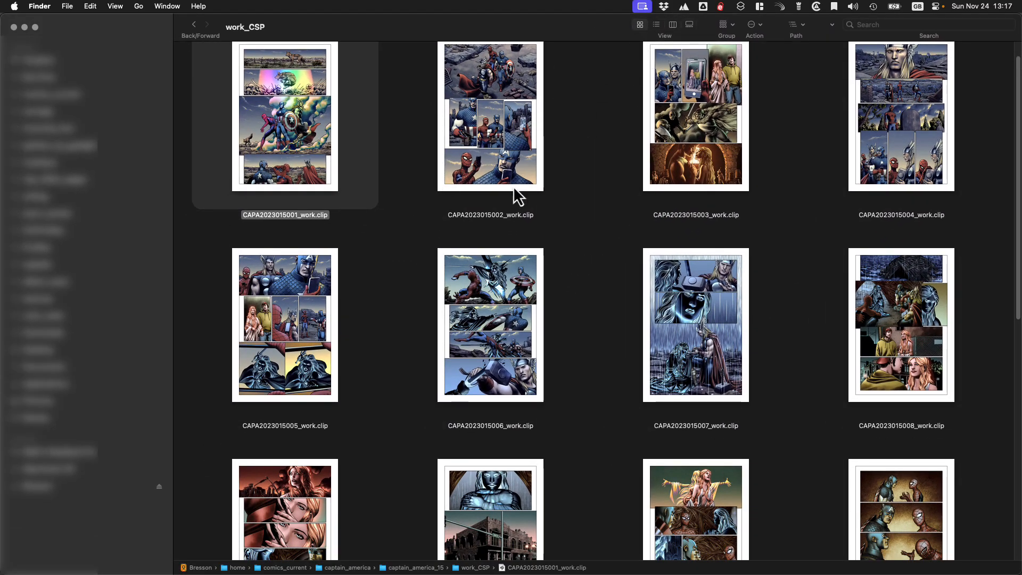
click(473, 299)
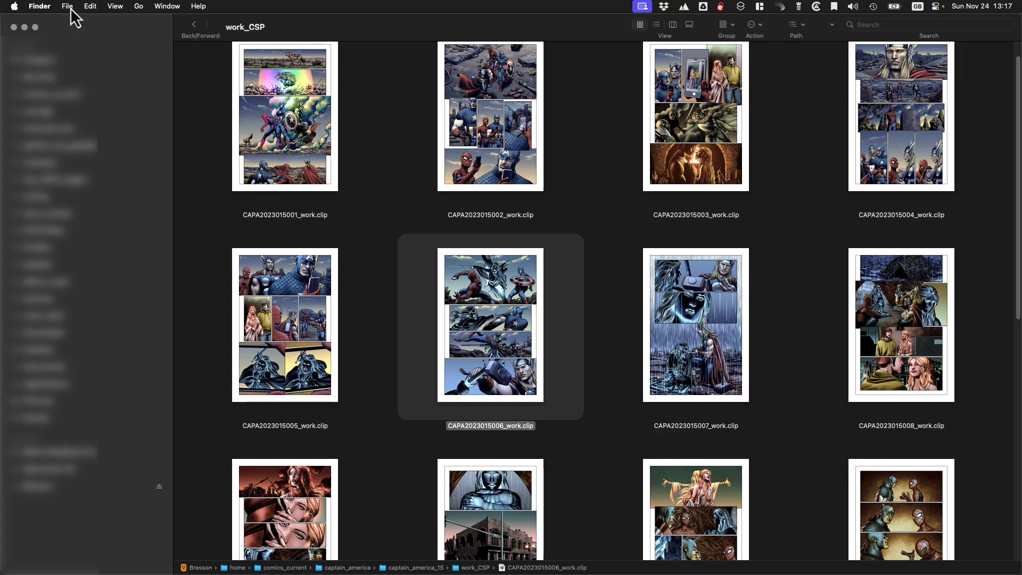
click(42, 7)
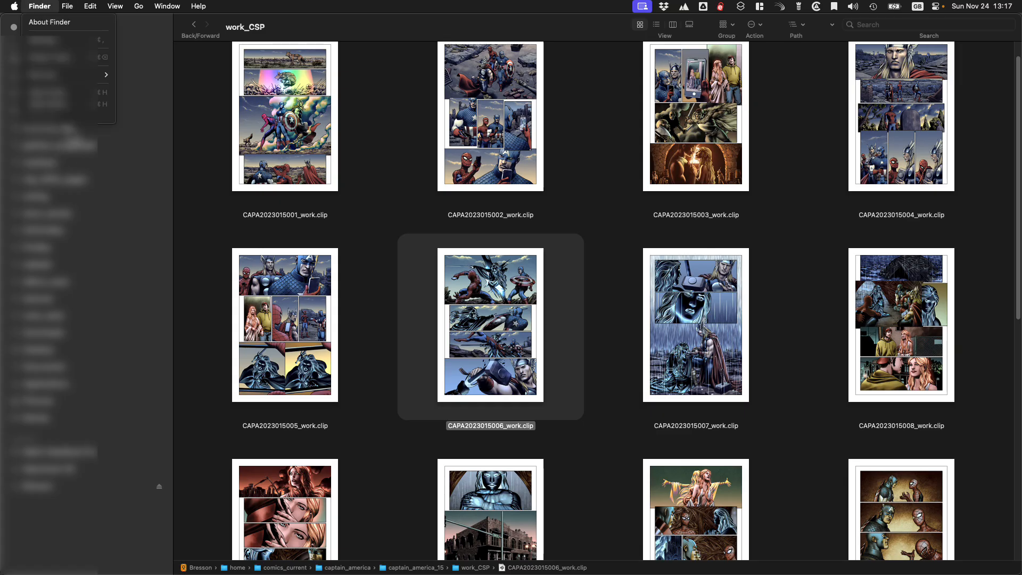
mouse_move(116, 7)
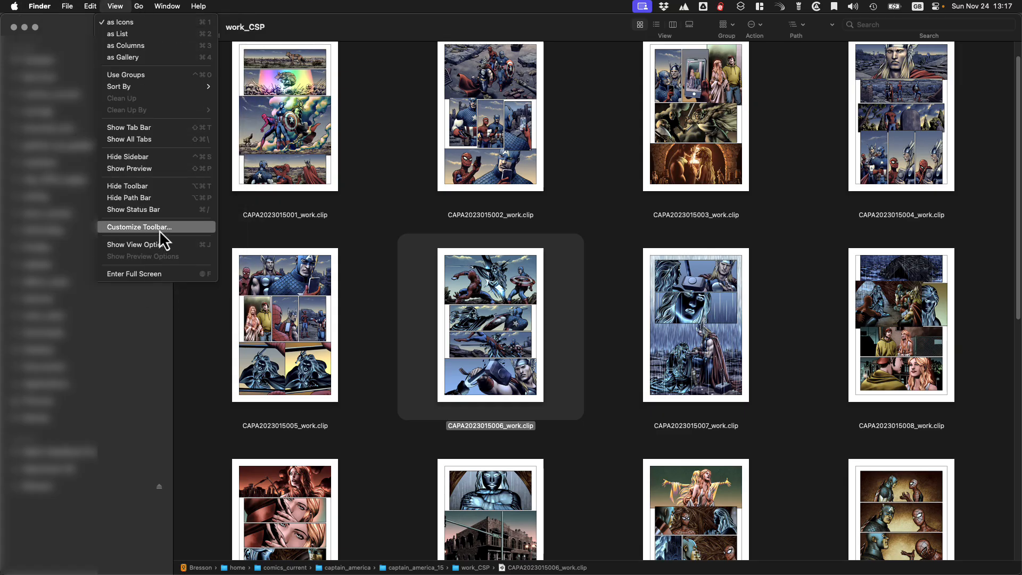
click(163, 258)
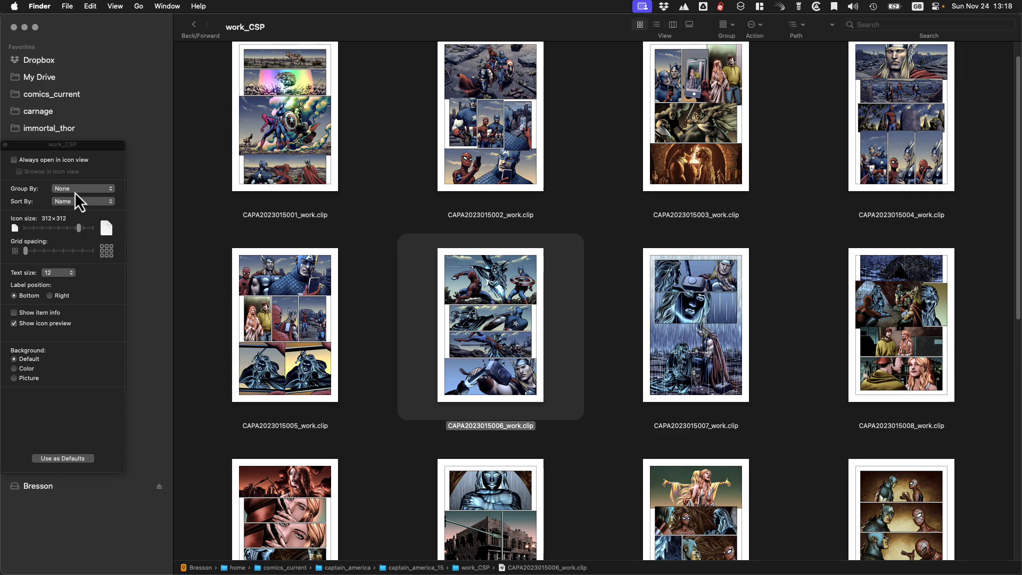
click(6, 145)
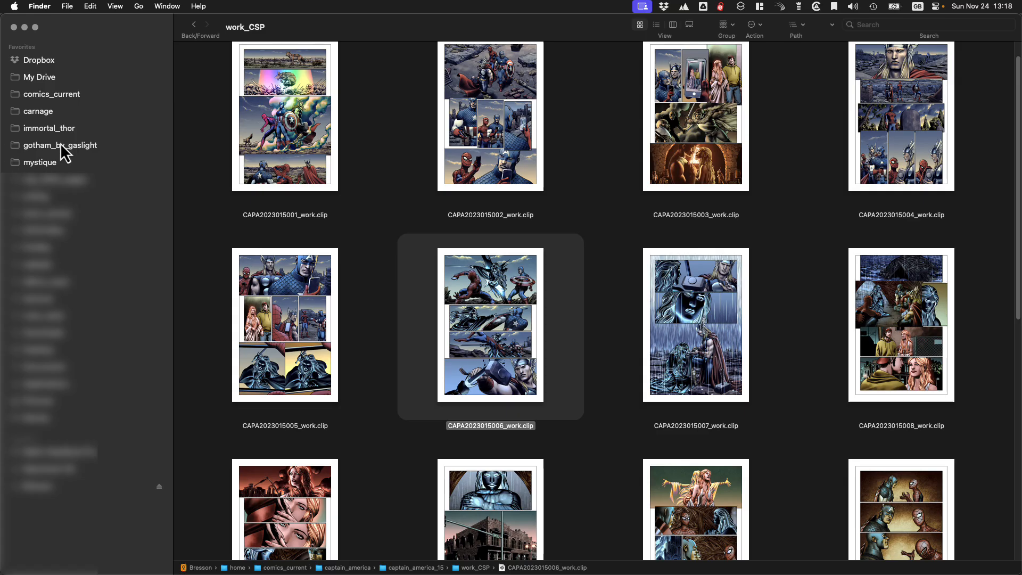
Open the work folder inside gotham_by_gaslight_05, show its contents as icons, and look through the page thumbnails
click(81, 149)
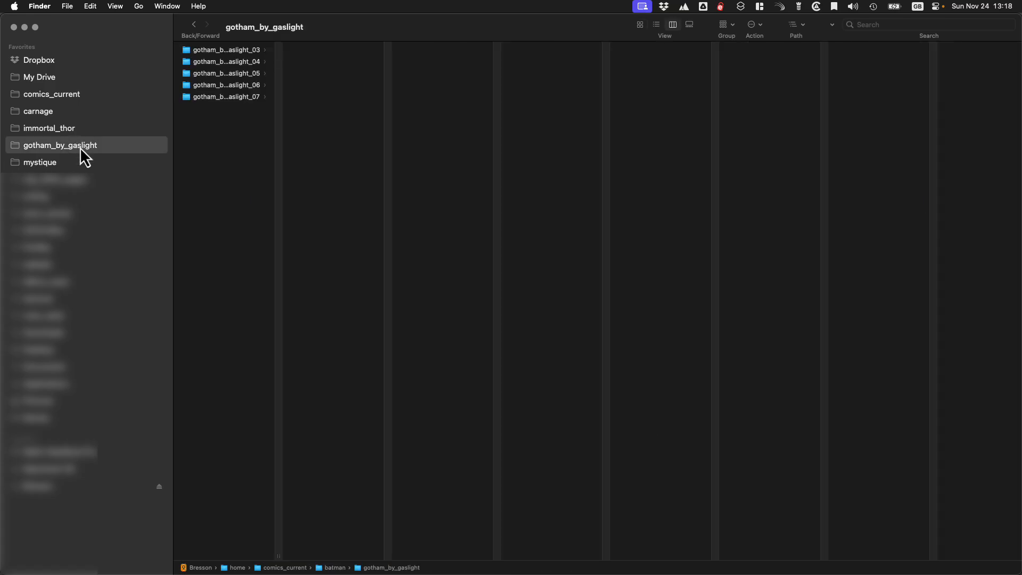
click(254, 74)
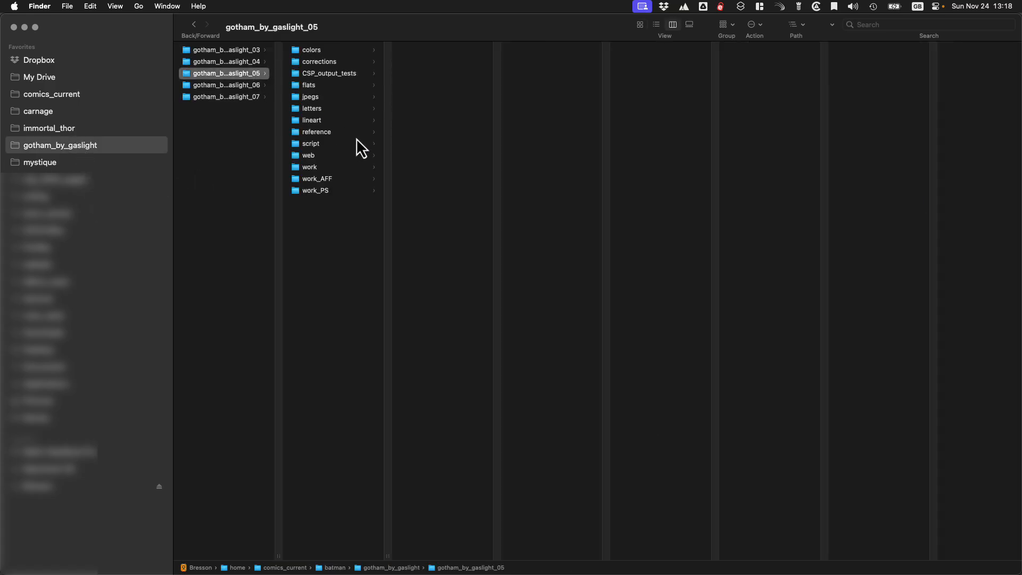
click(314, 167)
click(640, 24)
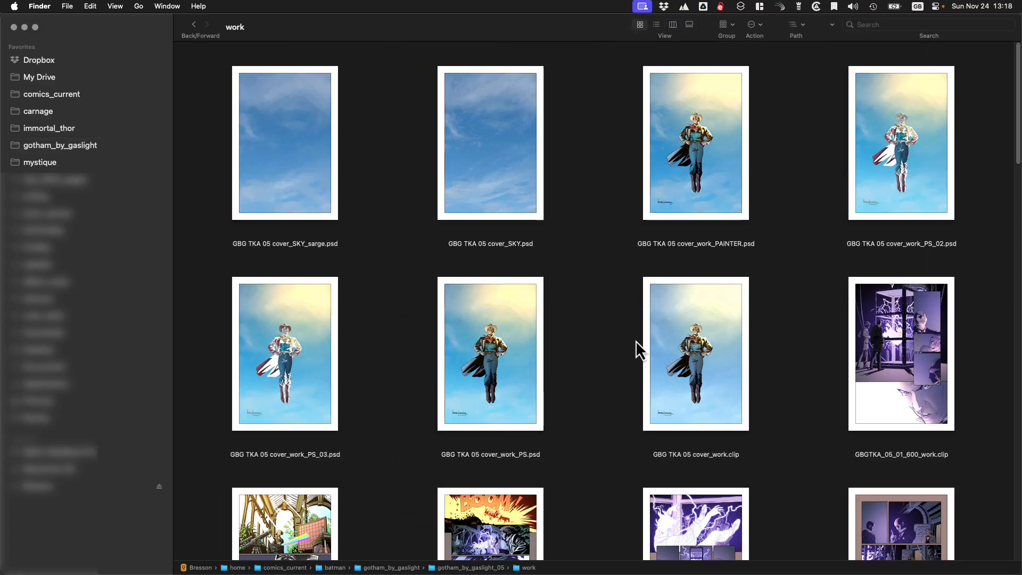
scroll(722, 436, down, 8)
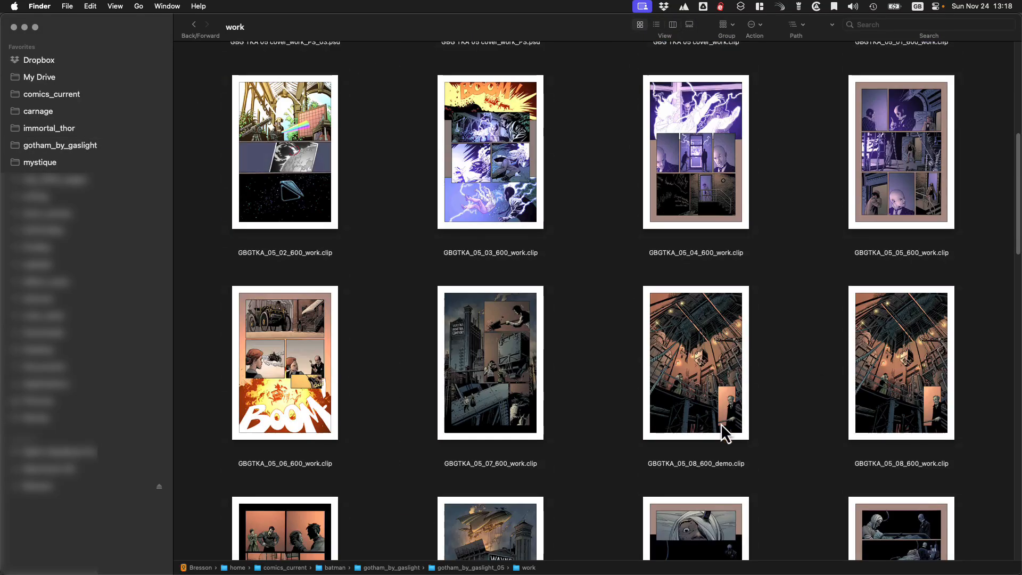
scroll(726, 434, down, 6)
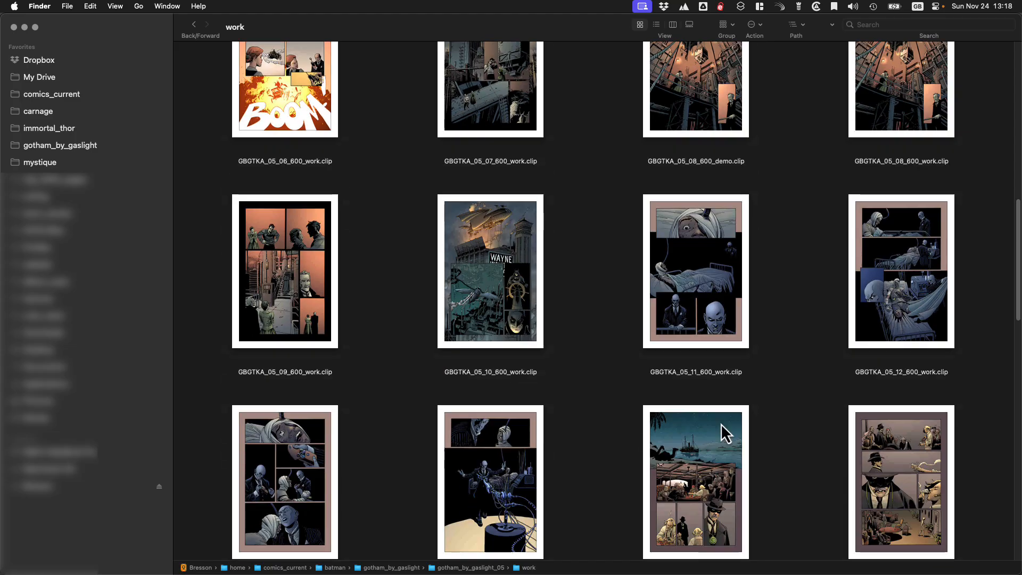
scroll(725, 434, up, 10)
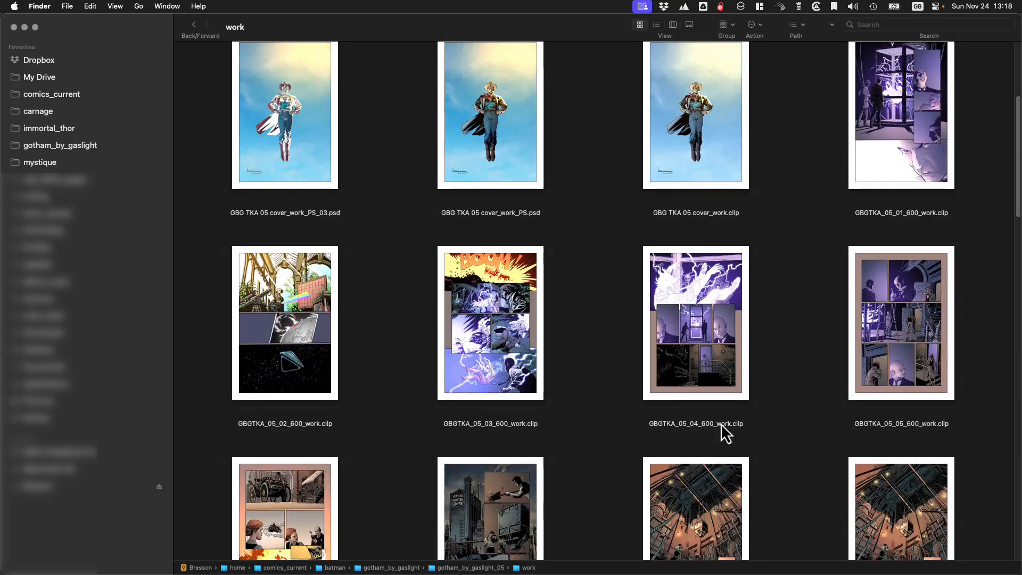
scroll(722, 433, up, 3)
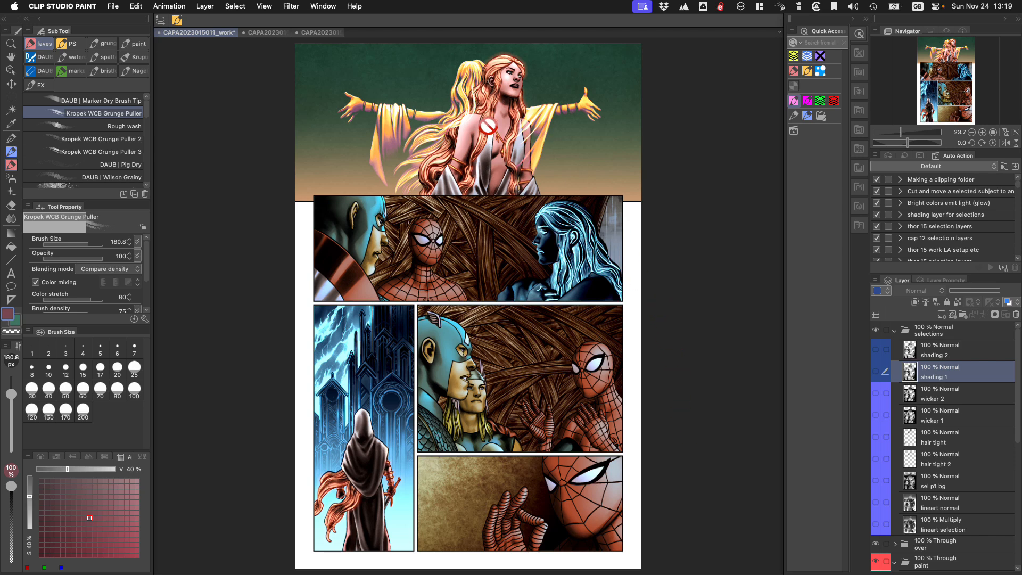
Switch back to Clip Studio Paint and load the September 2024 - 1 workspace, accepting the workspace import settings
click(329, 6)
mouse_move(362, 85)
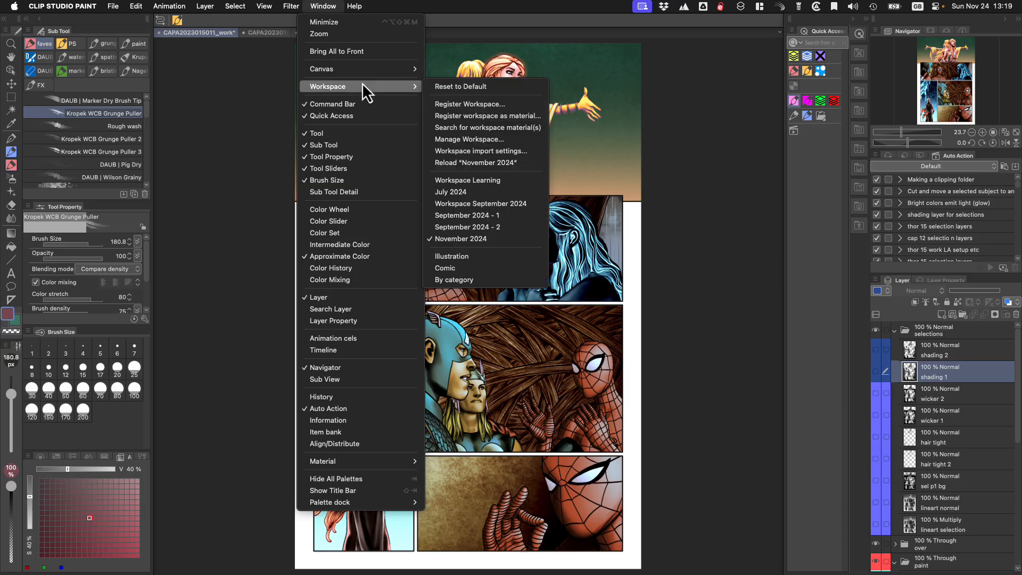
click(477, 218)
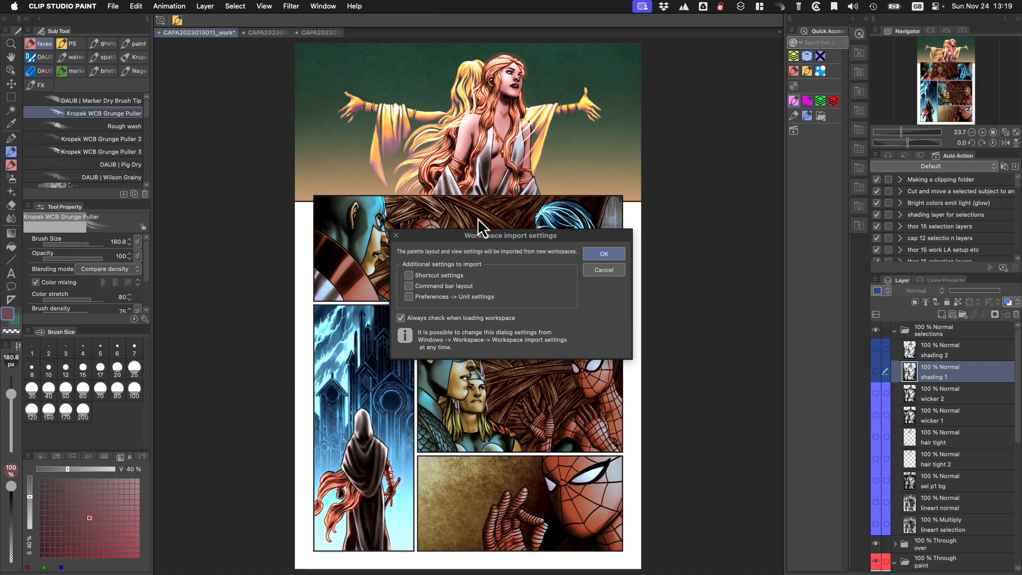
click(603, 254)
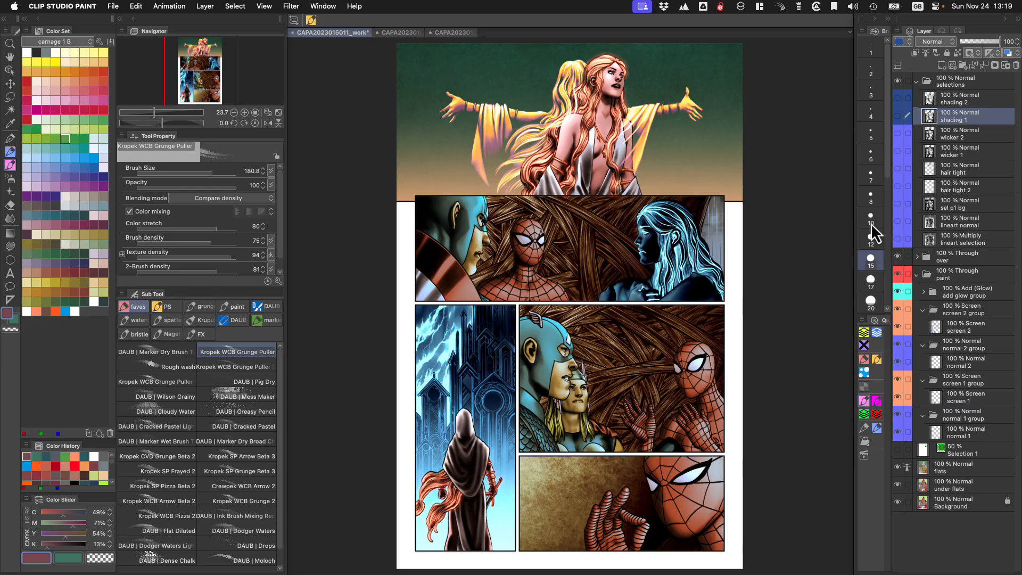
Look through the brush size presets, and open and dismiss the preset options on one of the larger sizes
mouse_move(888, 165)
mouse_down()
mouse_move(883, 311)
mouse_move(879, 141)
mouse_move(891, 237)
mouse_move(875, 294)
mouse_up()
right_click(873, 298)
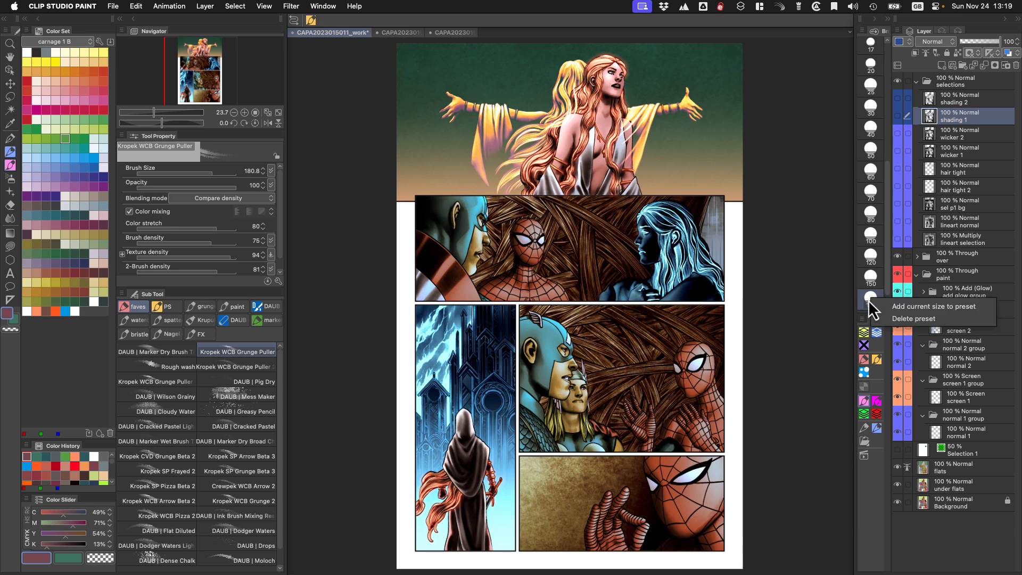
click(825, 206)
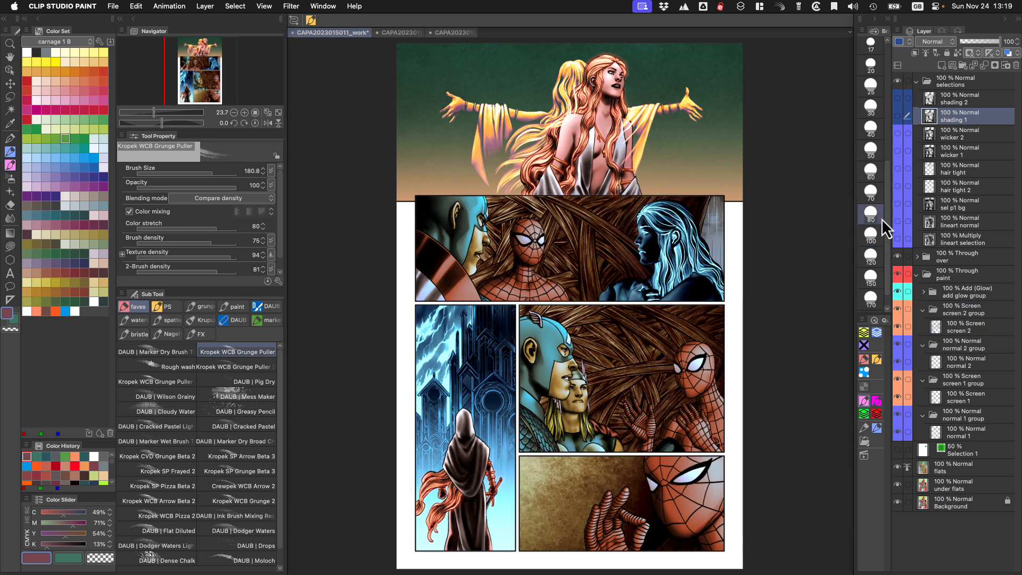
drag(887, 241, 885, 95)
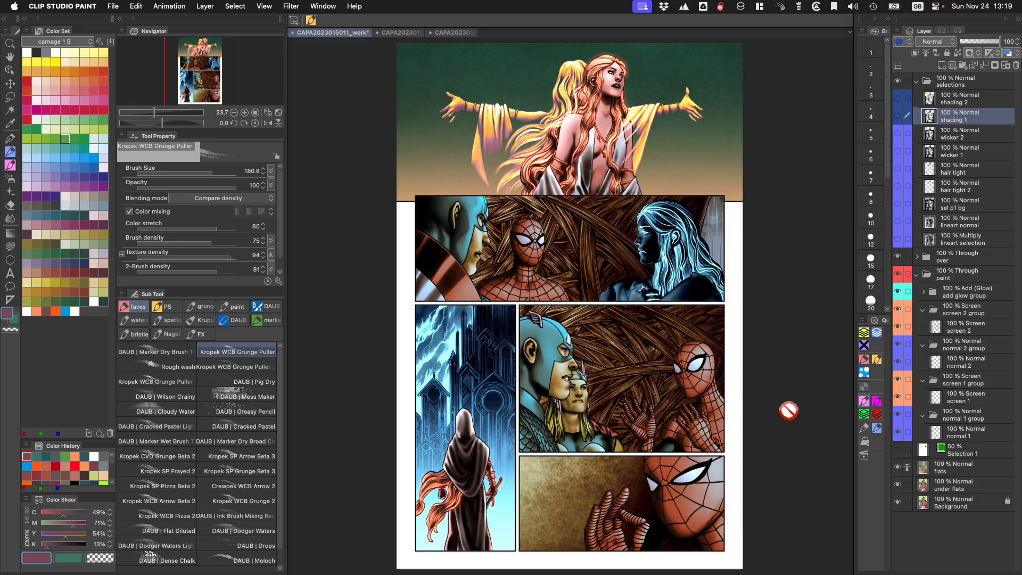
Select the normal 1 layer and enlarge the Kropek WCB Grunge Puller brush size to 691.3
click(980, 457)
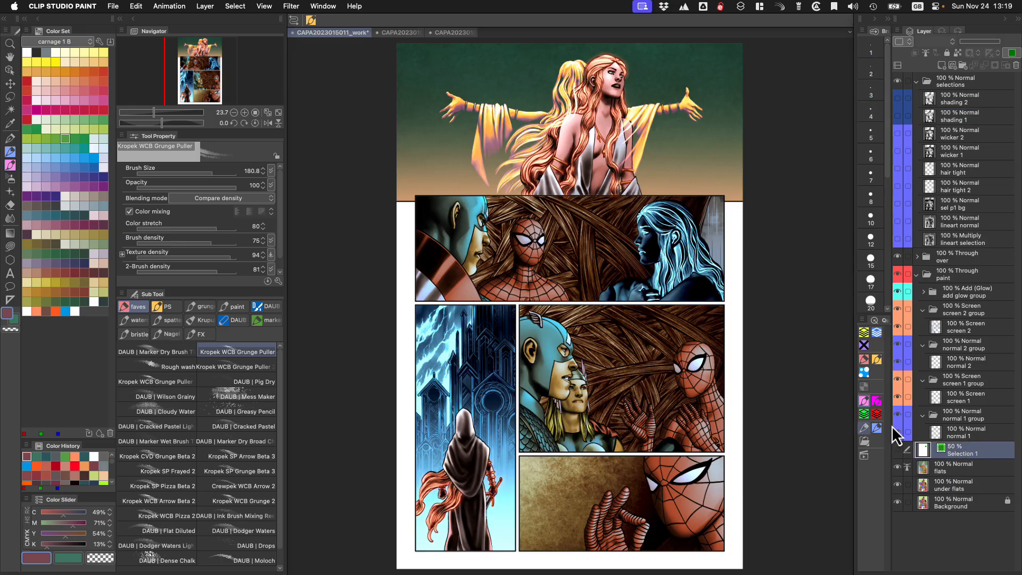
click(984, 441)
mouse_move(597, 389)
mouse_down()
mouse_move(620, 394)
mouse_move(638, 373)
mouse_up()
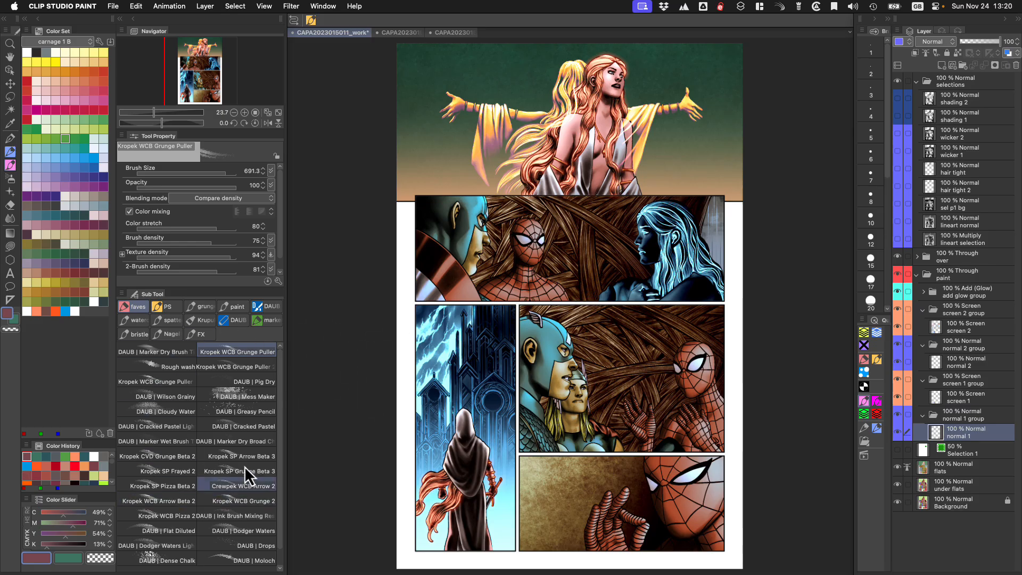
Switch to the Lasso selection tool and from there to the flats Fill sub tool
key(m)
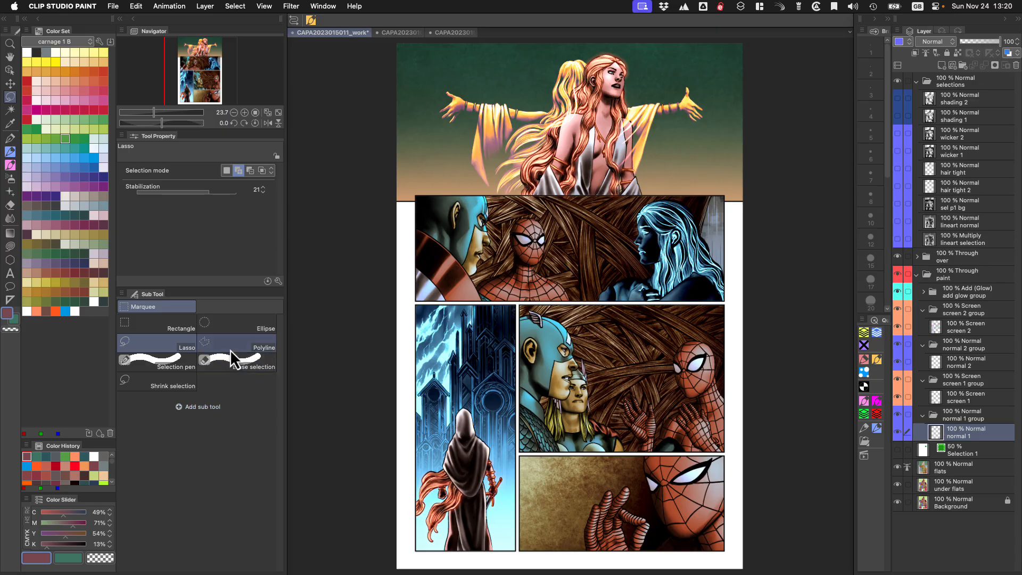
key(g)
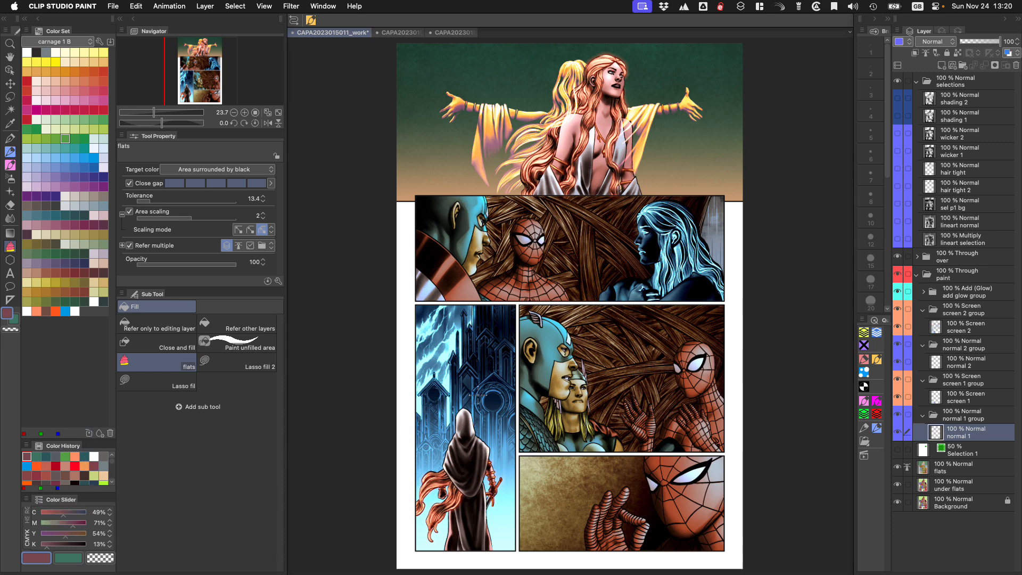
Show and hide the pop-up Color Wheel and the History palette
key(F7)
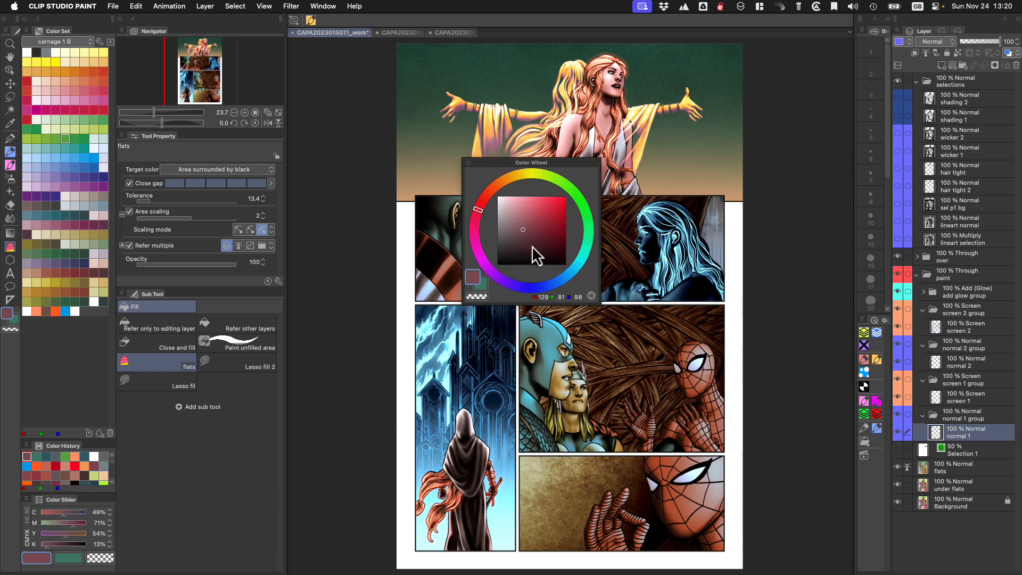
key(F7)
key(F7)
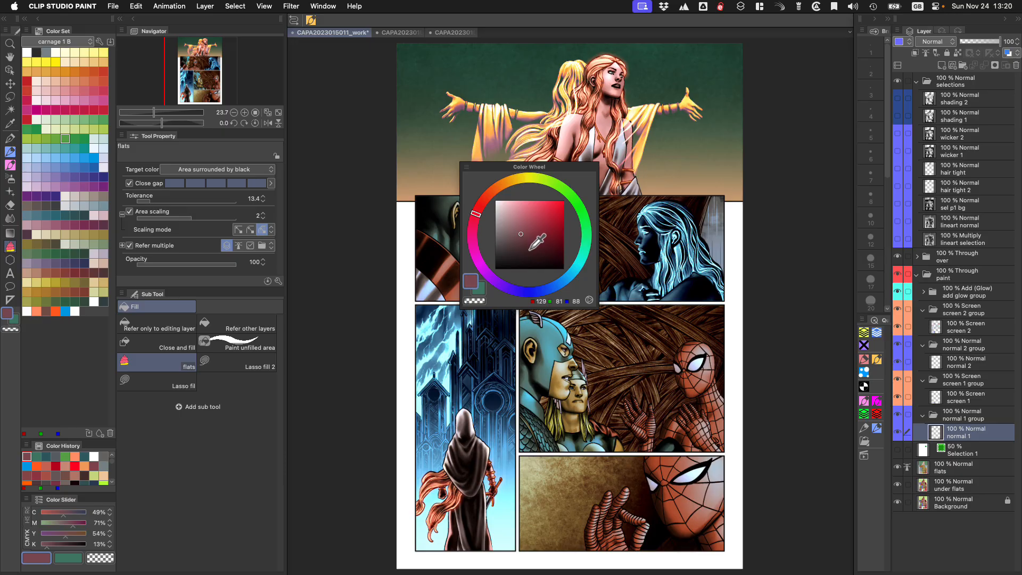
click(311, 20)
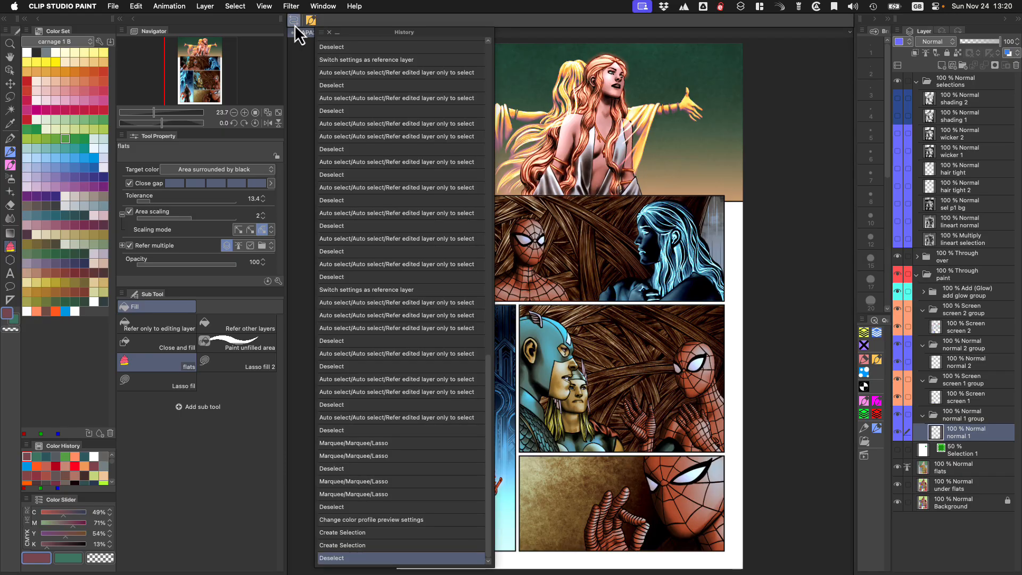
click(293, 20)
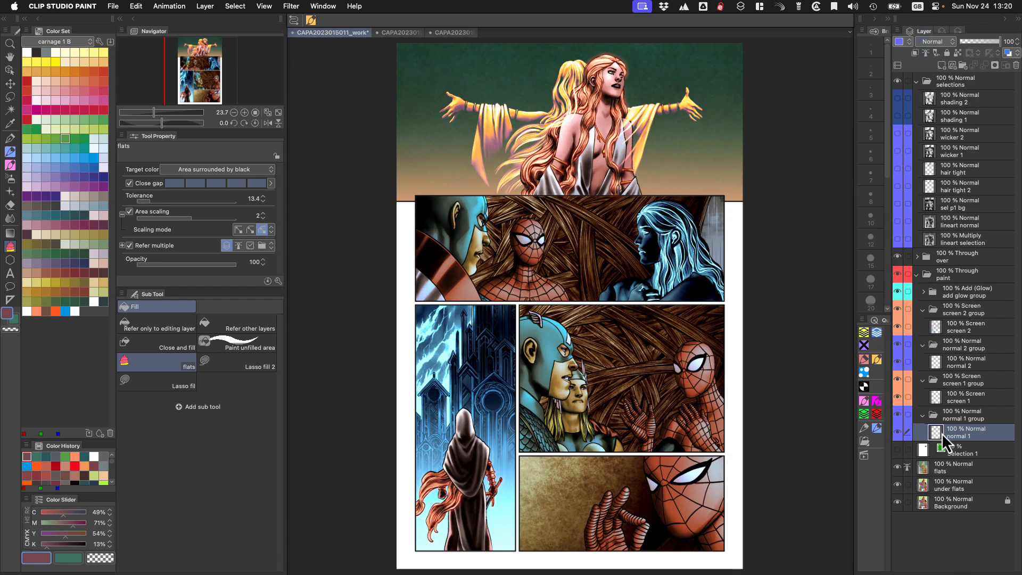
View the palettes grouped with the Layer palette, including Search Layer, and return to the layer list
click(942, 31)
click(987, 31)
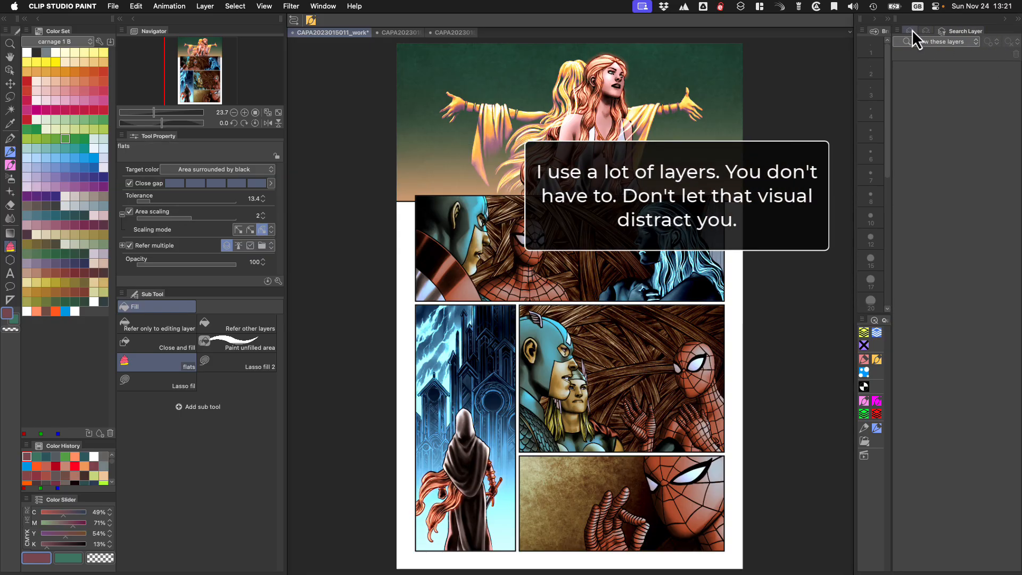
click(912, 30)
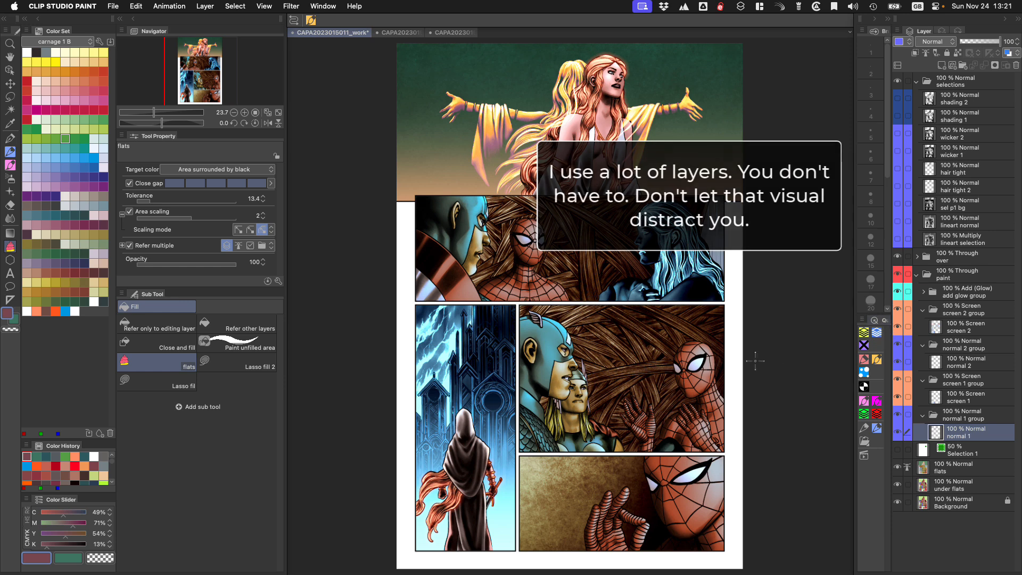
Swap the main and sub drawing colors and swap them back
key(x)
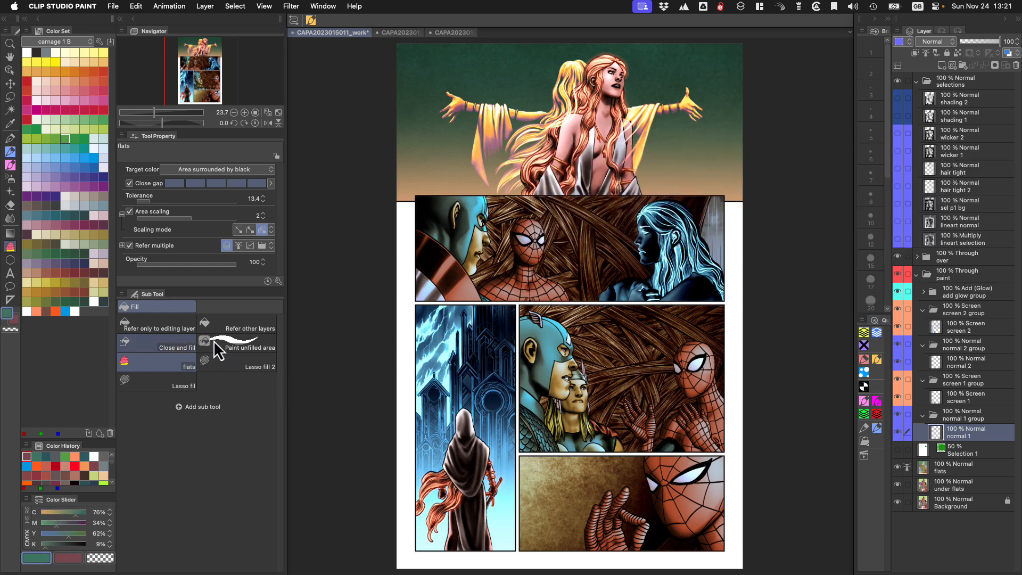
key(x)
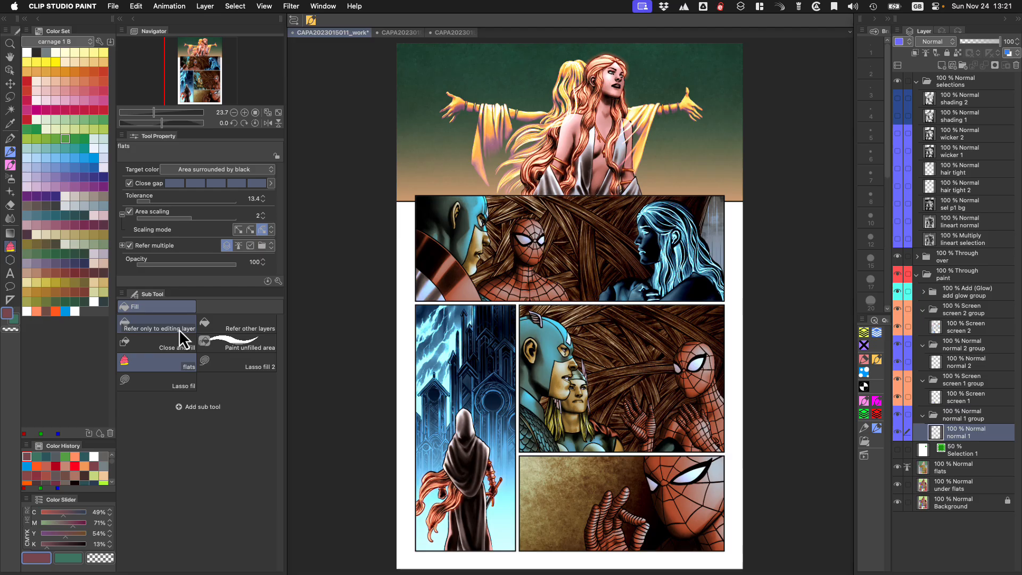
Open the Shortcut Settings and examine the Drawing color shortcuts in the Options category
click(62, 6)
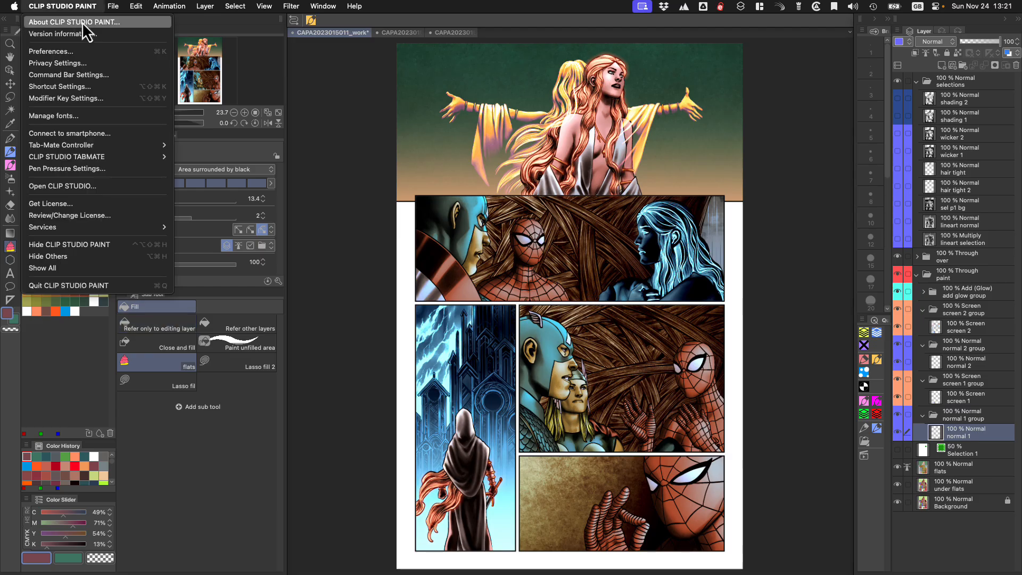
click(116, 87)
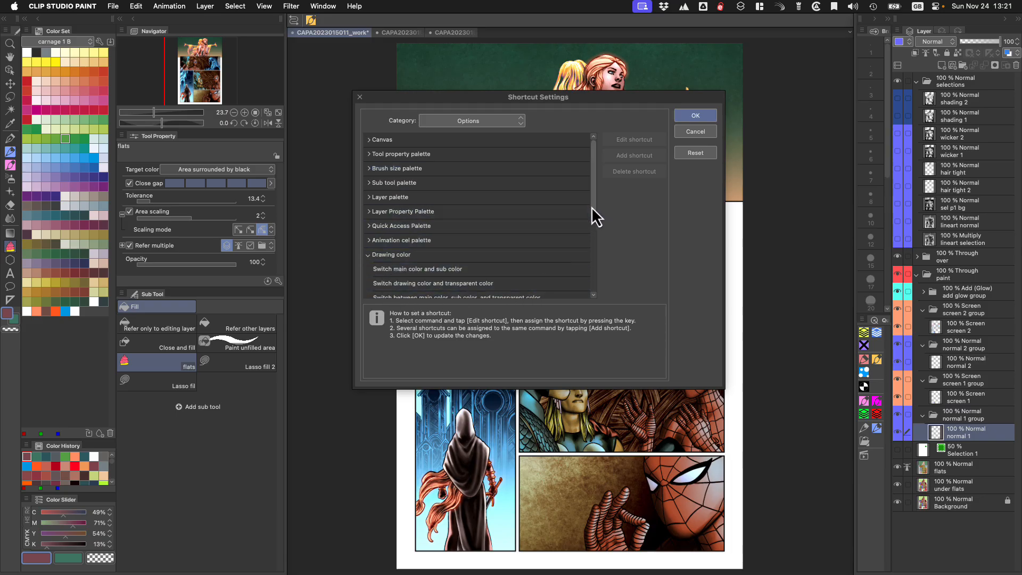
drag(592, 206, 590, 281)
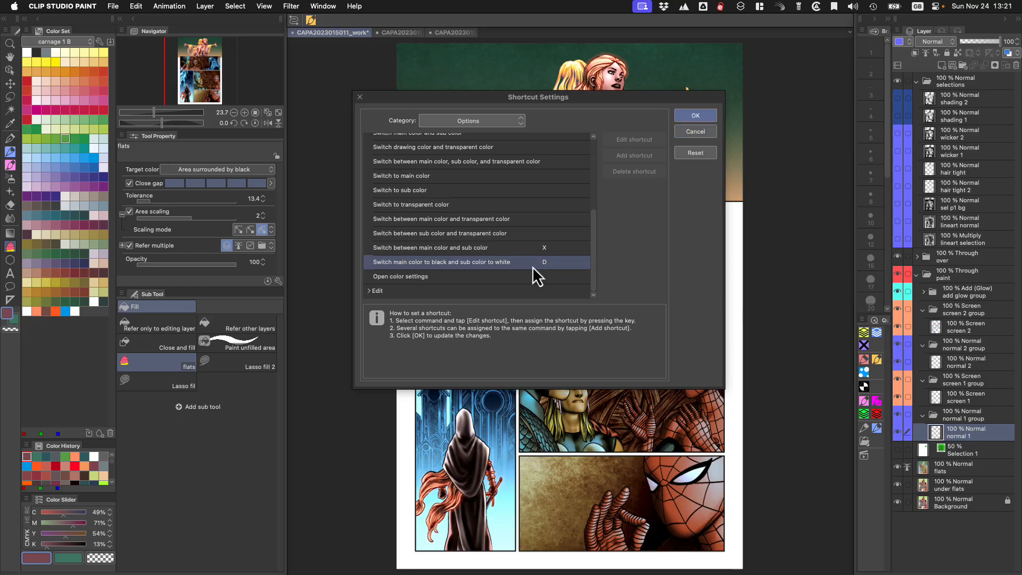
scroll(594, 217, up, 1)
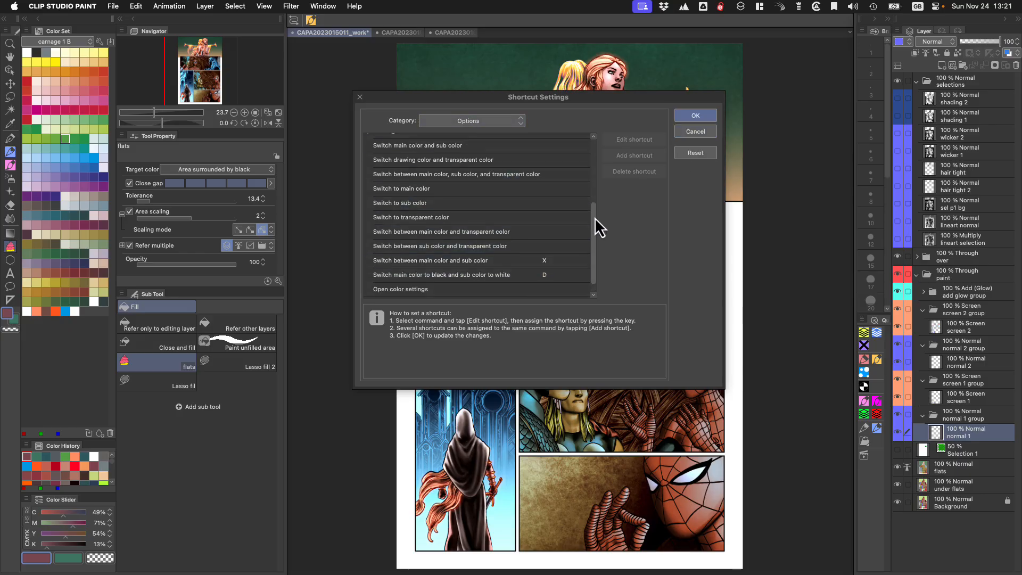
scroll(589, 176, up, 5)
scroll(588, 180, down, 6)
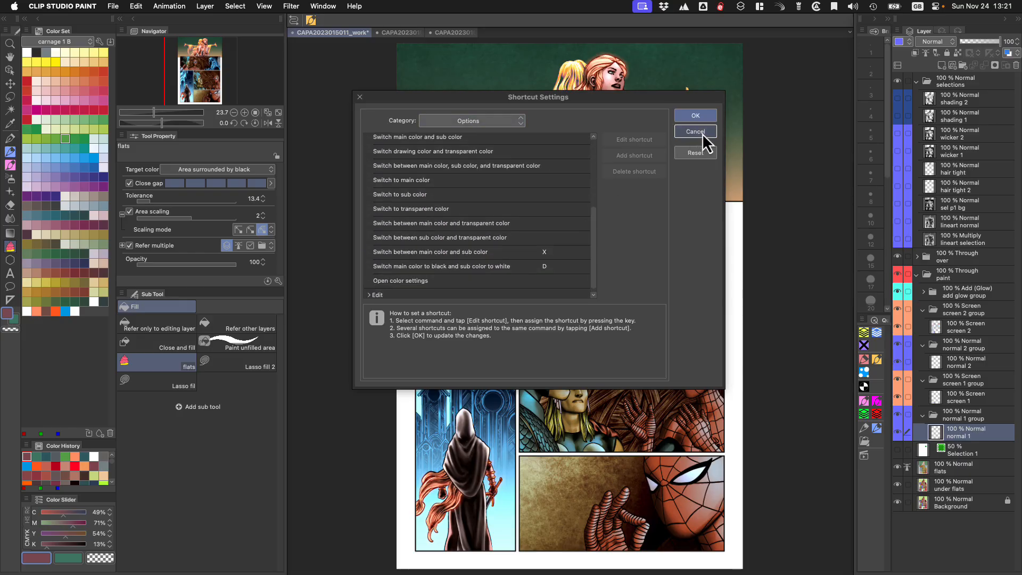
Close the Shortcut Settings without changes, reset the drawing colors to black and white, and swap main and sub colors
click(701, 133)
key(d)
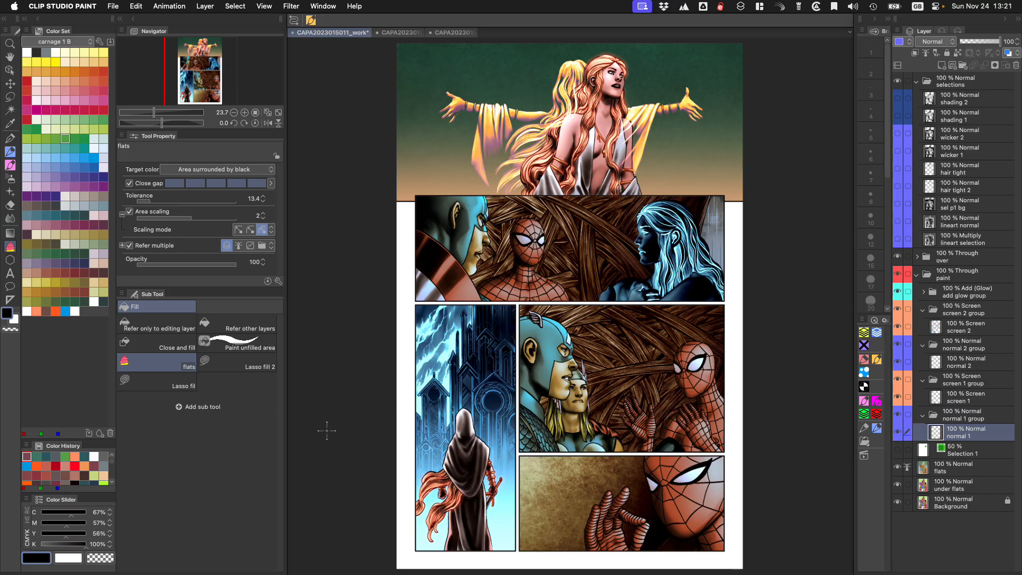
key(x)
key(x)
key(x)
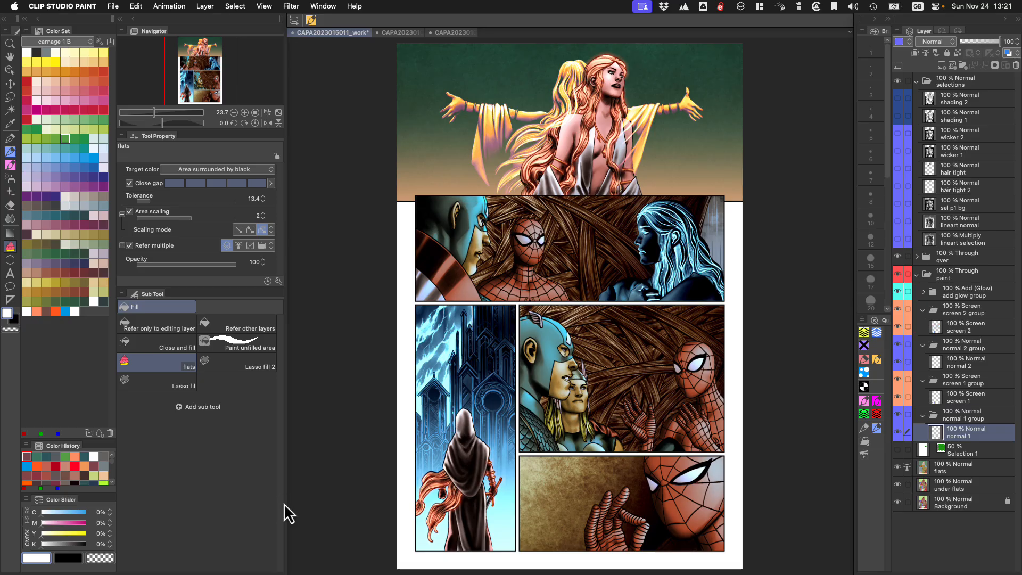
Collapse the paint folder and add a raster layer above it with a layer mask and a solid blue fill
click(916, 275)
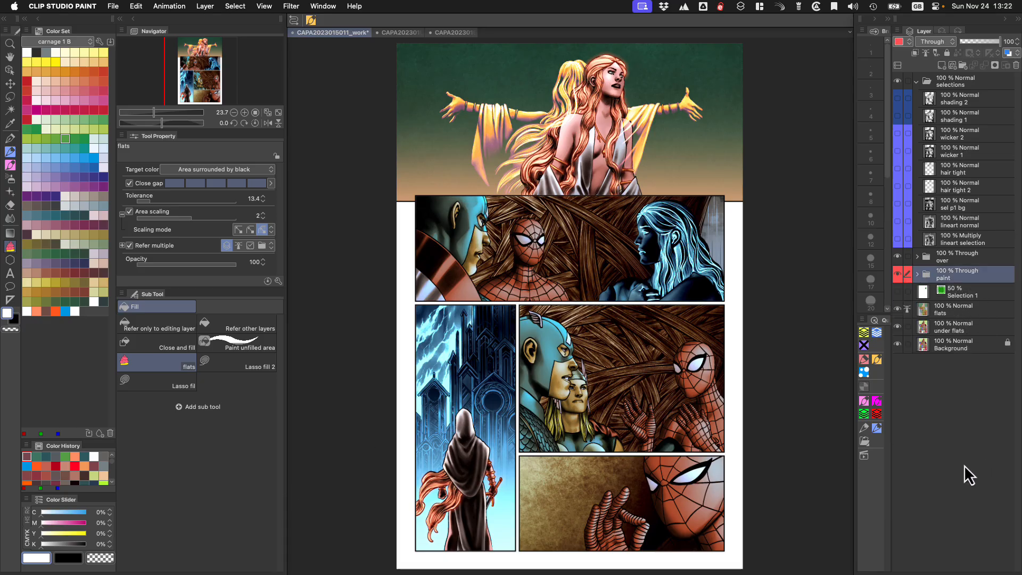
key(super+shift+n)
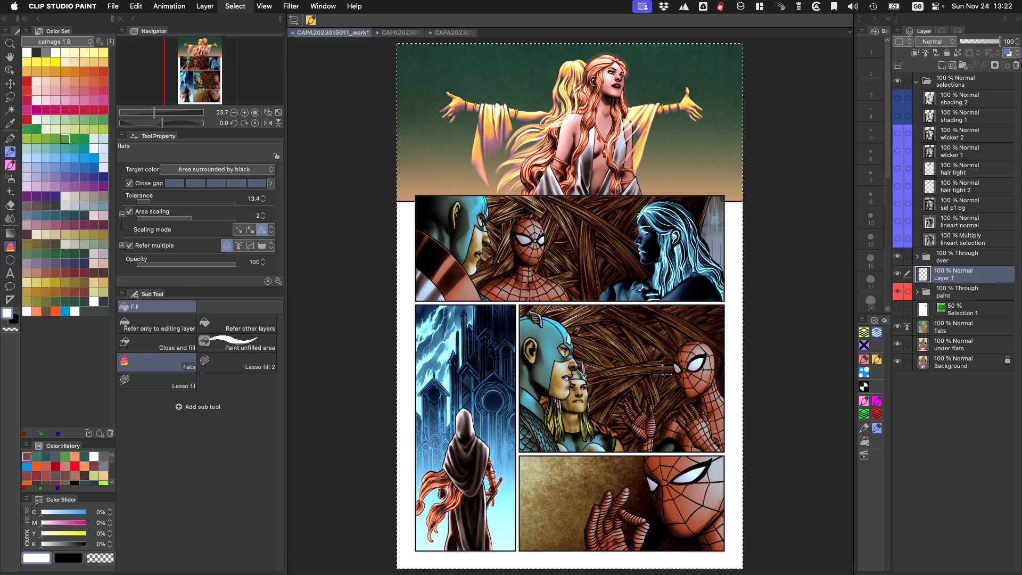
key(super+a)
click(995, 64)
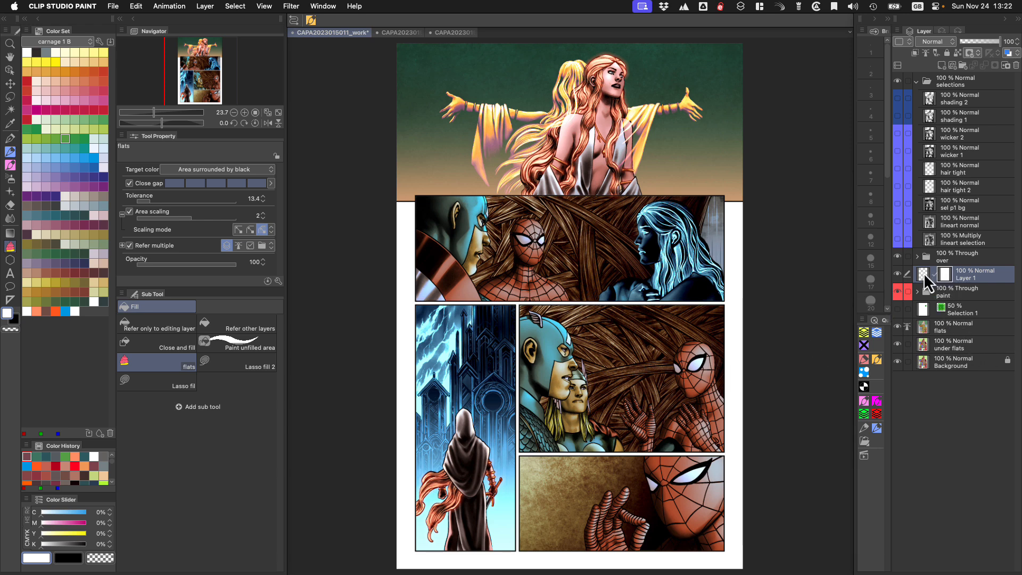
click(26, 466)
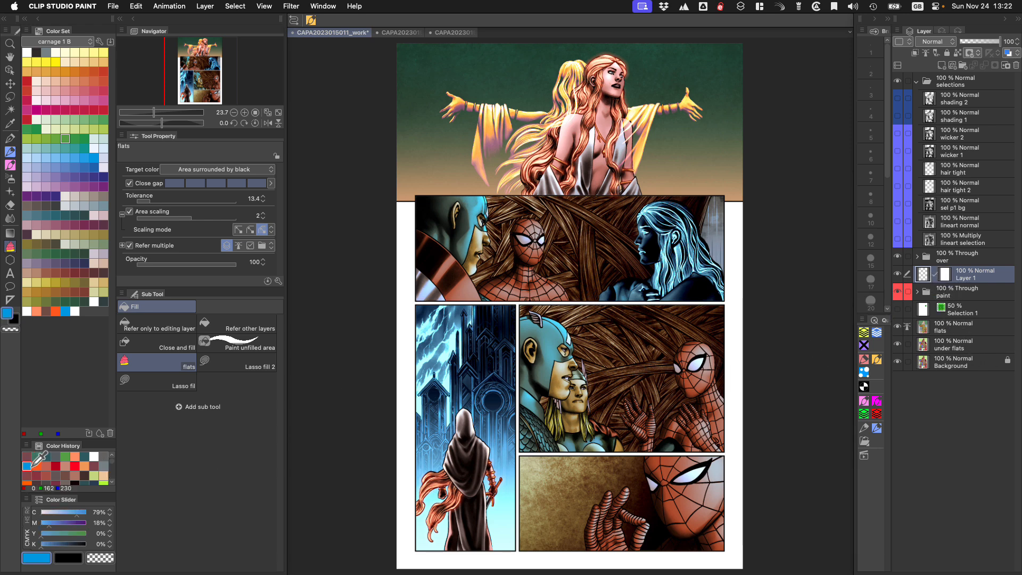
key(alt+BackSpace)
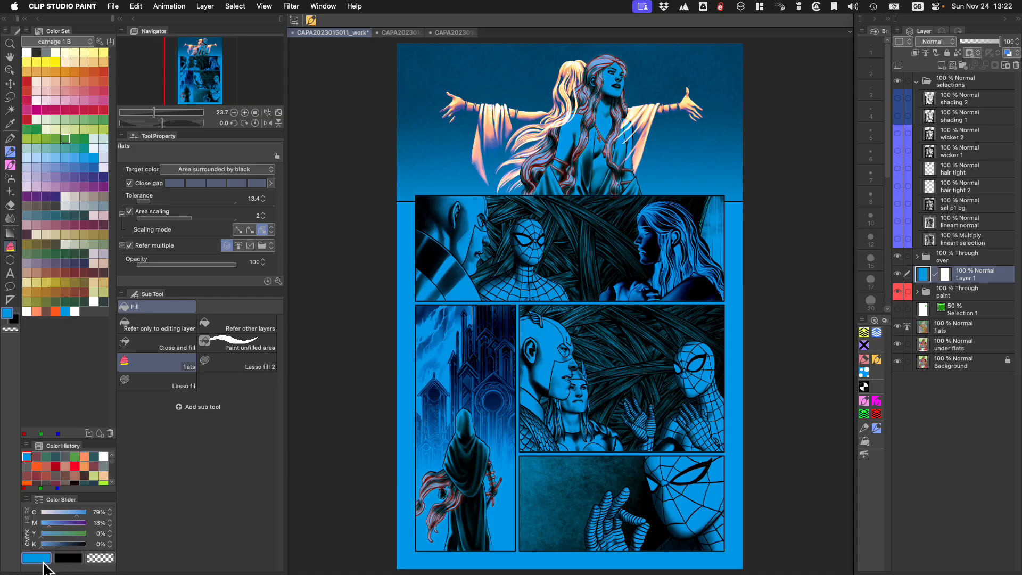
Erase through the blue fill with the Soft airbrush at size 316.5 using the transparent color, and clear the layer
click(104, 558)
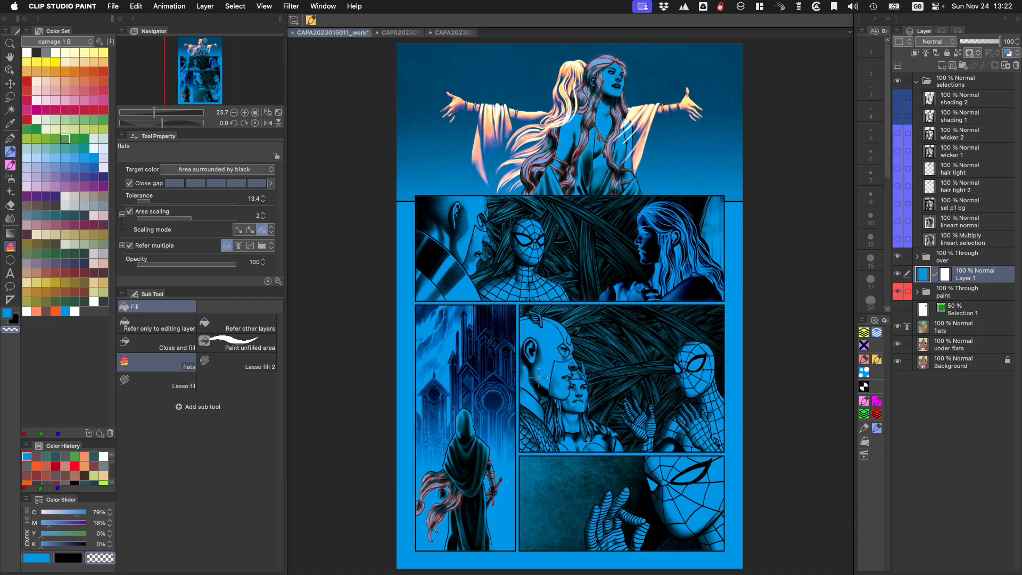
key(b)
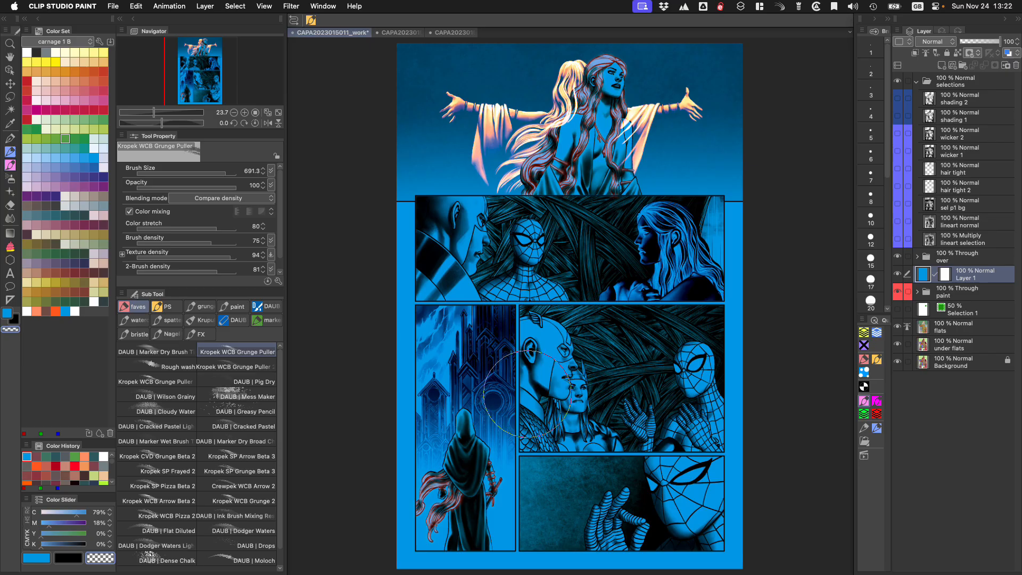
key(b)
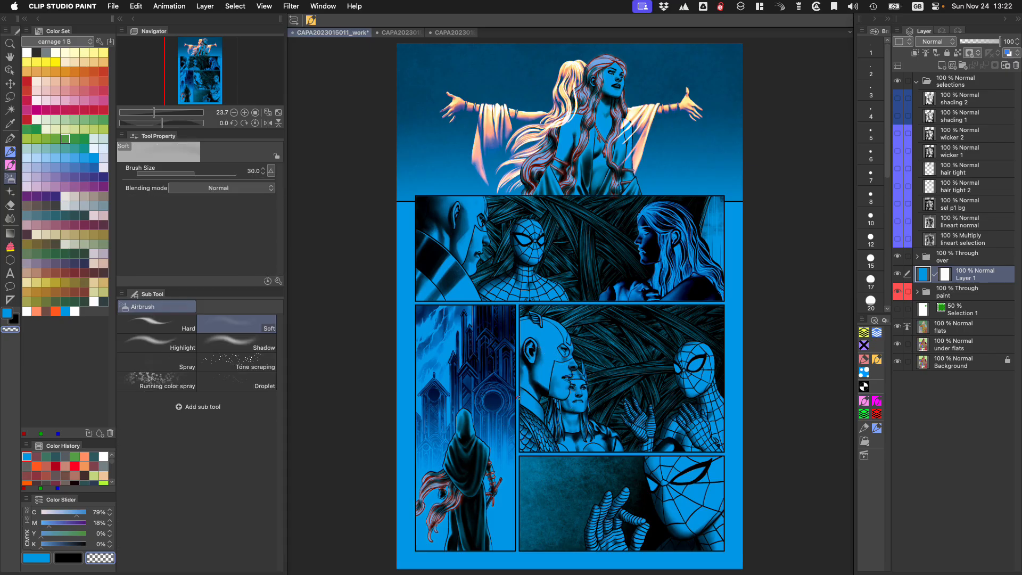
drag(518, 401, 537, 403)
click(580, 360)
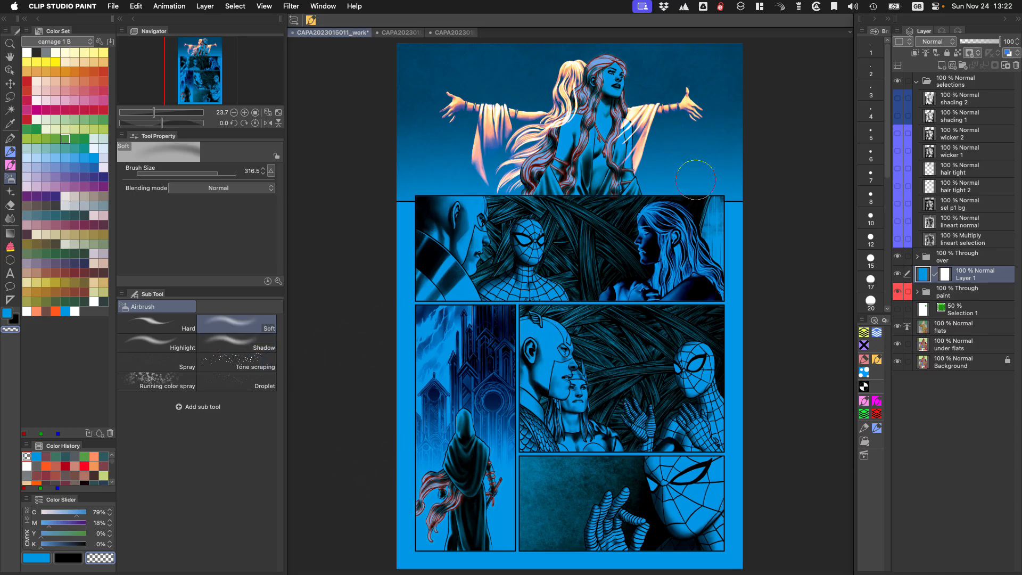
mouse_move(692, 183)
mouse_down()
mouse_move(707, 167)
mouse_move(698, 143)
mouse_move(711, 244)
mouse_move(630, 380)
mouse_move(486, 424)
mouse_move(456, 447)
mouse_move(465, 457)
mouse_move(492, 430)
mouse_move(572, 399)
mouse_move(554, 471)
mouse_move(518, 474)
mouse_move(597, 420)
mouse_move(611, 436)
mouse_move(570, 449)
mouse_up()
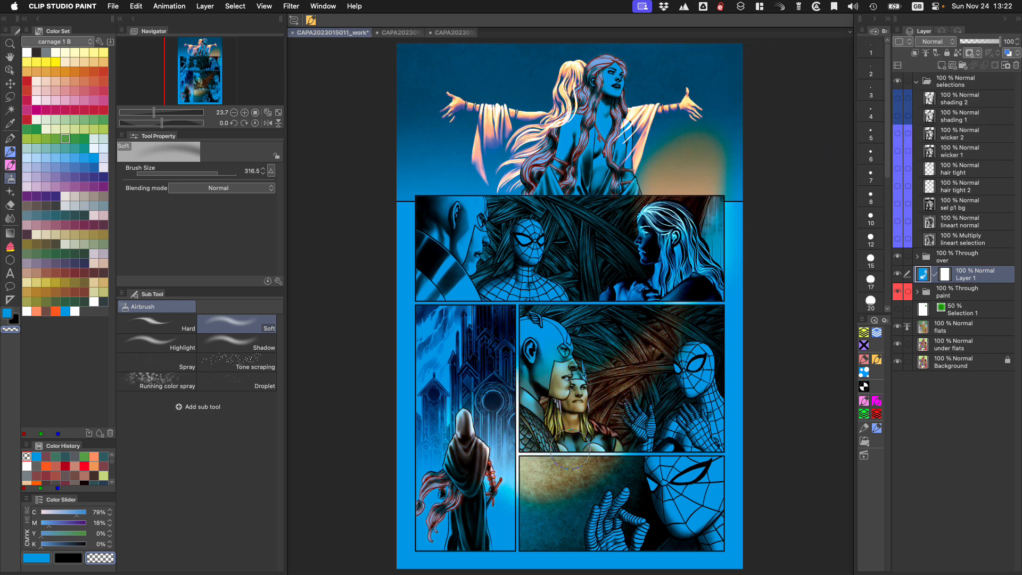
key(Delete)
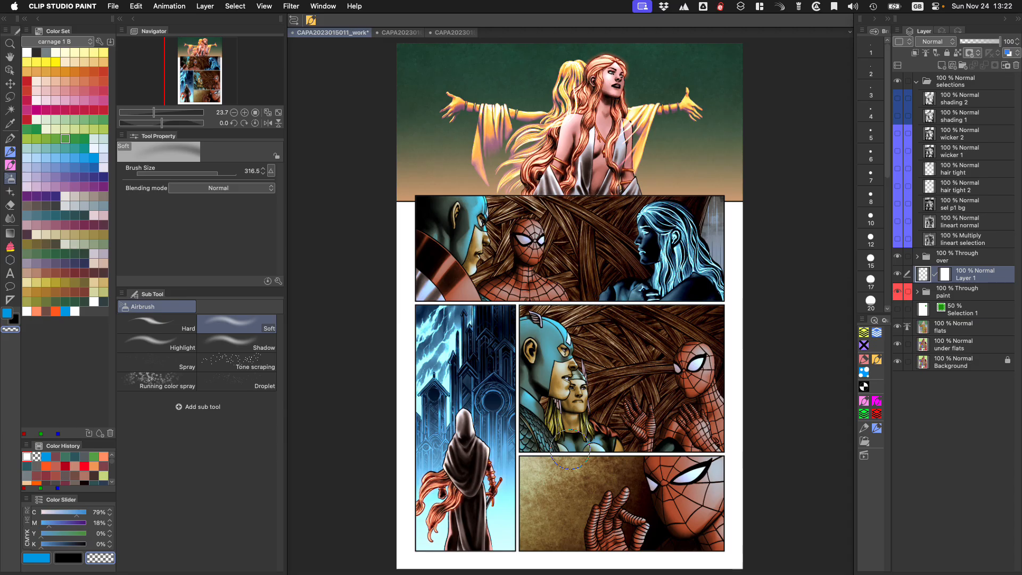
Airbrush blue over the lower panels on Layer 1, and undo the extra stroke made with the black sub color
click(37, 557)
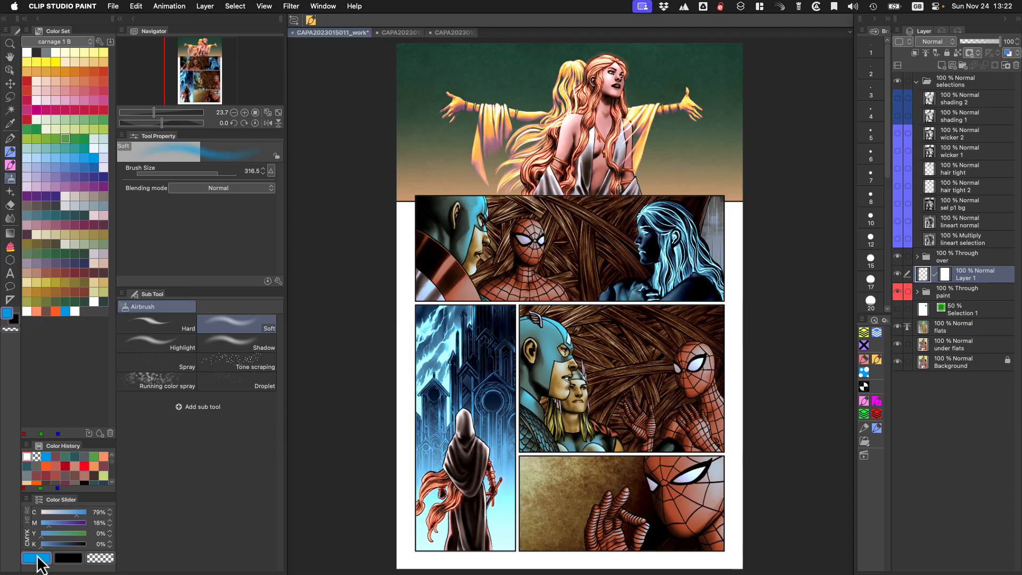
mouse_move(495, 430)
mouse_down()
mouse_move(506, 469)
mouse_move(548, 452)
mouse_move(559, 490)
mouse_move(538, 493)
mouse_move(511, 442)
mouse_move(545, 495)
mouse_up()
click(74, 557)
key(super+z)
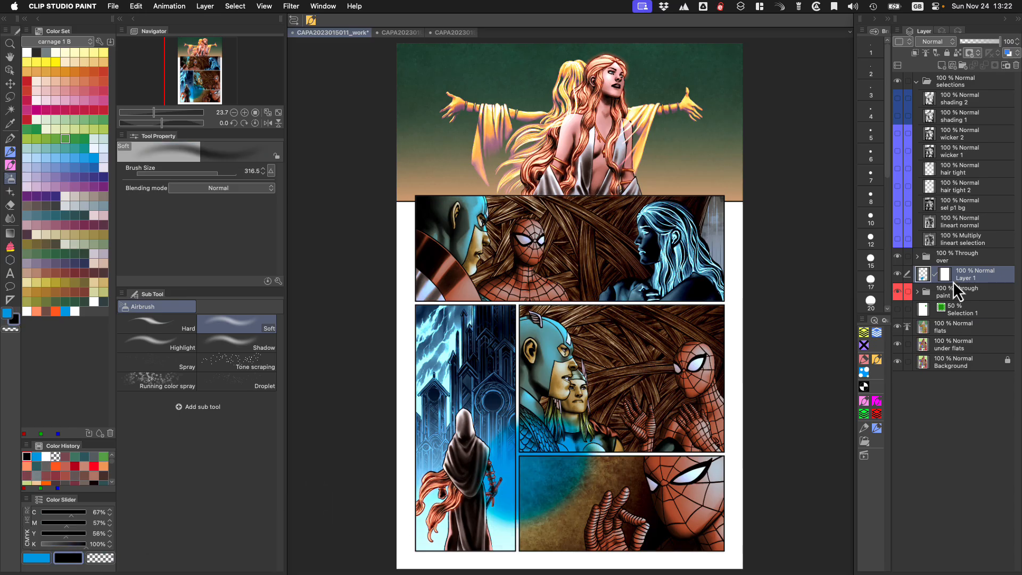
Select Layer 1's mask, airbrush the blue paint out of view, and paint part of it back with black
click(945, 276)
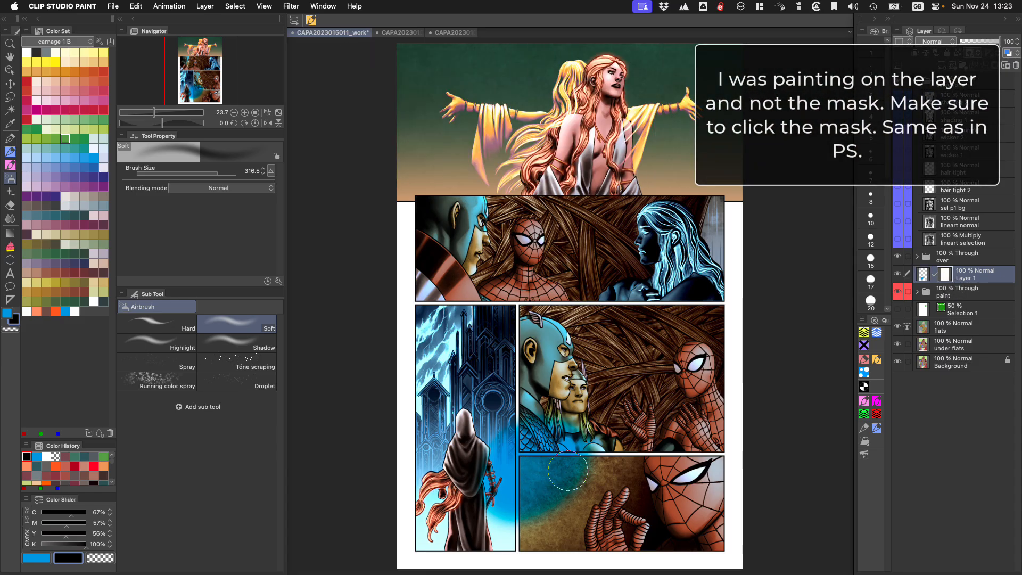
mouse_move(492, 486)
mouse_down()
mouse_move(579, 462)
mouse_move(573, 447)
mouse_move(566, 463)
mouse_move(521, 471)
mouse_move(505, 457)
mouse_up()
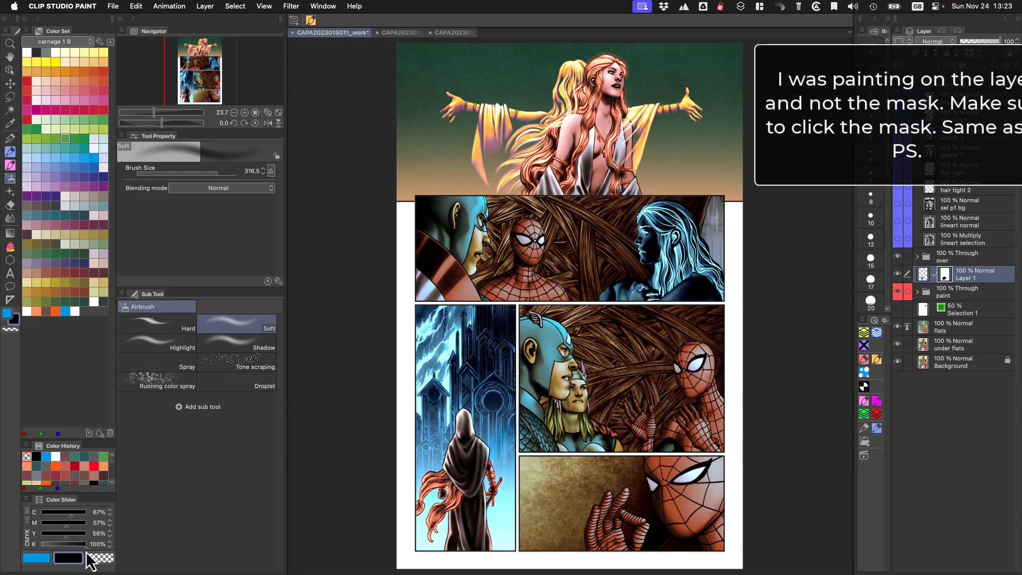
click(68, 557)
mouse_move(598, 482)
mouse_down()
mouse_move(584, 464)
mouse_move(595, 472)
mouse_move(578, 485)
mouse_move(586, 466)
mouse_move(547, 479)
mouse_up()
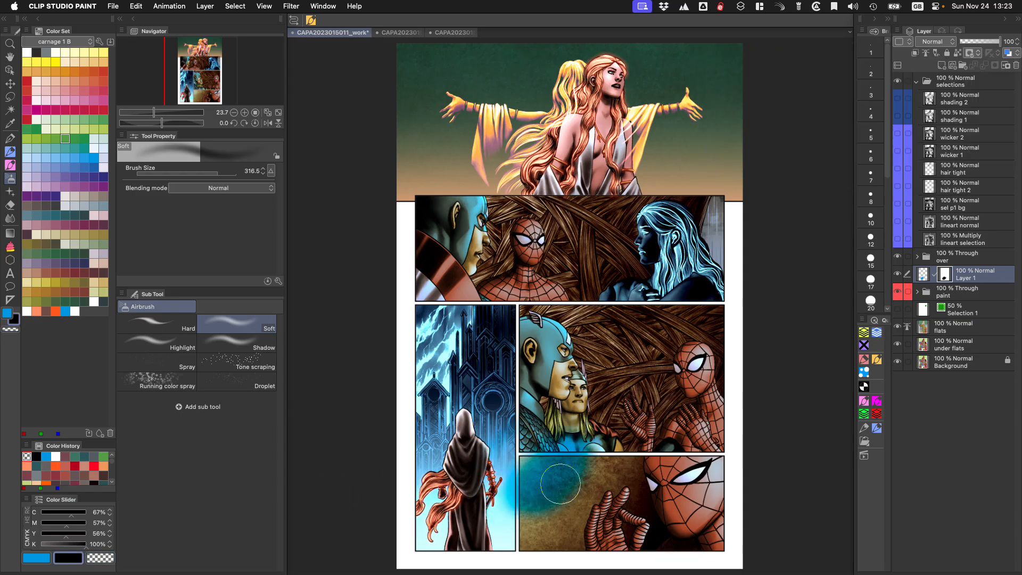
Fill Layer 1 with blue and mask out a band across the bottom panel with the airbrush in transparent color
click(36, 557)
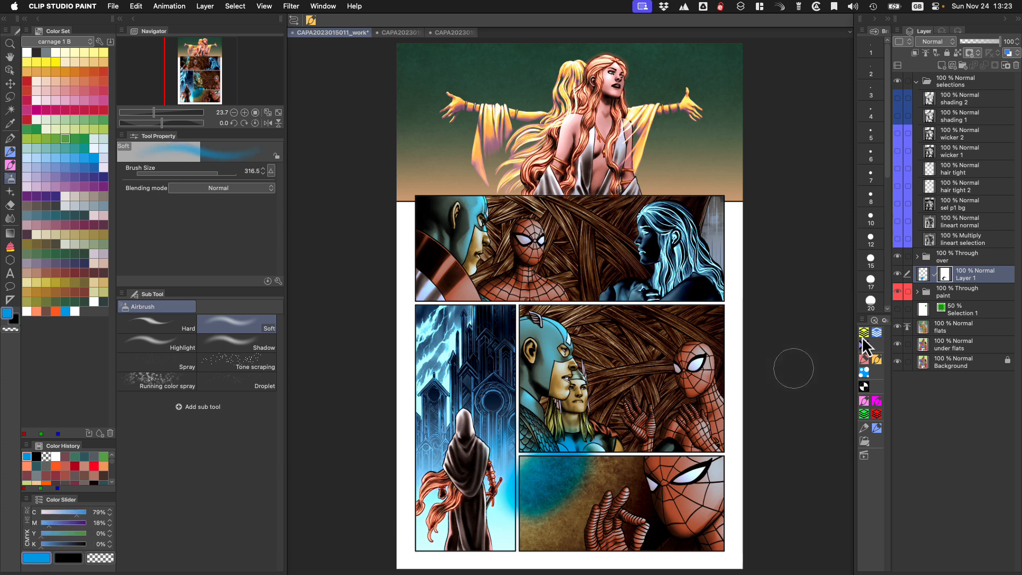
key(alt+BackSpace)
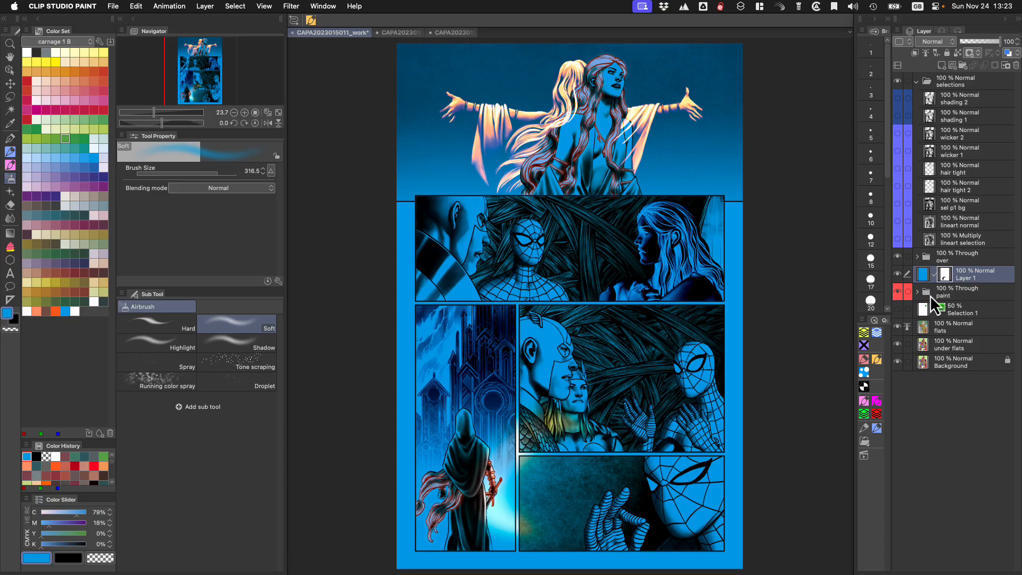
click(100, 558)
mouse_move(536, 480)
mouse_down()
mouse_move(571, 473)
mouse_move(551, 482)
mouse_move(542, 513)
mouse_move(672, 440)
mouse_move(701, 459)
mouse_up()
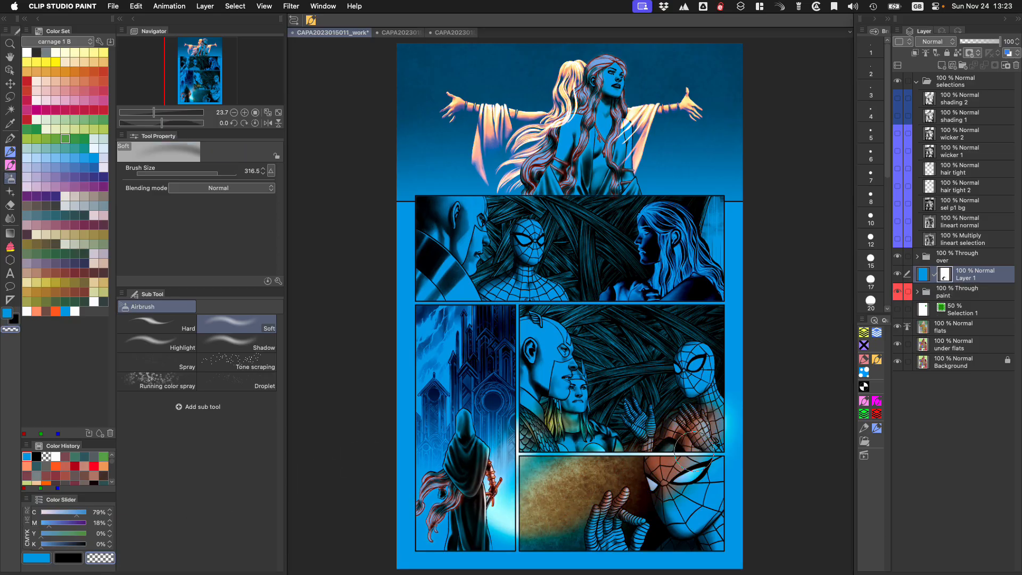
Paint part of the masked blue back over the bottom panel with black, reselect the blue main color, and hide Layer 1
click(68, 558)
mouse_move(466, 436)
mouse_down()
mouse_move(575, 489)
mouse_move(602, 437)
mouse_move(564, 479)
mouse_move(500, 458)
mouse_move(479, 484)
mouse_move(591, 479)
mouse_move(552, 481)
mouse_up()
click(100, 558)
click(37, 558)
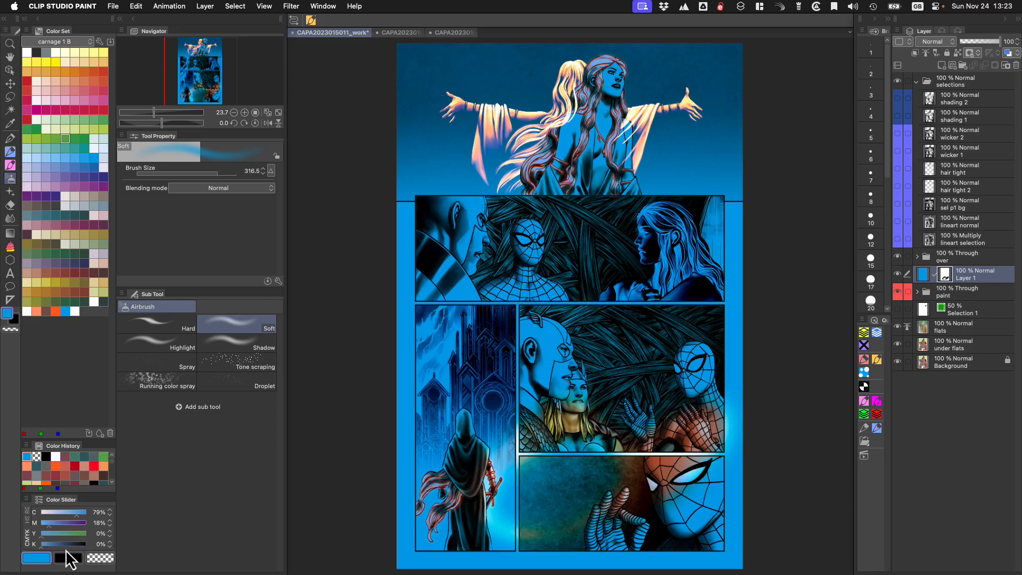
click(897, 273)
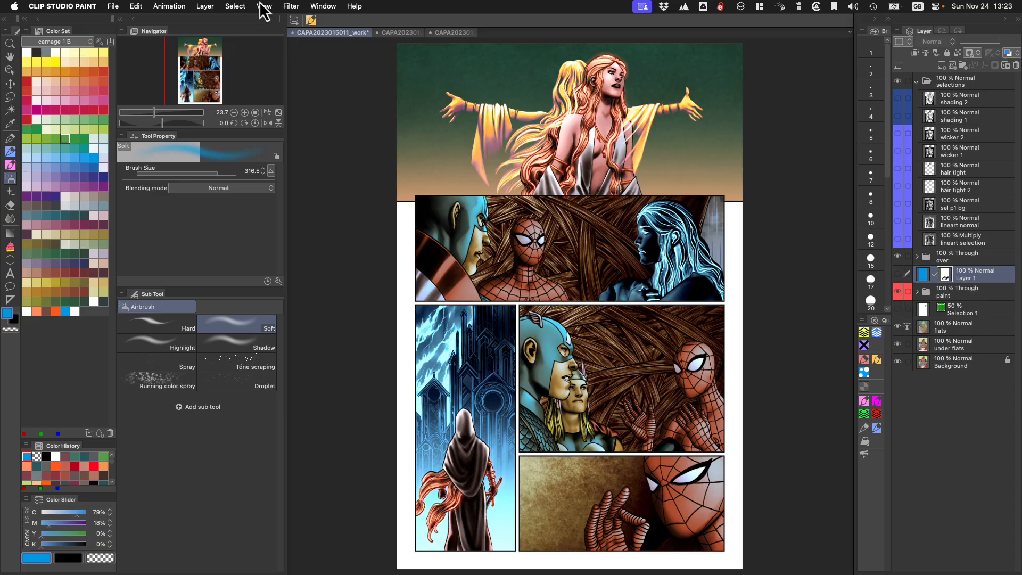
Look through a new Color balance correction layer's Half tone and Shadow options, and cancel it
click(205, 6)
mouse_move(314, 161)
mouse_move(317, 44)
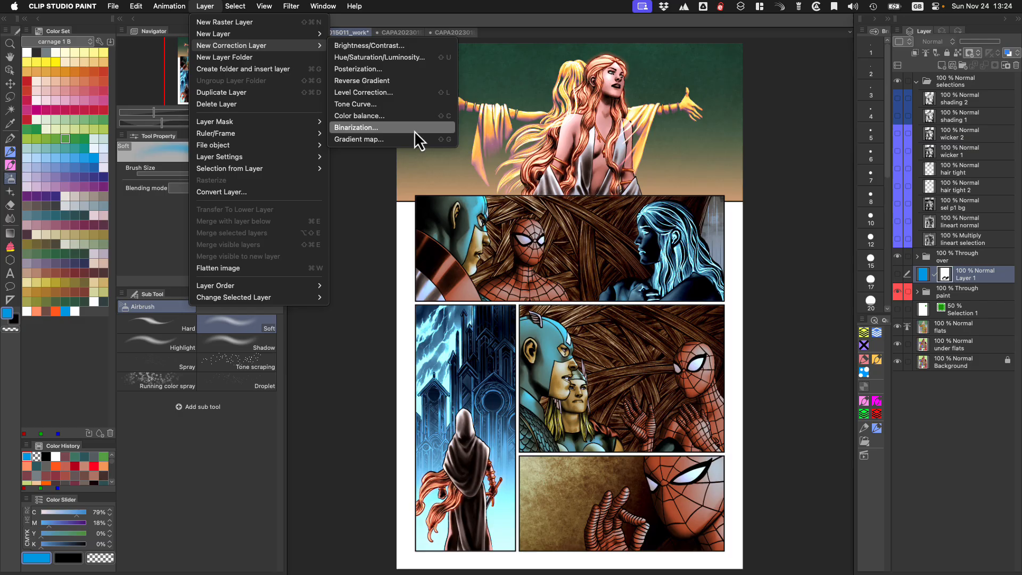
click(372, 115)
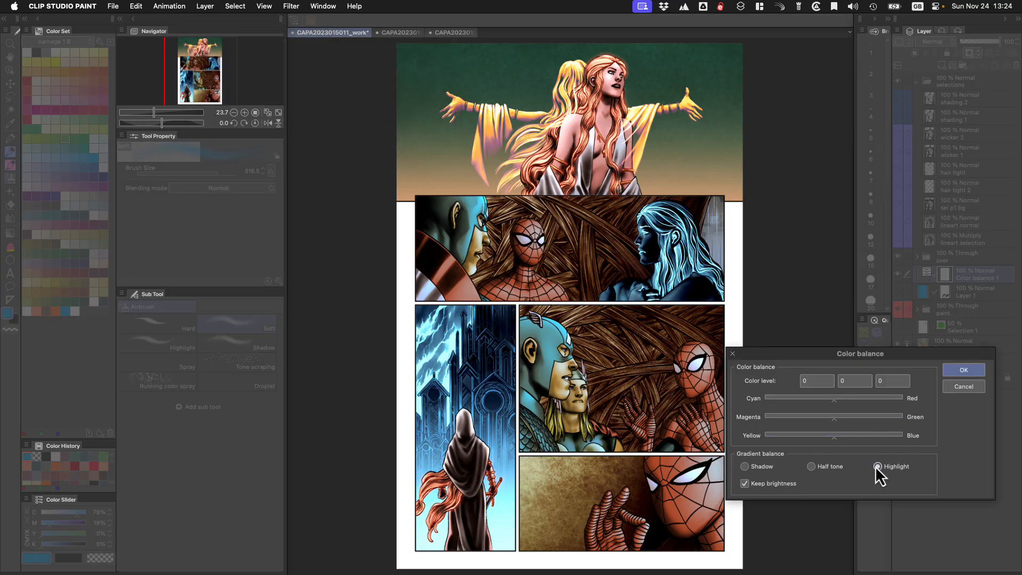
click(811, 466)
click(744, 466)
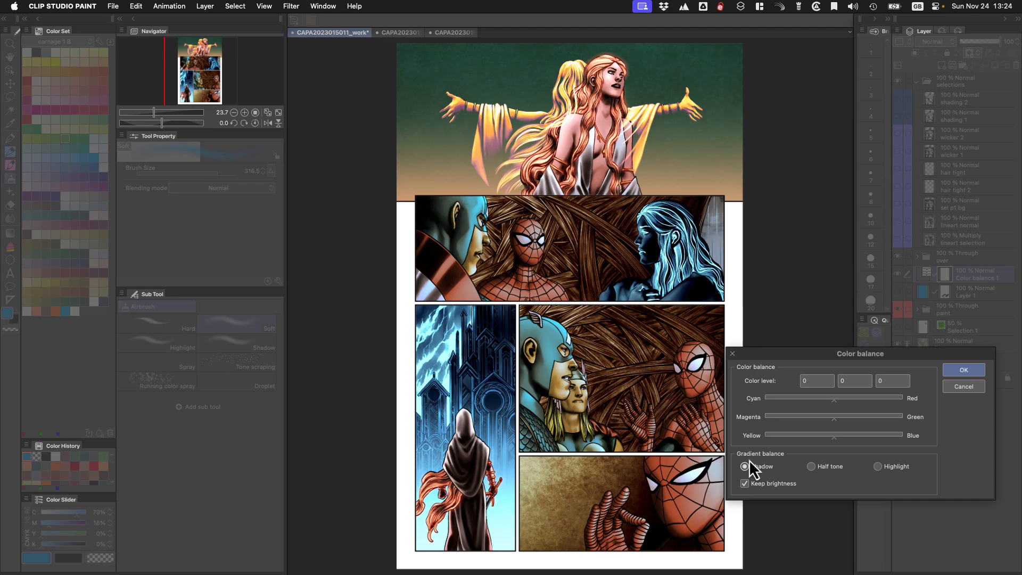
click(963, 387)
View the correction layer types offered for Layer 1 in the layer list, and dismiss them without adding one
right_click(974, 285)
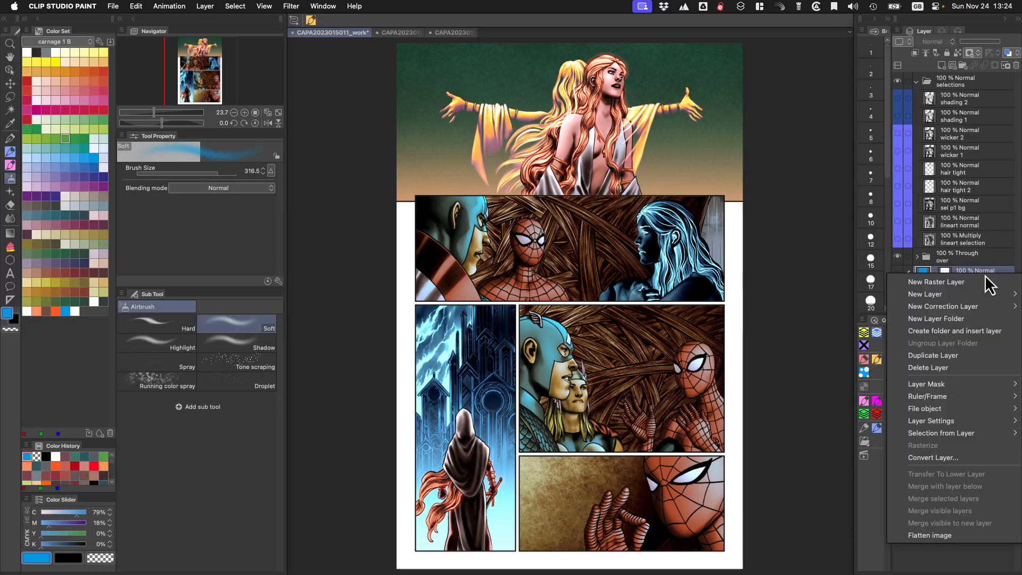
mouse_move(988, 308)
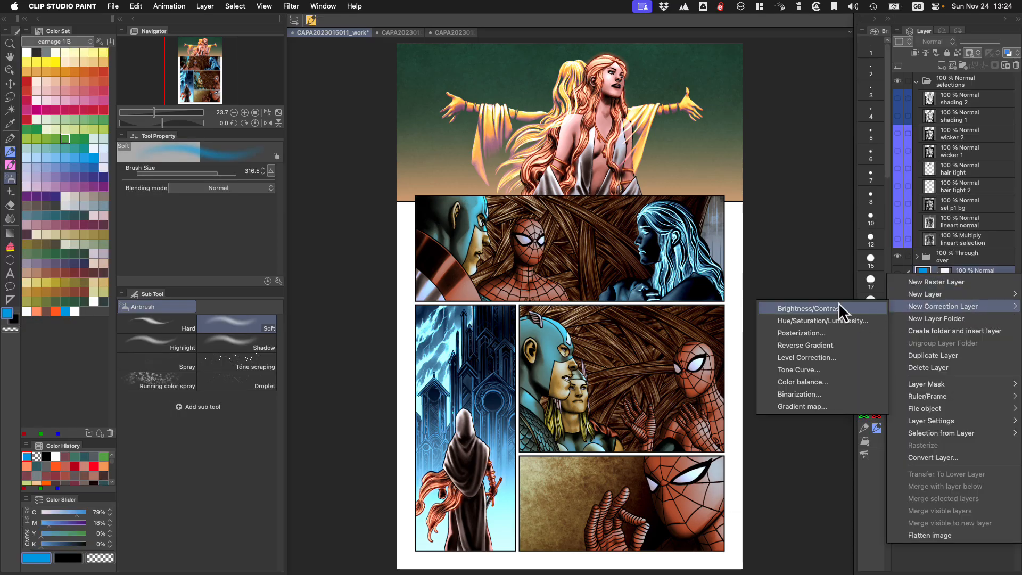
click(823, 184)
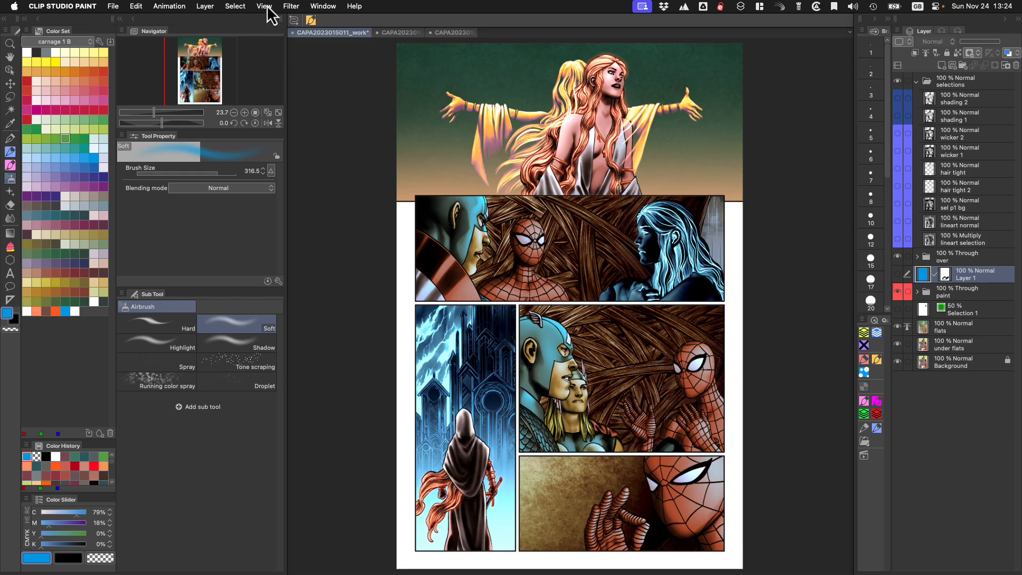
Show the Information palette, check its display options, and close it
click(205, 6)
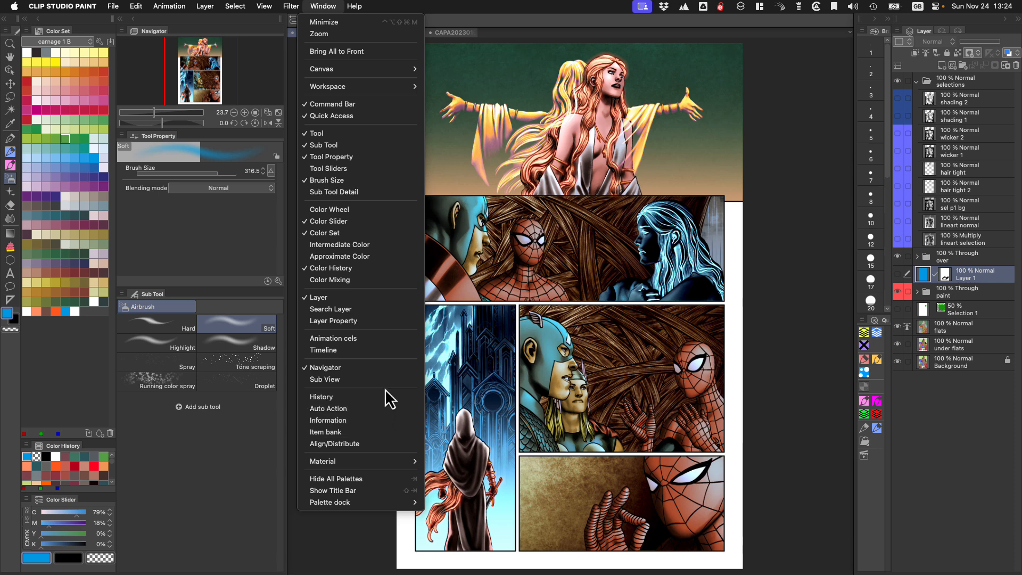
click(375, 420)
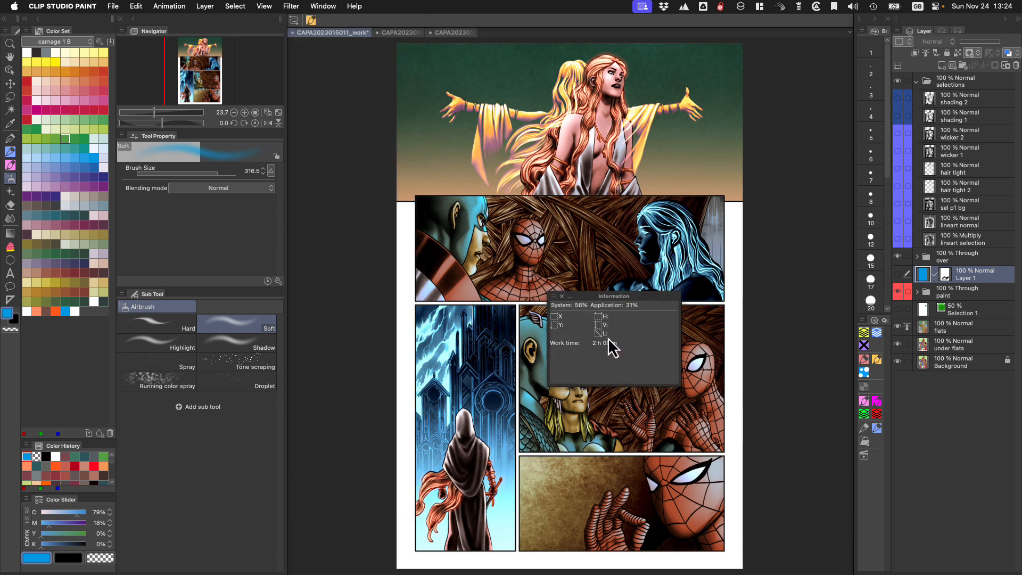
click(554, 297)
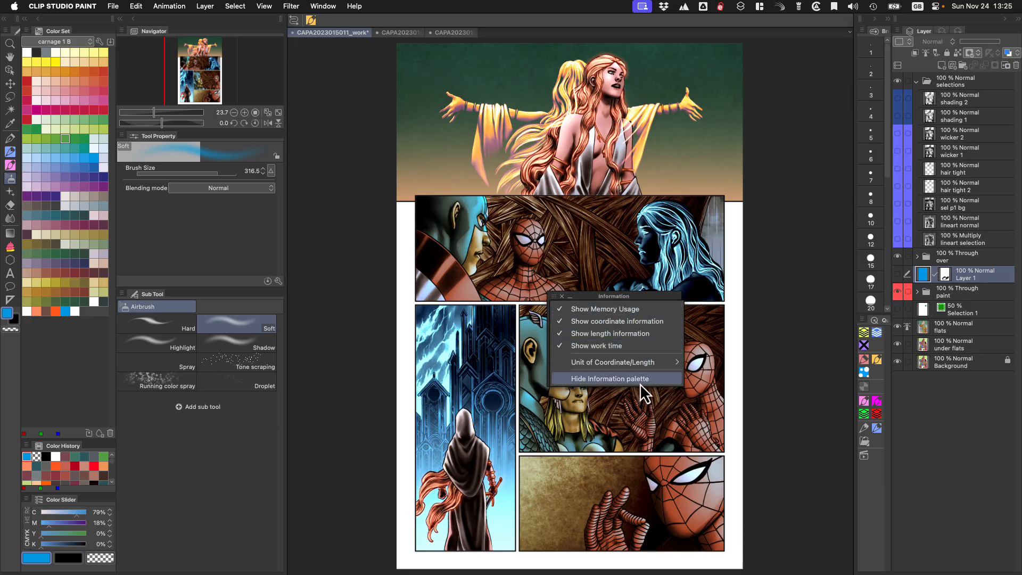
click(559, 308)
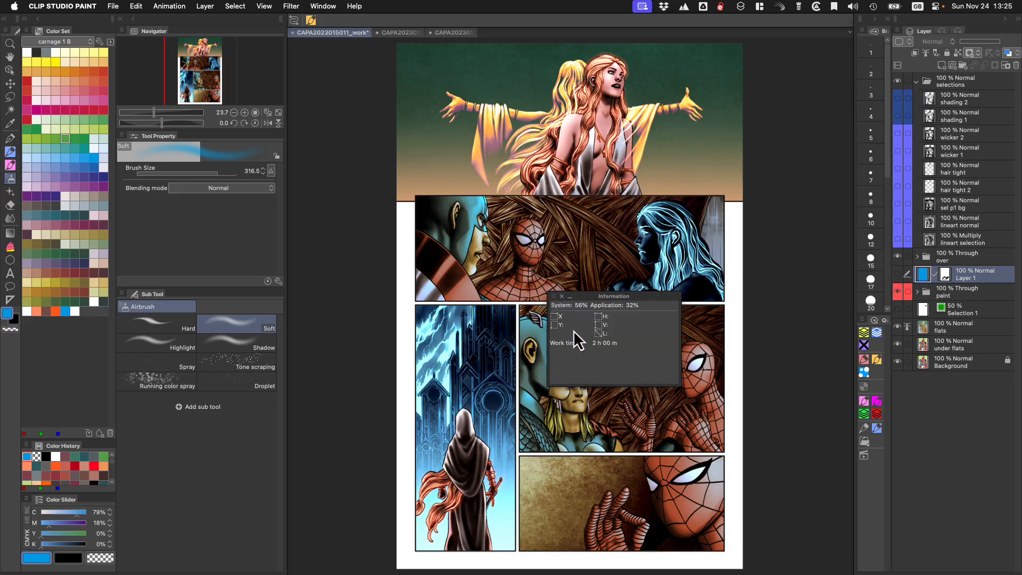
click(560, 296)
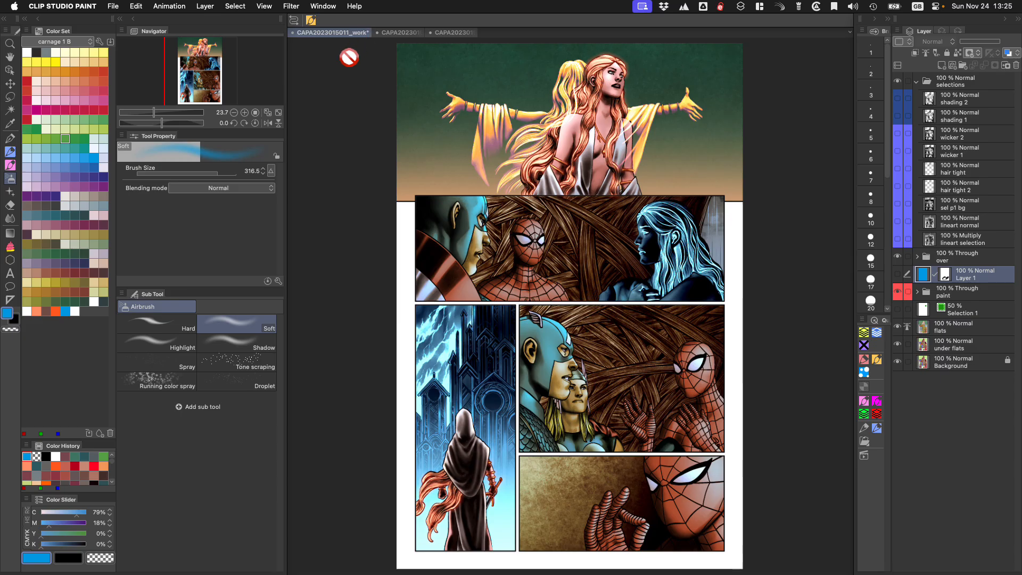
View the filter categories and the Distort filters on offer, and leave without applying any
click(291, 7)
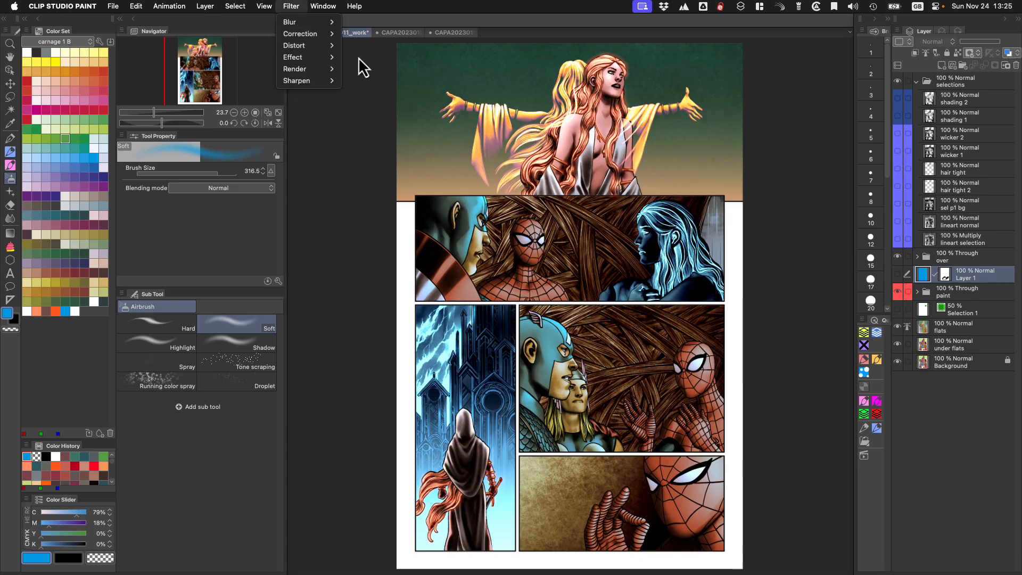
mouse_move(319, 22)
mouse_move(317, 59)
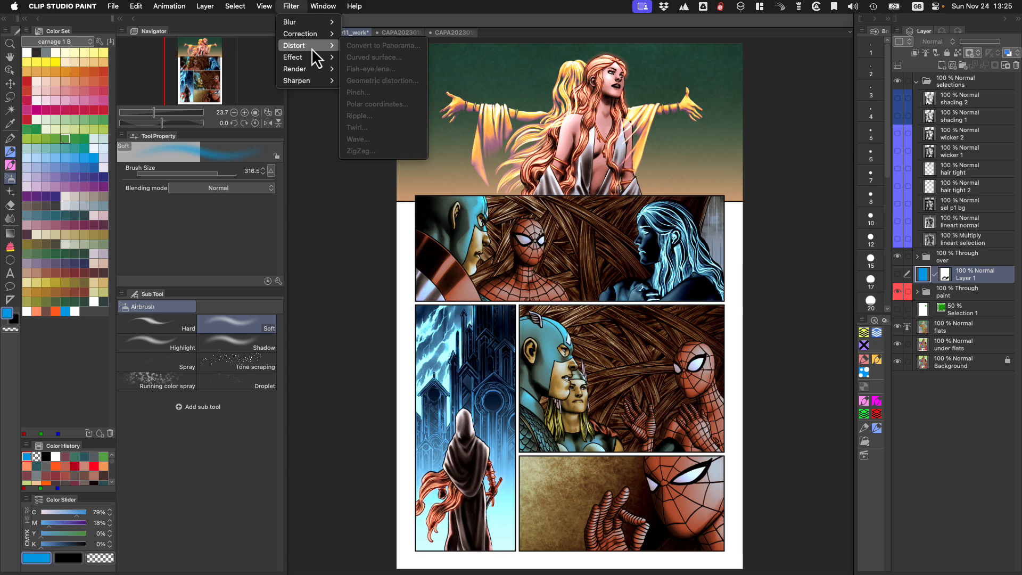
click(289, 6)
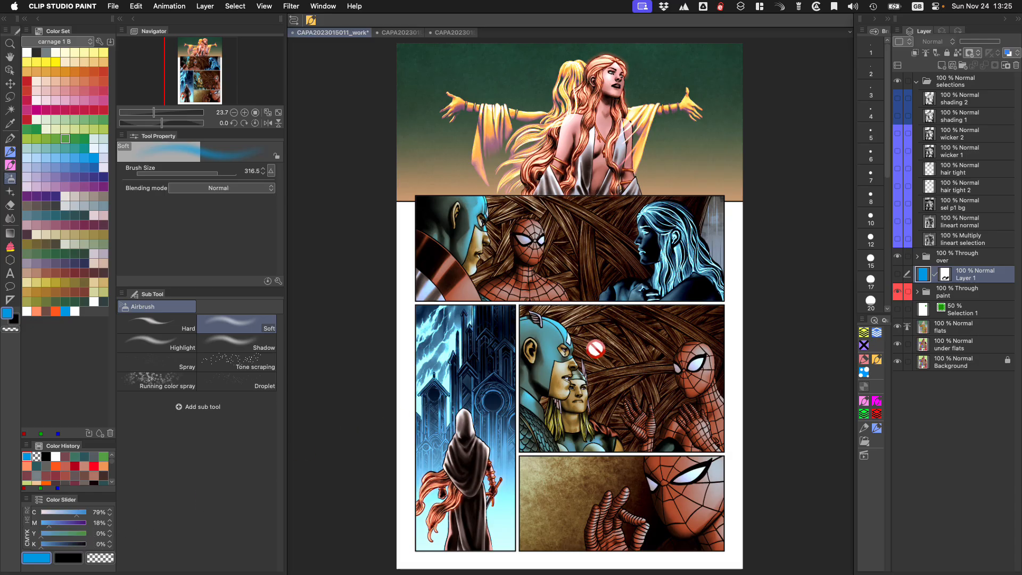
Pick a muted blue (RGB 56, 138, 173) in the pop-up Color Wheel, toggle the wheel a few times and close it
key(6)
drag(614, 324, 604, 328)
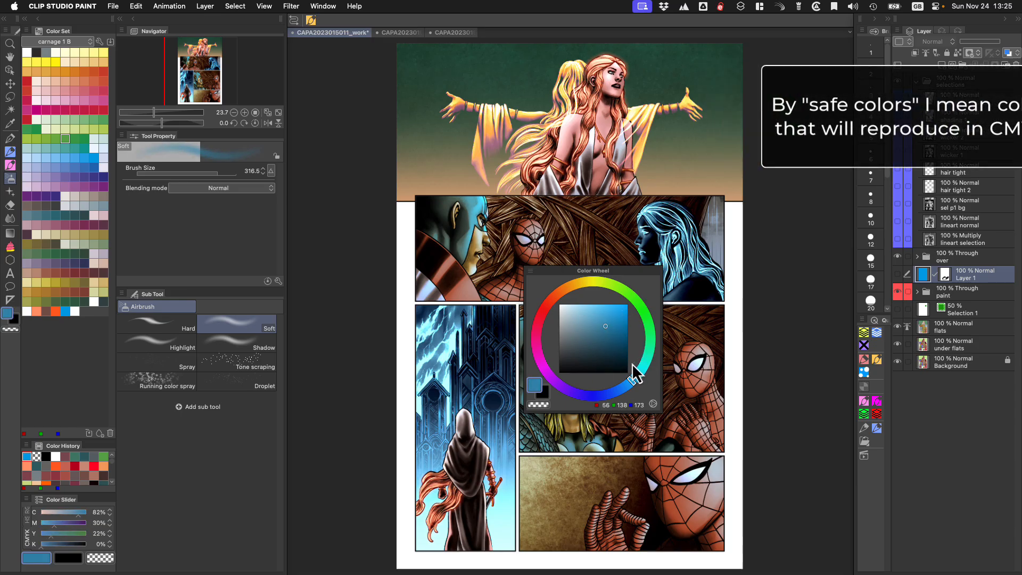
key(6)
key(6)
key(6)
key(6)
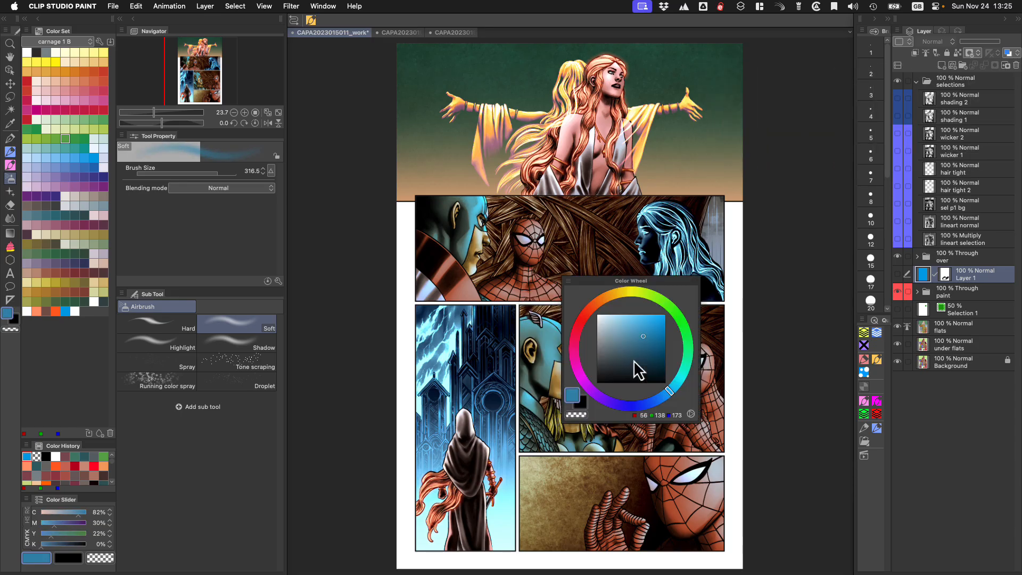
key(6)
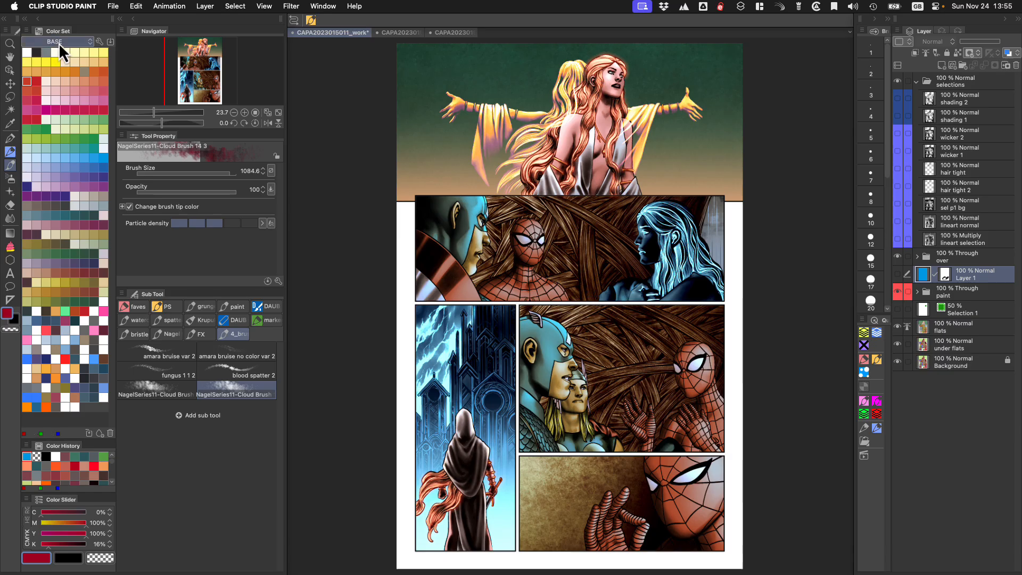
Switch the color set to BASE CLEAN and back to BASE
click(62, 41)
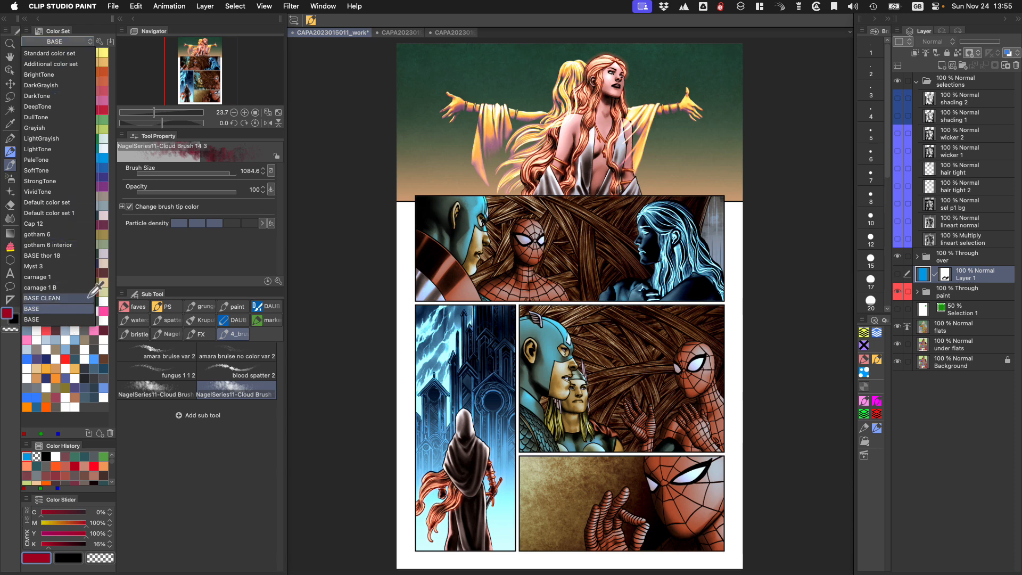
click(89, 297)
click(71, 40)
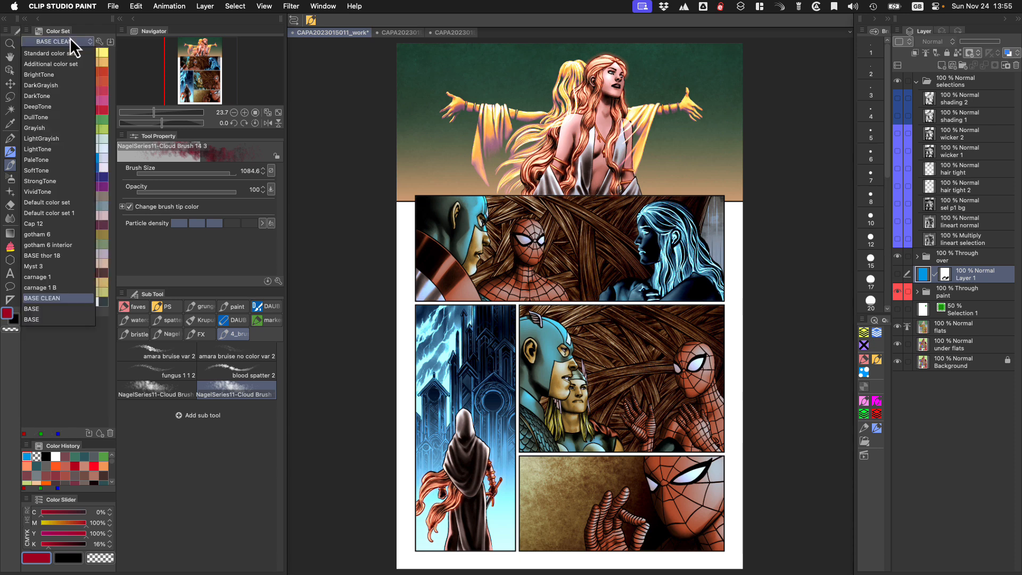
click(49, 310)
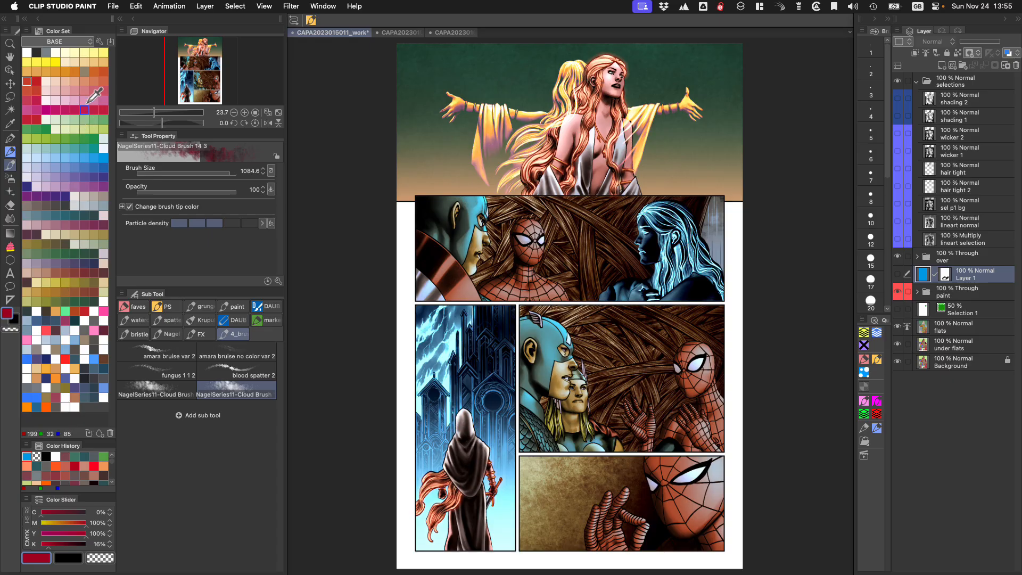
click(77, 43)
click(78, 43)
Import the BASE.aco swatch file as a new color set, accept its conversion to RGB, and check the color set list
click(26, 31)
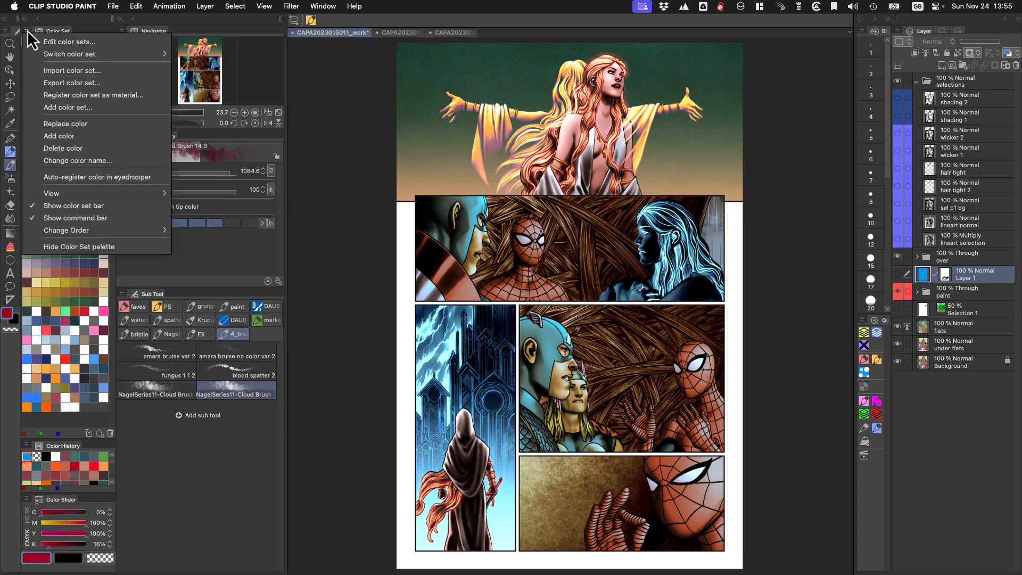
click(70, 76)
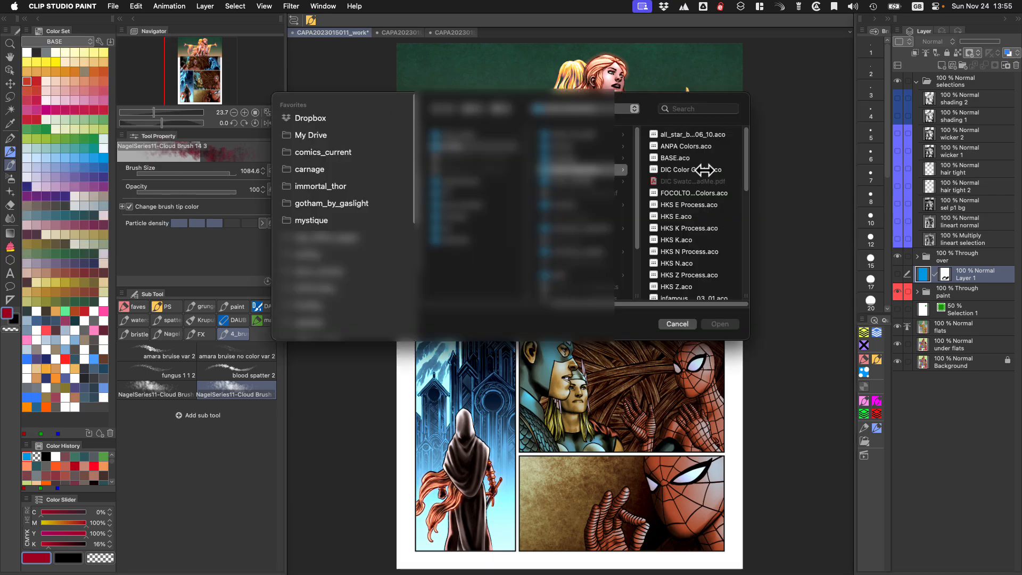
click(686, 159)
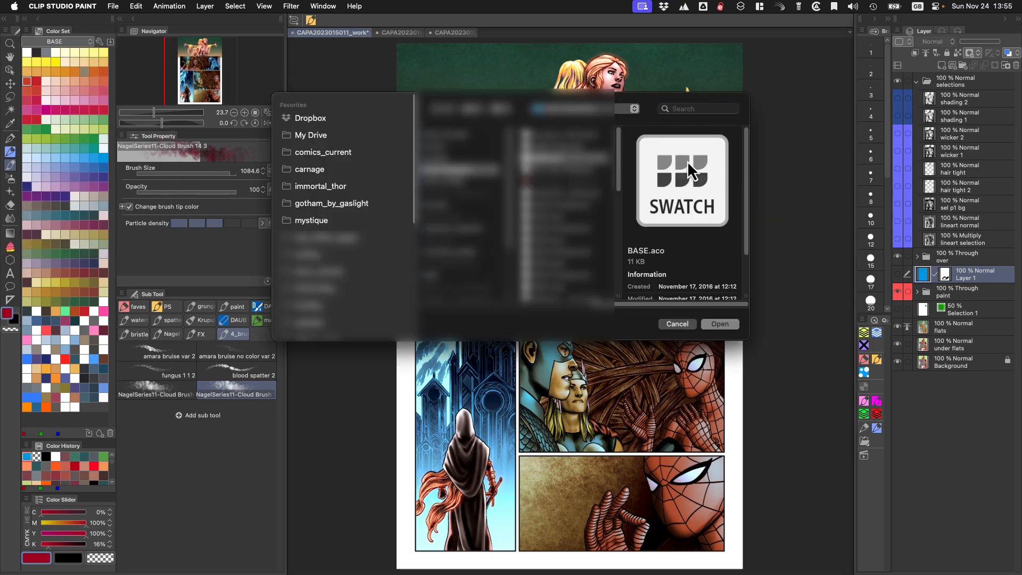
click(720, 323)
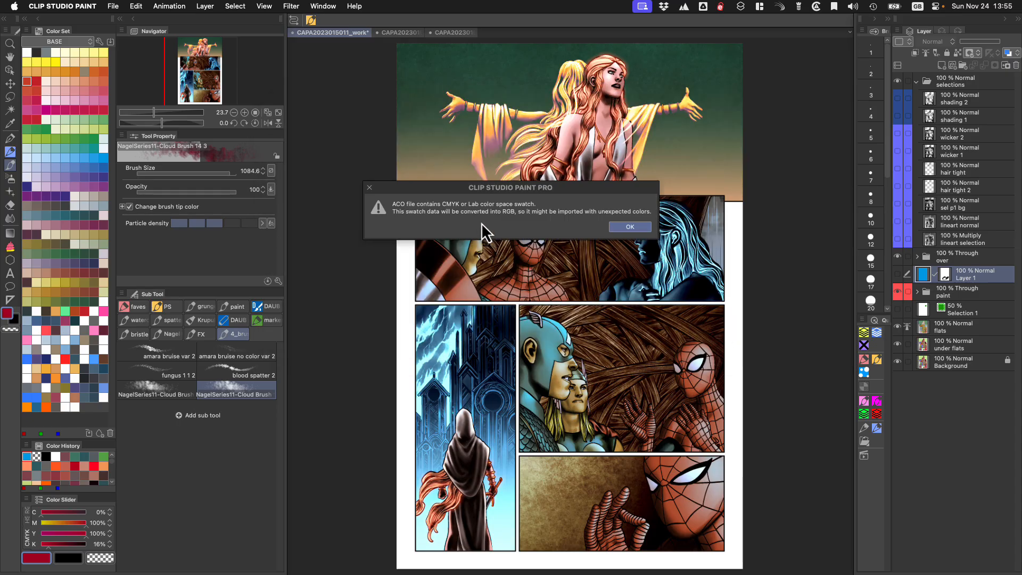
click(621, 229)
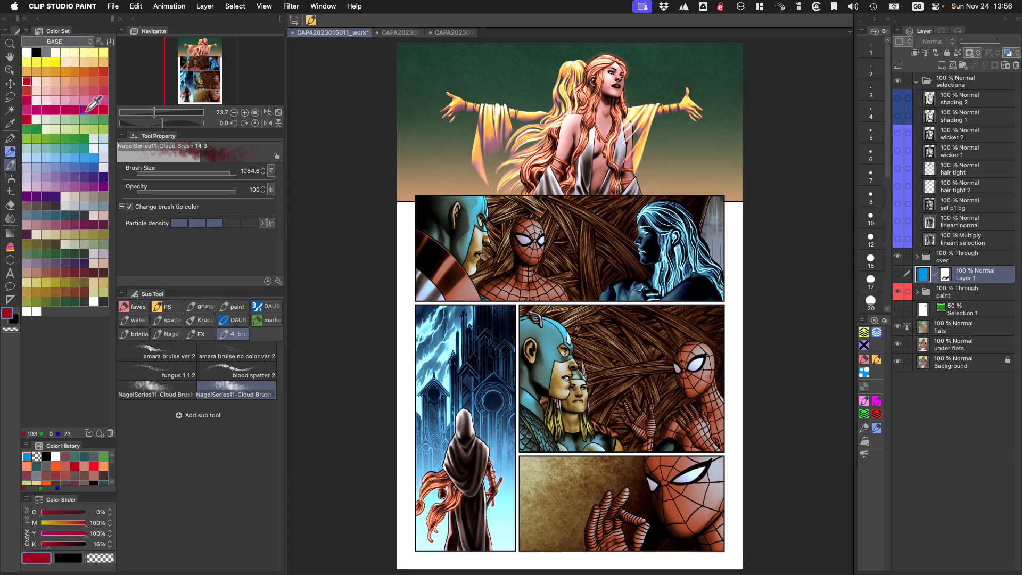
click(72, 42)
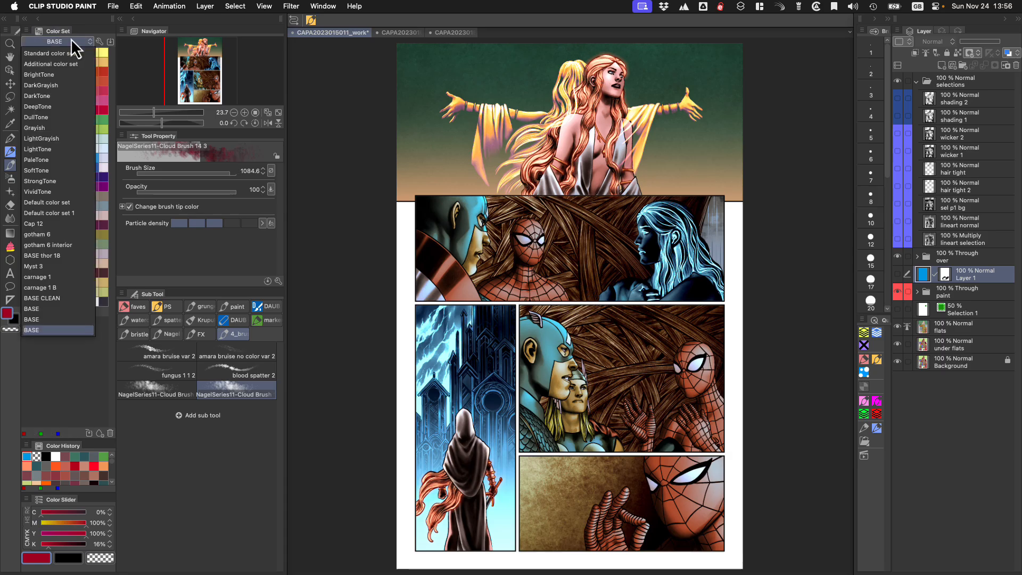
click(71, 40)
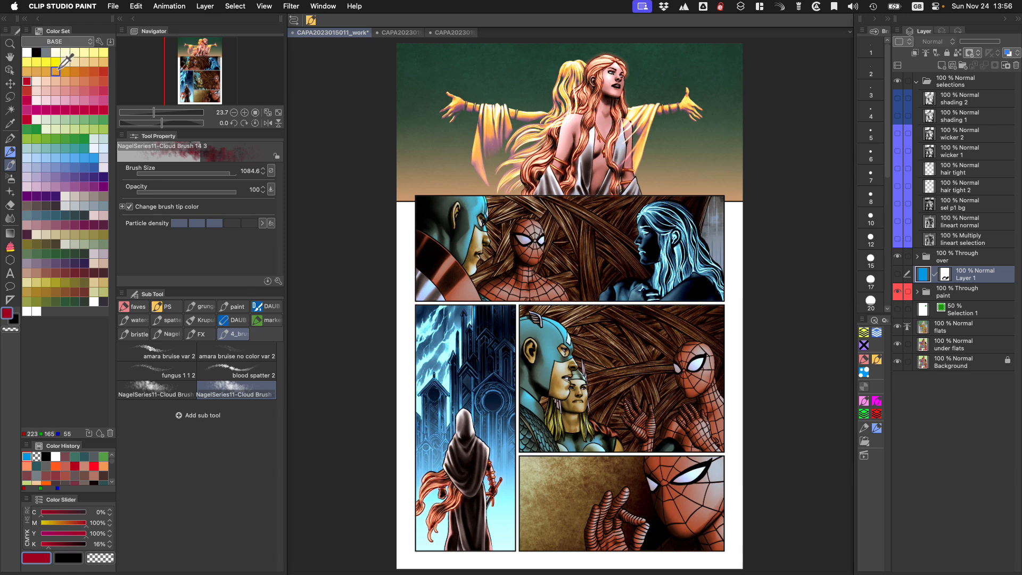
Fill a small rectangular selection in the page's right margin on the flats layer with pure yellow (C0 M0 Y100 K0)
click(56, 62)
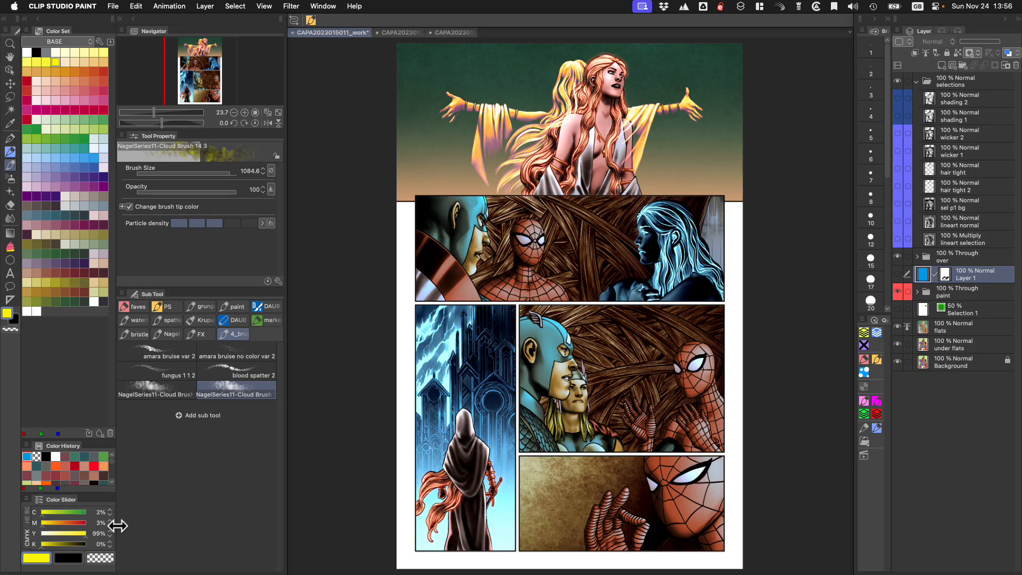
click(972, 327)
key(m)
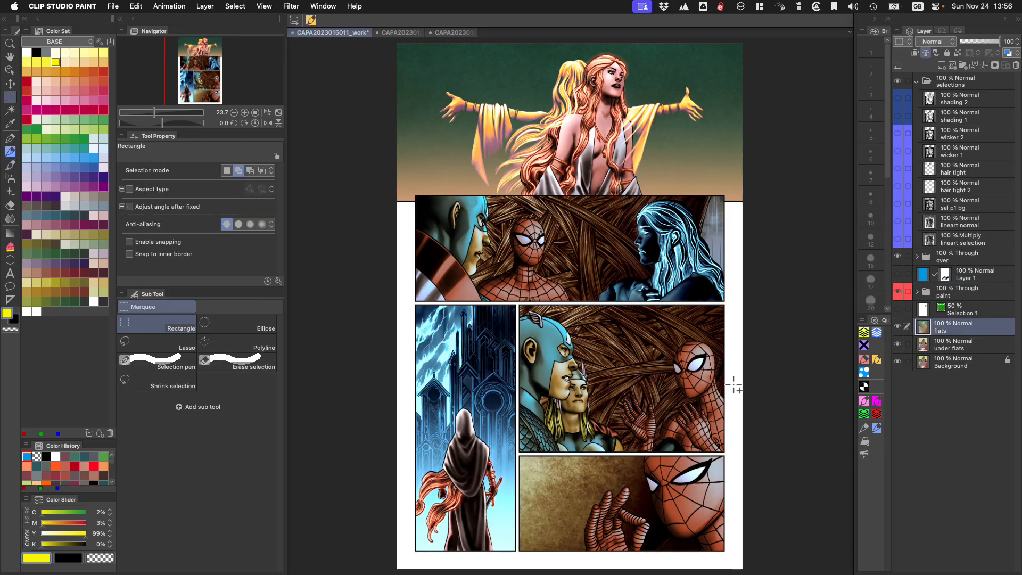
drag(755, 416, 753, 415)
drag(46, 525, 31, 528)
key(alt+BackSpace)
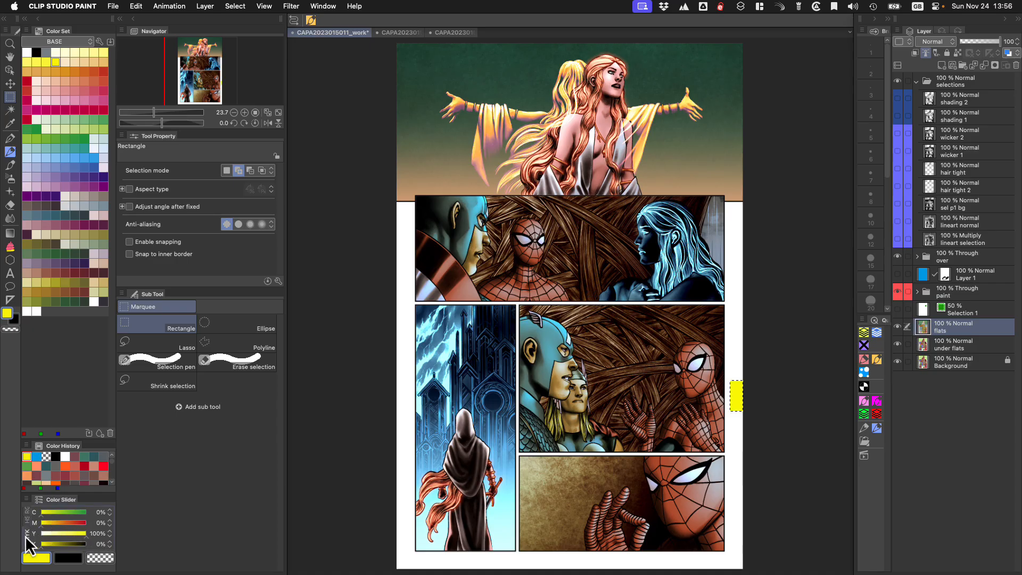
Swap the main and sub colors and sample the filled yellow rectangle with the Eyedropper
key(i)
key(x)
click(738, 395)
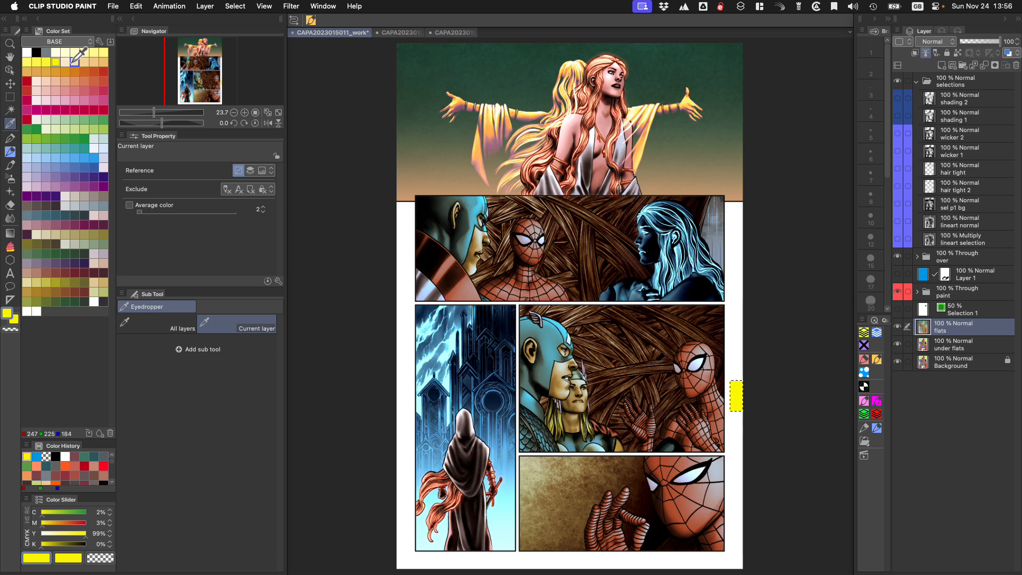
Review the RGB profile, CMYK profile and rendering intent in the Color conversion preferences, and cancel
click(74, 6)
click(147, 51)
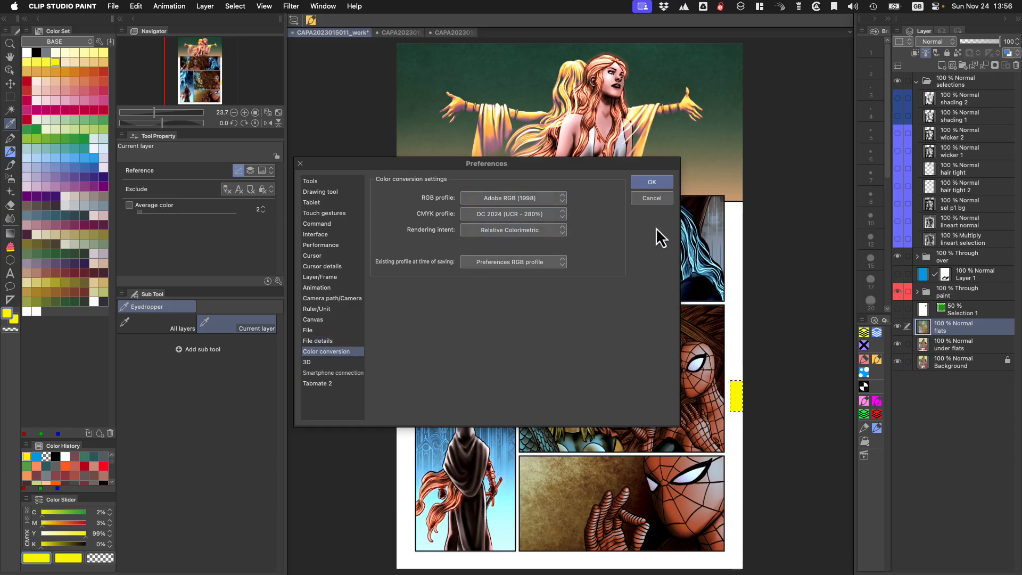
click(656, 196)
Look through the Blur, Running color on fiber and Finger tip blending sub tools, and reselect Blend
key(j)
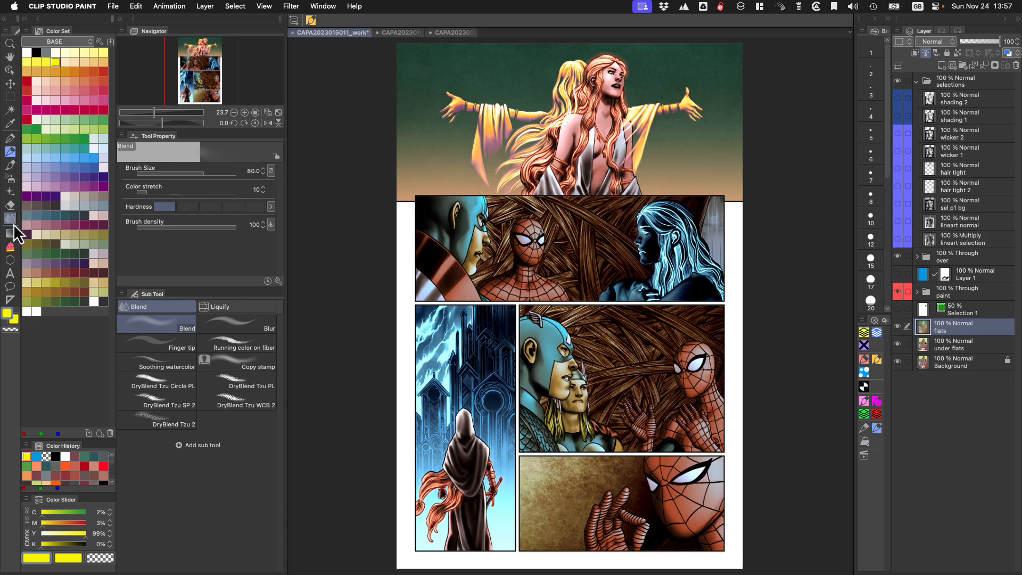
click(257, 326)
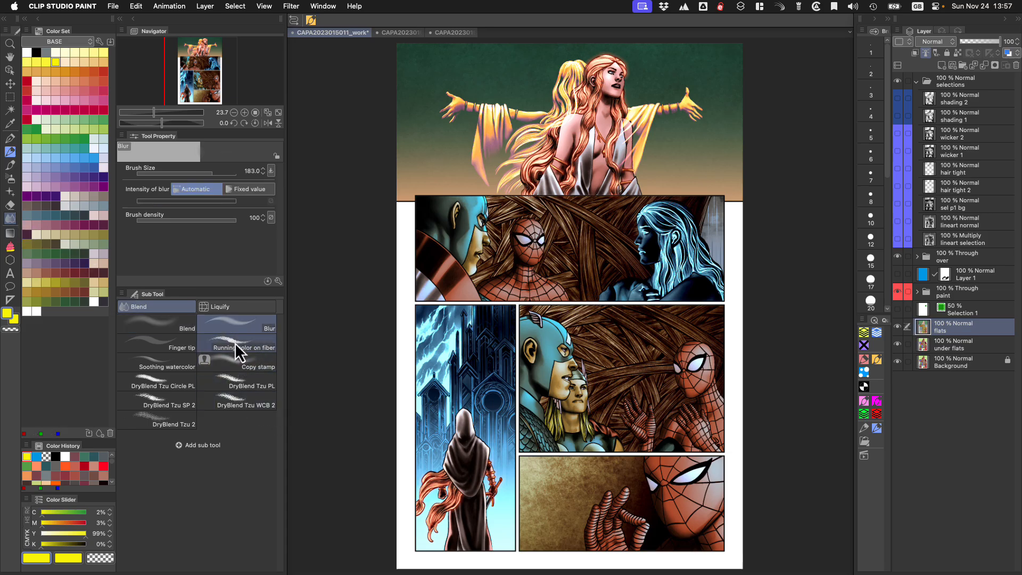
click(238, 351)
click(180, 322)
click(175, 344)
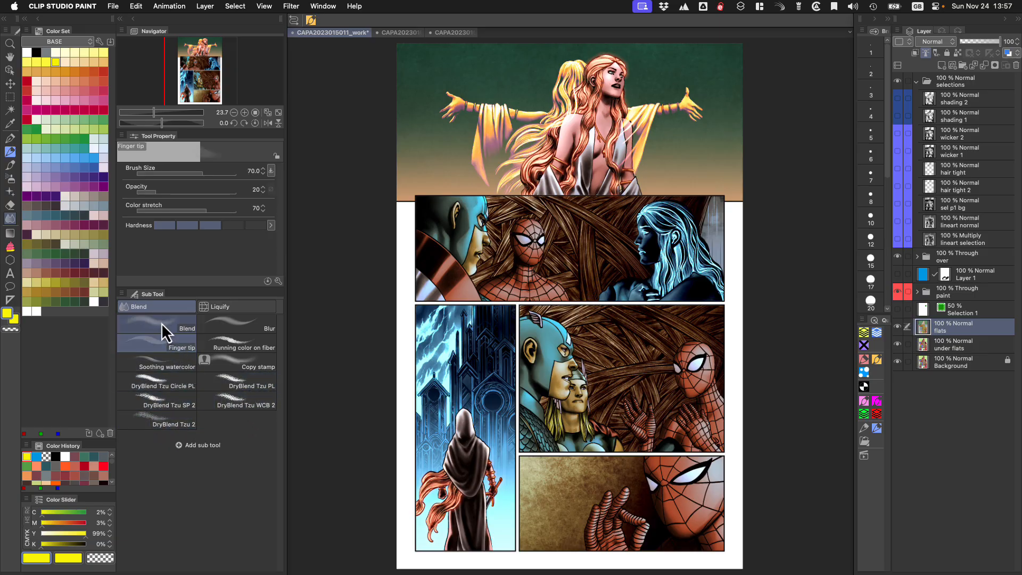
click(244, 323)
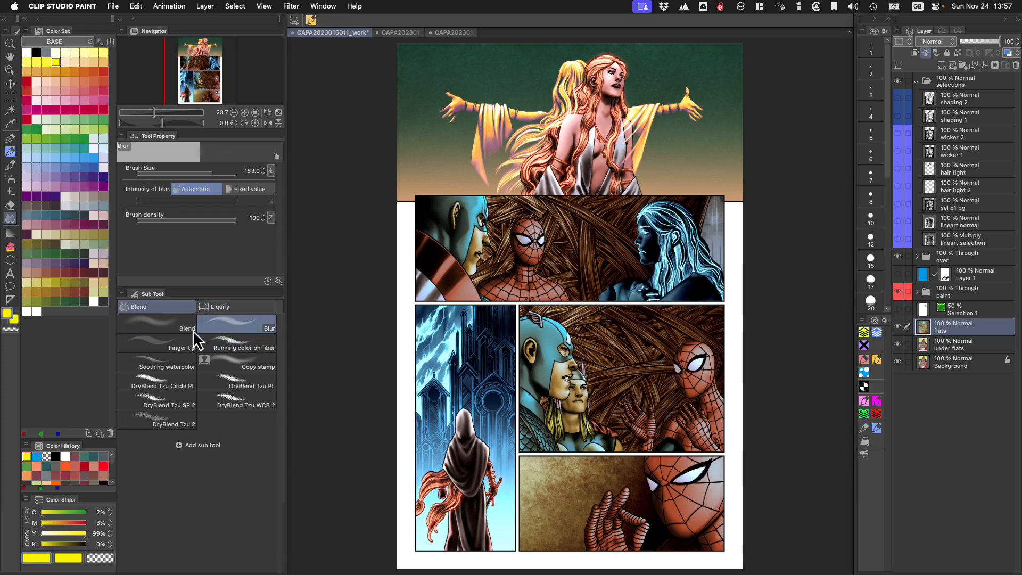
click(193, 335)
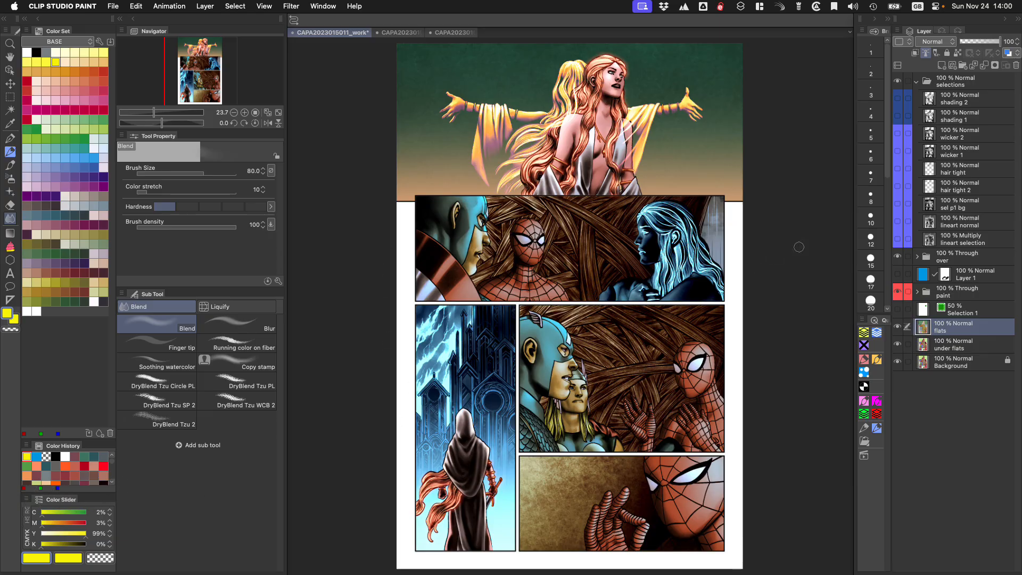
Hide all palettes and zoom in on the red-haired woman in the page's top panel
key(Tab)
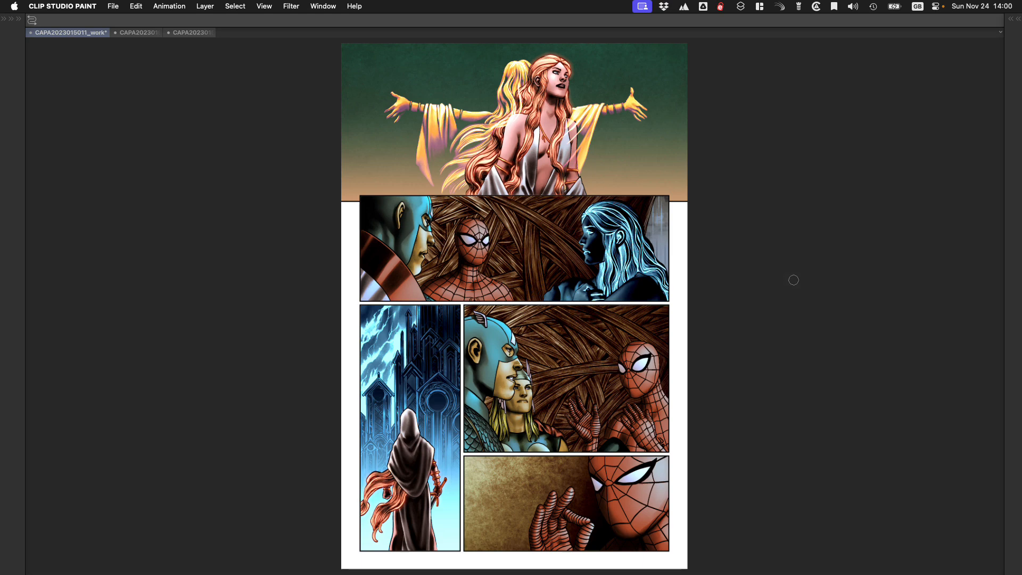
key(Tab)
key(Tab)
key(super+space)
mouse_move(593, 57)
mouse_down()
mouse_move(513, 126)
mouse_move(446, 231)
mouse_up()
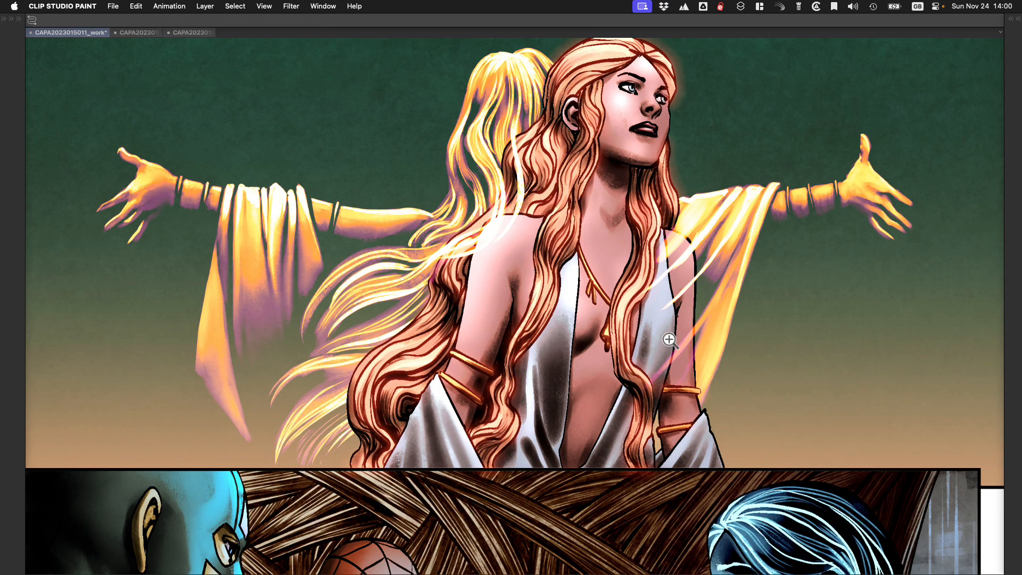
Bring the palettes back and turn on the canvas window's title bar with Show Title Bar
key(Tab)
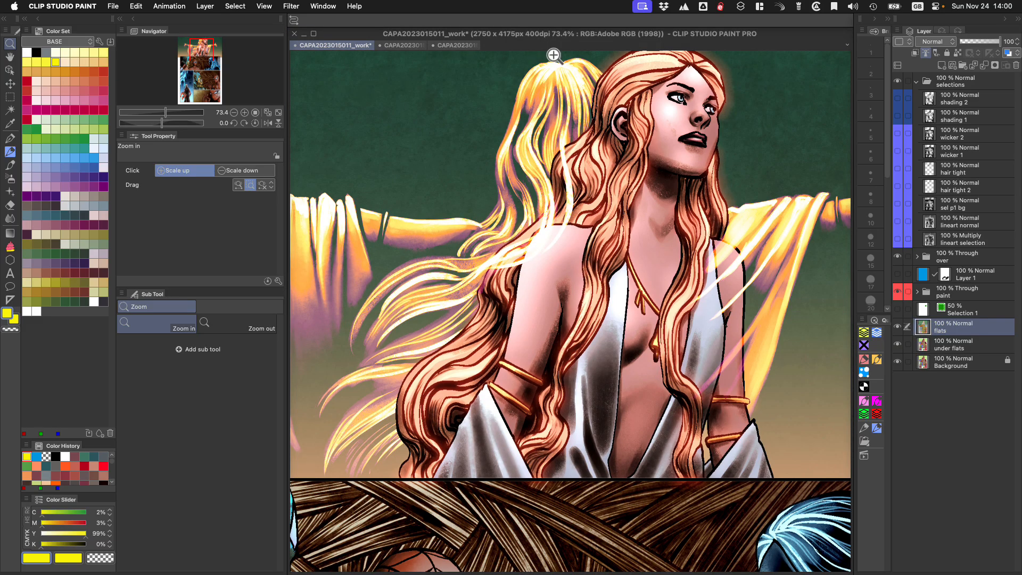
key(Tab)
key(Tab)
click(324, 6)
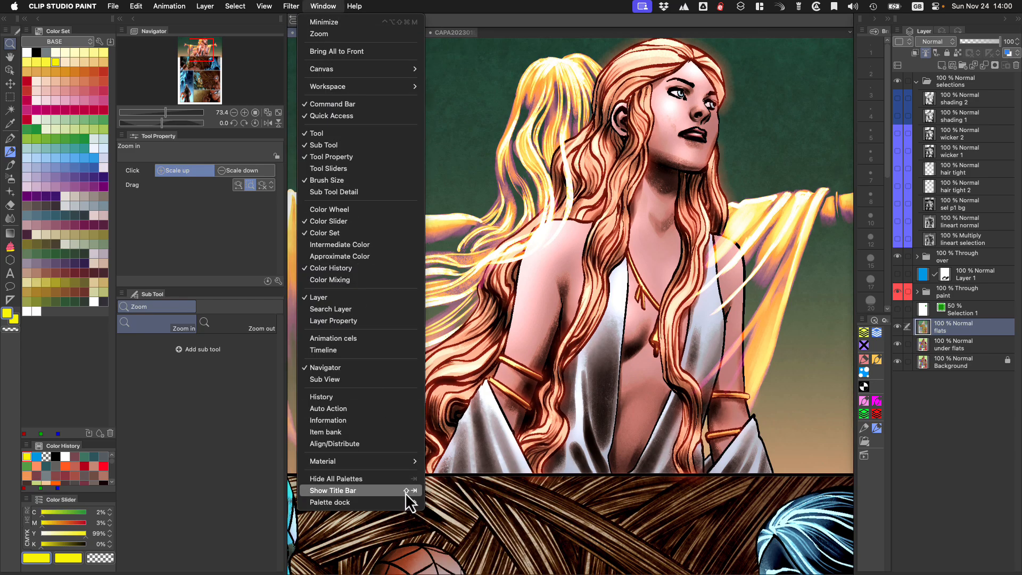
click(628, 27)
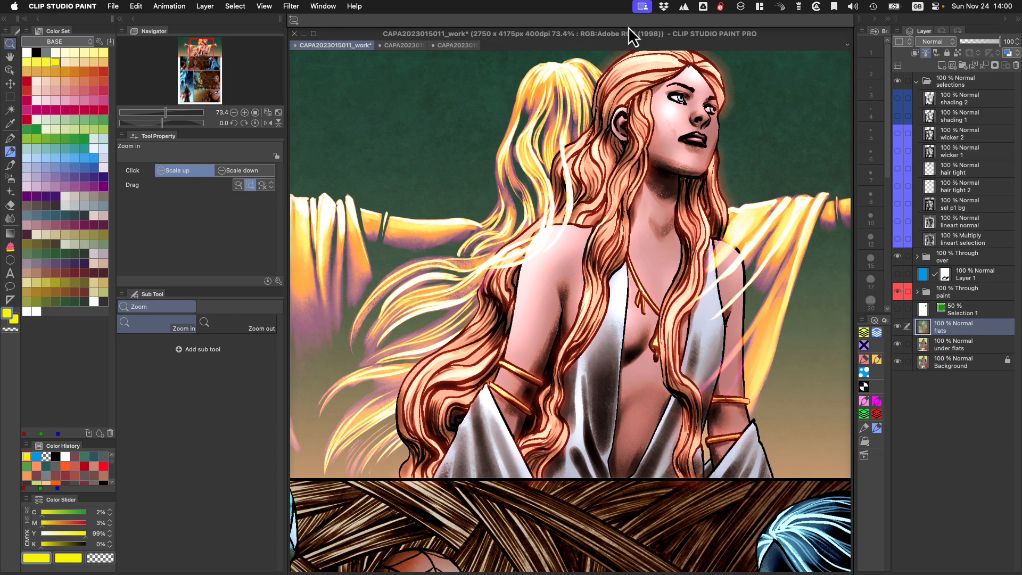
Widen the canvas window with the palettes hidden, toggle the palettes, and fit the window back between the palette docks
key(Tab)
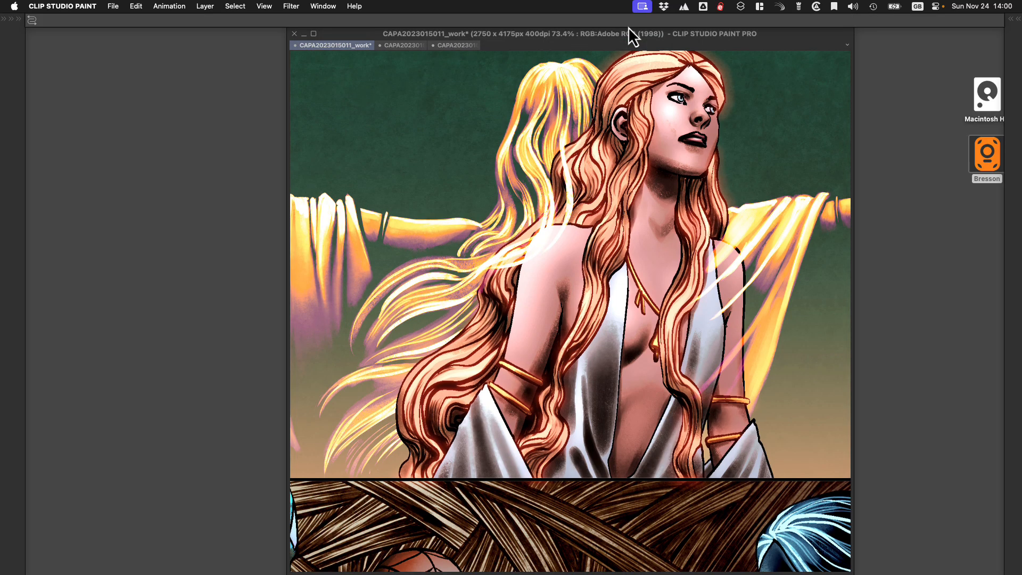
double_click(717, 34)
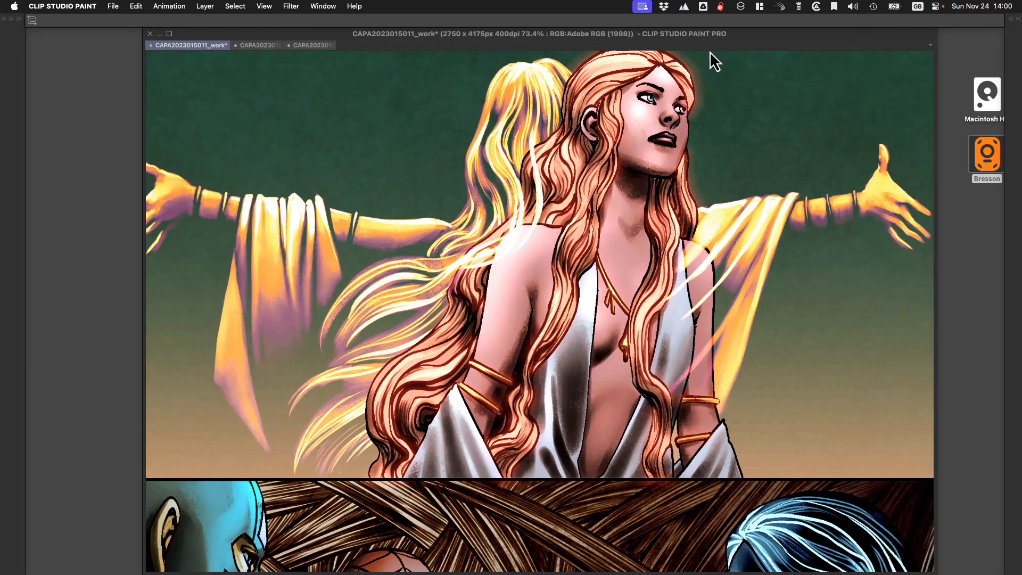
key(Tab)
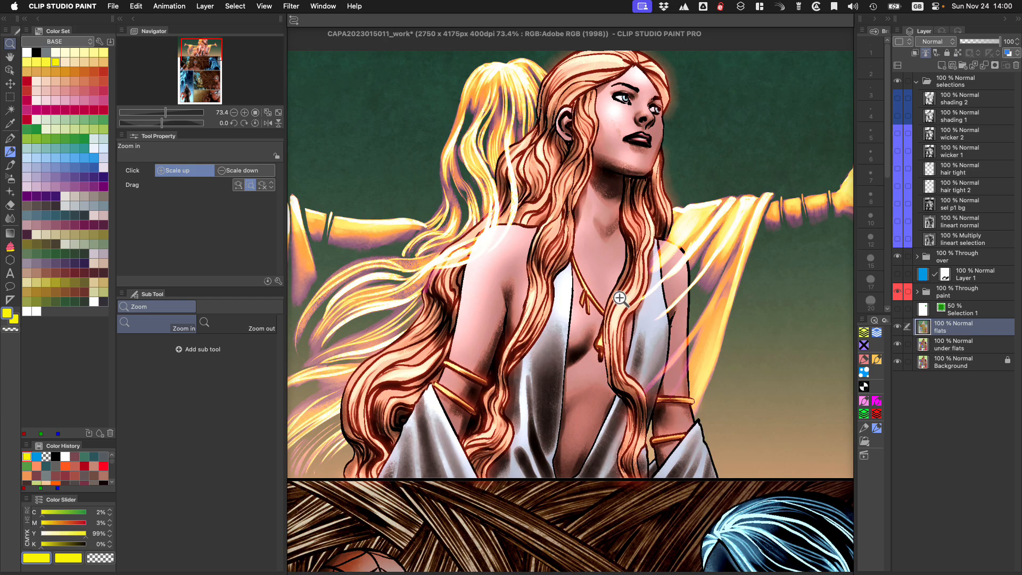
key(Tab)
key(Tab)
double_click(688, 35)
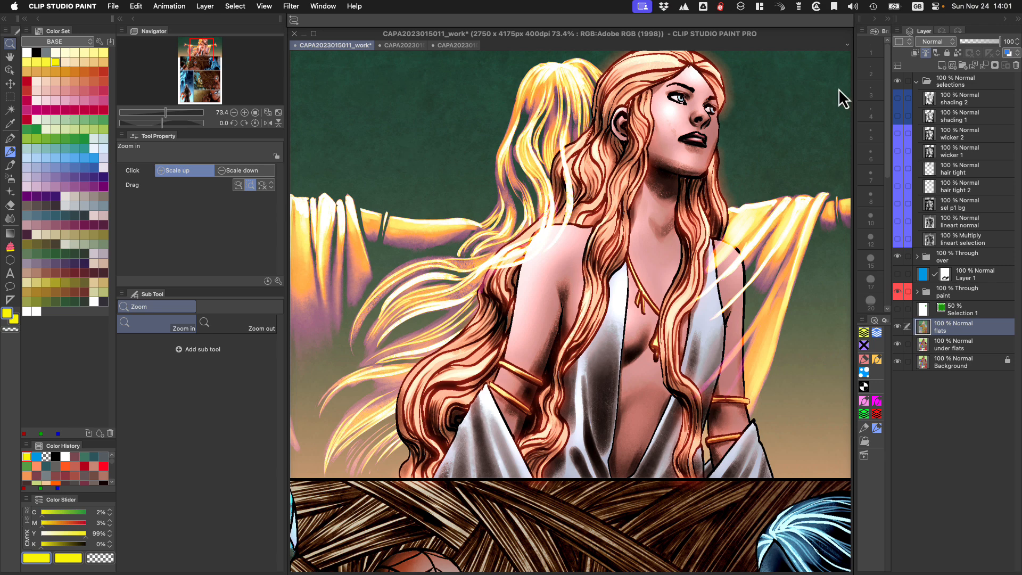
click(847, 44)
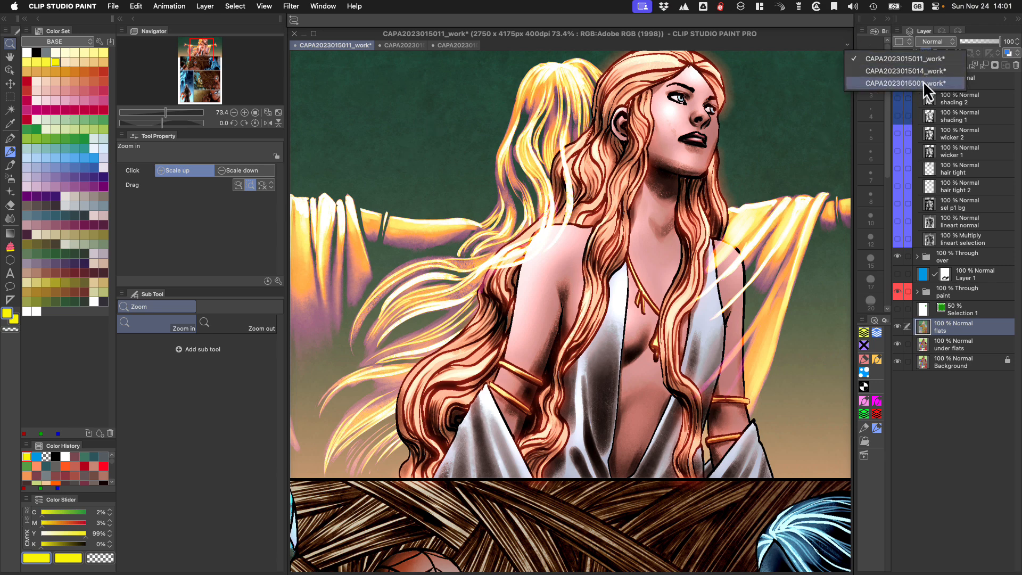
click(822, 52)
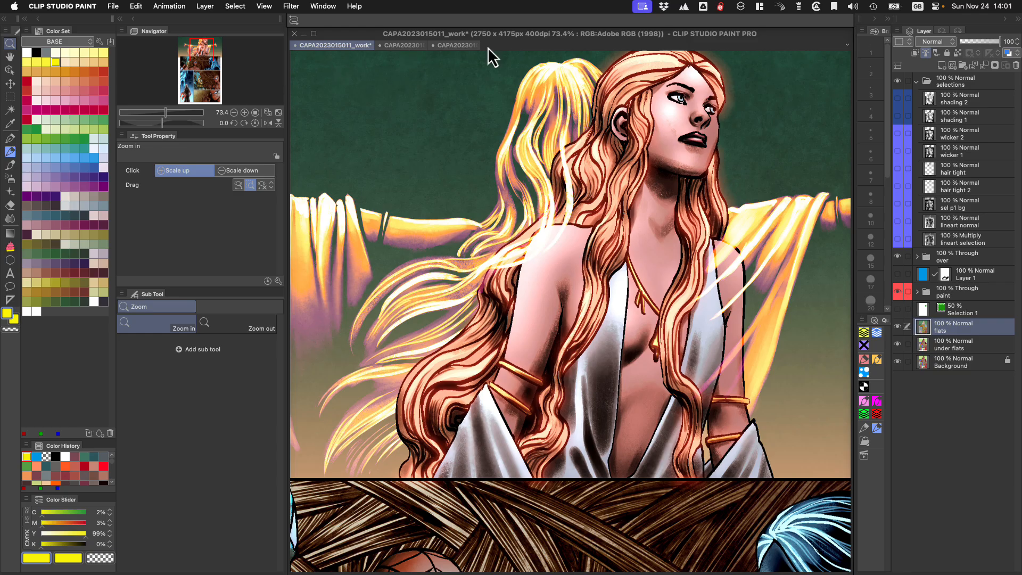
click(847, 45)
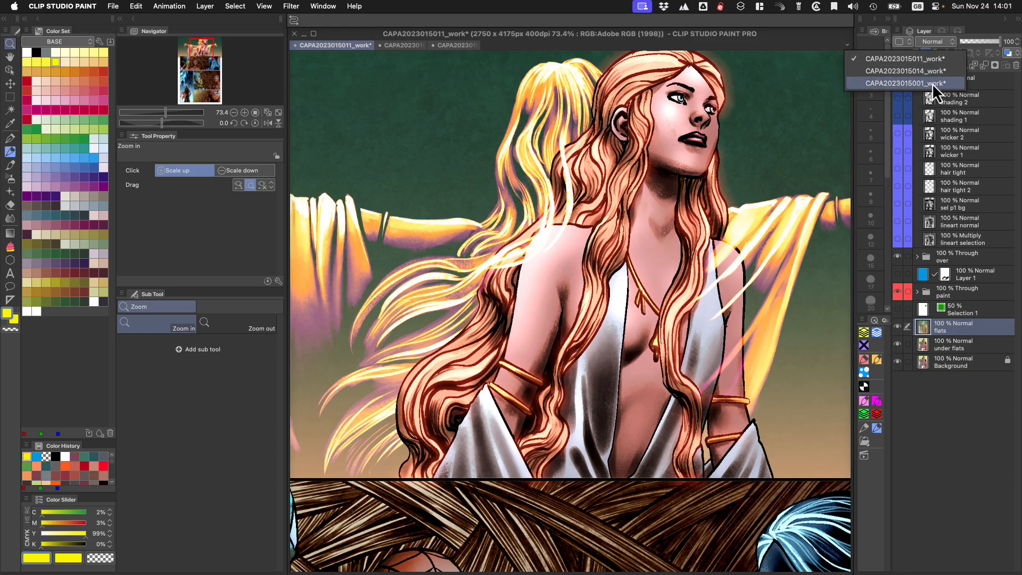
click(796, 30)
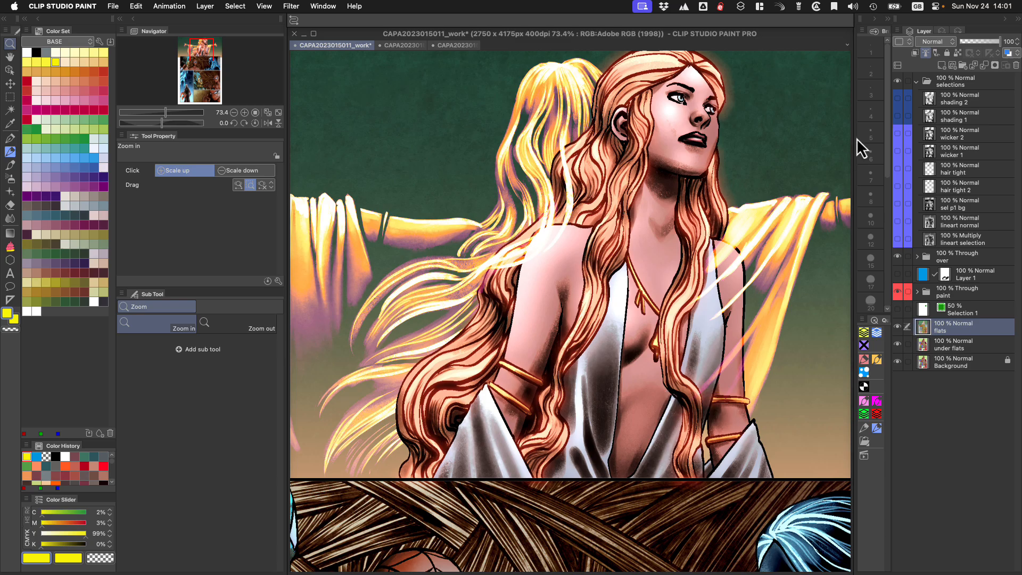
click(848, 44)
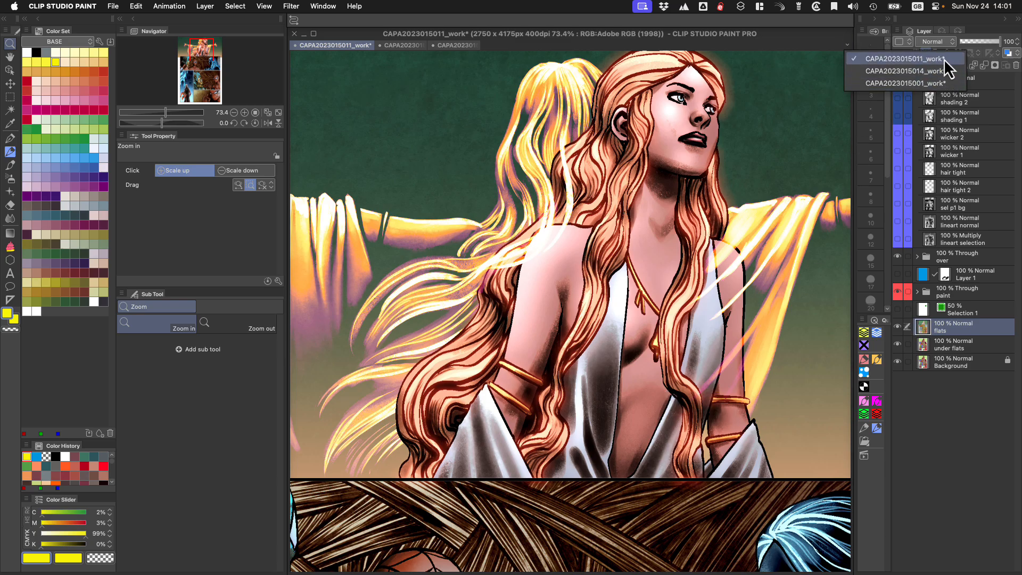
click(664, 28)
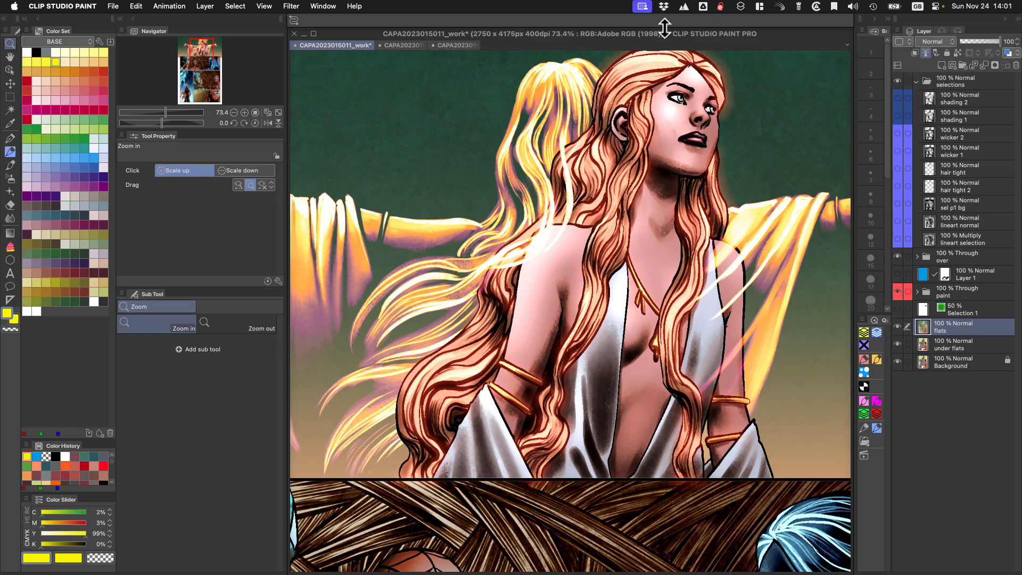
Fit the whole comic page in view and toggle the palettes, ending with them shown and the canvas title bar hidden
key(super+0)
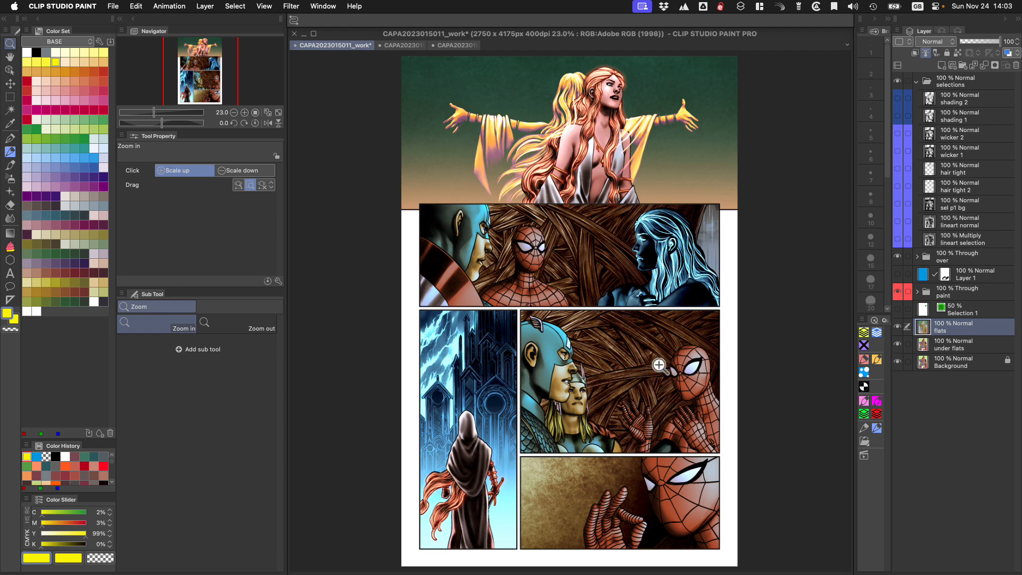
key(Tab)
key(Tab)
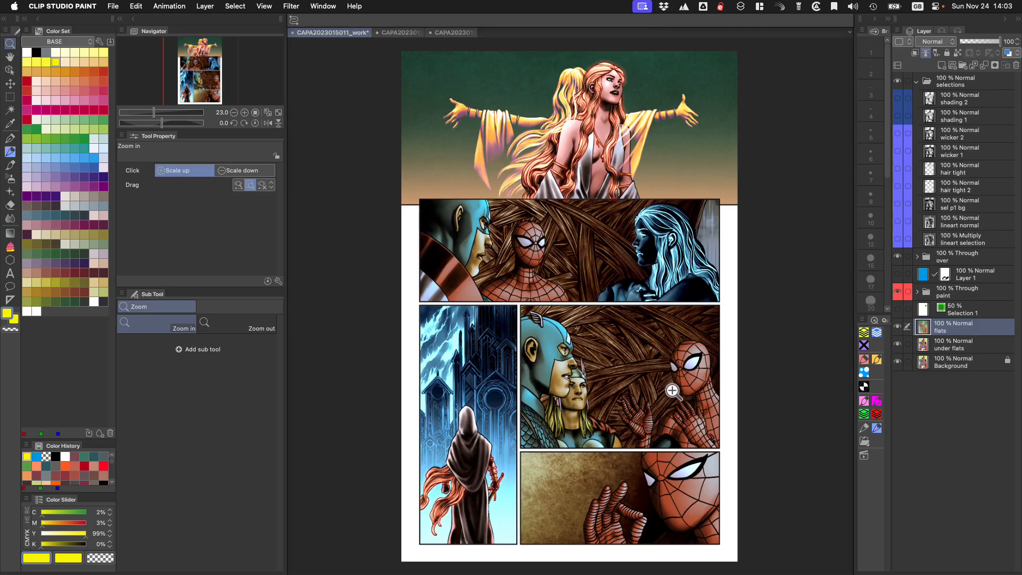
key(Tab)
key(Tab)
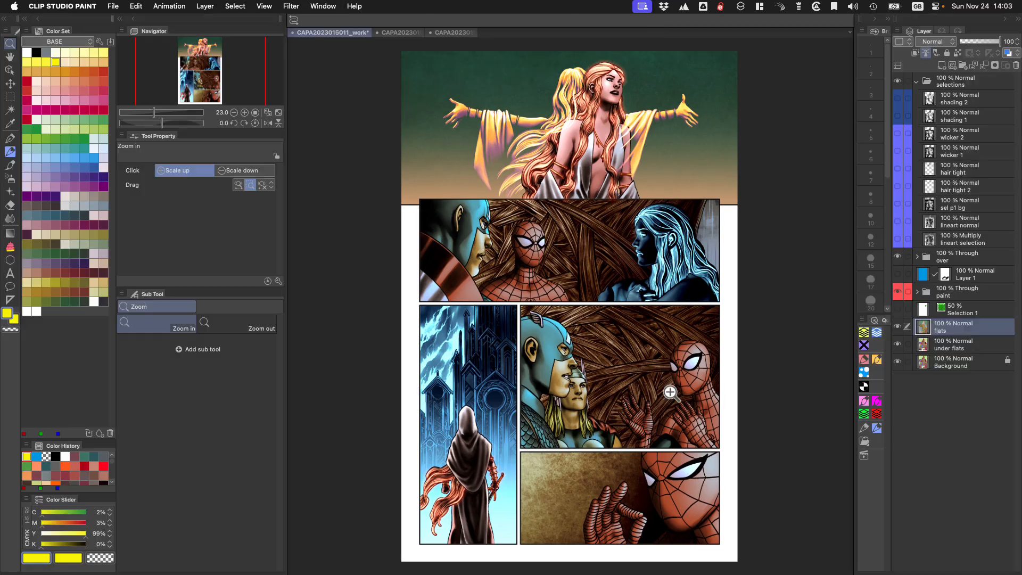